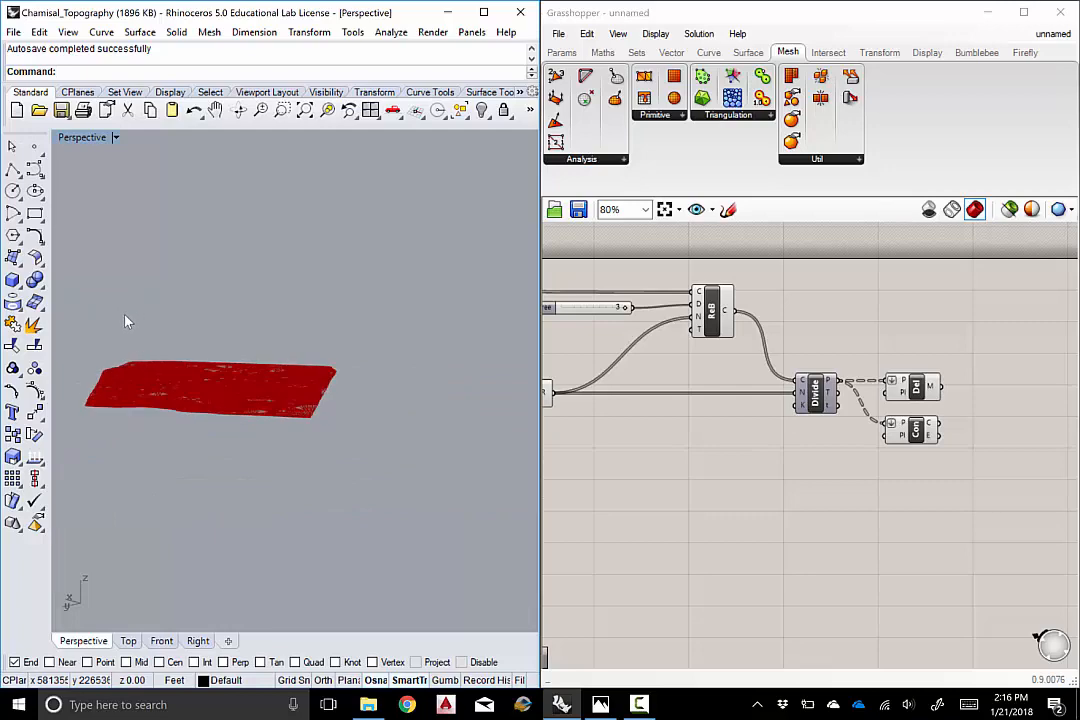
# Switch the Perspective viewport to the Top view so the terrain mesh is seen in plan
pyautogui.moveTo(143, 333); pyautogui.dragTo(141, 352, button='right')
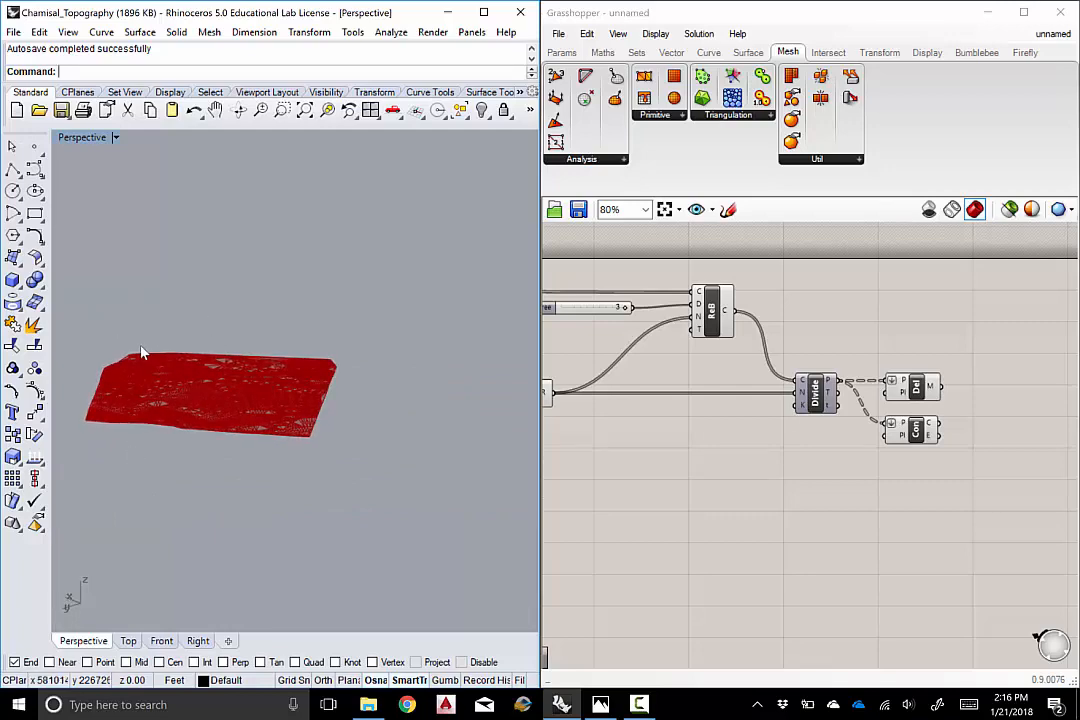
pyautogui.scroll(5, 145, 350)
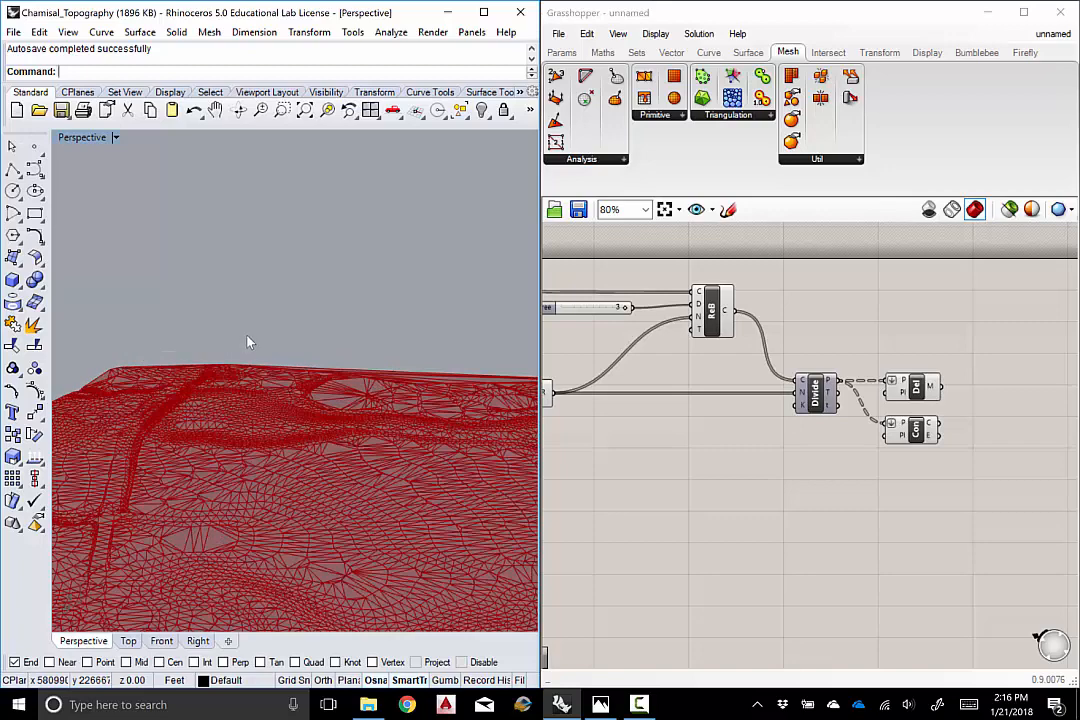
pyautogui.scroll(-4, 247, 337)
pyautogui.moveTo(241, 301); pyautogui.dragTo(242, 313, button='right')
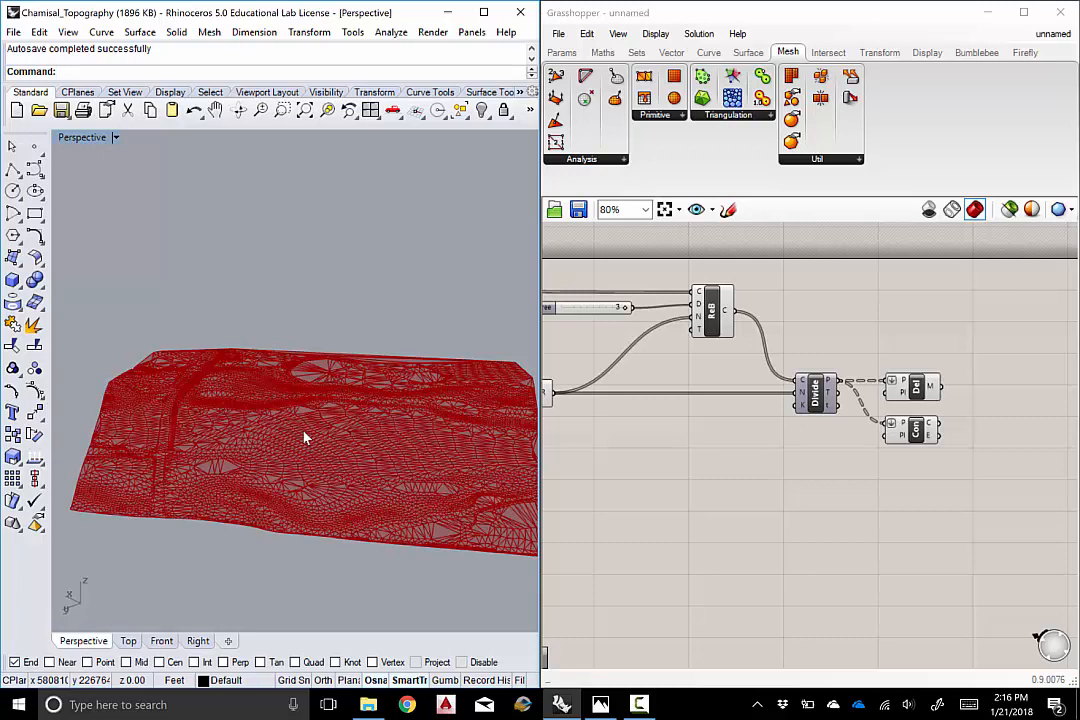
pyautogui.moveTo(306, 437); pyautogui.dragTo(147, 216, button='right')
pyautogui.scroll(1, 330, 400)
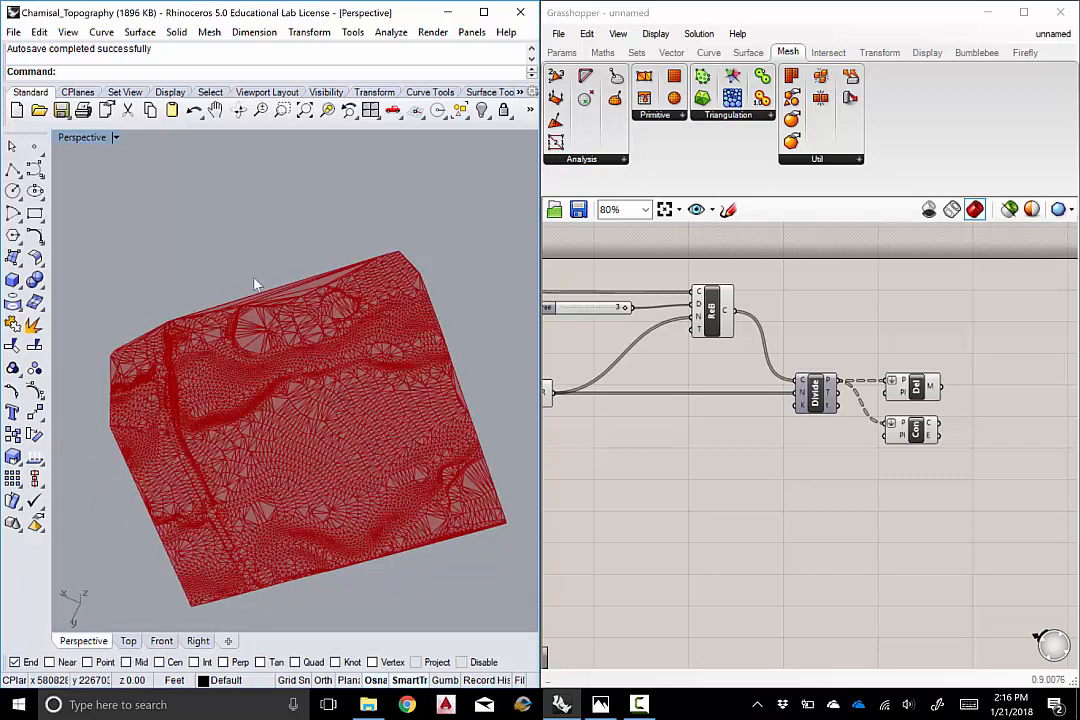
pyautogui.click(82, 137)
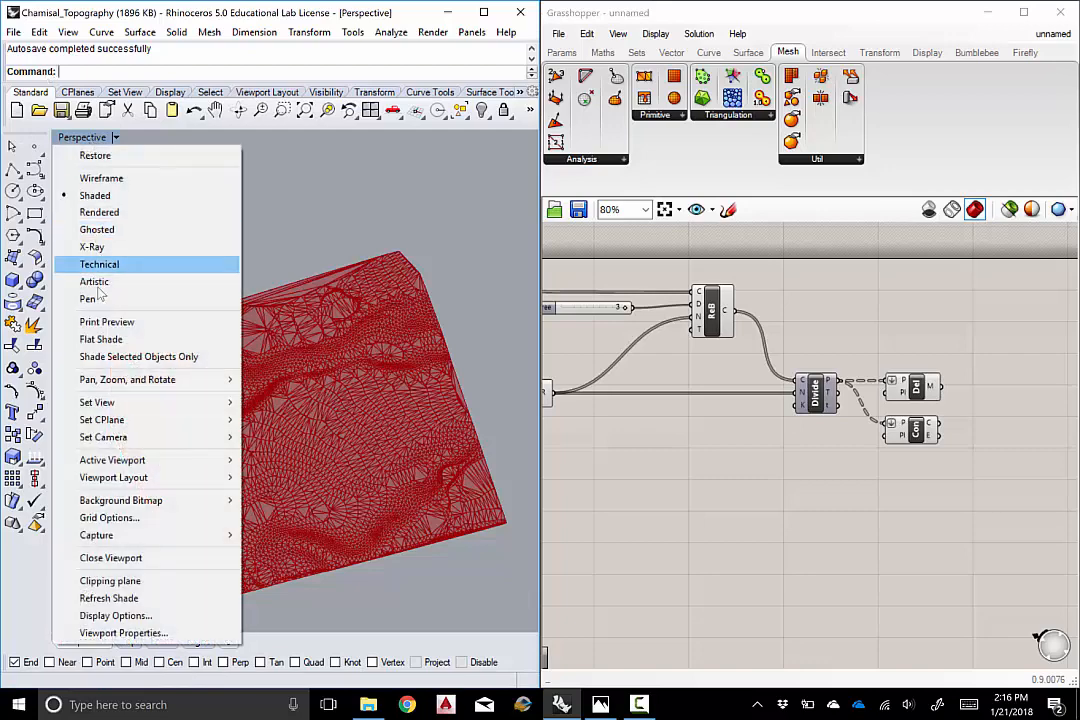
pyautogui.moveTo(200, 420)
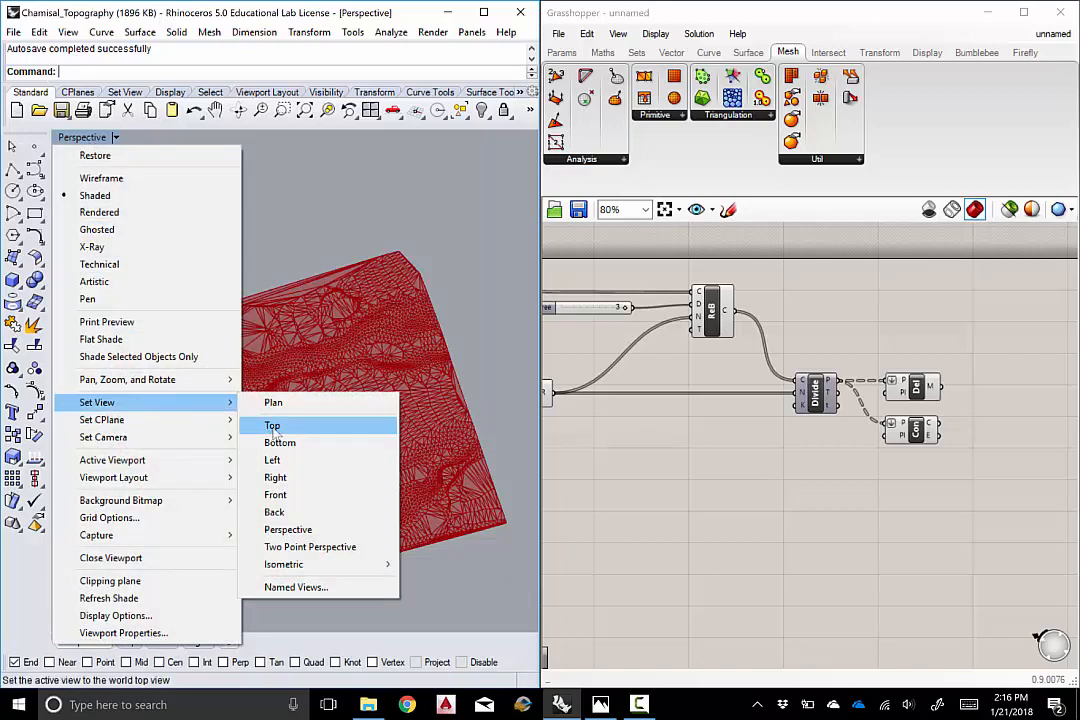
pyautogui.click(270, 425)
pyautogui.scroll(1, 313, 330)
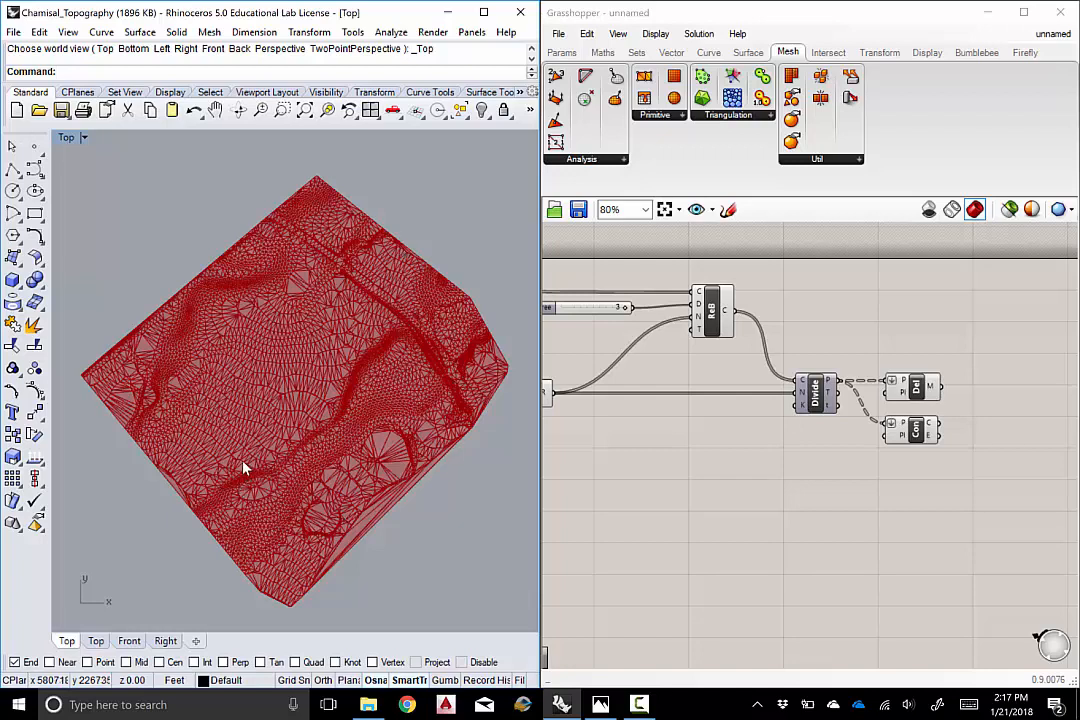
# Draw a straight polyline just inside the mesh's northwest edge, from its west corner to well beyond its north corner
pyautogui.click(13, 172)
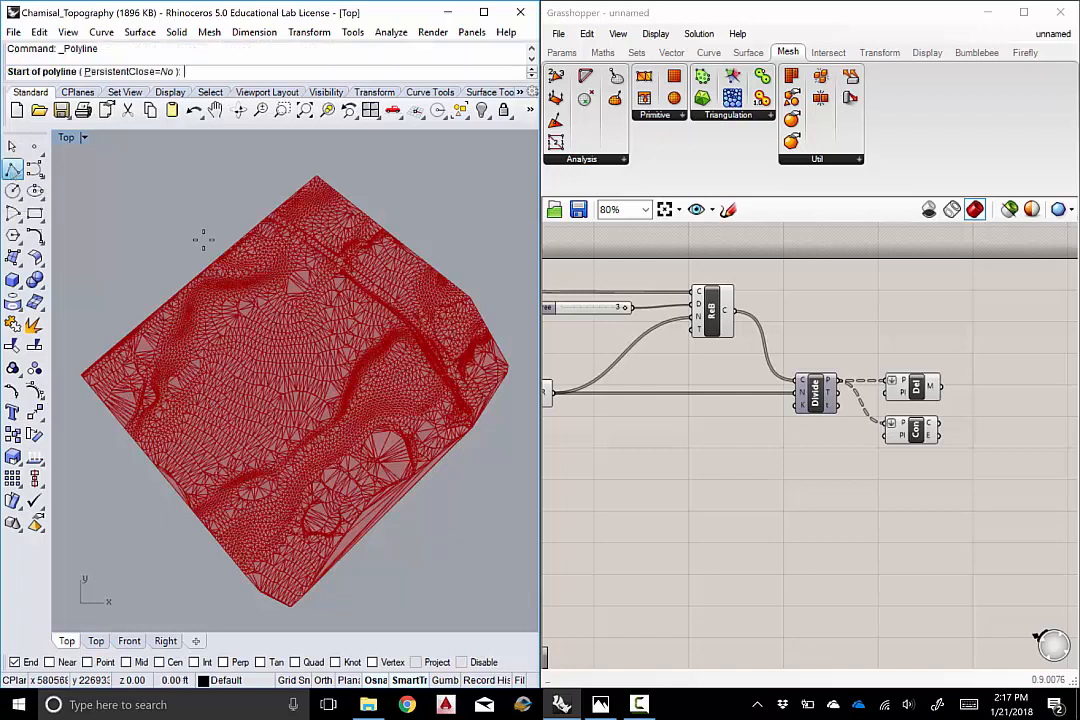
pyautogui.scroll(-3, 199, 260)
pyautogui.scroll(5, 197, 285)
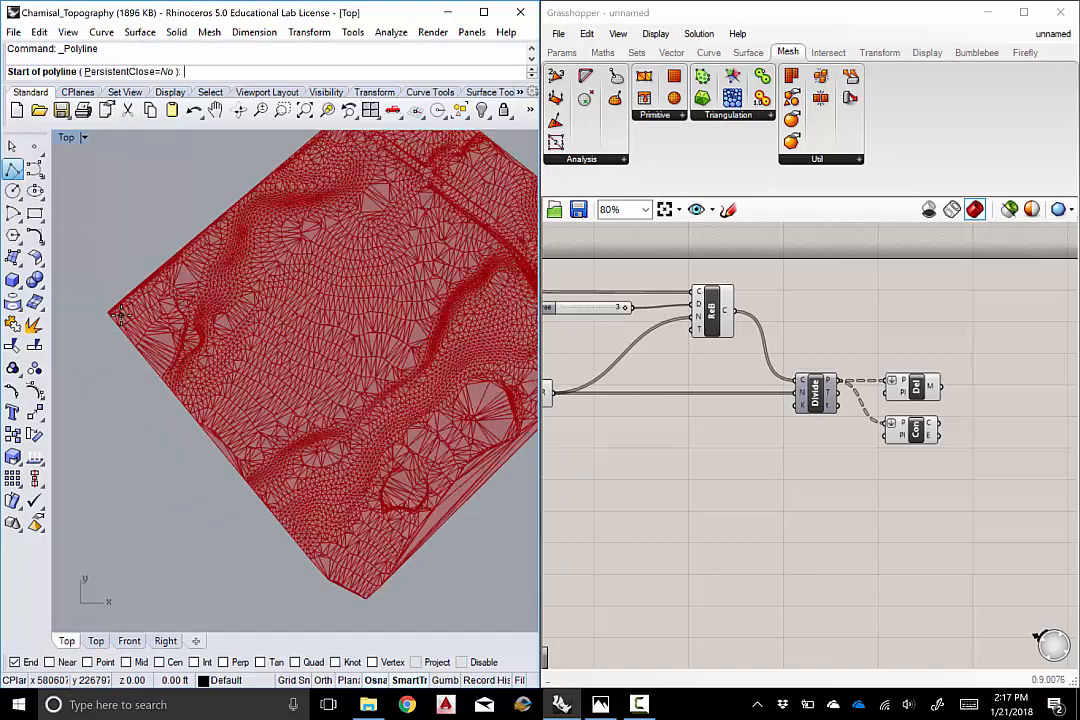
pyautogui.click(117, 313)
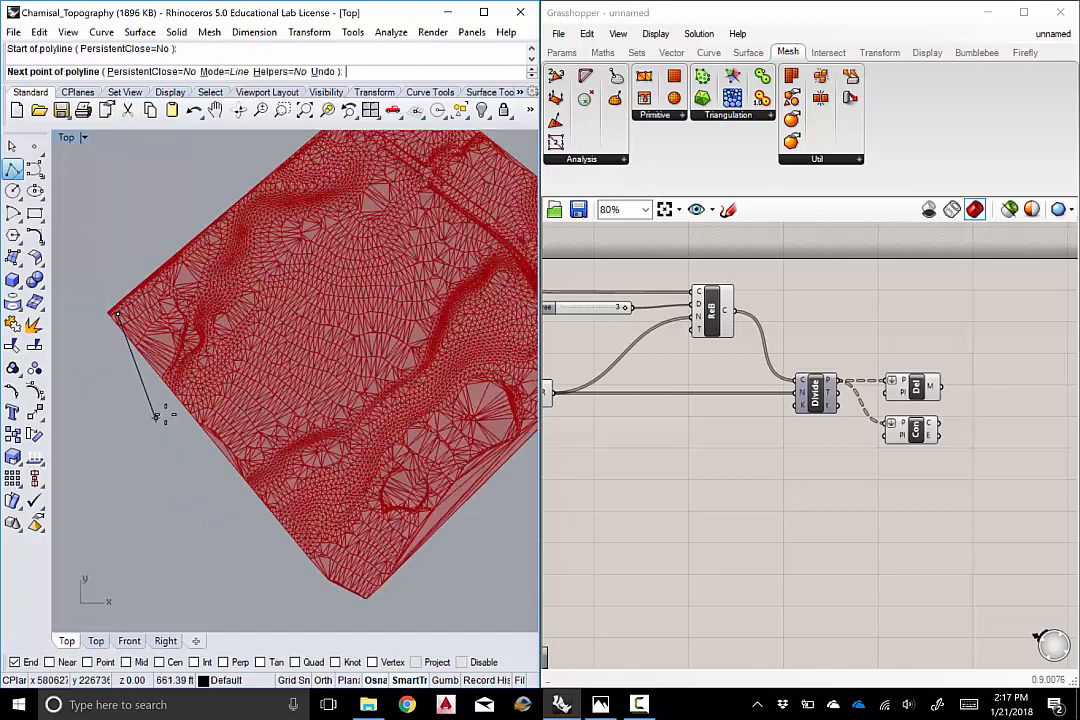
pyautogui.scroll(-3, 280, 260)
pyautogui.scroll(4, 290, 250)
pyautogui.click(300, 237)
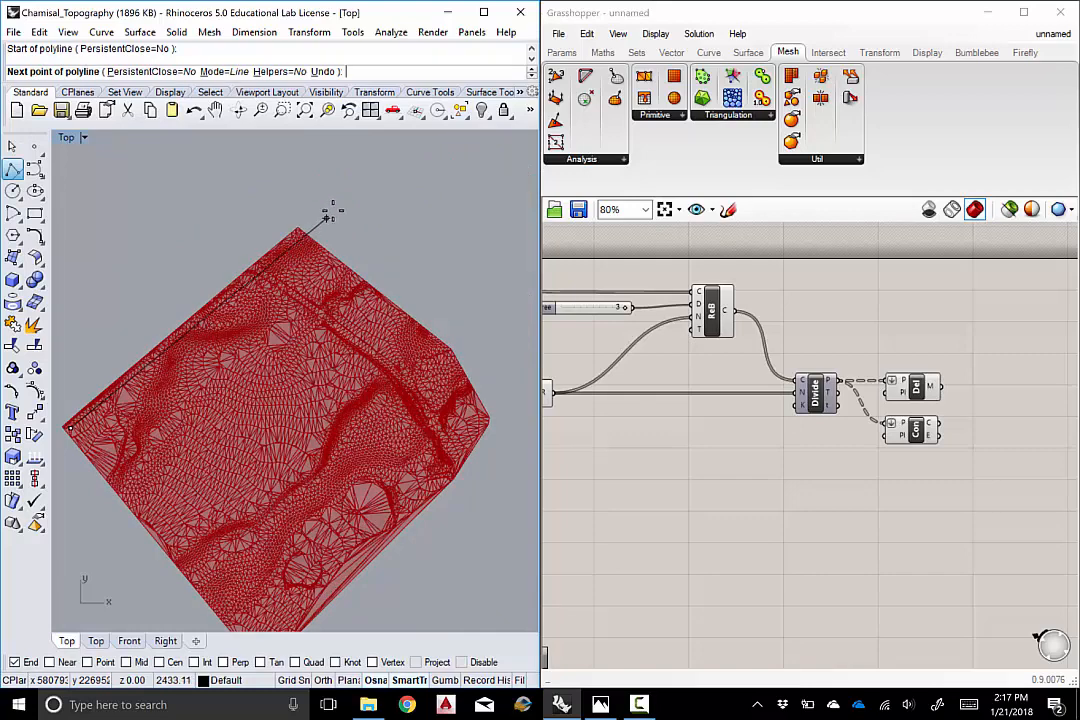
pyautogui.click(408, 143)
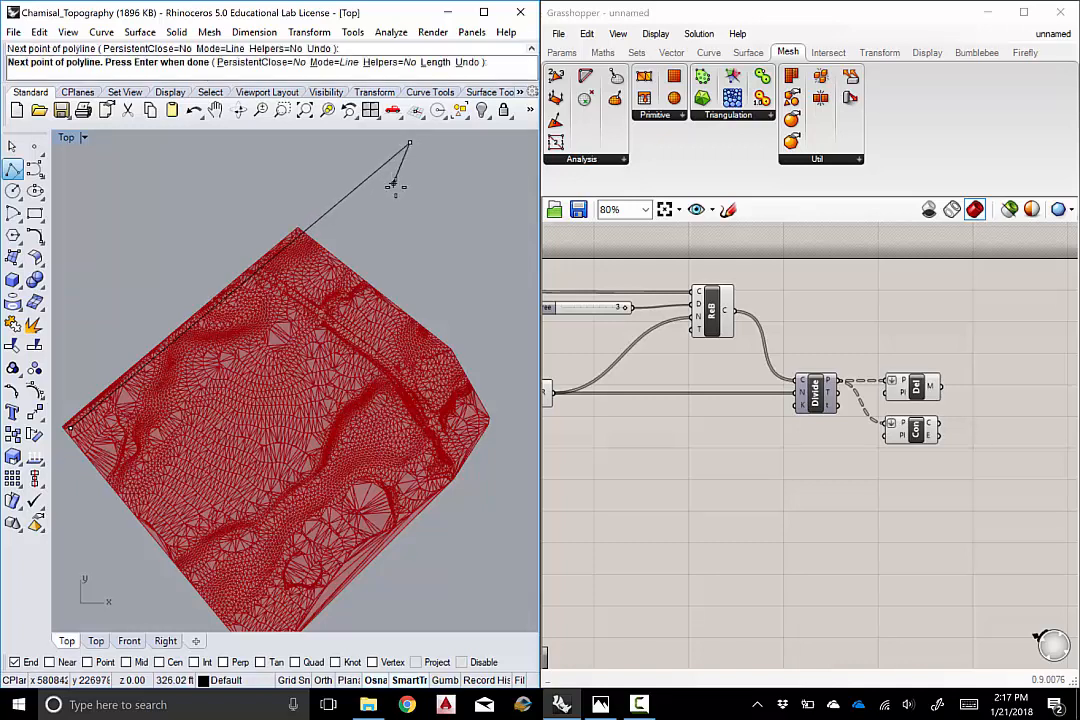
pyautogui.press('Return')
# Copy the northwest boundary line in place
pyautogui.moveTo(251, 307); pyautogui.dragTo(265, 290, button='right')
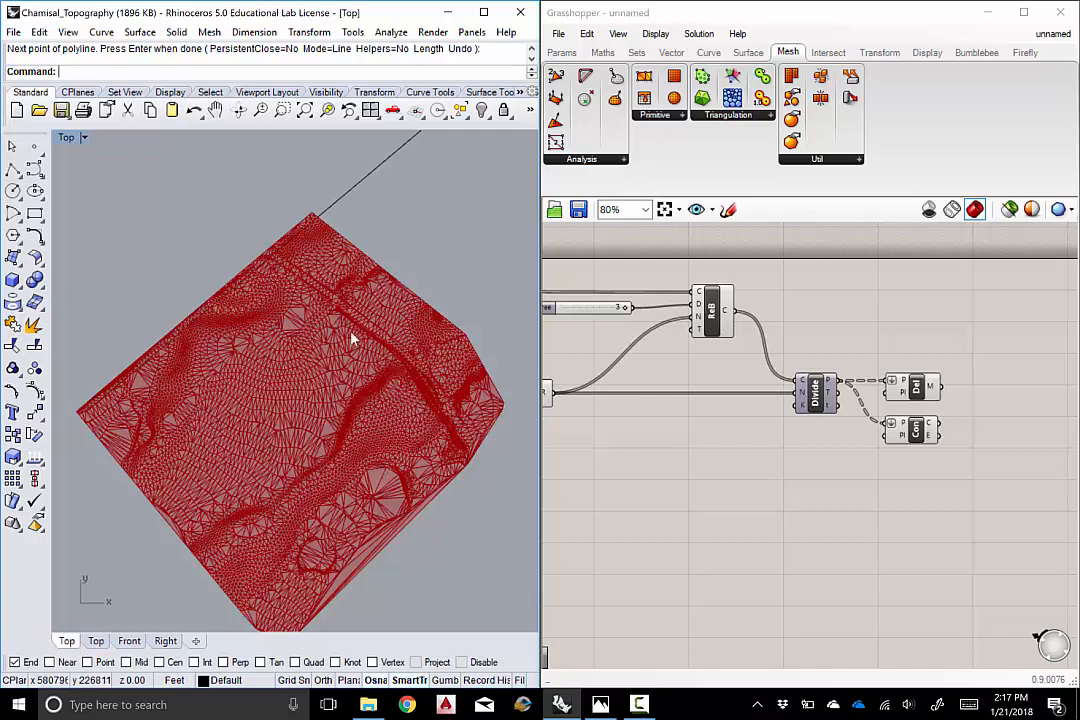
pyautogui.moveTo(341, 199); pyautogui.dragTo(339, 214, button='right')
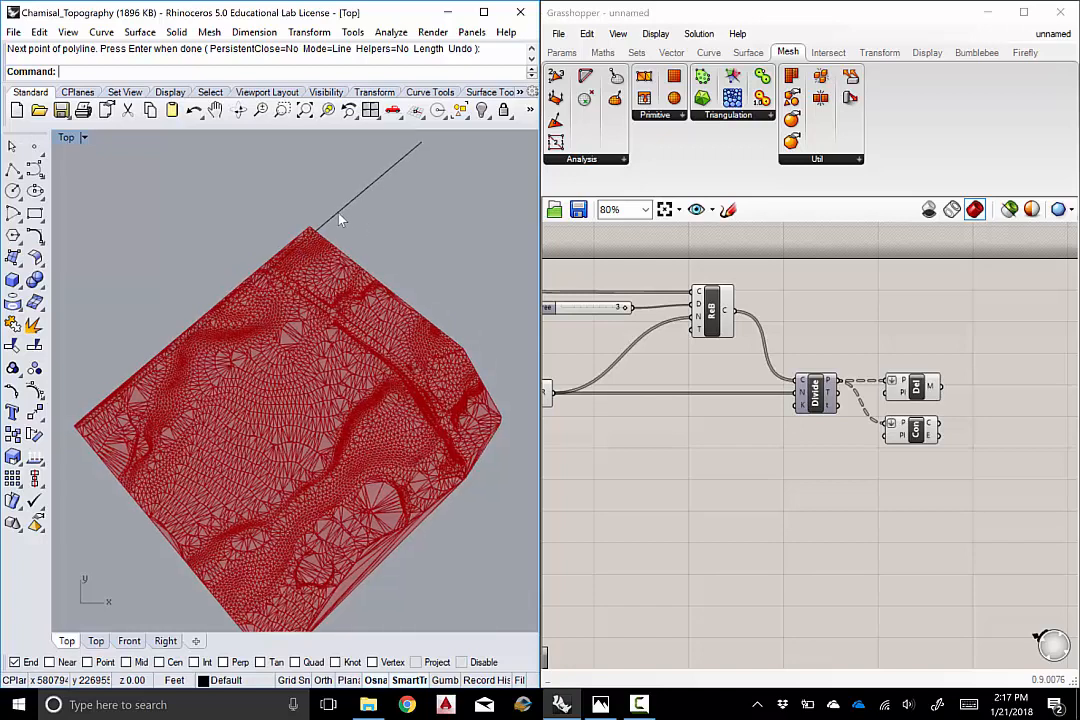
pyautogui.click(337, 212)
pyautogui.write('copy')
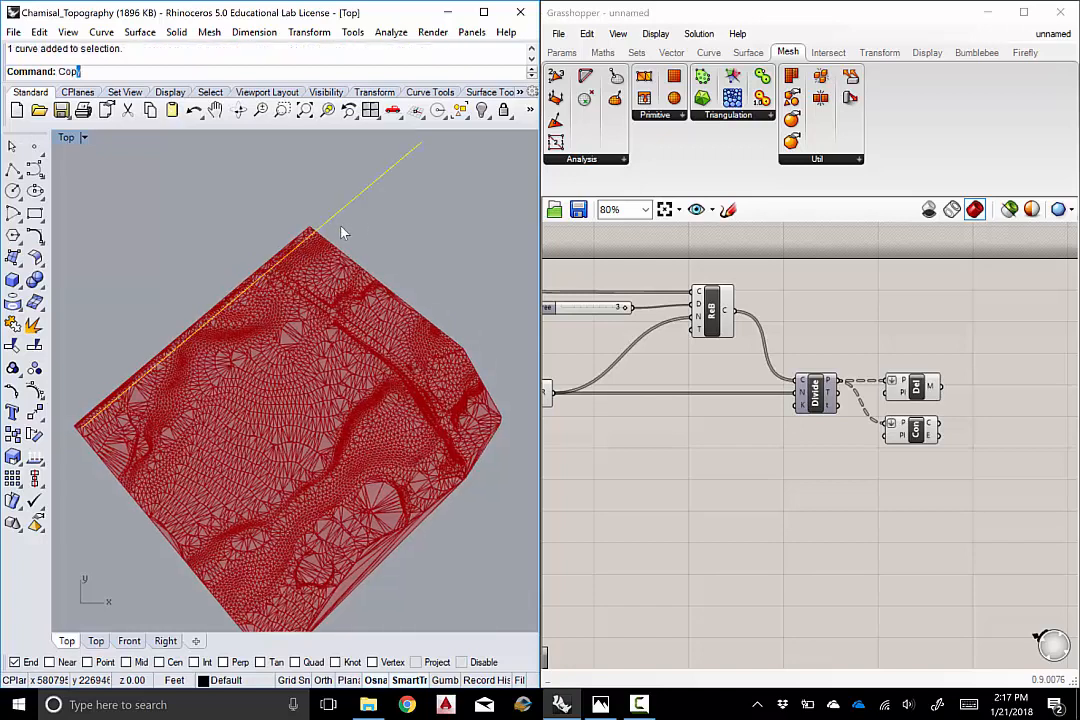
pyautogui.press('Return')
pyautogui.write('in')
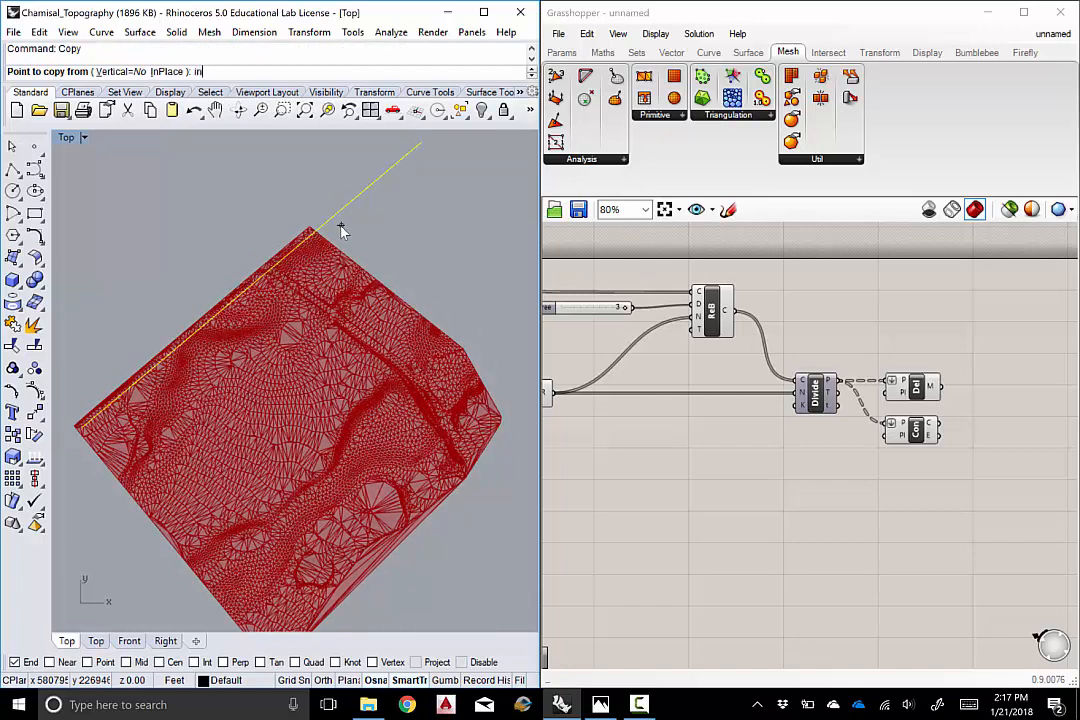
pyautogui.press('Return')
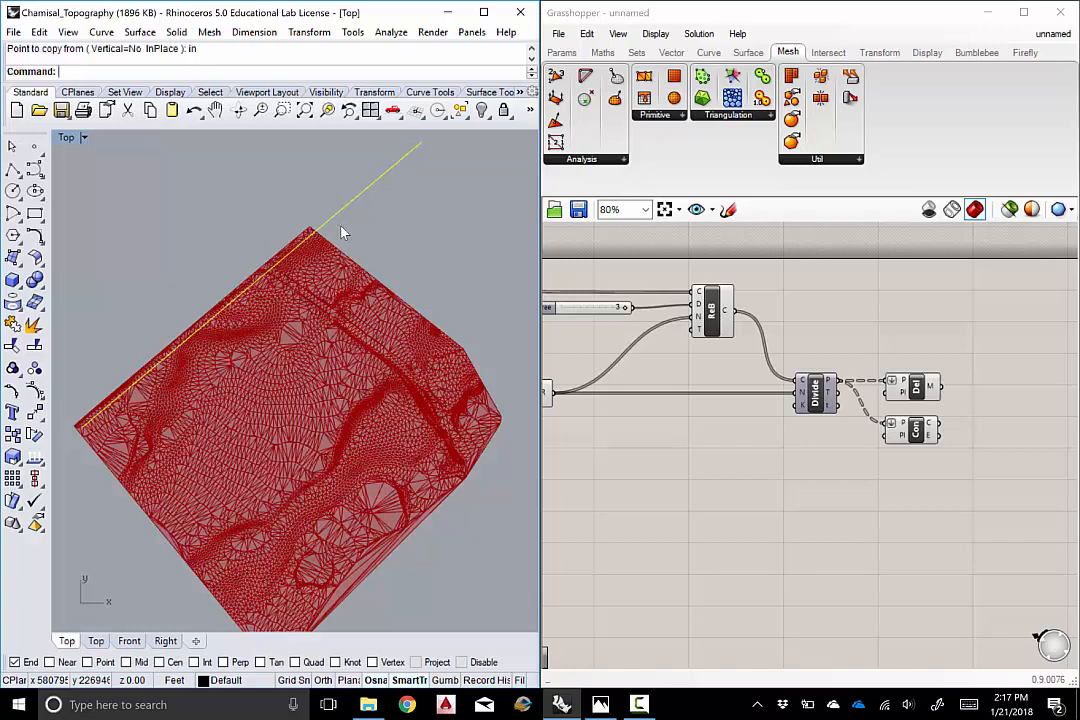
# Rotate the selected line -90 degrees about its endpoint at the mesh's west corner, without copying
pyautogui.write('ro')
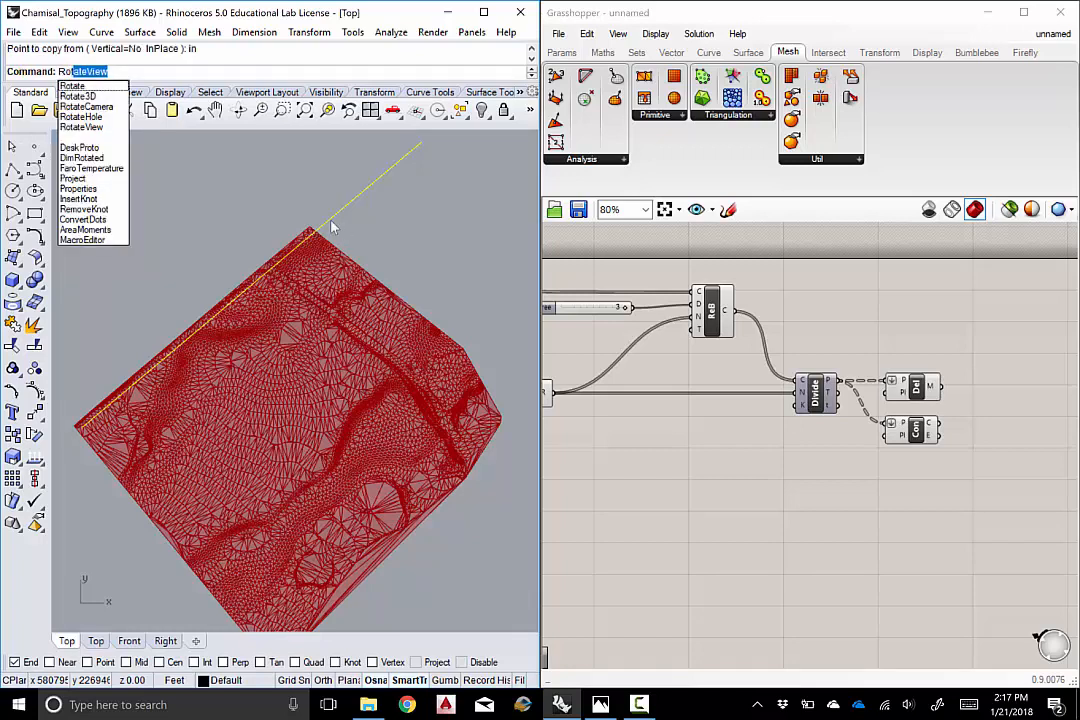
pyautogui.click(76, 84)
pyautogui.scroll(-2, 150, 345)
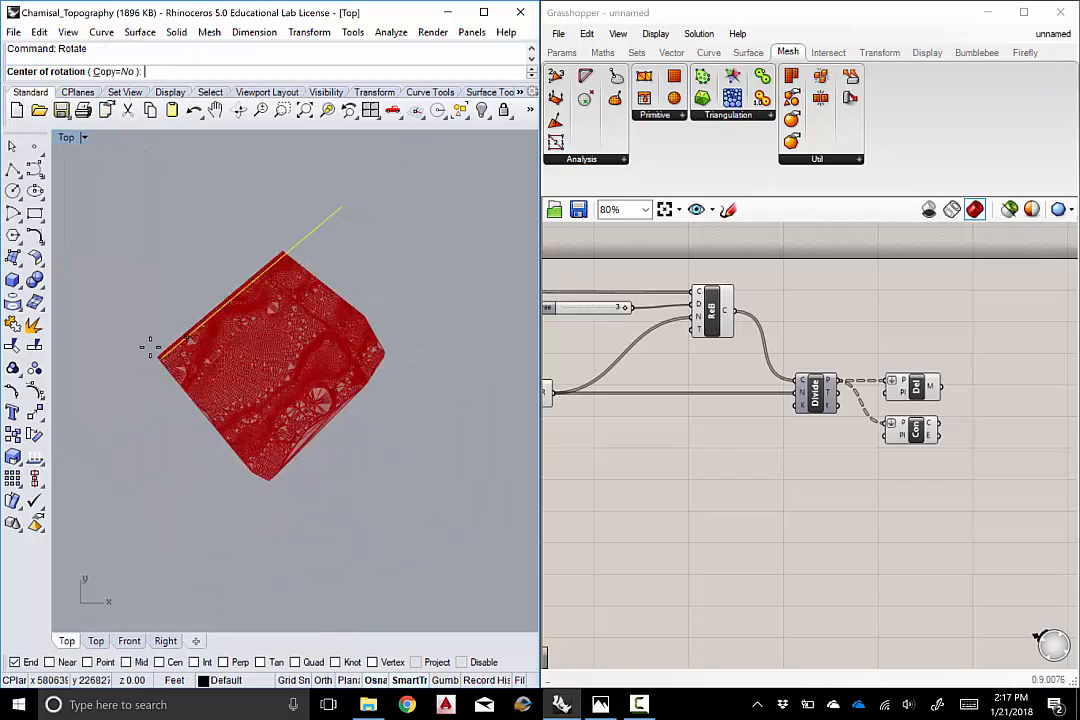
pyautogui.scroll(6, 175, 368)
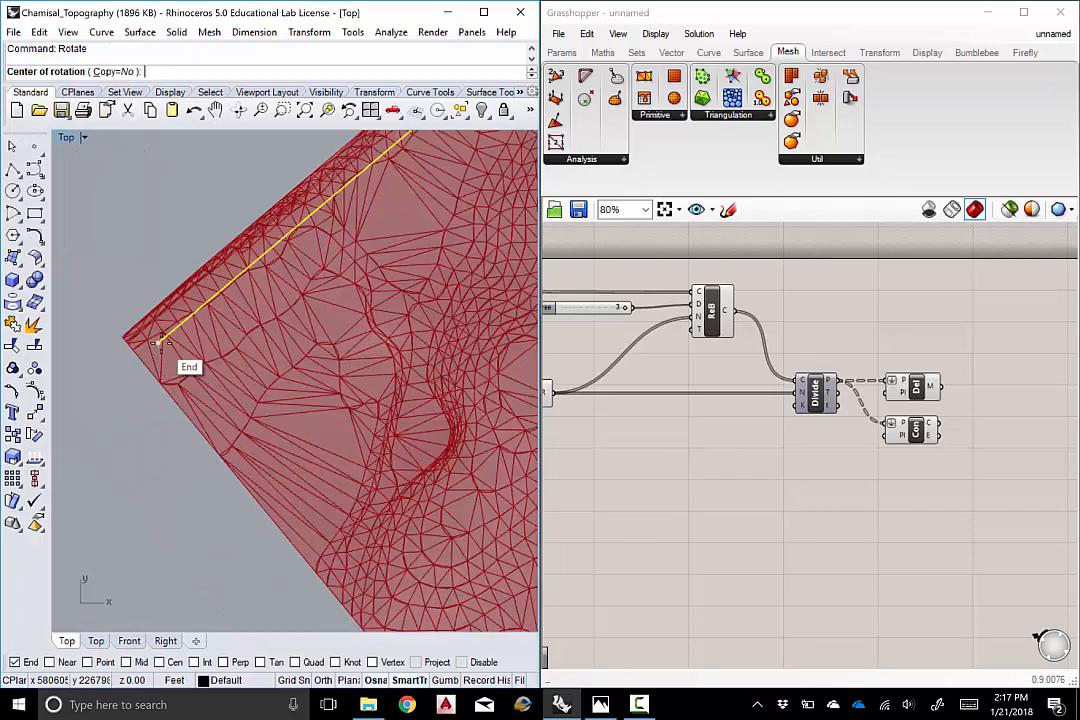
pyautogui.click(157, 346)
pyautogui.write('-90')
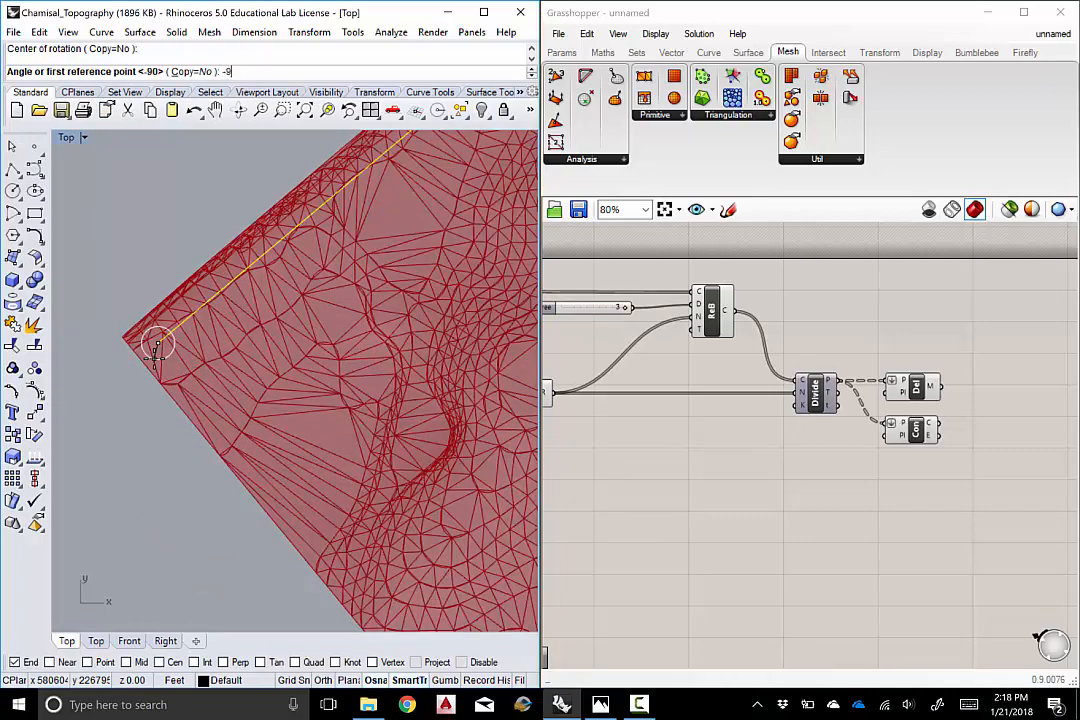
pyautogui.press('Return')
pyautogui.scroll(-8, 160, 370)
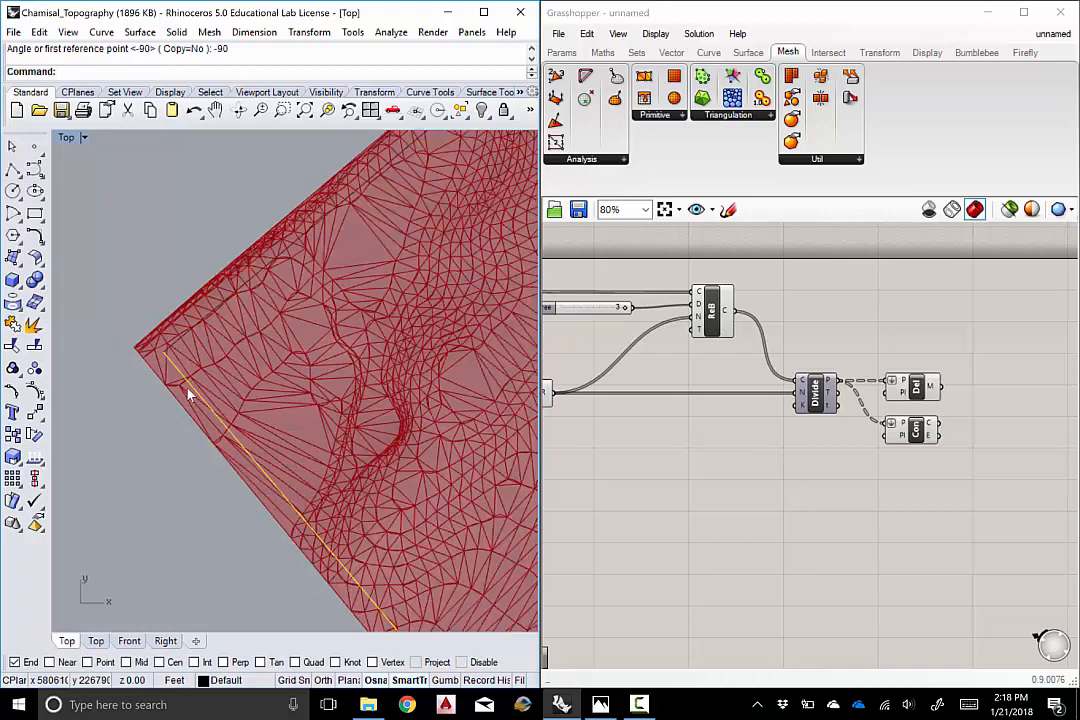
# Examine how the two perpendicular lines run along the mesh's northwest and southwest edges and extend past its corners
pyautogui.moveTo(198, 282); pyautogui.dragTo(197, 302, button='right')
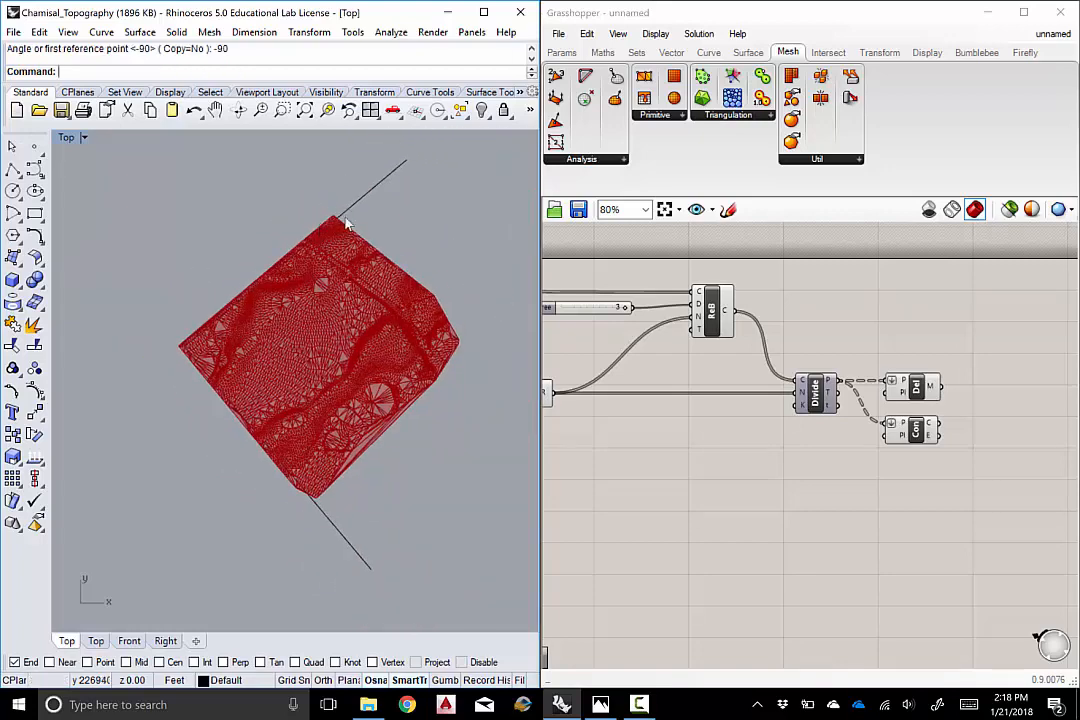
pyautogui.scroll(-2, 228, 382)
pyautogui.scroll(2, 195, 366)
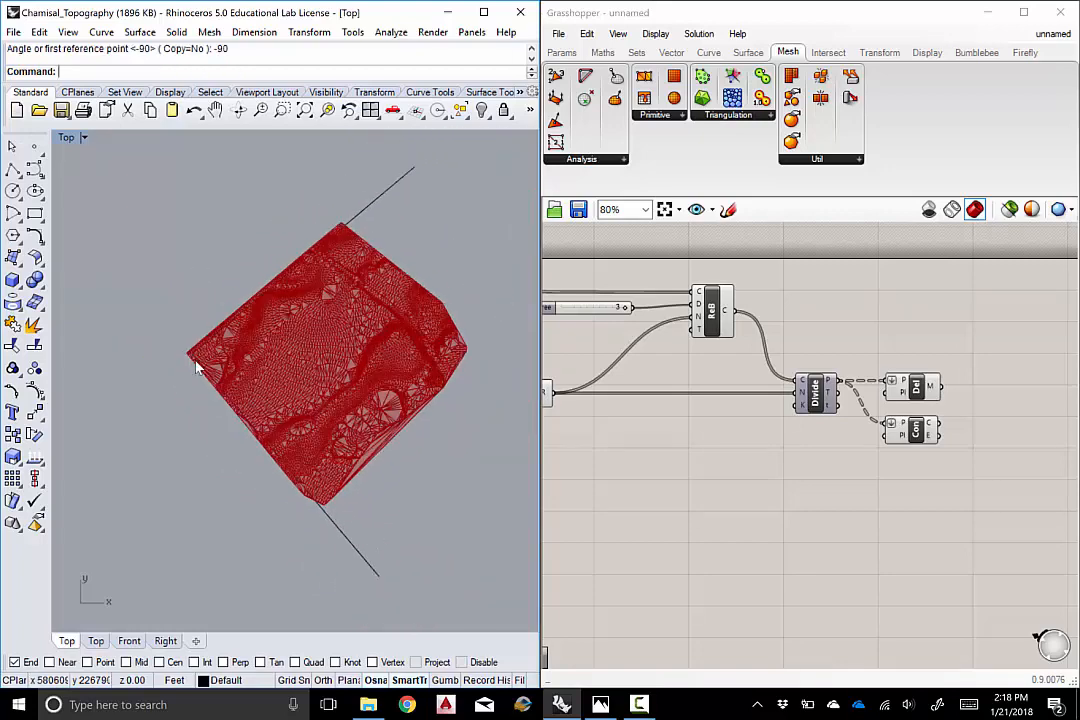
pyautogui.click(340, 540)
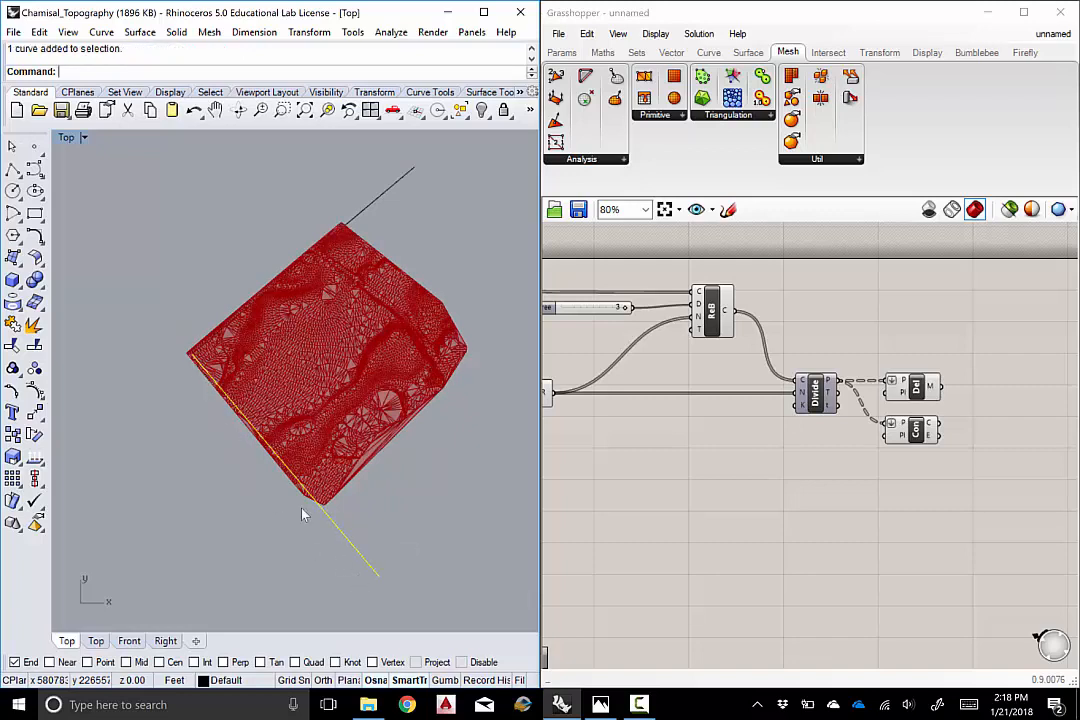
pyautogui.click(368, 215)
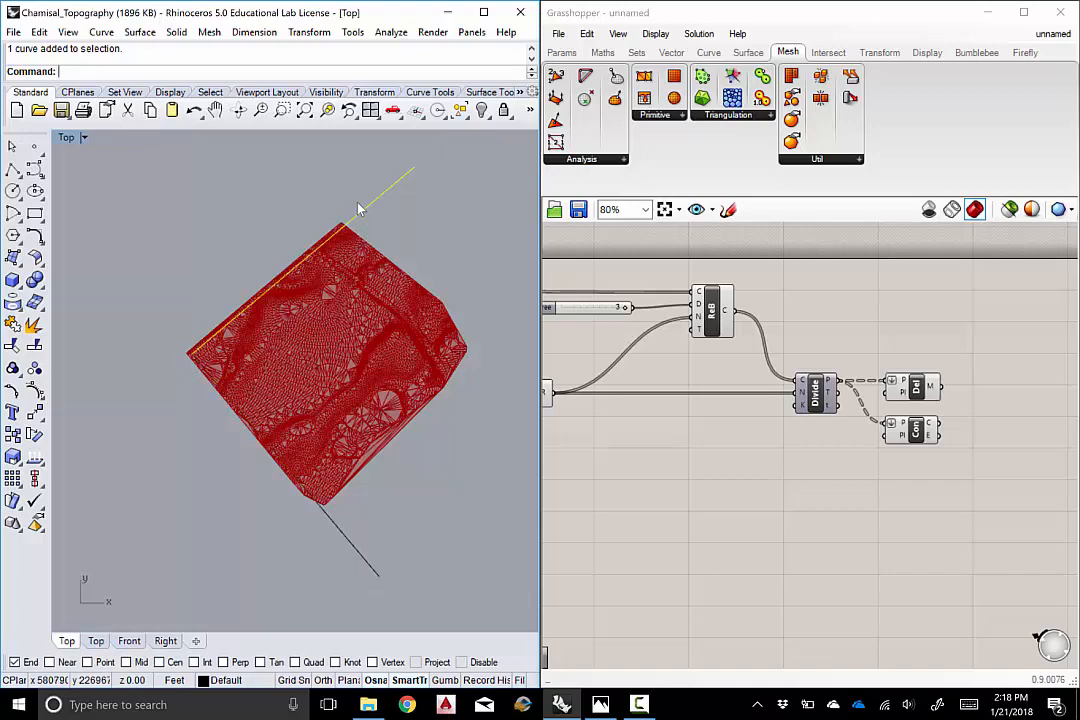
pyautogui.moveTo(366, 258); pyautogui.dragTo(362, 213, button='right')
pyautogui.scroll(5, 351, 245)
pyautogui.scroll(-3, 353, 246)
pyautogui.scroll(-2, 369, 210)
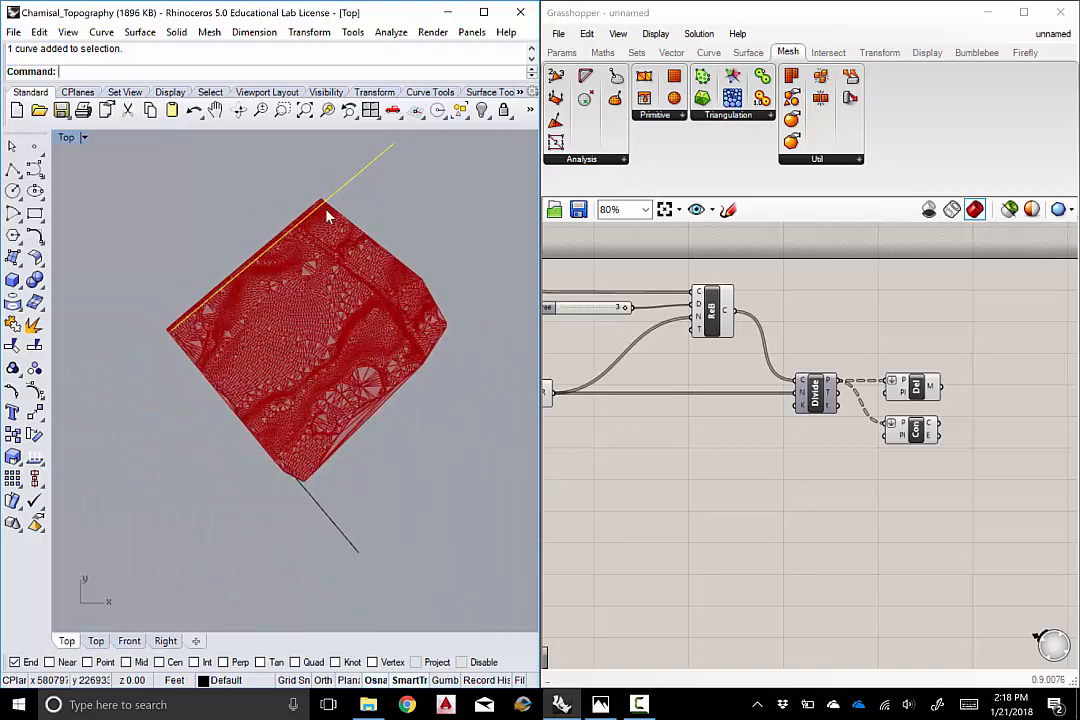
# Offset the southwest boundary line by 2250 feet across the mesh, toward its northeast edge
pyautogui.click(312, 498)
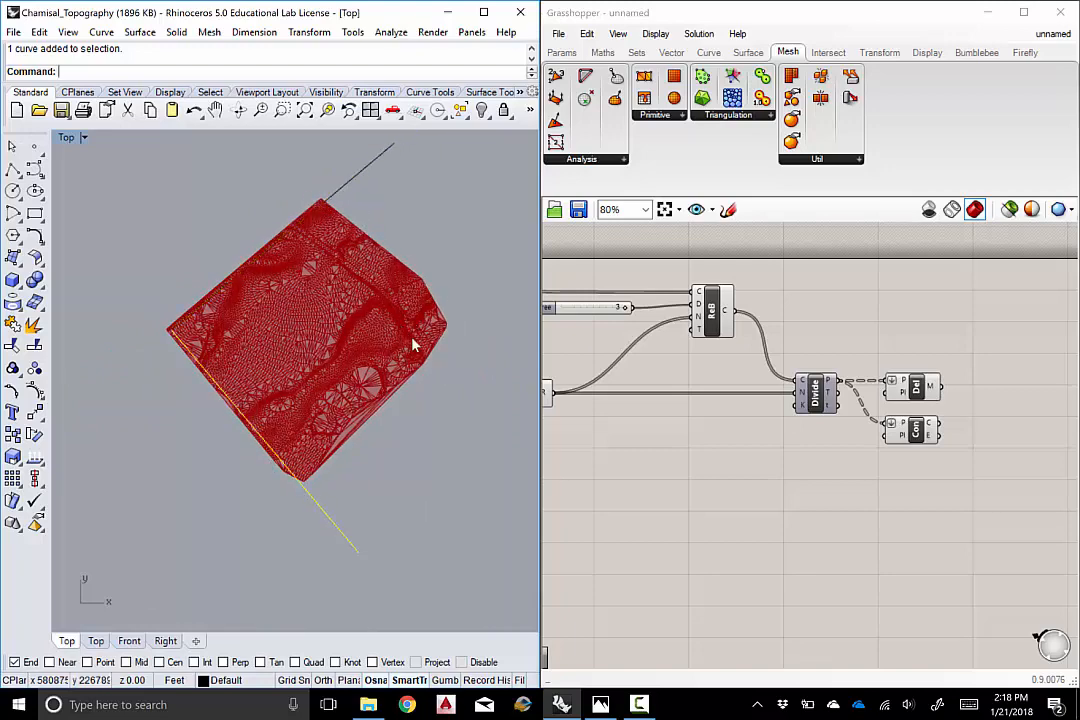
pyautogui.scroll(2, 375, 285)
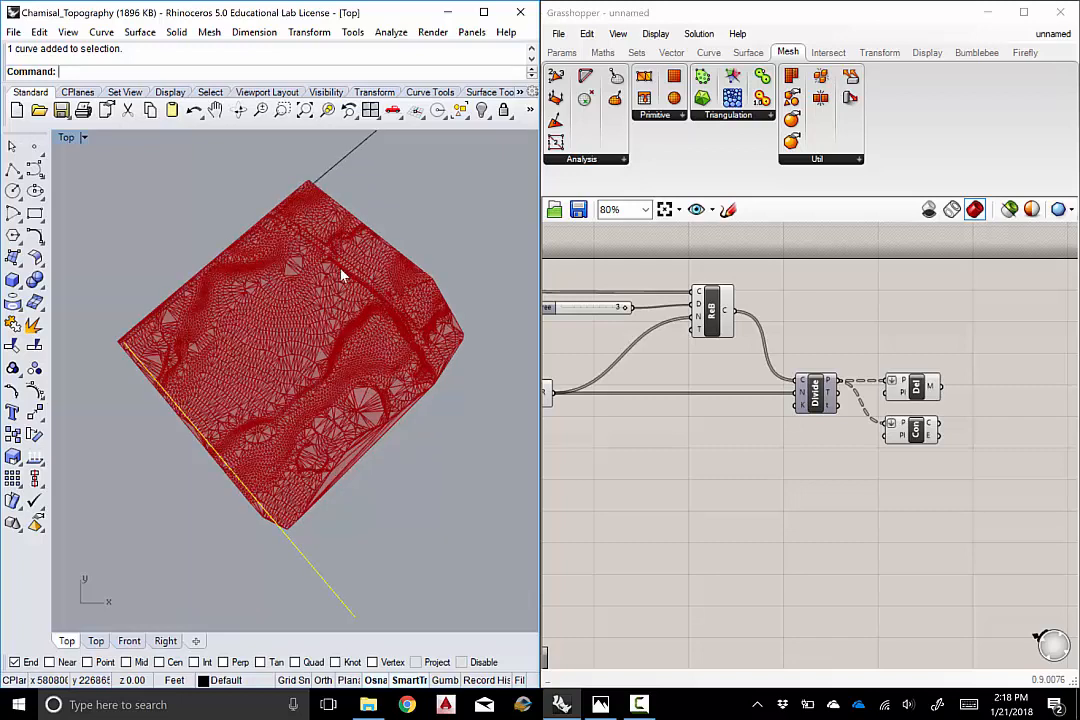
pyautogui.write('Offset')
pyautogui.press('Return')
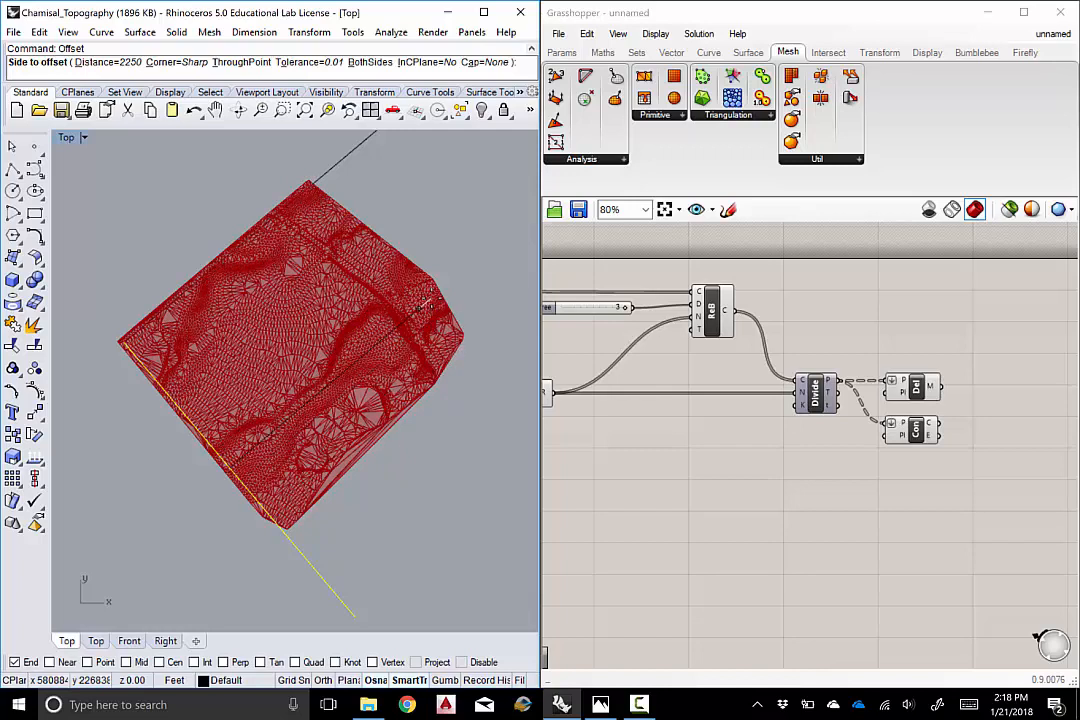
pyautogui.scroll(2, 457, 340)
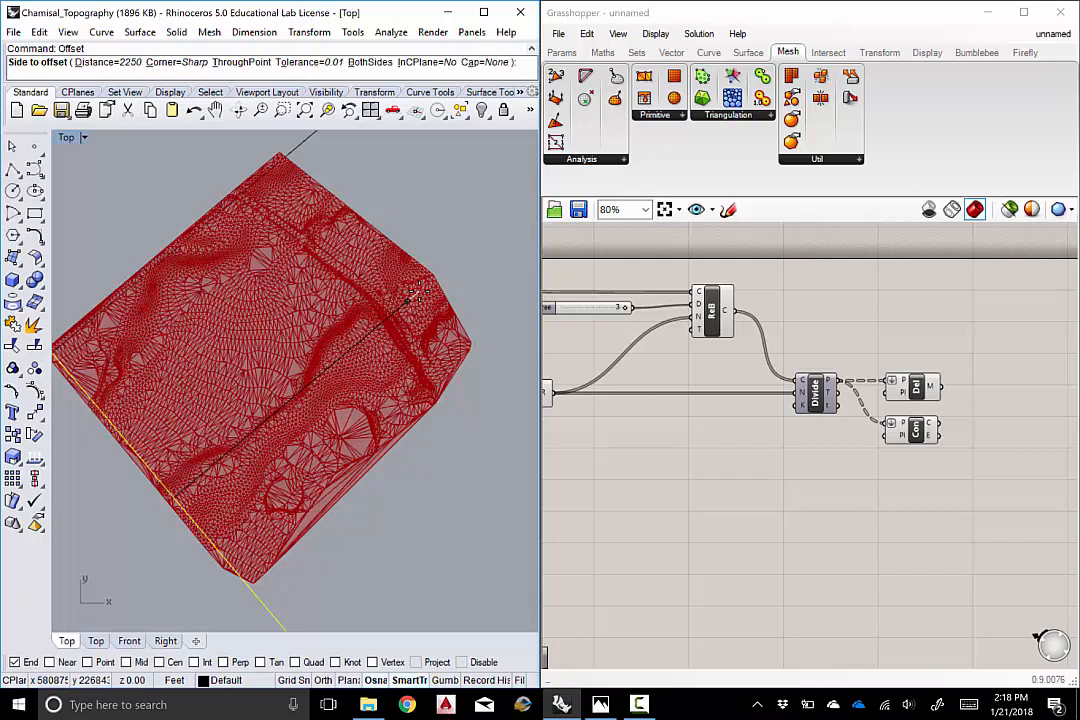
pyautogui.write('2250')
pyautogui.press('Return')
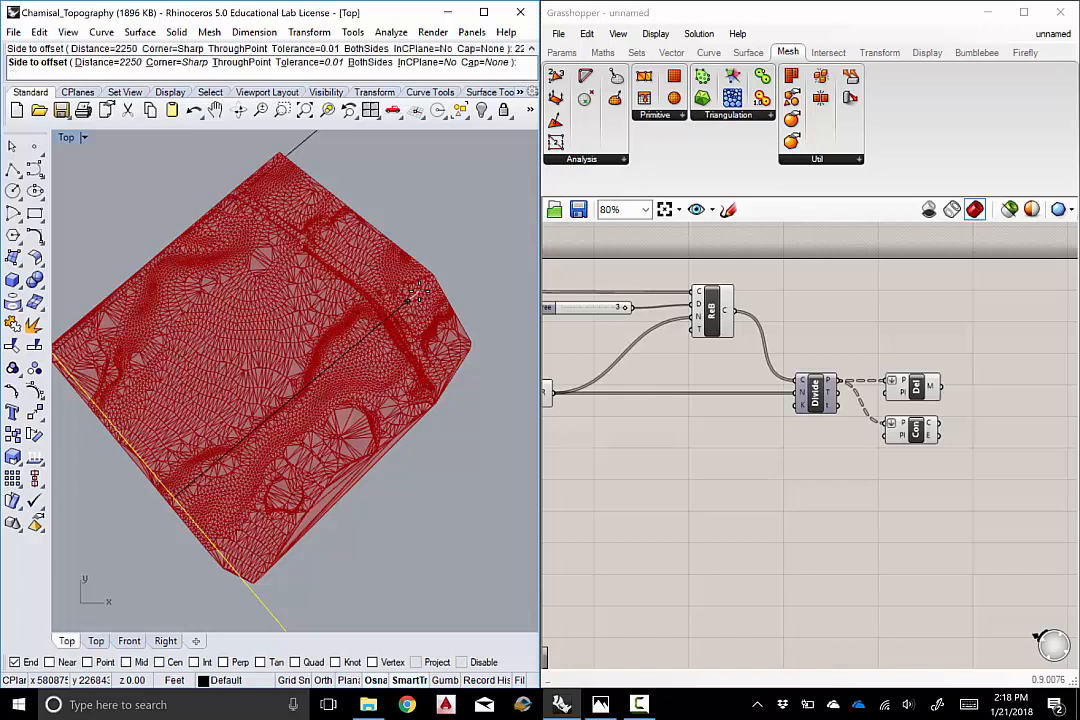
pyautogui.click(366, 183)
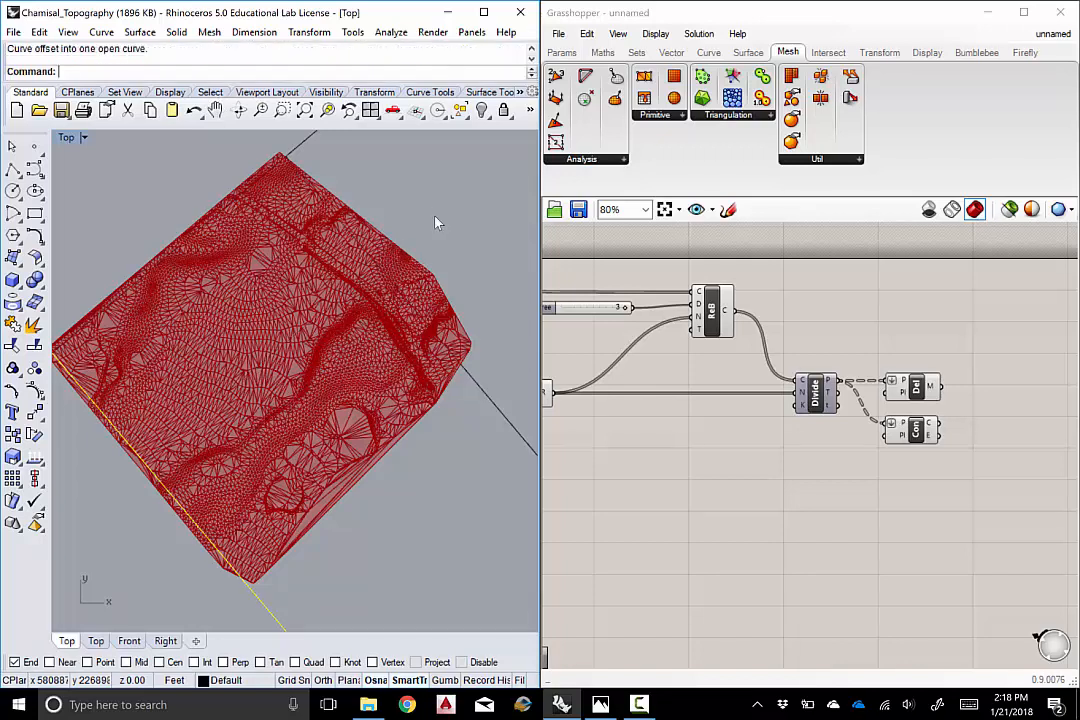
pyautogui.scroll(6, 300, 183)
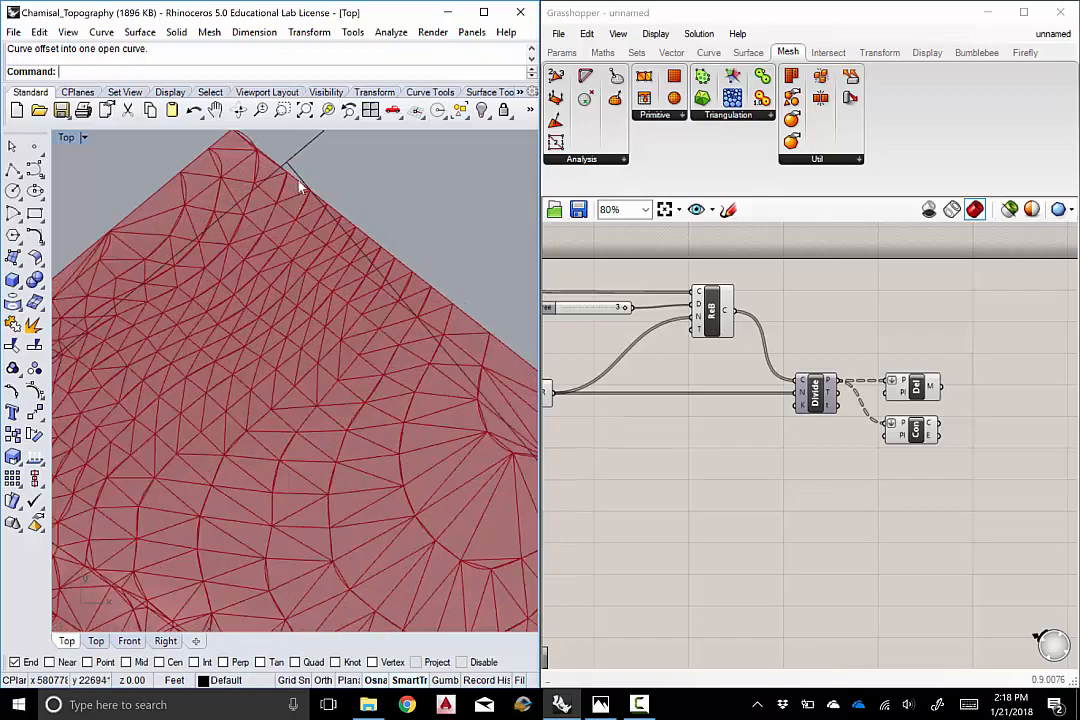
pyautogui.scroll(-5, 298, 183)
pyautogui.scroll(1, 370, 190)
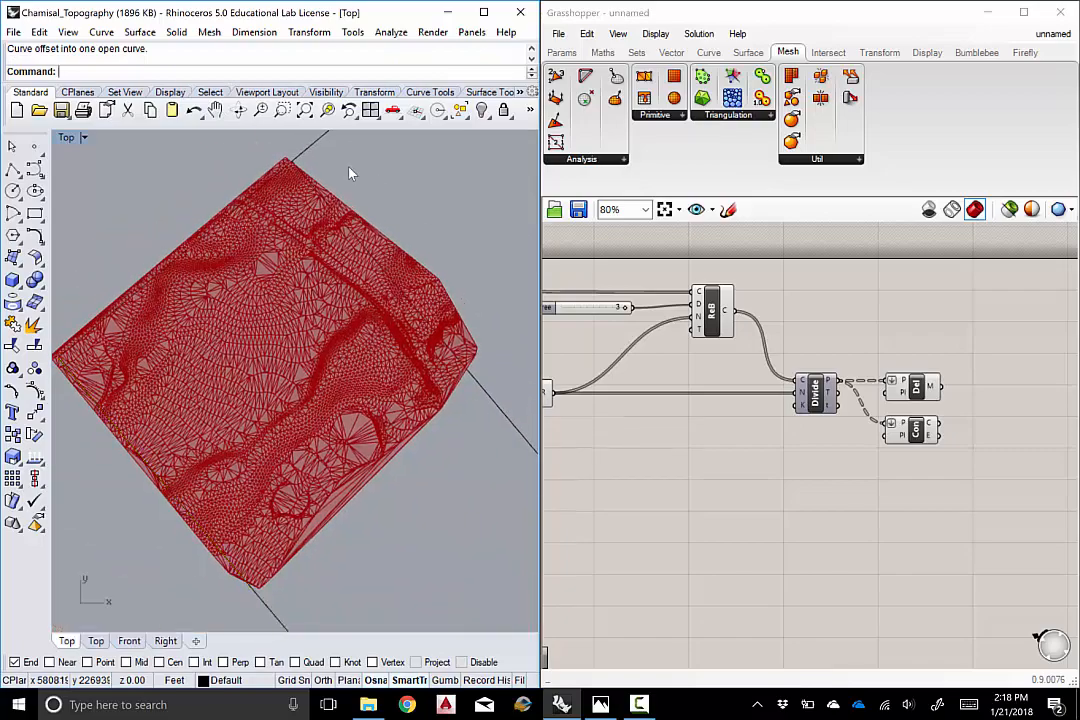
# Offset the northwest boundary line by 2000 feet across the mesh, toward its southeast edge
pyautogui.click(310, 145)
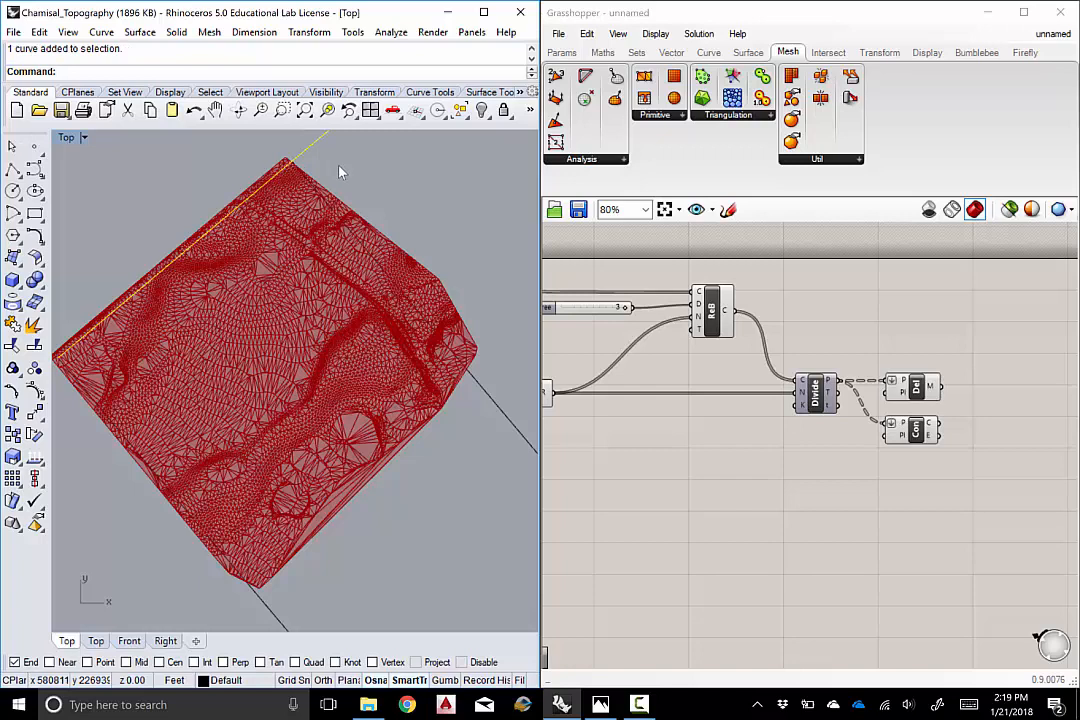
pyautogui.rightClick(339, 166)
pyautogui.write('2000')
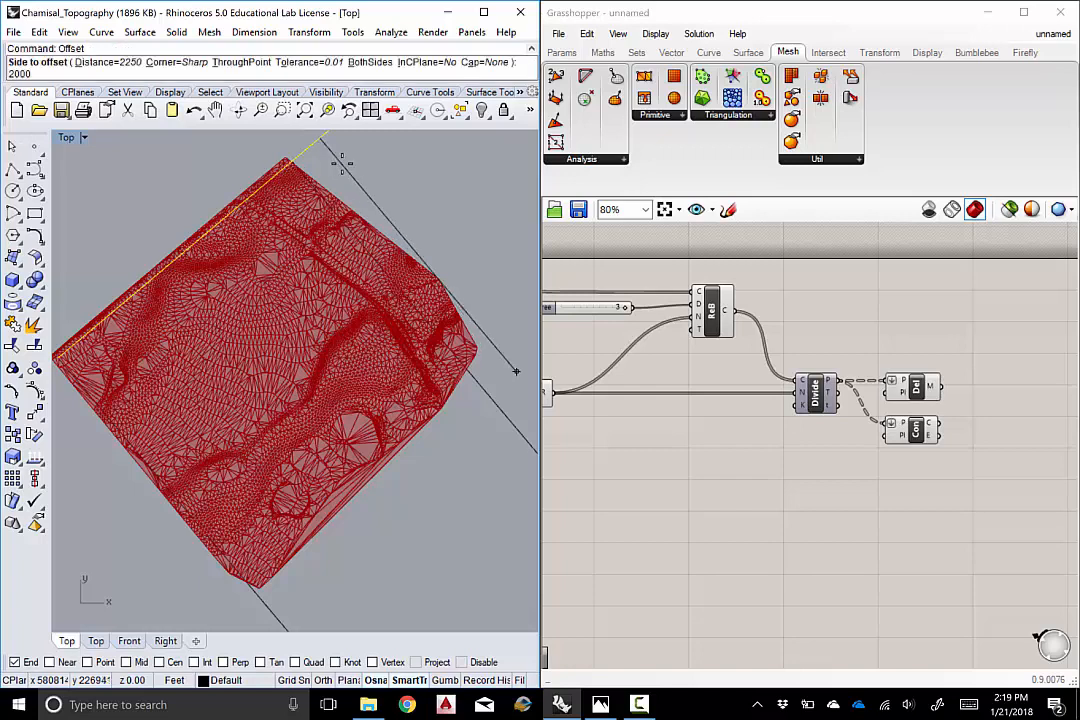
pyautogui.press('Return')
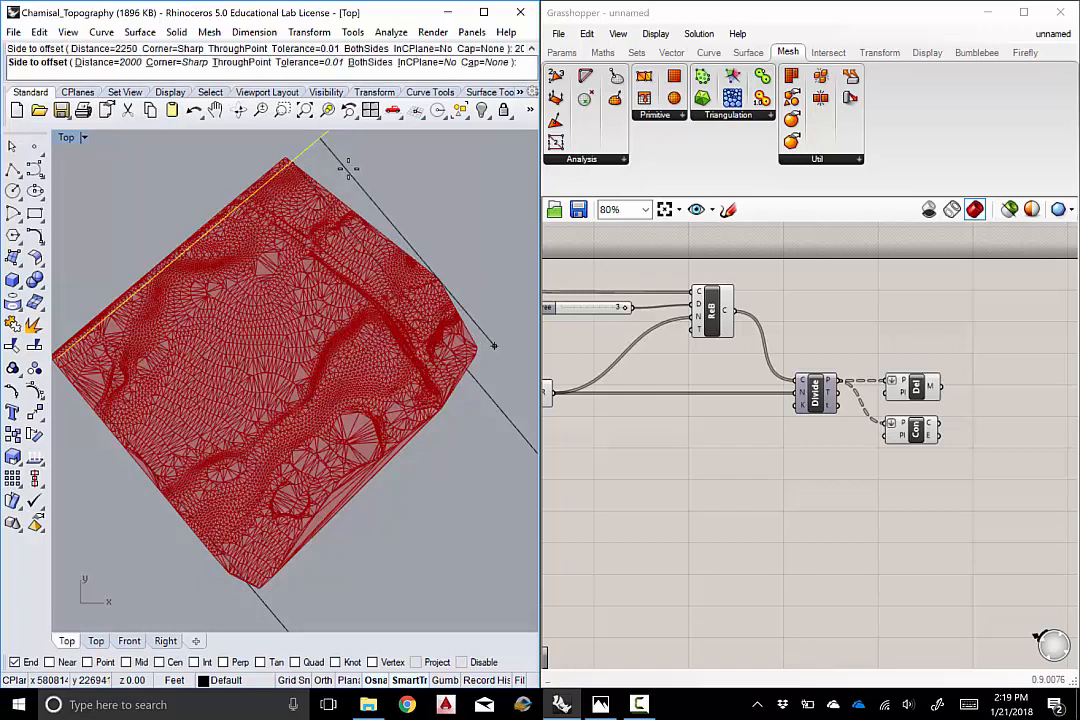
pyautogui.click(405, 254)
pyautogui.scroll(-2, 395, 270)
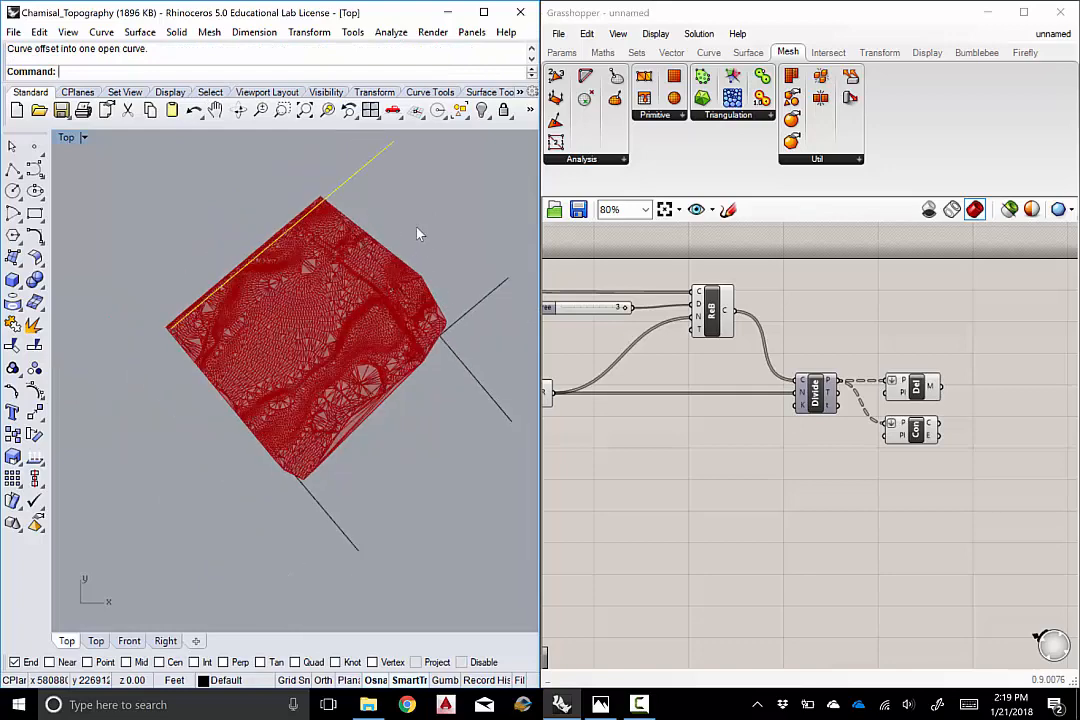
pyautogui.scroll(2, 415, 240)
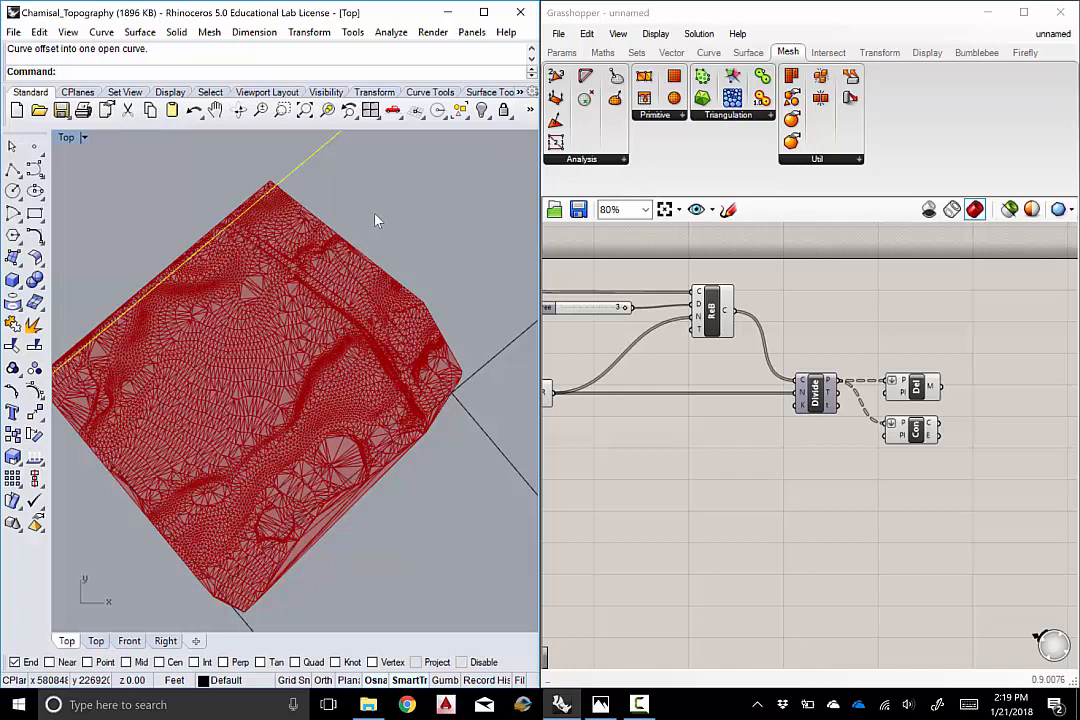
# Trim the four boundary lines against each other, removing the ends that overhang the rectangle's corners
pyautogui.scroll(-5, 405, 235)
pyautogui.click(358, 187)
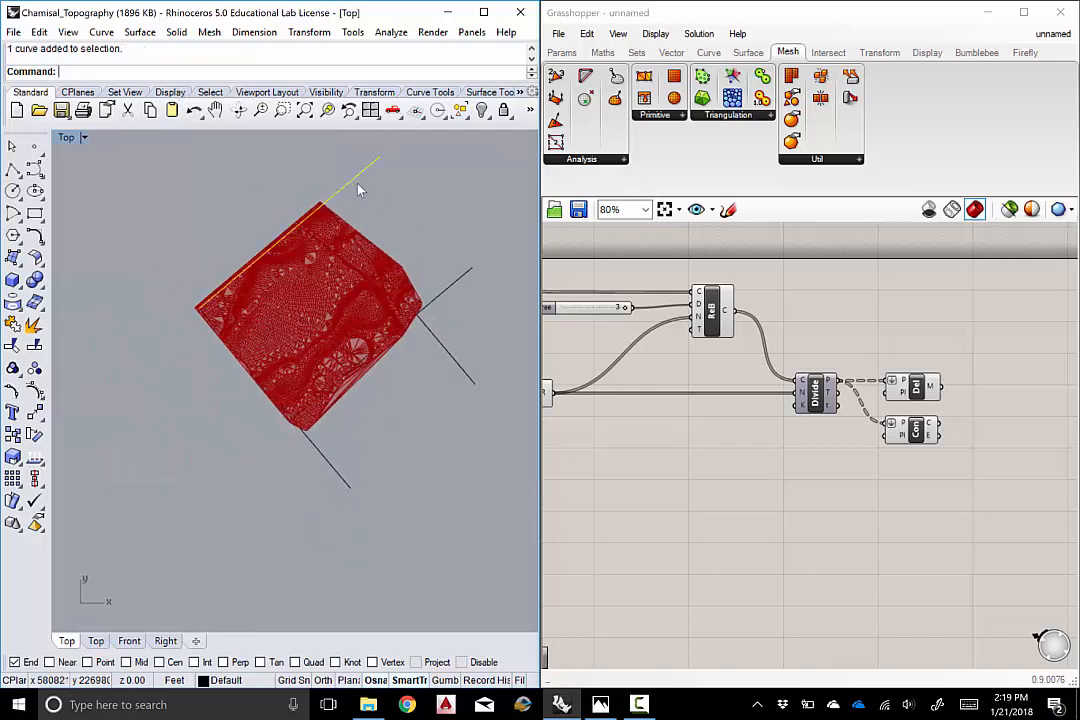
pyautogui.keyDown('shift'); pyautogui.click(445, 291); pyautogui.keyUp('shift')
pyautogui.keyDown('shift'); pyautogui.click(440, 340); pyautogui.keyUp('shift')
pyautogui.keyDown('shift'); pyautogui.click(336, 471); pyautogui.keyUp('shift')
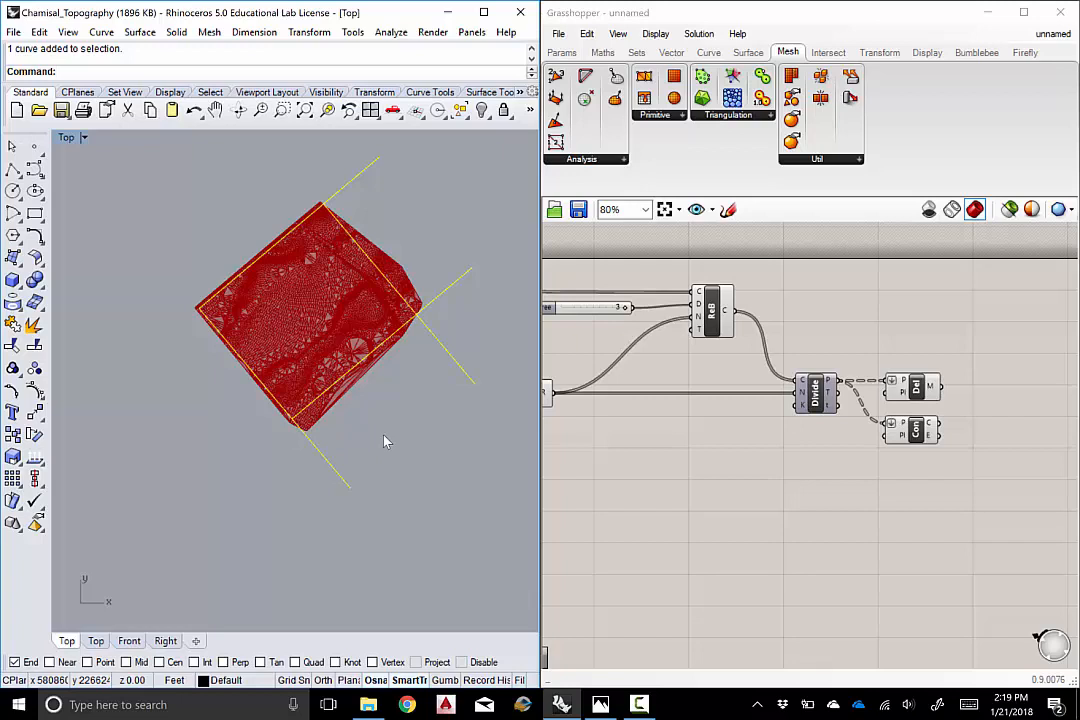
pyautogui.write('Trim')
pyautogui.press('Return')
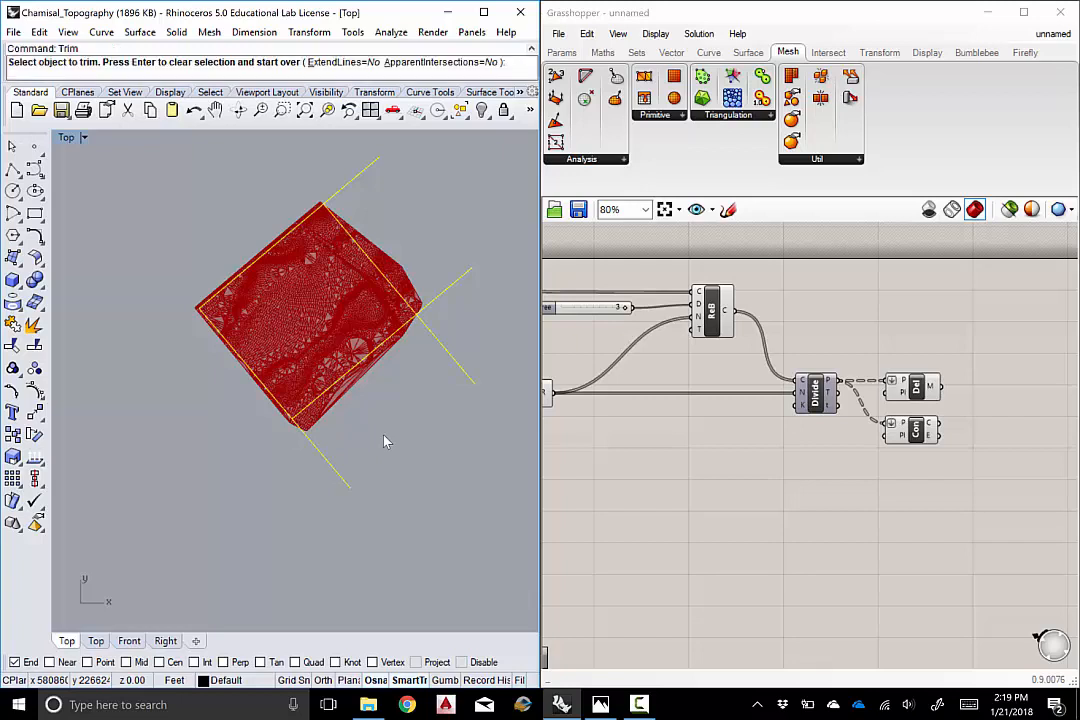
pyautogui.click(352, 188)
pyautogui.click(446, 290)
pyautogui.click(439, 338)
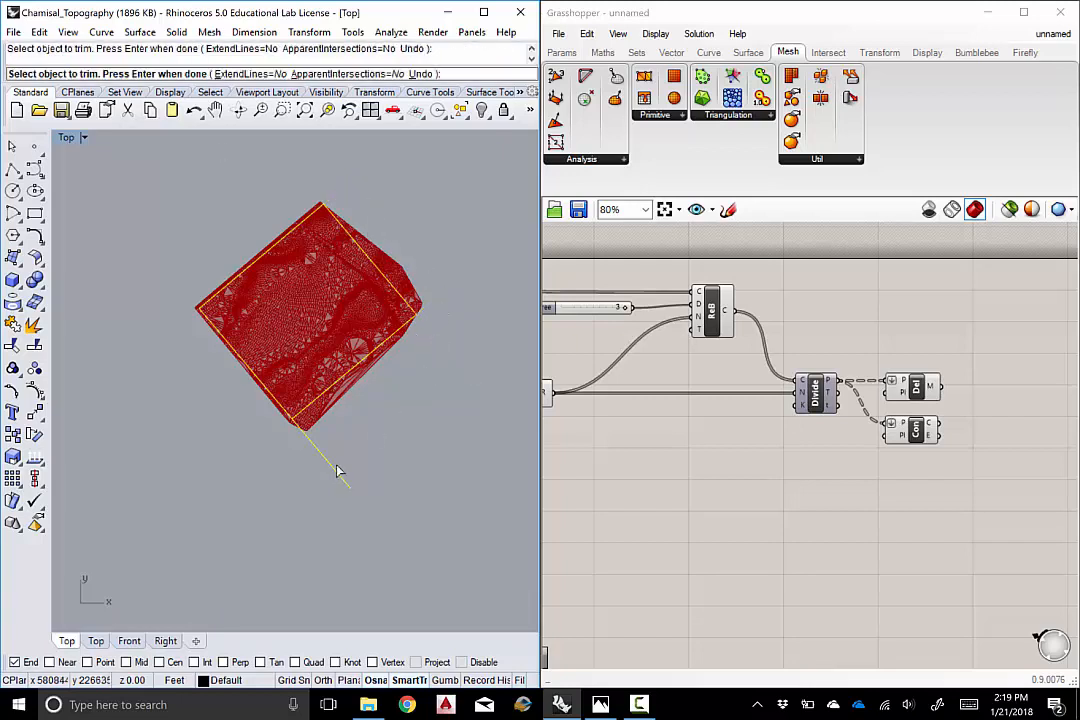
# Examine the north, east and west corners of the trimmed rectangle against the terrain mesh's edges
pyautogui.scroll(3, 334, 472)
pyautogui.scroll(5, 322, 208)
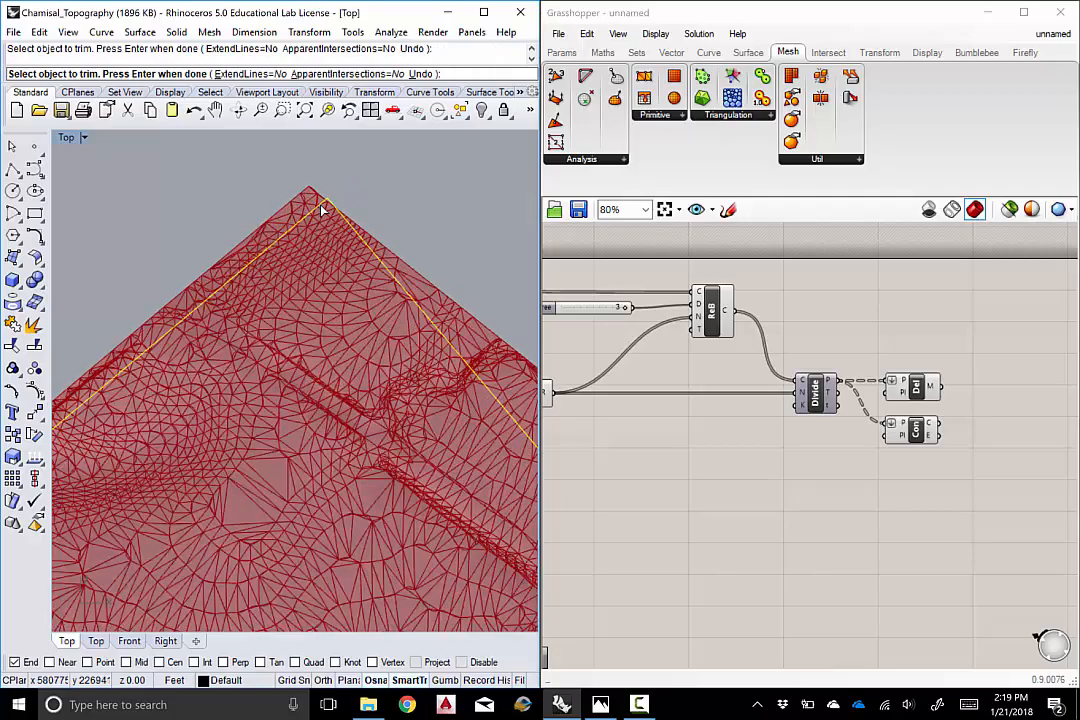
pyautogui.scroll(2, 330, 207)
pyautogui.scroll(-6, 325, 190)
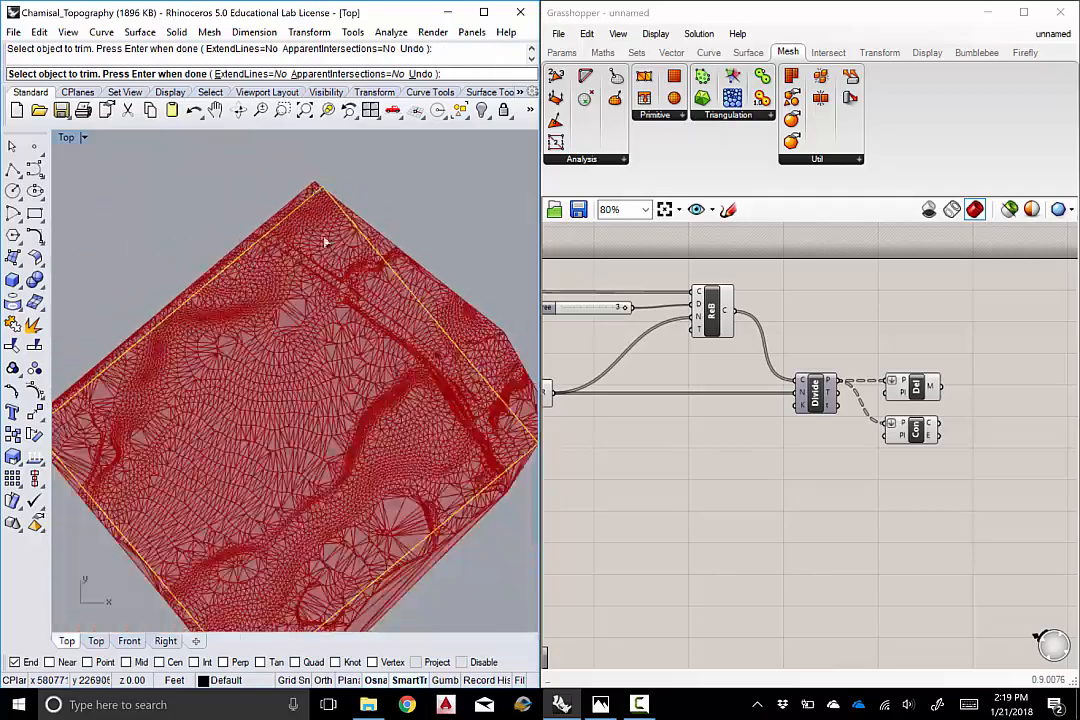
pyautogui.scroll(-2, 505, 415)
pyautogui.scroll(6, 482, 417)
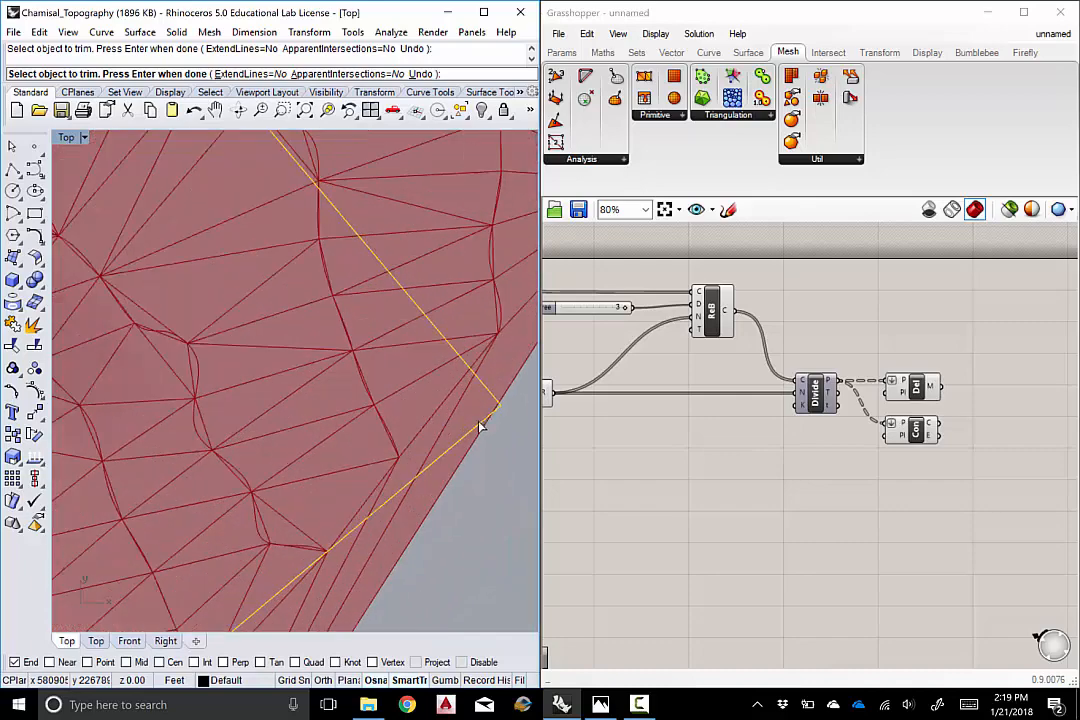
pyautogui.scroll(4, 480, 426)
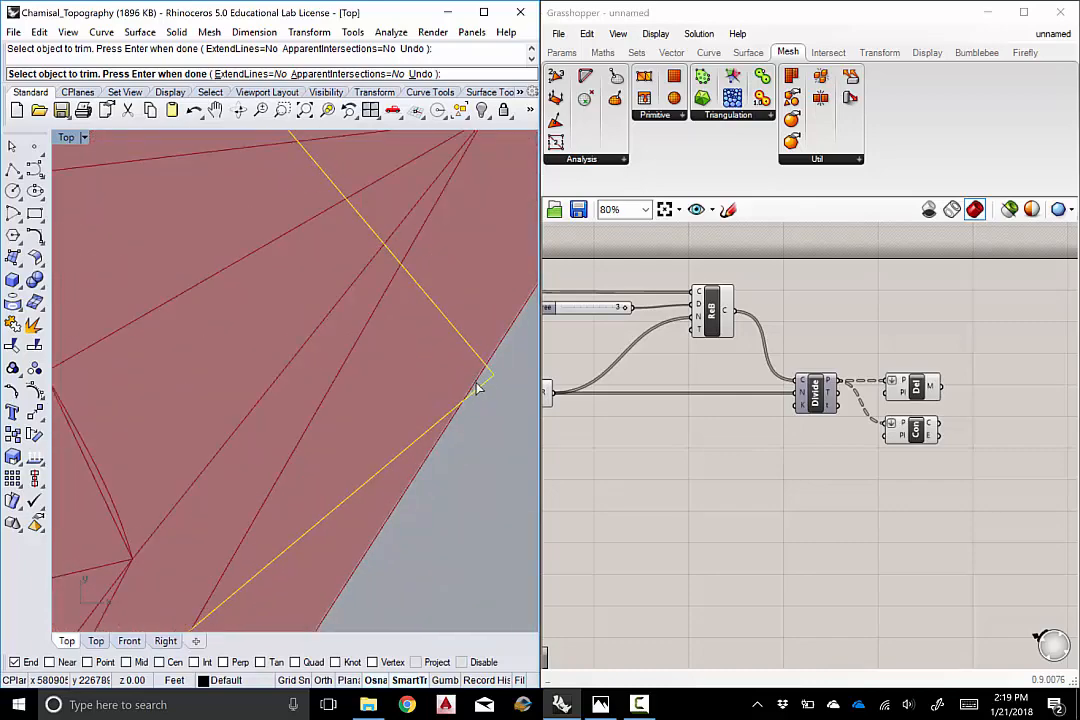
pyautogui.scroll(-6, 486, 380)
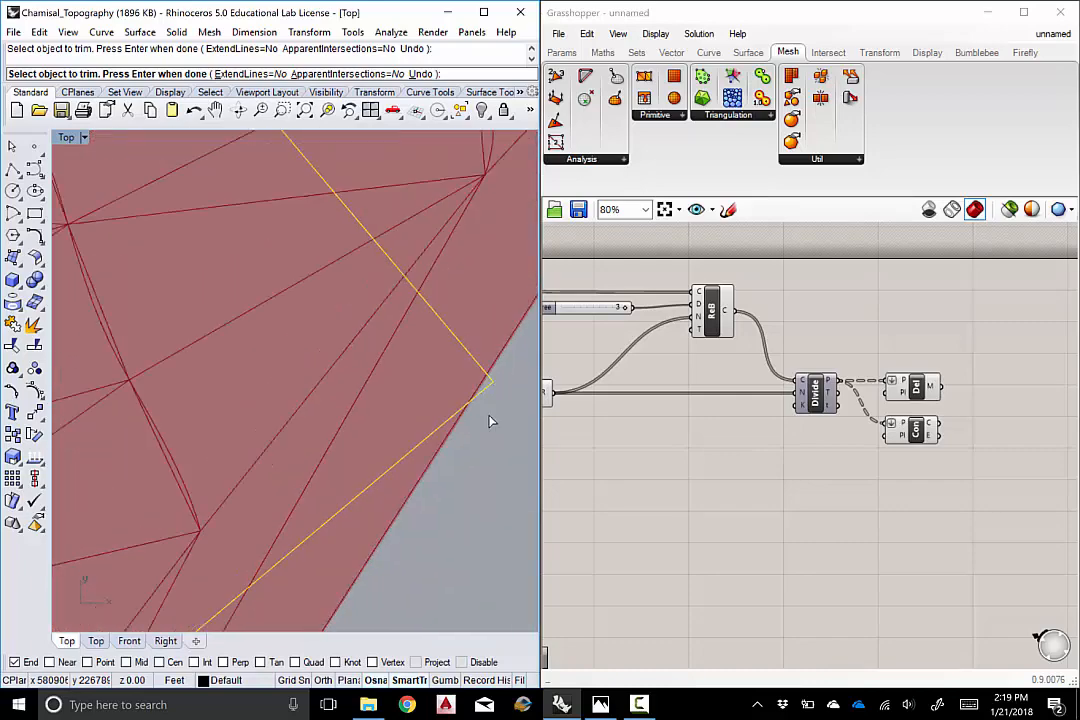
pyautogui.scroll(-3, 470, 378)
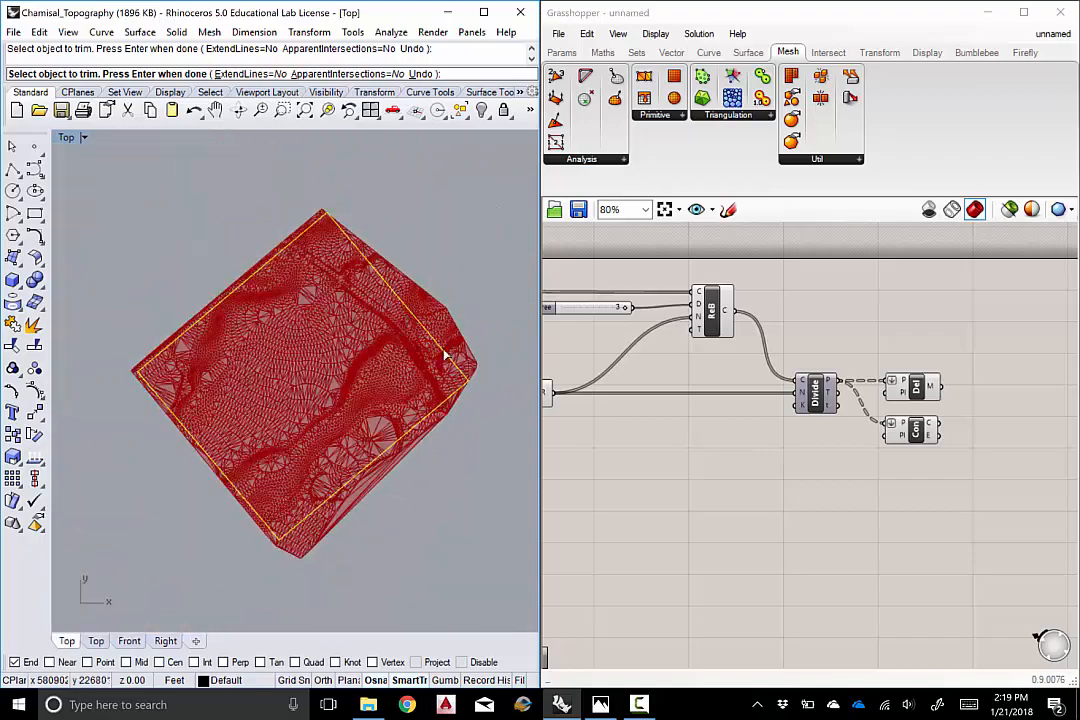
pyautogui.scroll(5, 330, 233)
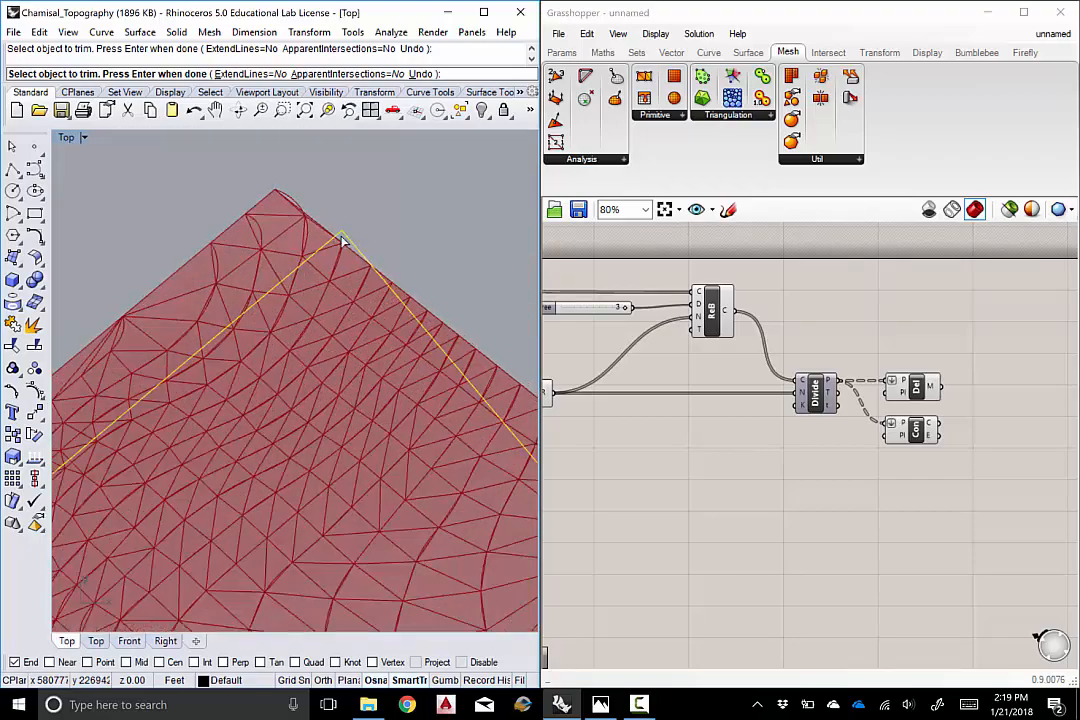
pyautogui.scroll(-10, 348, 210)
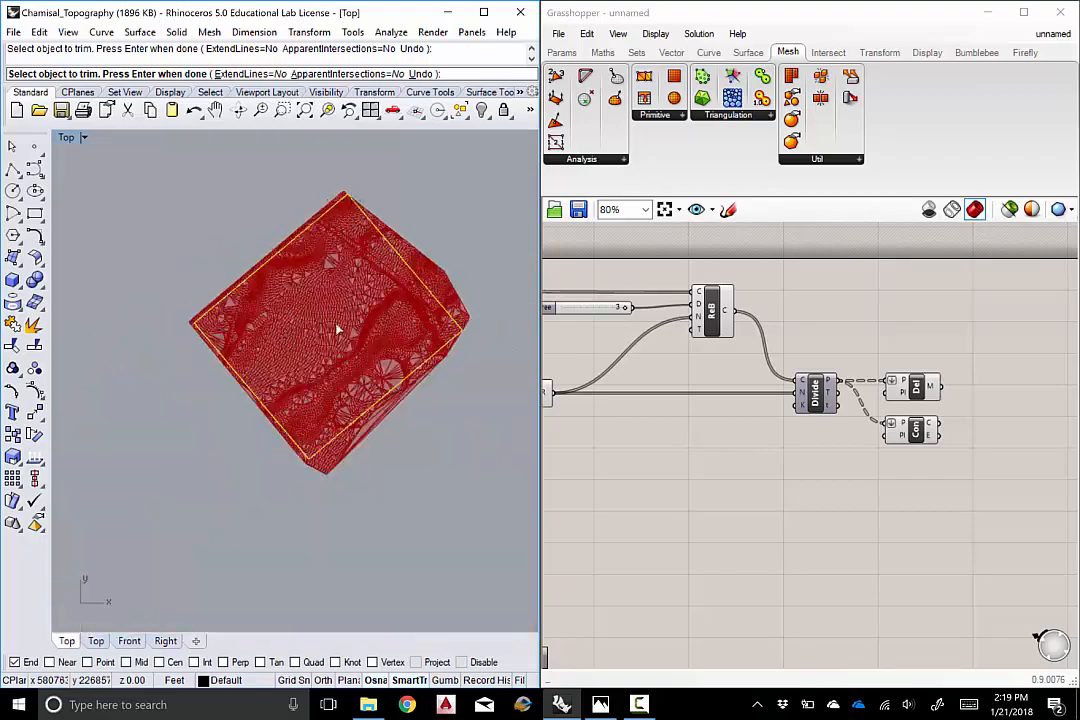
pyautogui.scroll(3, 320, 455)
pyautogui.scroll(2, 340, 462)
pyautogui.scroll(-3, 251, 299)
pyautogui.scroll(5, 175, 250)
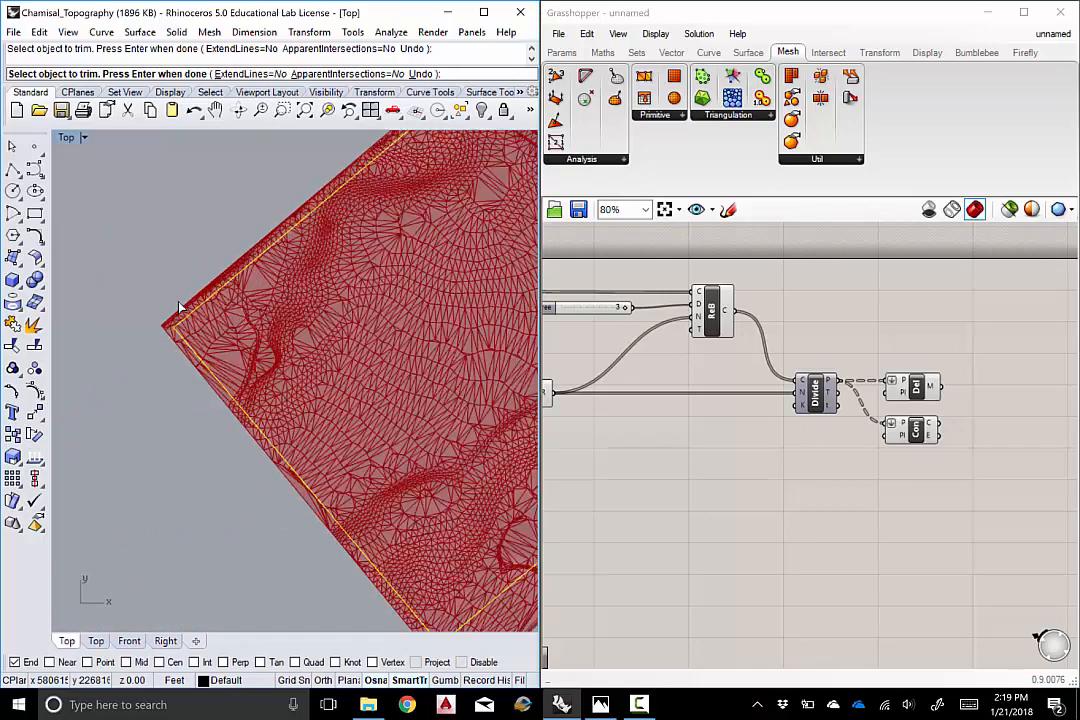
# Move the whole rectangular outline slightly west, closer to the mesh's west corner
pyautogui.scroll(1, 162, 336)
pyautogui.press('Return')
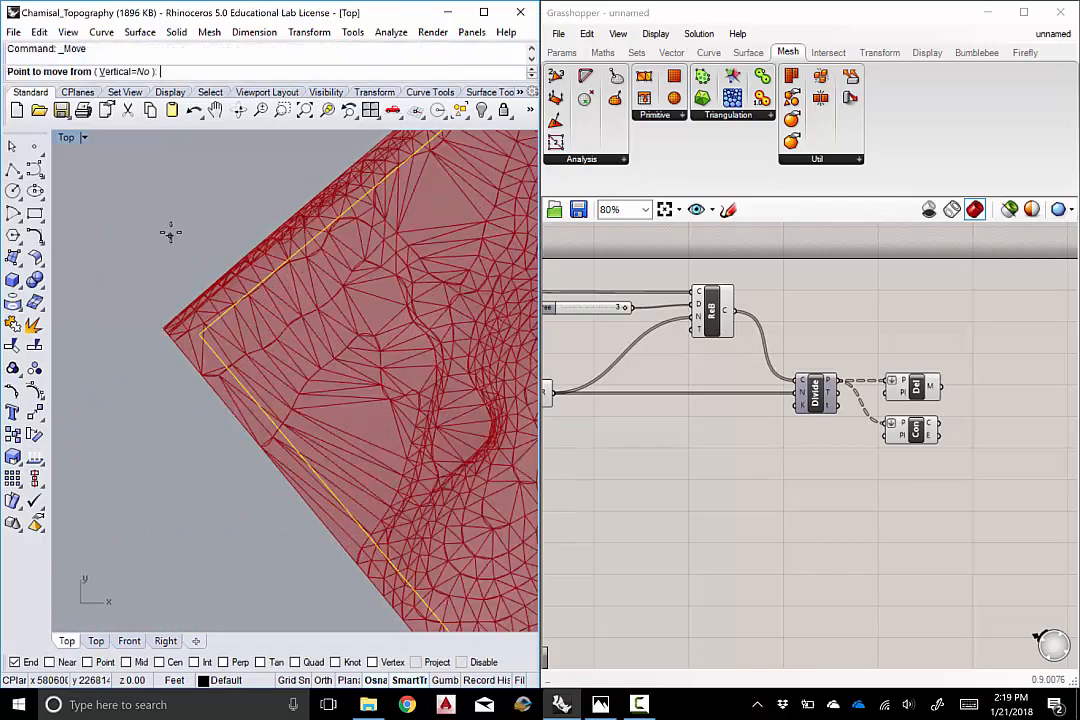
pyautogui.click(175, 204)
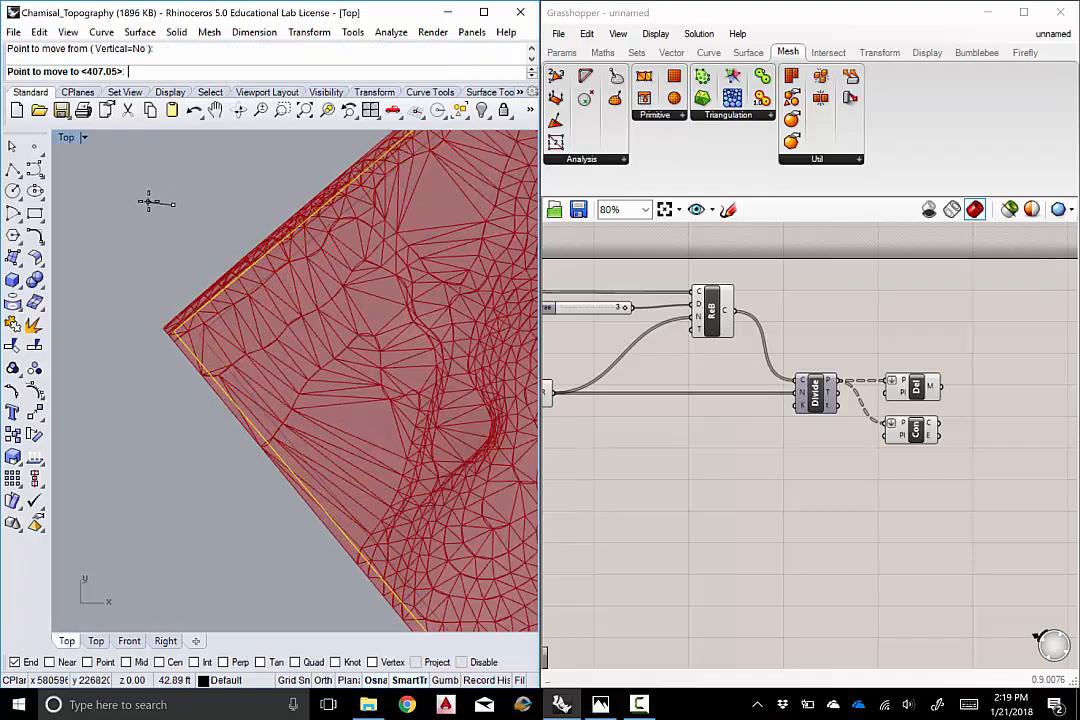
pyautogui.click(157, 201)
# Examine how the moved rectangle's corners and sides sit within the terrain mesh's edges
pyautogui.scroll(-3, 252, 395)
pyautogui.scroll(-4, 386, 270)
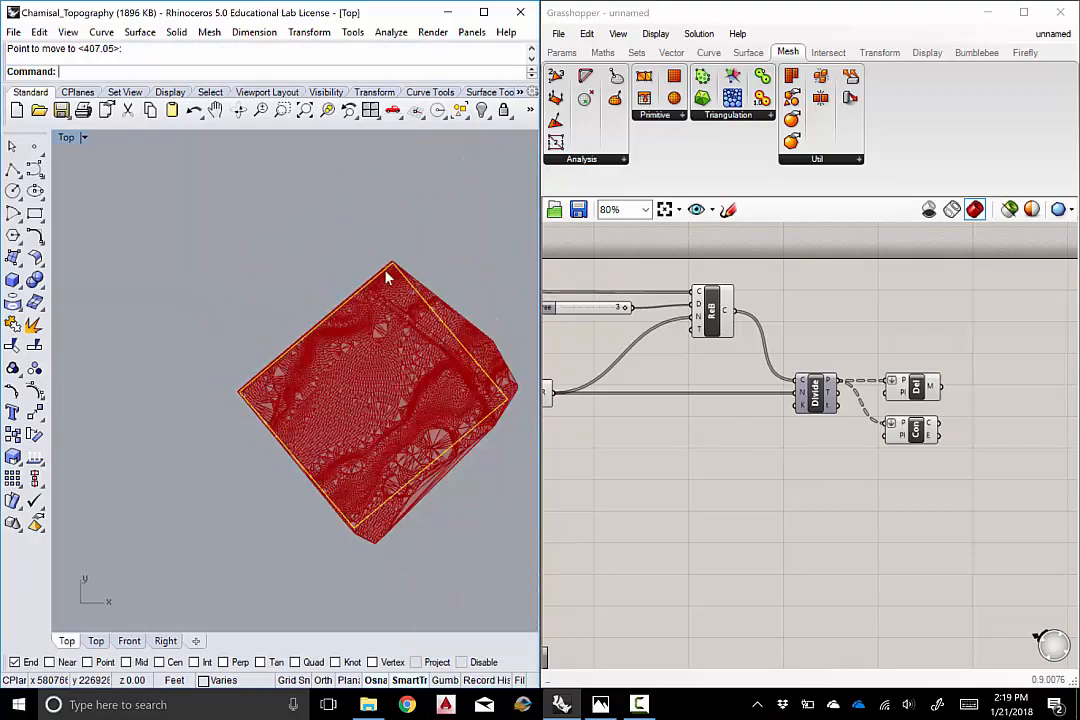
pyautogui.scroll(3, 405, 272)
pyautogui.scroll(-4, 386, 253)
pyautogui.scroll(5, 428, 322)
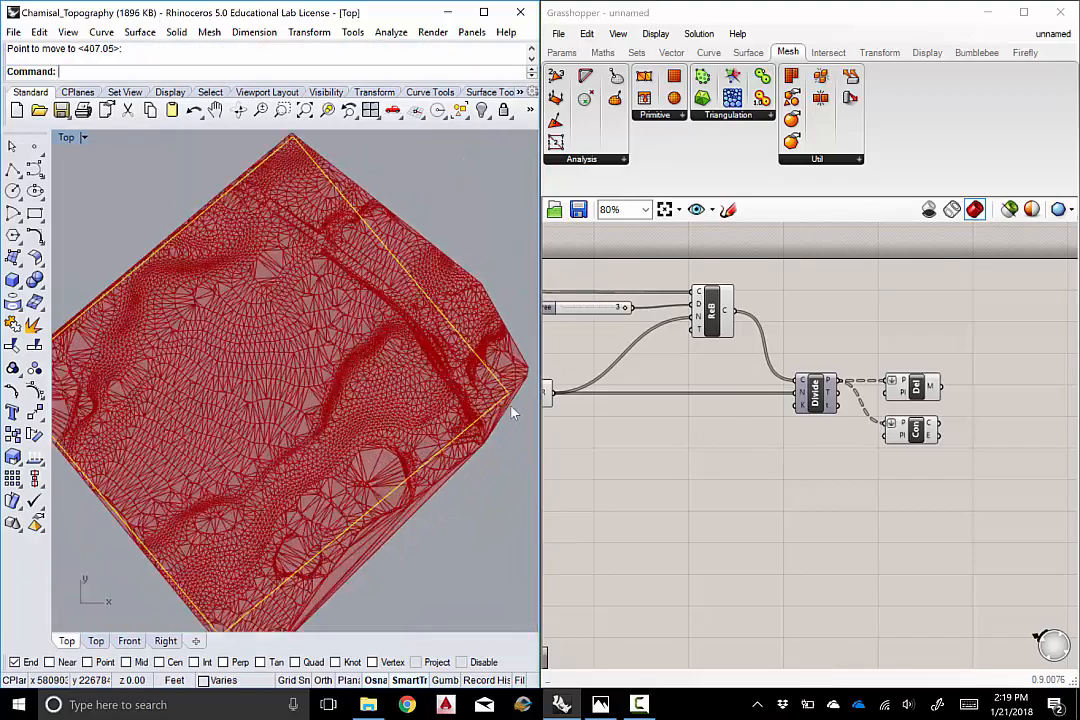
pyautogui.scroll(-2, 431, 325)
pyautogui.scroll(-2, 424, 450)
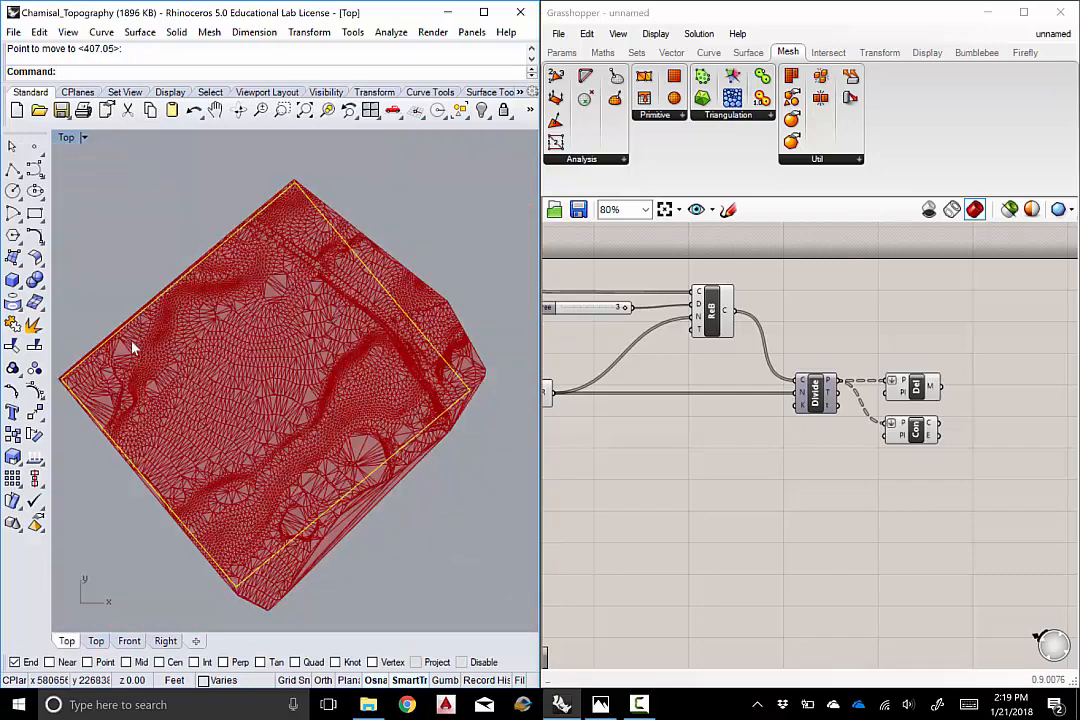
pyautogui.scroll(-2, 385, 373)
pyautogui.scroll(2, 285, 355)
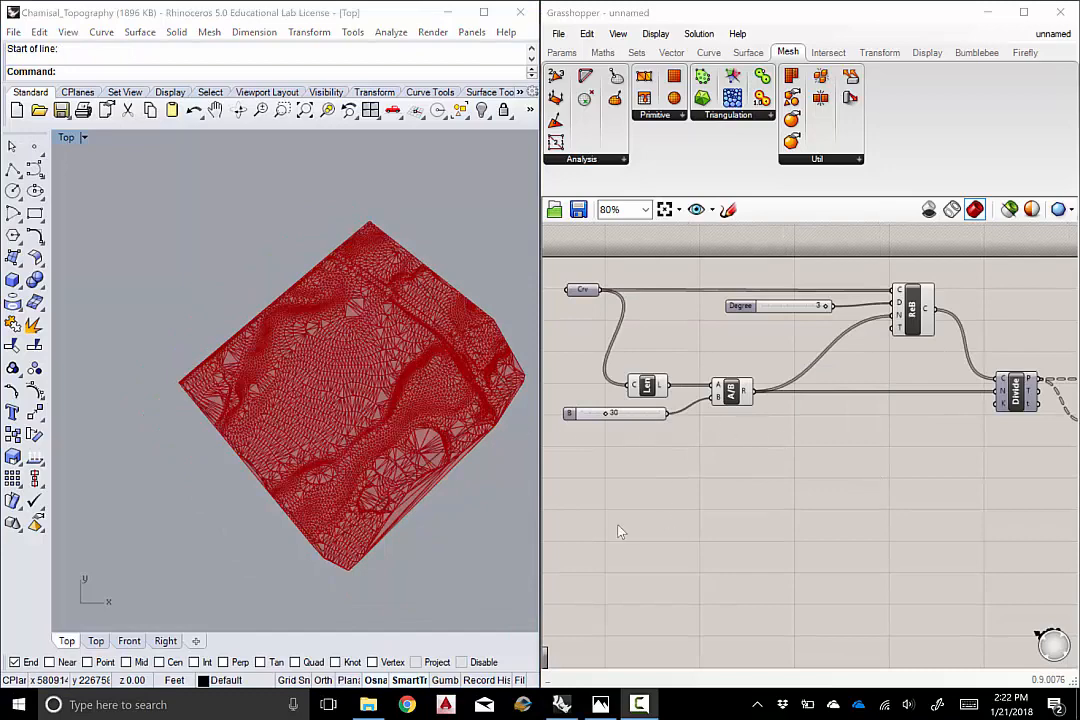
pyautogui.scroll(3, 375, 340)
pyautogui.scroll(-5, 272, 316)
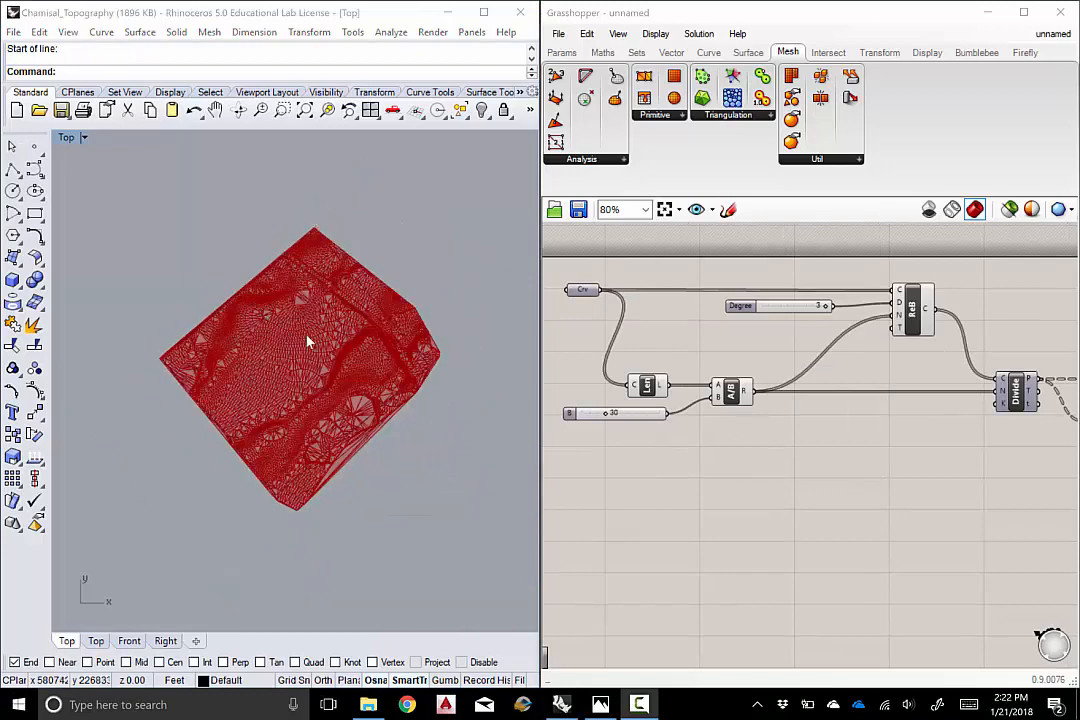
pyautogui.scroll(3, 309, 342)
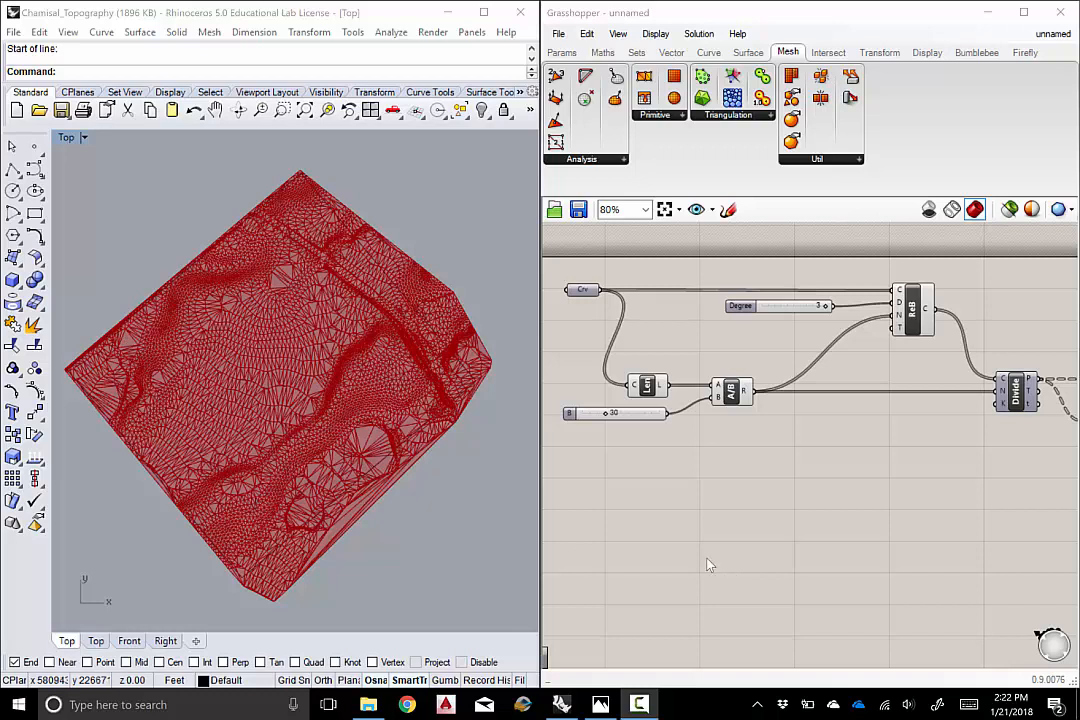
# Add a Curve parameter to the empty canvas below the existing Grasshopper components
pyautogui.doubleClick(620, 528)
pyautogui.write('curve')
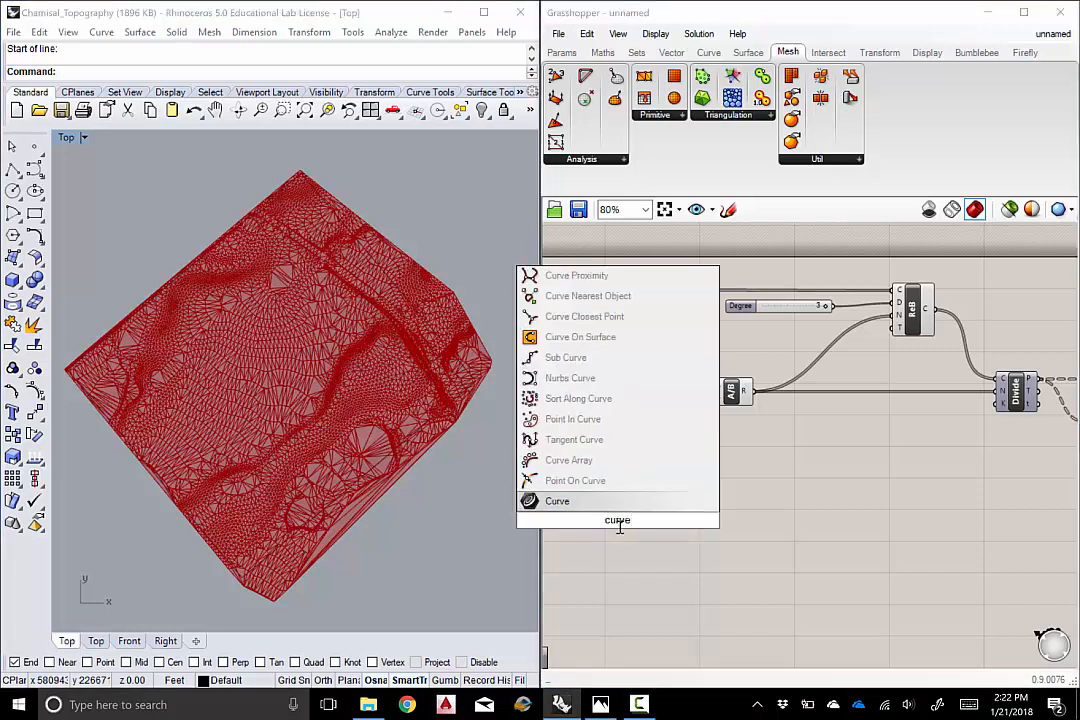
pyautogui.press('Return')
pyautogui.moveTo(622, 533); pyautogui.dragTo(612, 537)
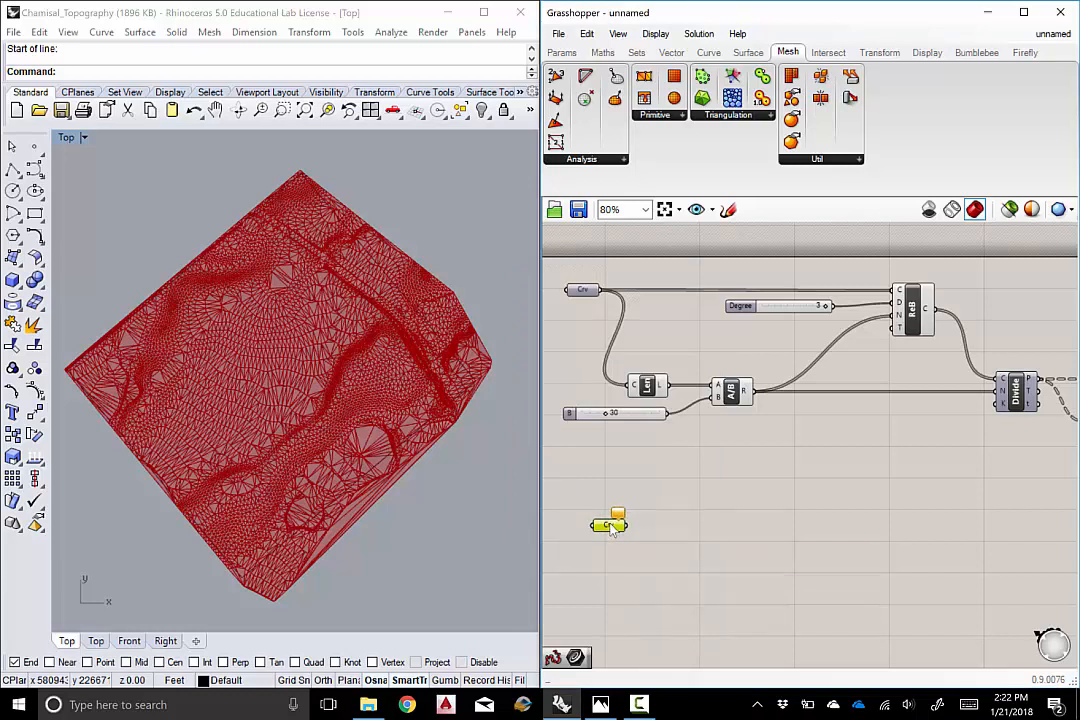
# Reference the boundary line along the mesh's northwest edge as the single curve of the new Curve parameter
pyautogui.click(162, 296)
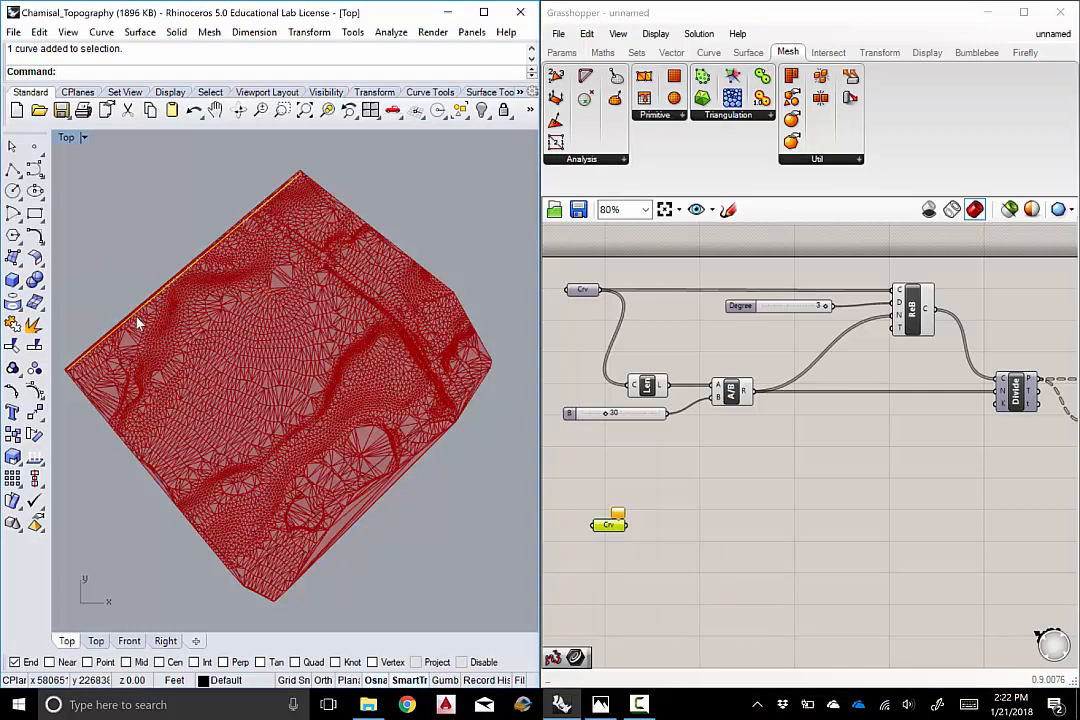
pyautogui.click(641, 543)
pyautogui.click(507, 467)
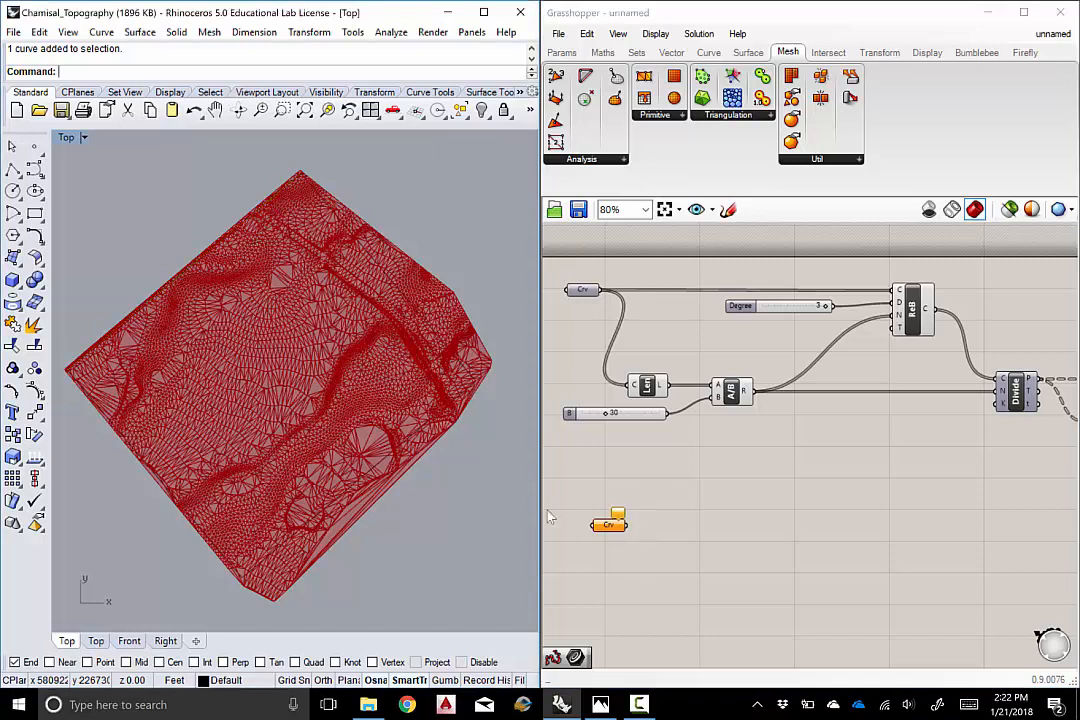
pyautogui.rightClick(607, 522)
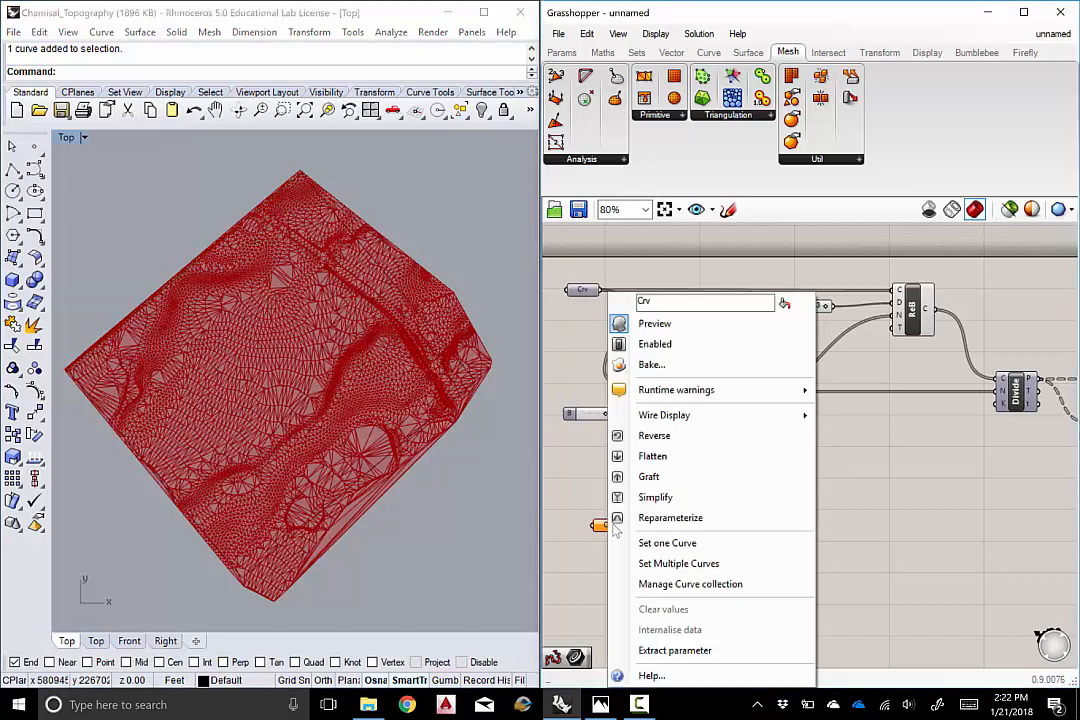
pyautogui.click(668, 543)
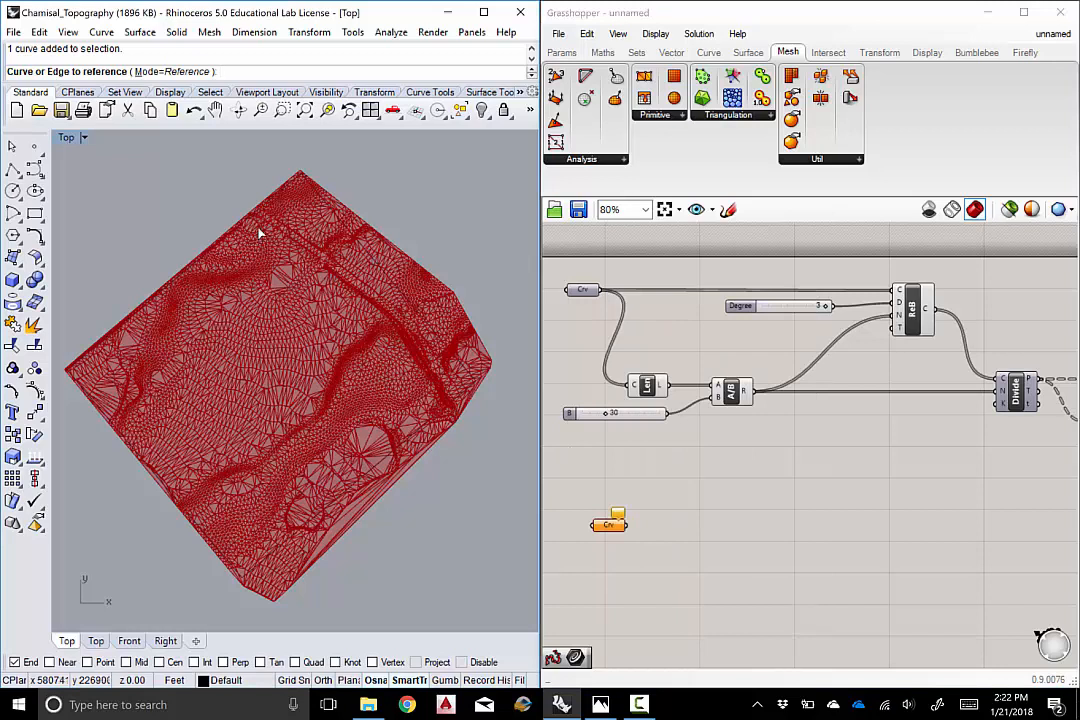
pyautogui.press('Return')
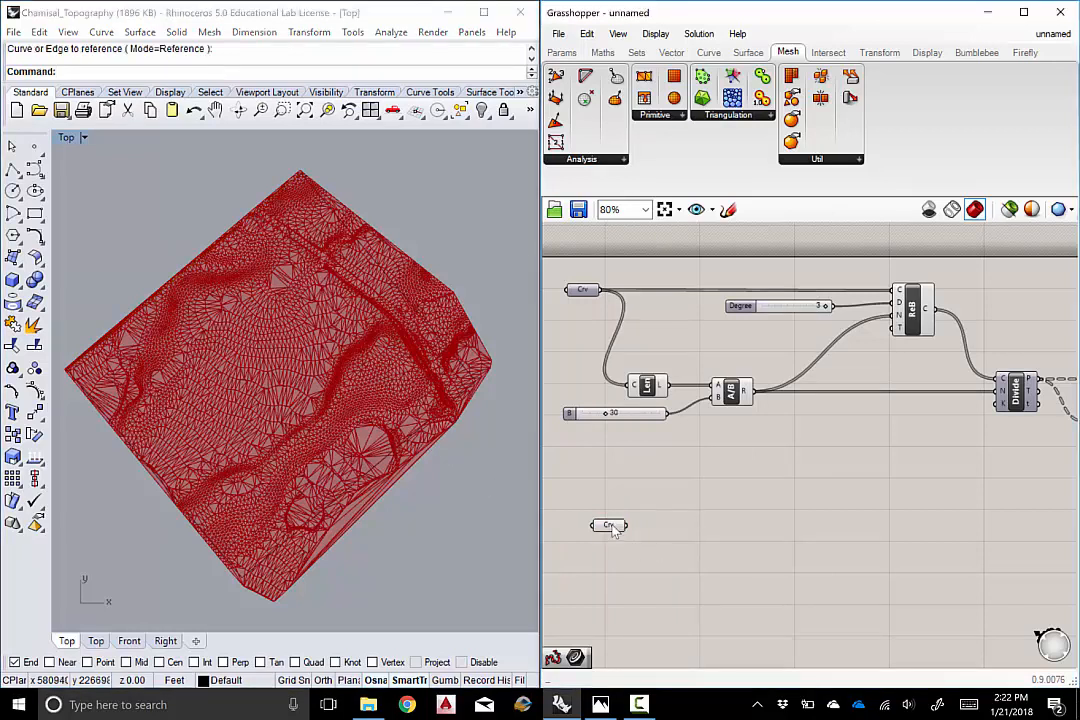
# Reposition the new Curve parameter slightly higher on the canvas
pyautogui.moveTo(614, 531); pyautogui.dragTo(610, 529)
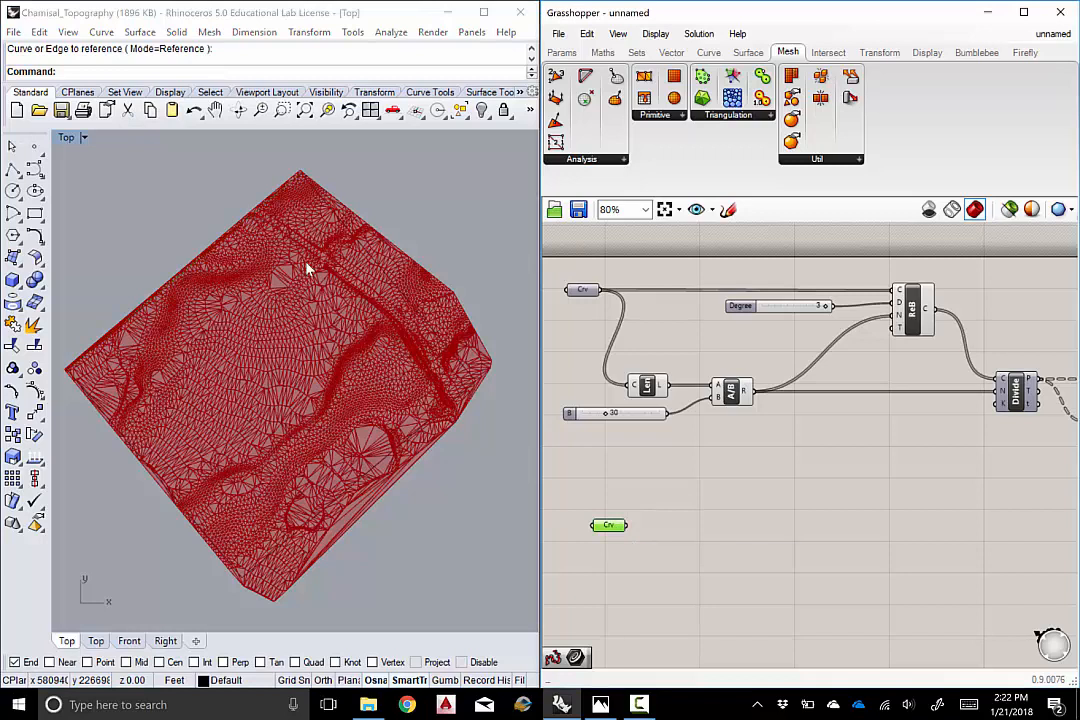
pyautogui.click(609, 536)
pyautogui.moveTo(611, 525); pyautogui.dragTo(610, 517)
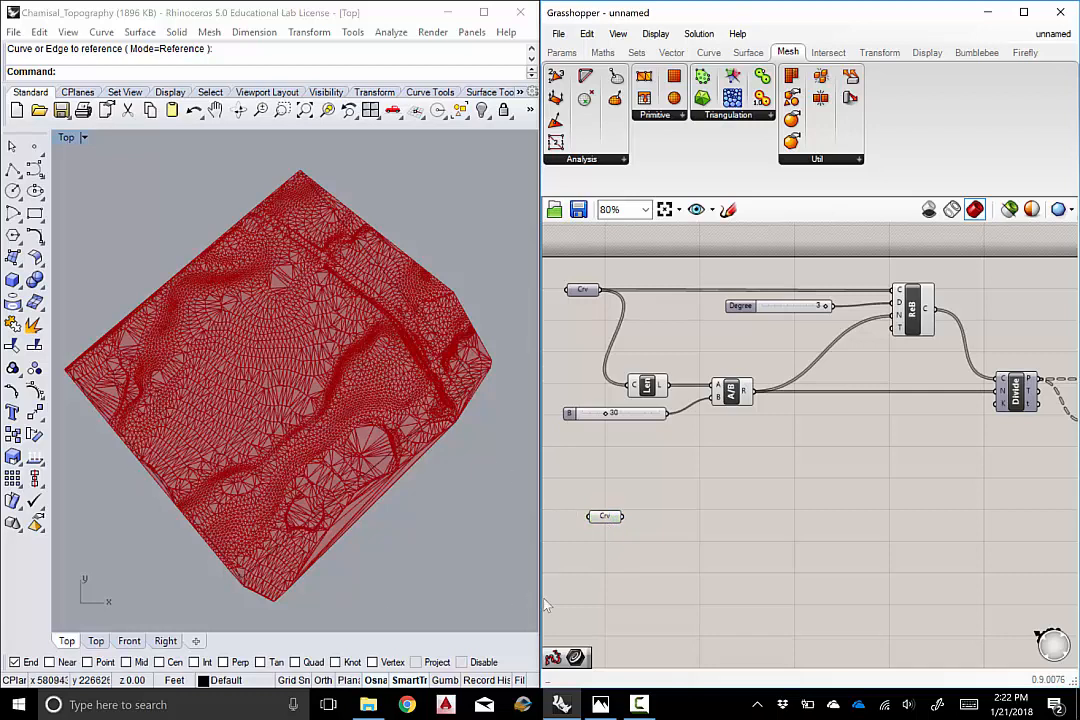
# Add a second Curve parameter to the canvas and align it directly below the first new one
pyautogui.doubleClick(616, 602)
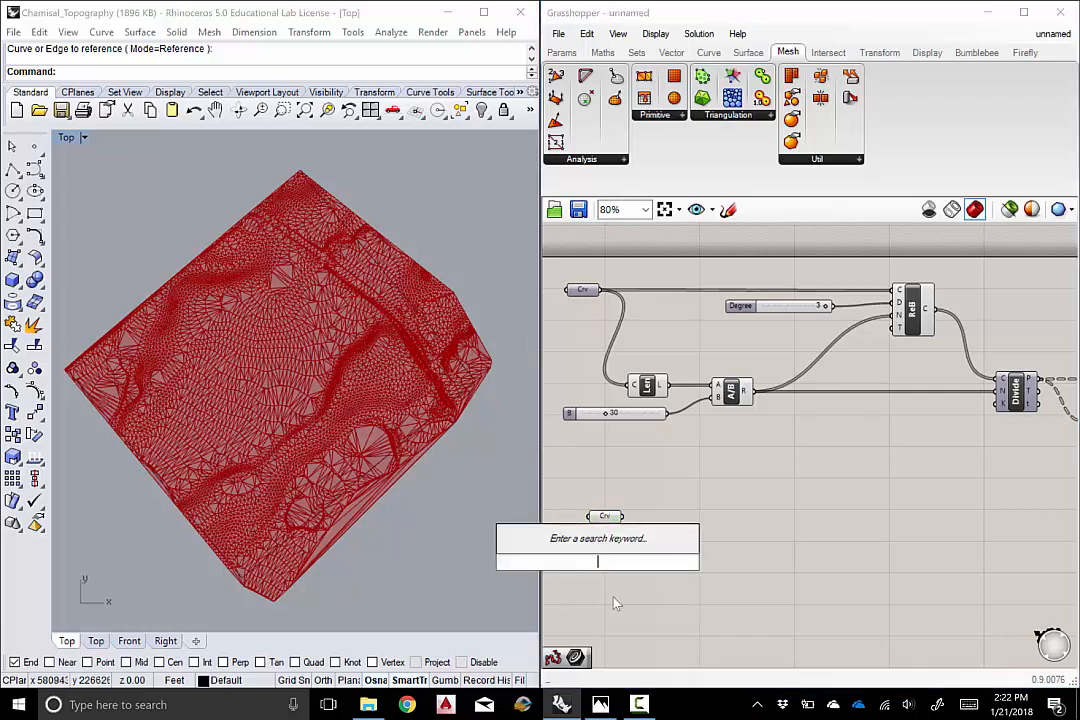
pyautogui.write('cur')
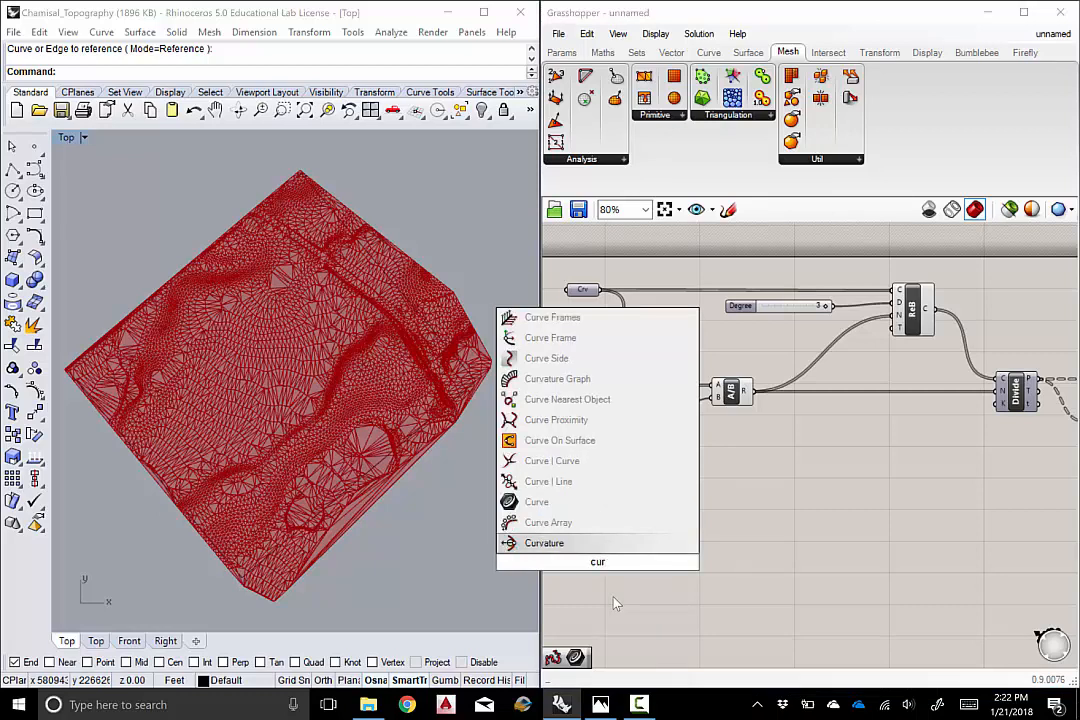
pyautogui.write('ve')
pyautogui.press('Return')
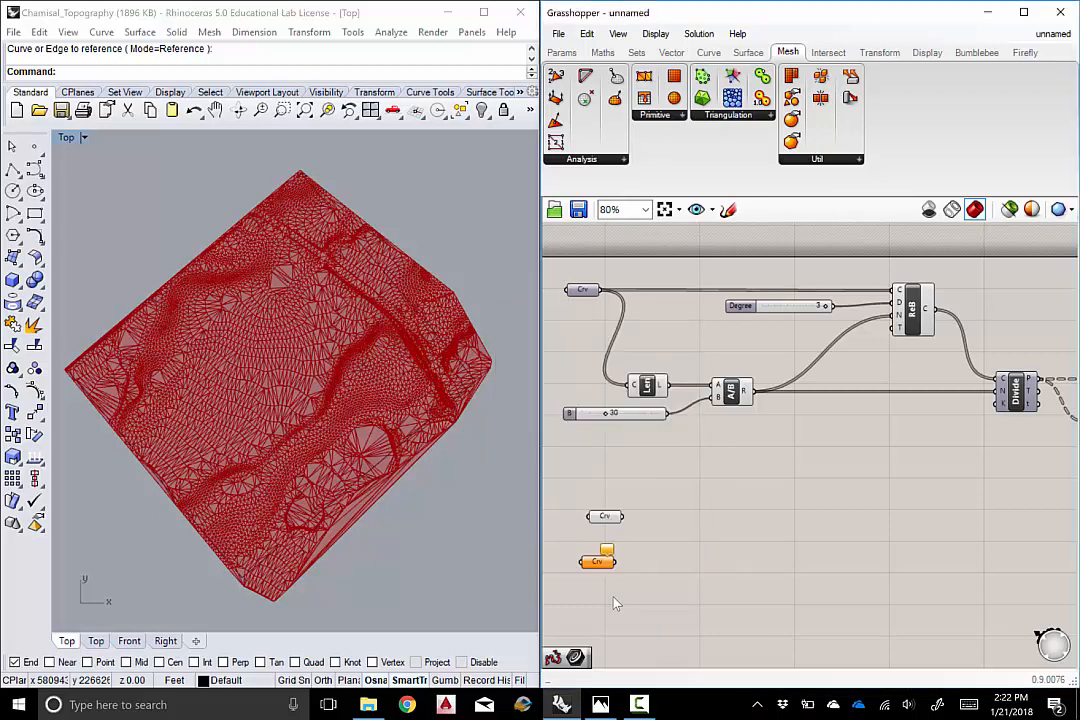
pyautogui.moveTo(597, 565); pyautogui.dragTo(604, 558)
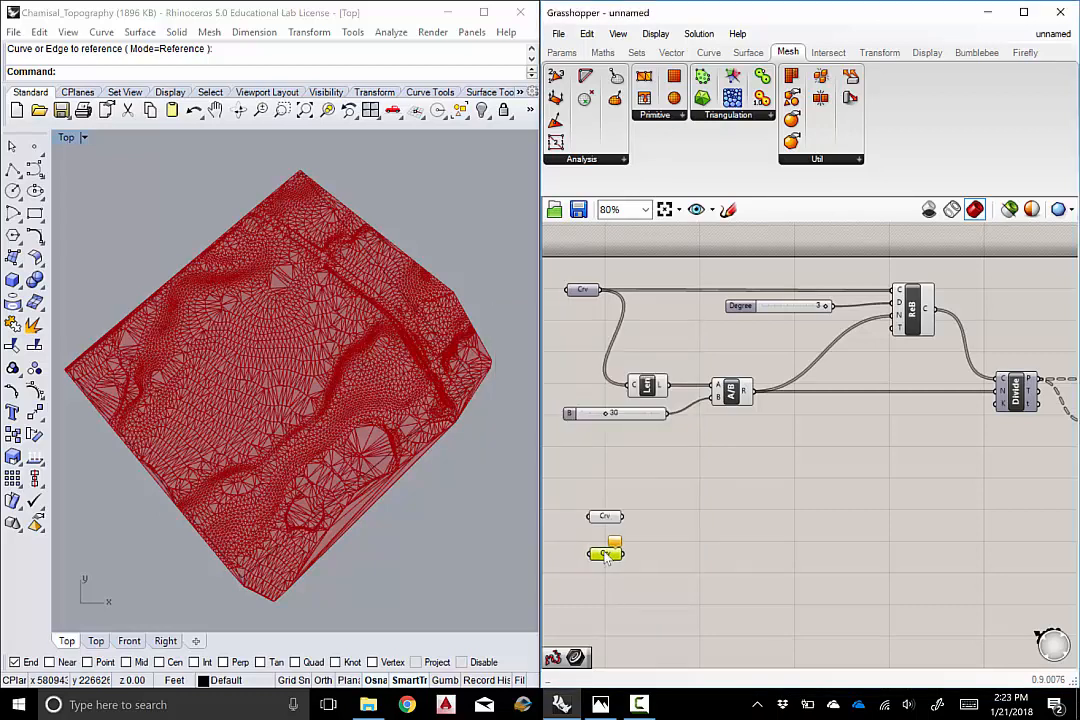
# Reference the boundary line along the mesh's southwest edge in the second Curve parameter and stack both new parameters closely
pyautogui.rightClick(604, 556)
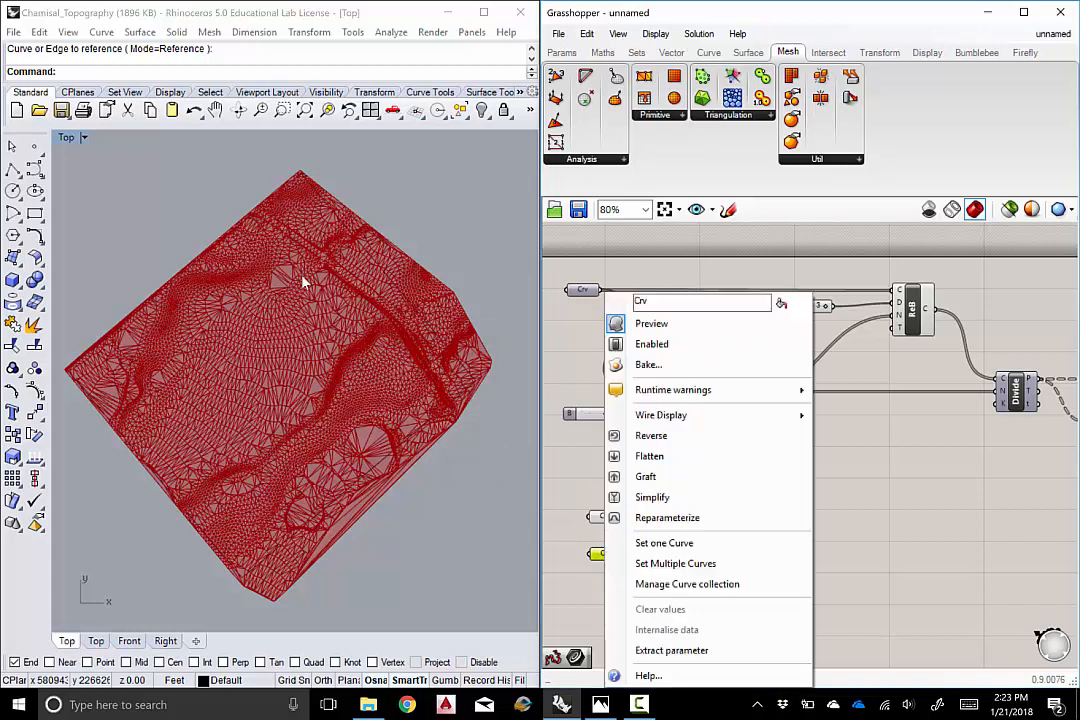
pyautogui.click(660, 543)
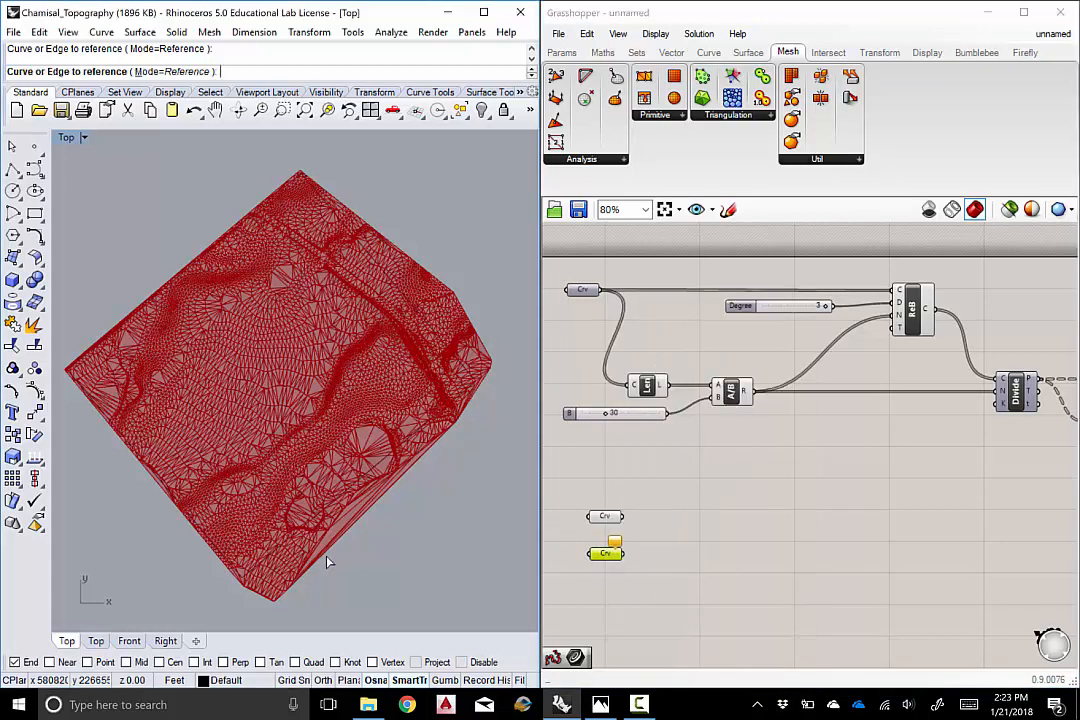
pyautogui.click(198, 530)
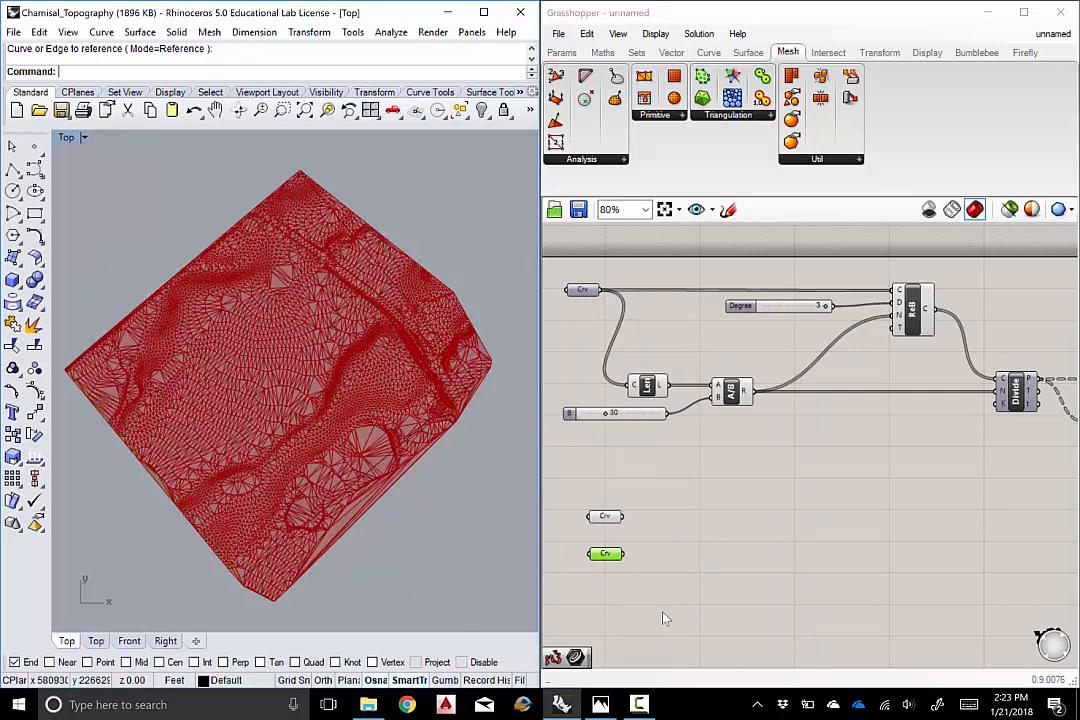
pyautogui.moveTo(605, 553); pyautogui.dragTo(609, 521)
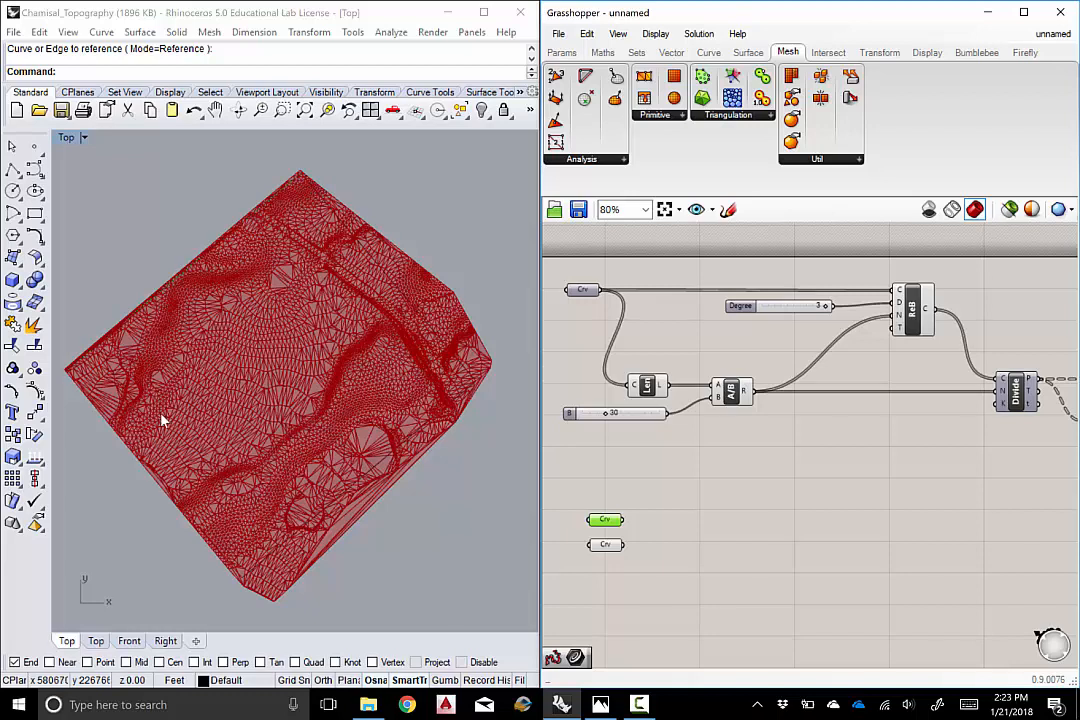
pyautogui.doubleClick(711, 533)
pyautogui.write('plane')
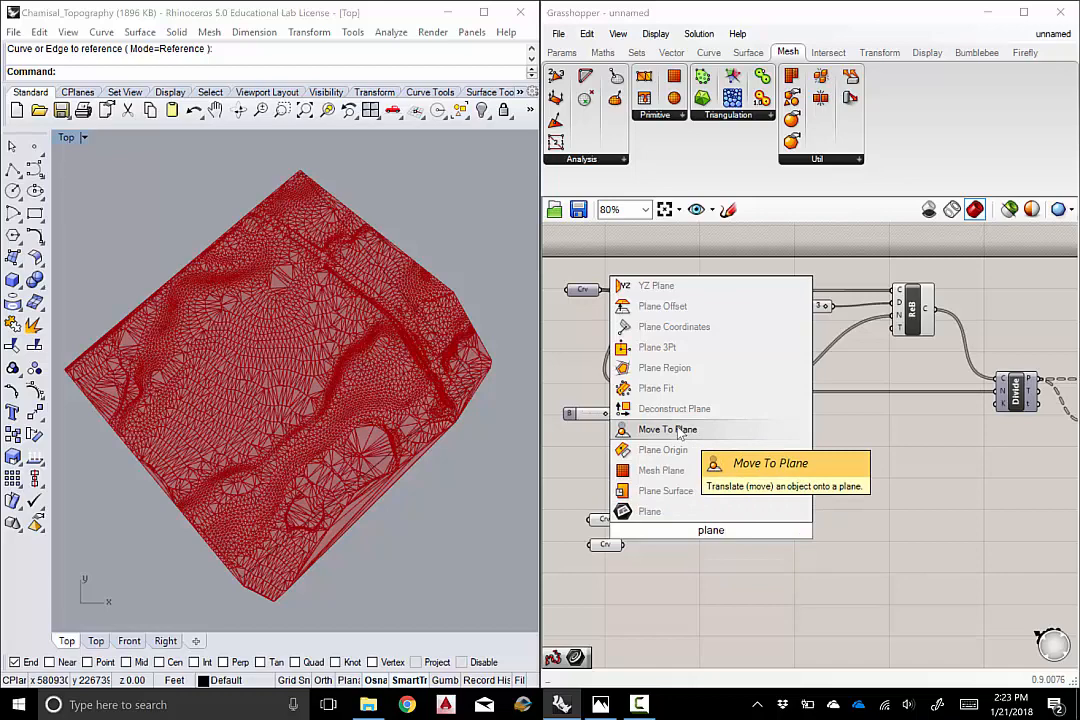
pyautogui.click(853, 496)
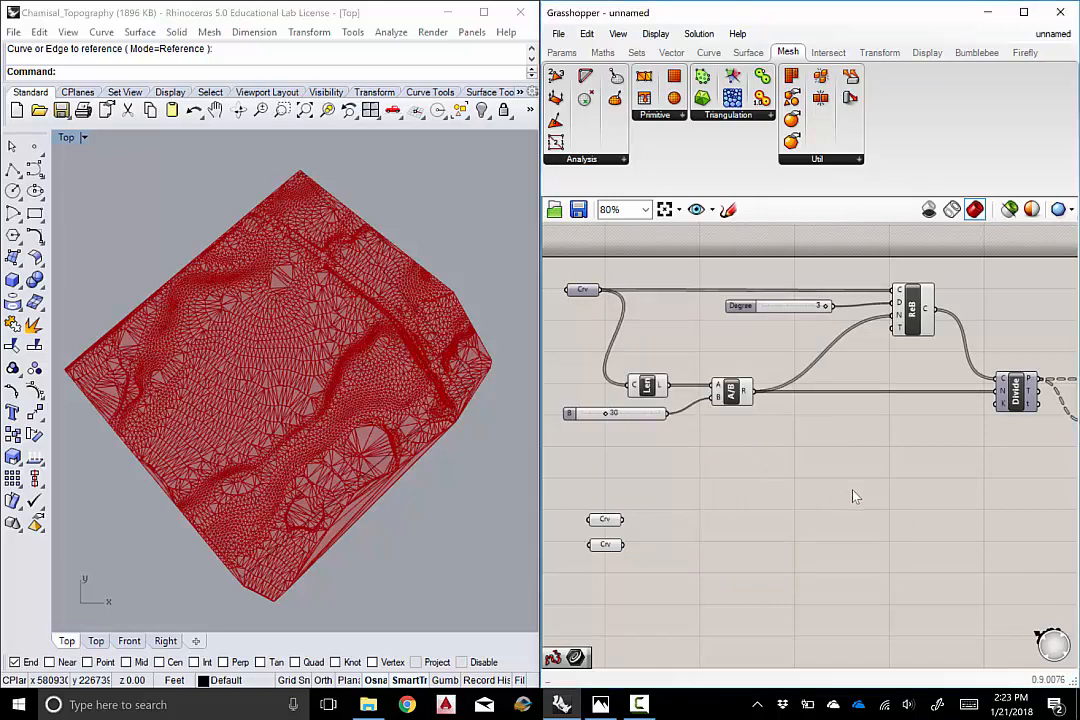
# Add a Line + Line plane component beside the two new Curve parameters
pyautogui.doubleClick(735, 537)
pyautogui.write('line')
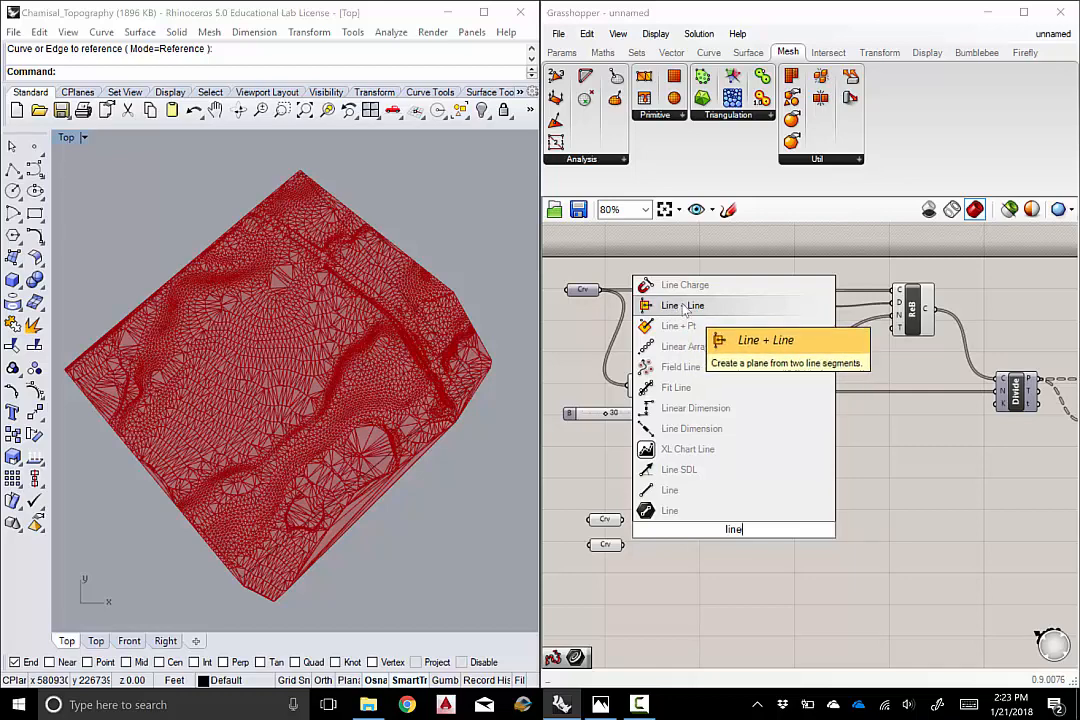
pyautogui.click(674, 307)
pyautogui.moveTo(732, 537); pyautogui.dragTo(729, 534)
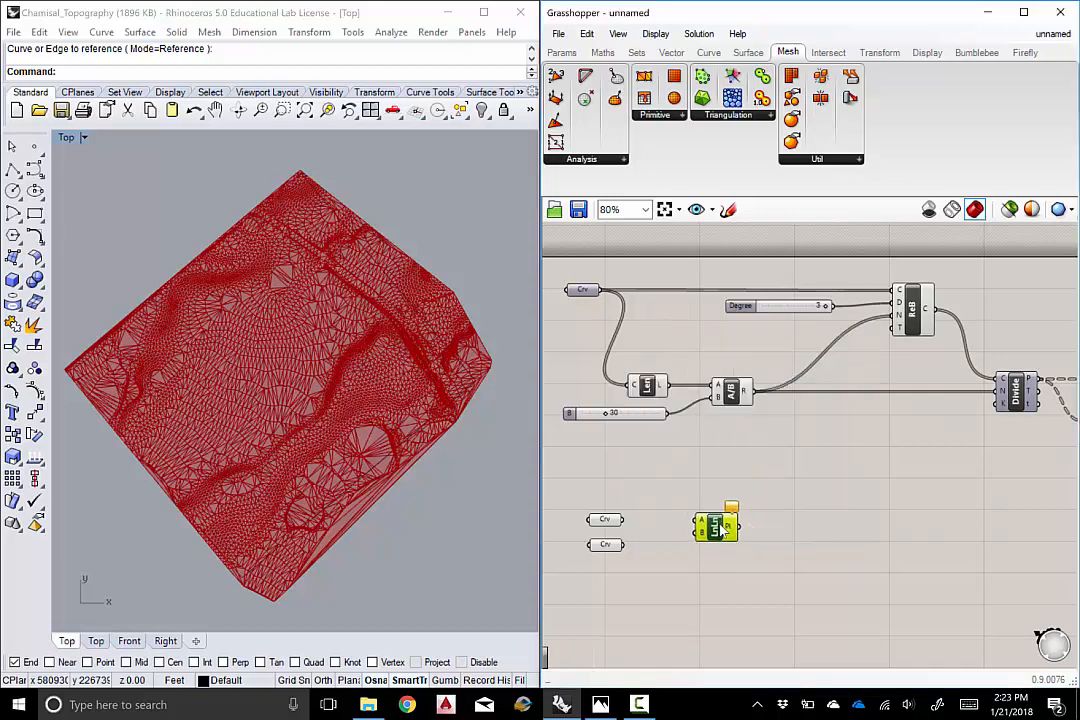
# Connect the first Curve parameter to input A of the Line + Line component and the second one to input B
pyautogui.click(608, 546)
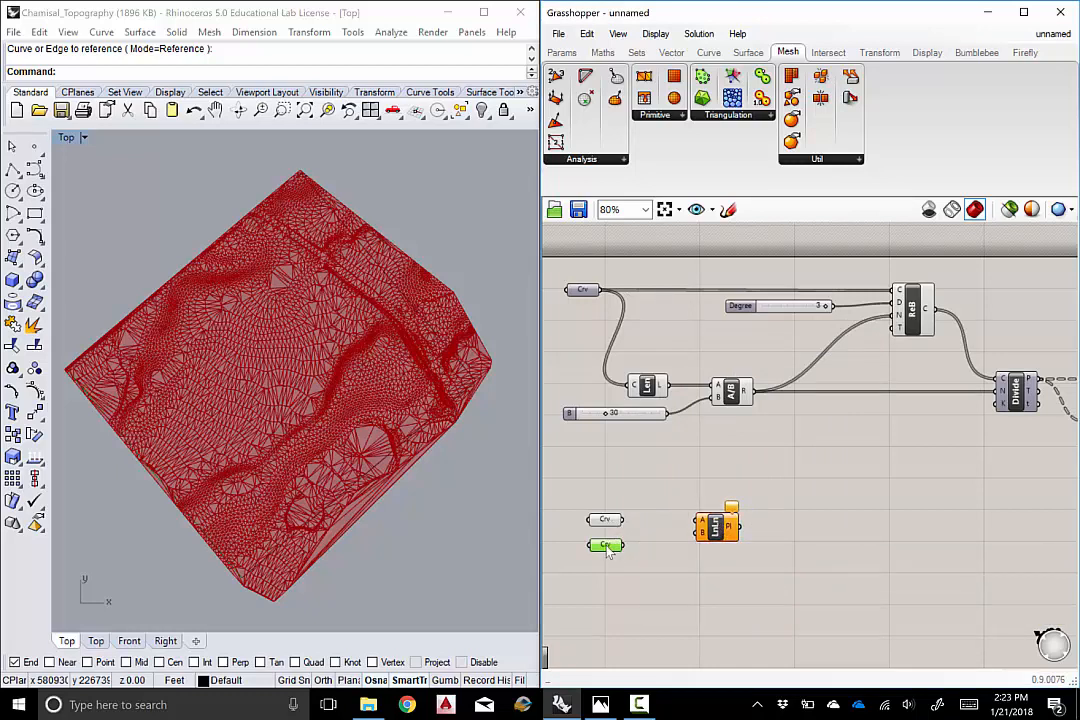
pyautogui.moveTo(613, 550); pyautogui.dragTo(700, 520)
pyautogui.click(604, 521)
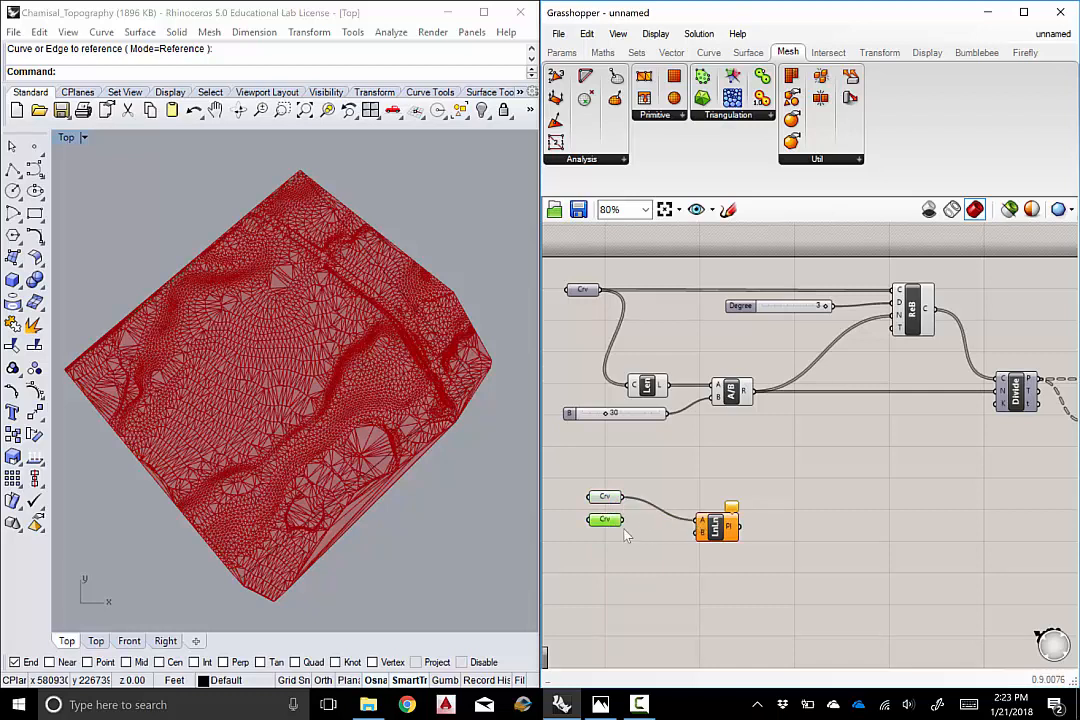
pyautogui.moveTo(623, 521); pyautogui.dragTo(700, 531)
pyautogui.moveTo(606, 520)
pyautogui.mouseDown()
pyautogui.moveTo(610, 532)
pyautogui.moveTo(608, 503)
pyautogui.mouseUp()
# Rename the Curve parameter feeding input A as X and the one feeding input B as Y
pyautogui.click(606, 503)
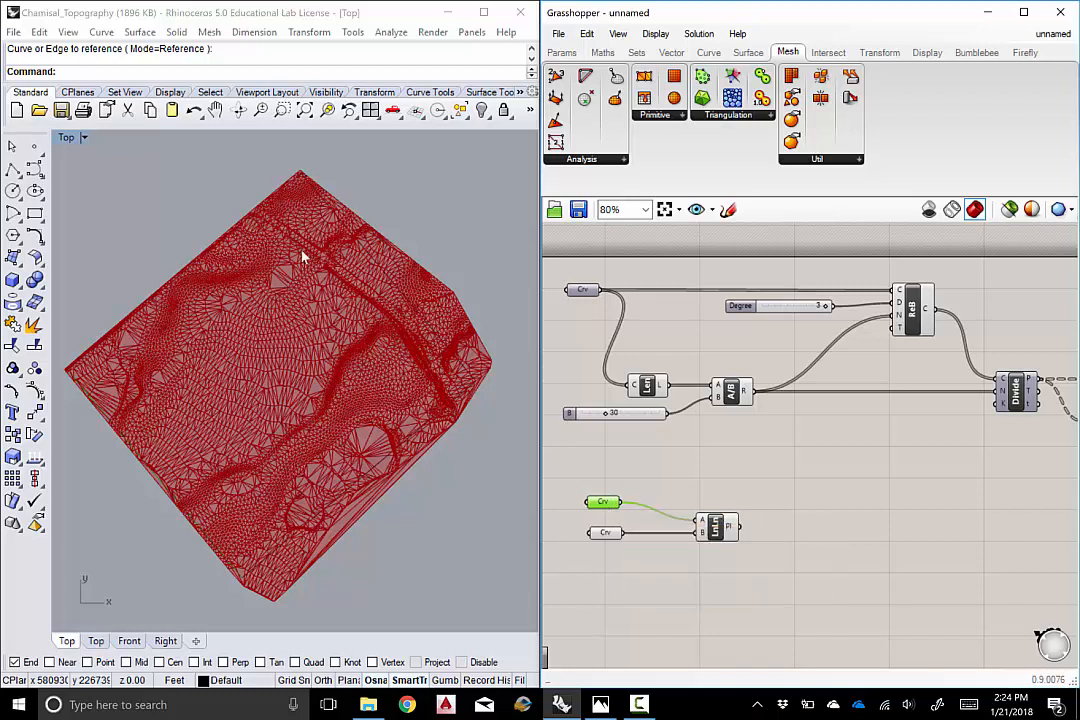
pyautogui.rightClick(604, 503)
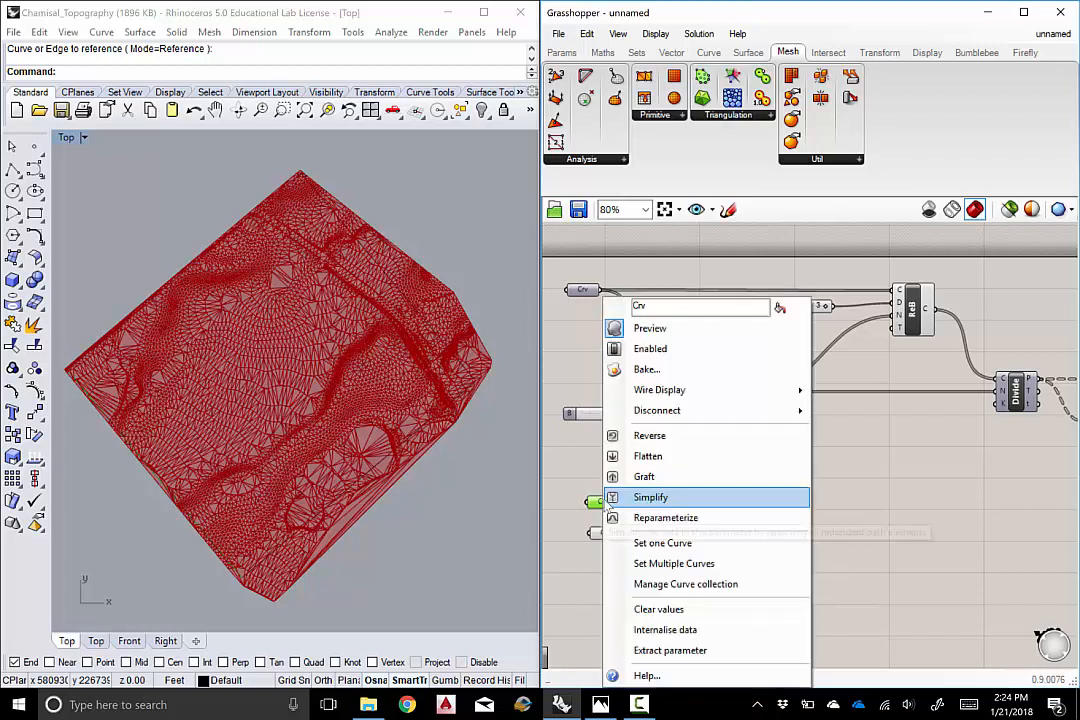
pyautogui.doubleClick(639, 306)
pyautogui.write('X')
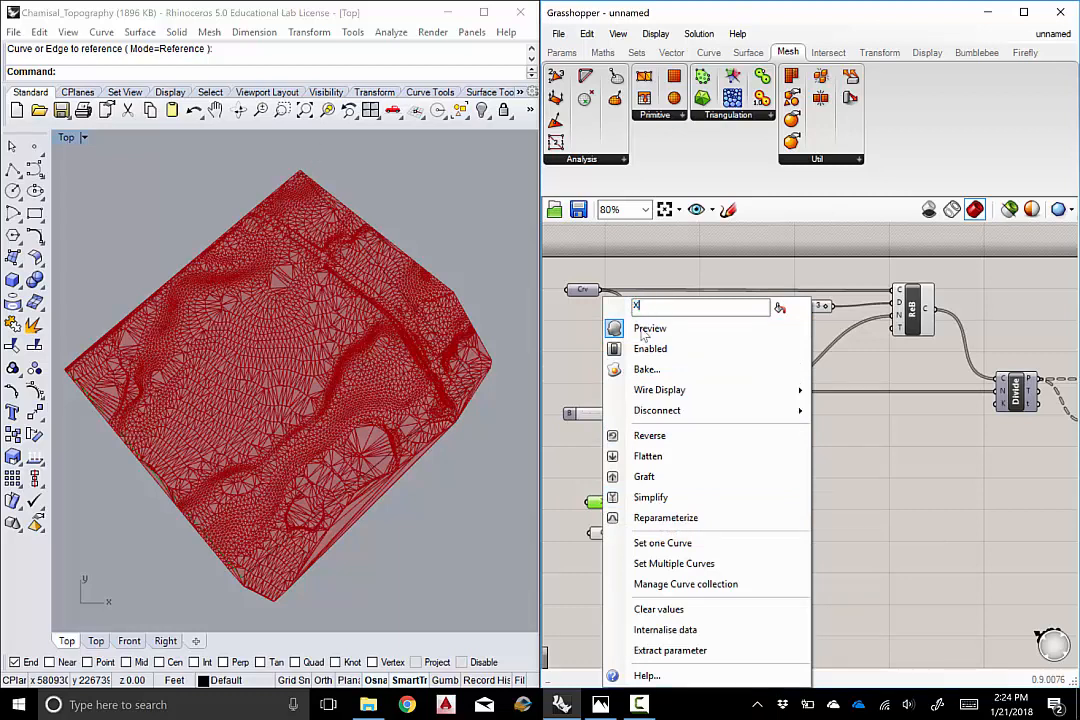
pyautogui.press('Return')
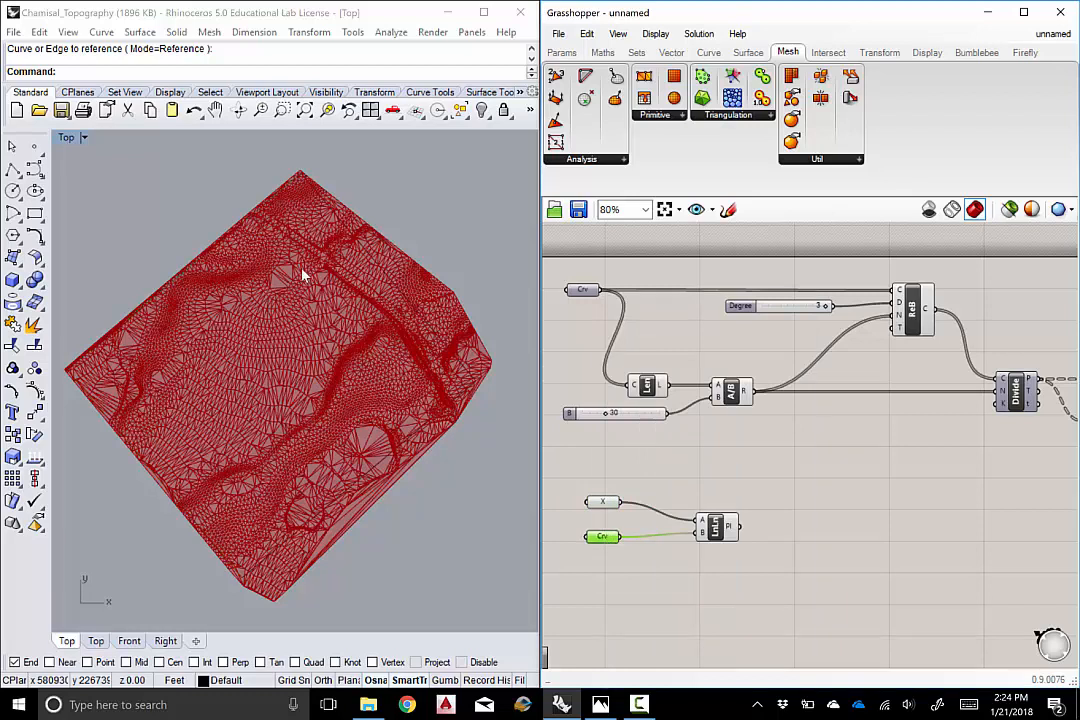
pyautogui.rightClick(604, 534)
pyautogui.moveTo(653, 307); pyautogui.dragTo(627, 308)
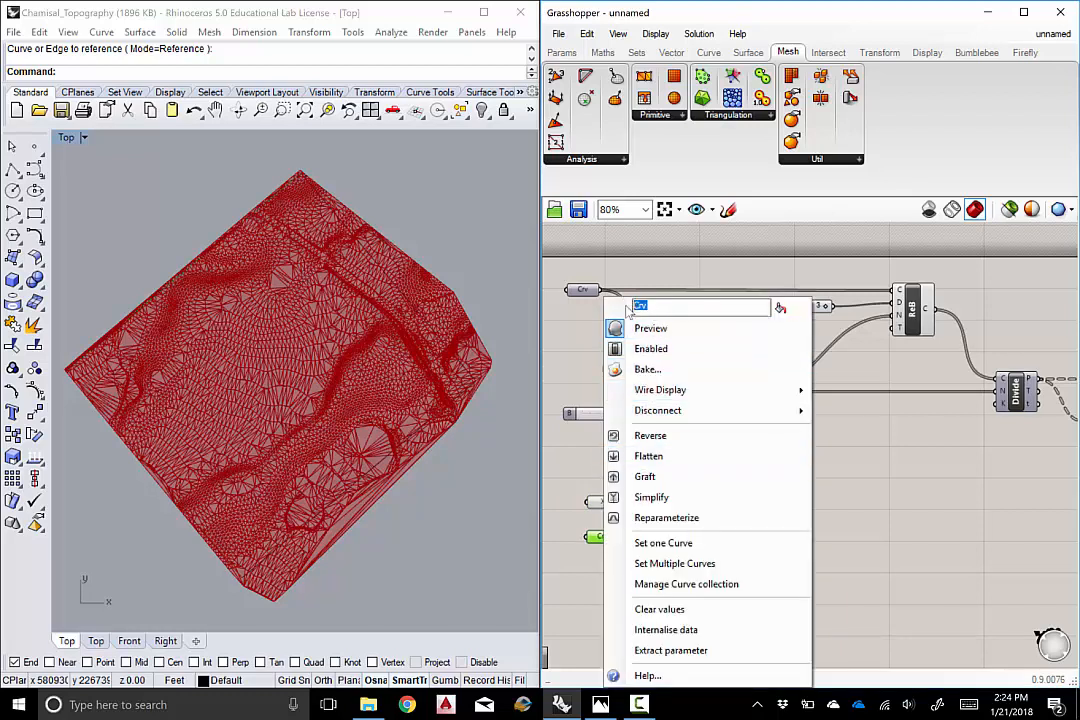
pyautogui.press('Return')
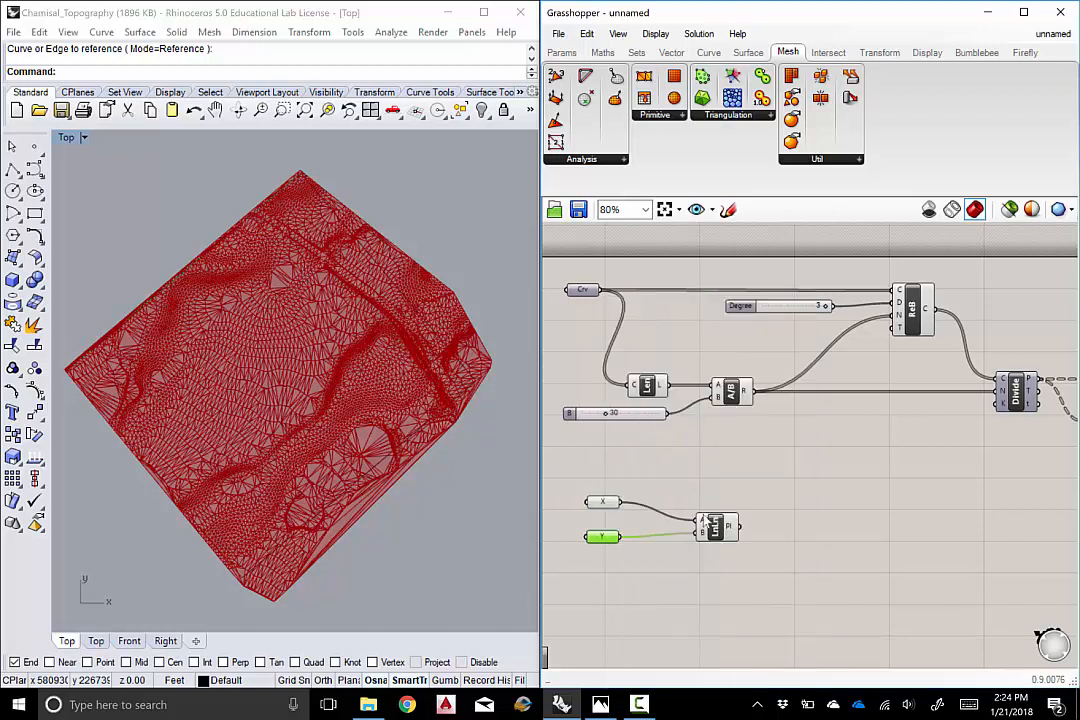
# Move the Line + Line component closer to the X and Y curve parameters
pyautogui.moveTo(704, 526); pyautogui.dragTo(694, 518)
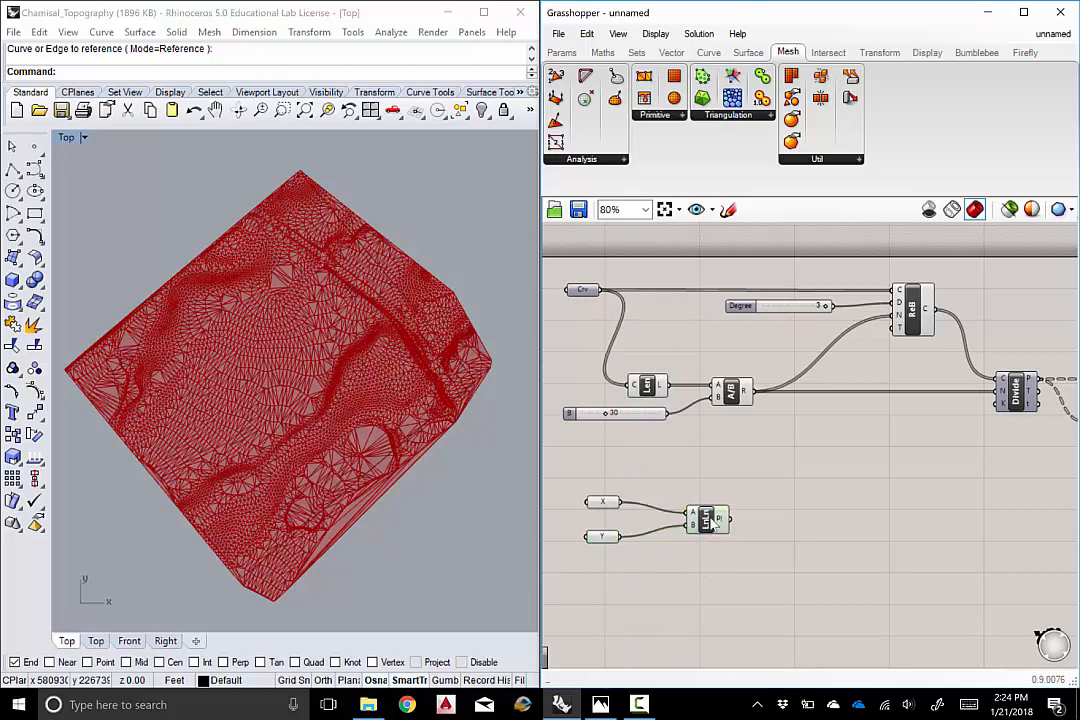
pyautogui.moveTo(216, 421)
pyautogui.mouseDown(button='right')
pyautogui.moveTo(239, 436)
pyautogui.moveTo(232, 411)
pyautogui.mouseUp(button='right')
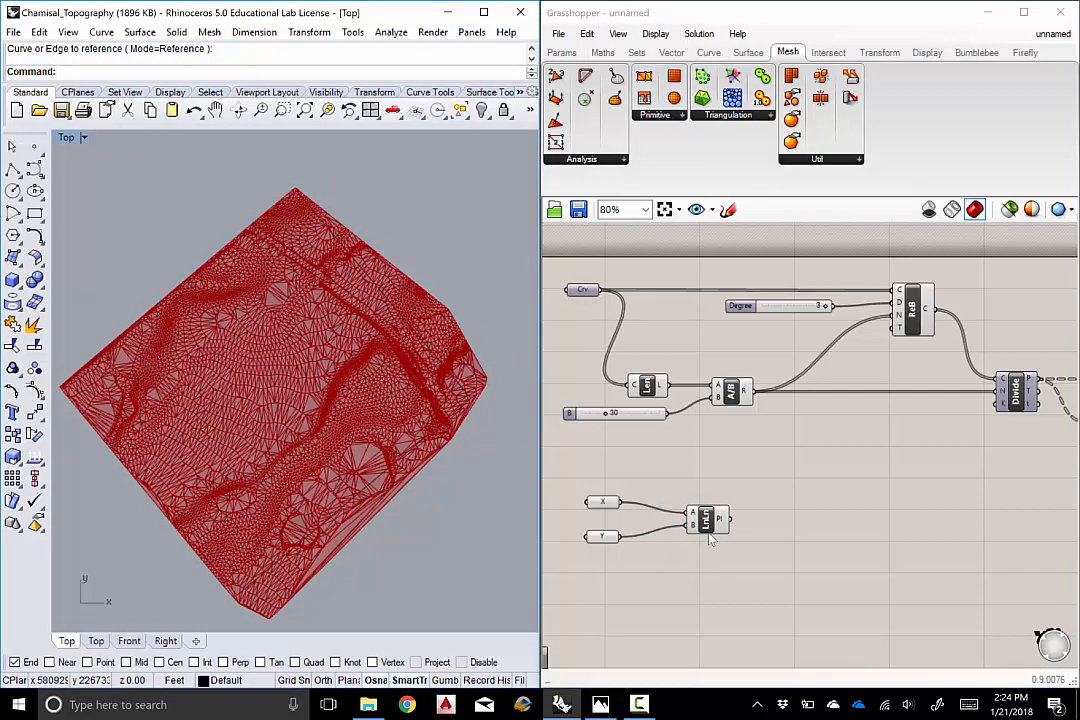
pyautogui.moveTo(714, 530); pyautogui.dragTo(703, 527)
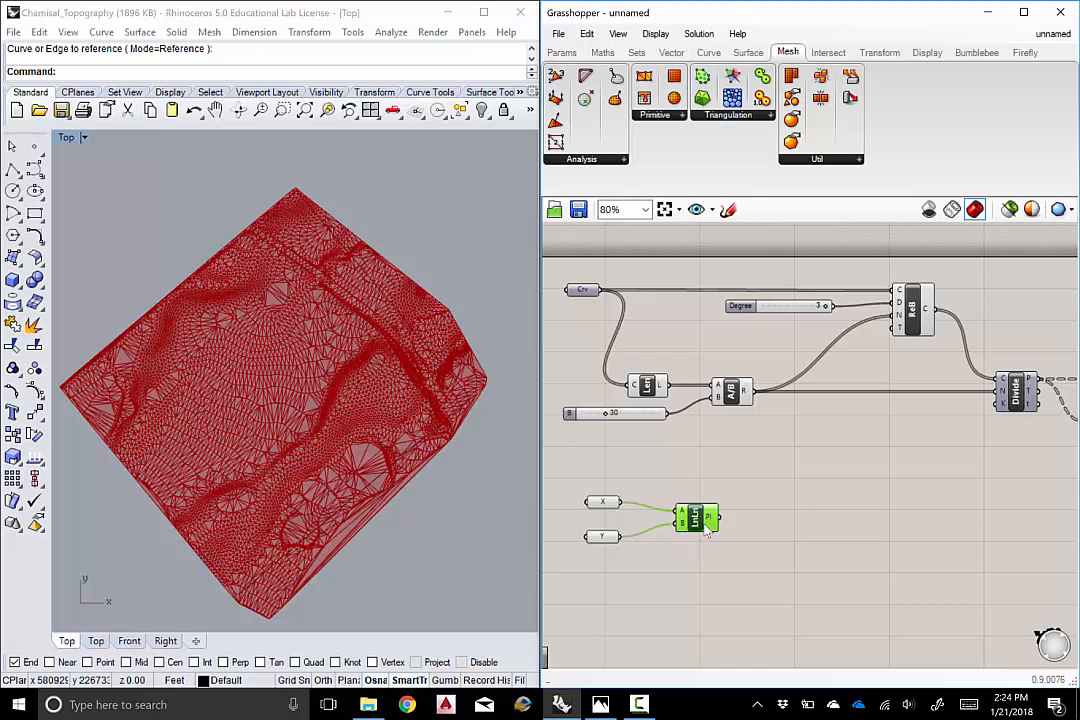
# Add a Deconstruct Plane component after Line + Line and connect the plane output to its plane input
pyautogui.doubleClick(795, 527)
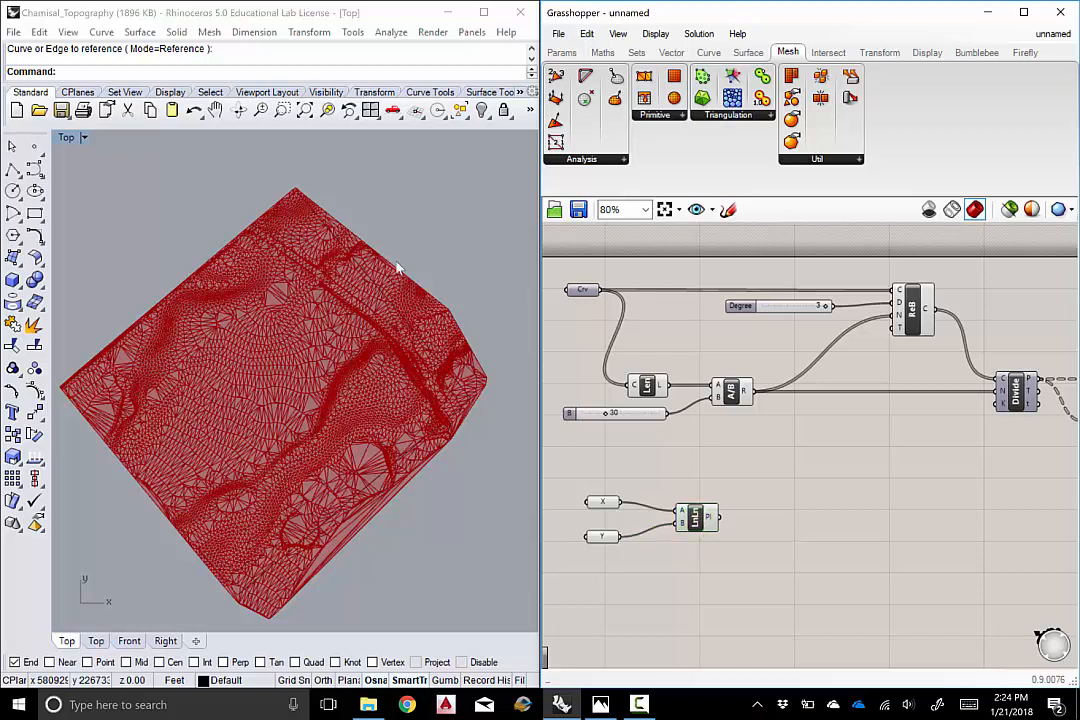
pyautogui.write('deconstr')
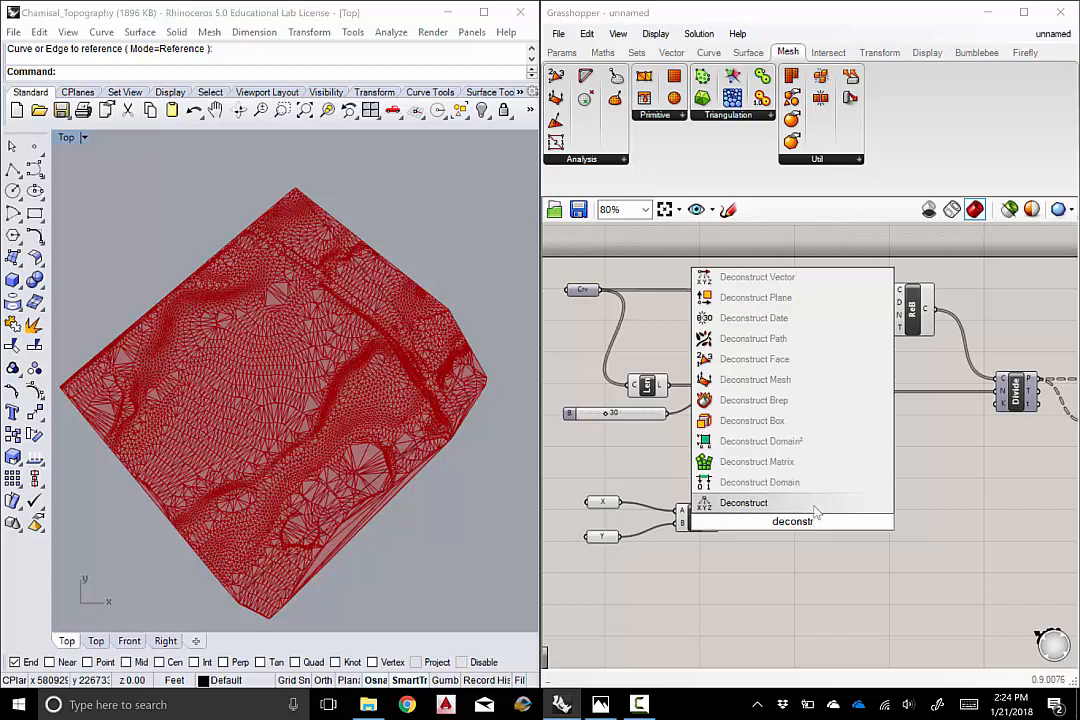
pyautogui.click(755, 297)
pyautogui.moveTo(800, 520); pyautogui.dragTo(797, 514)
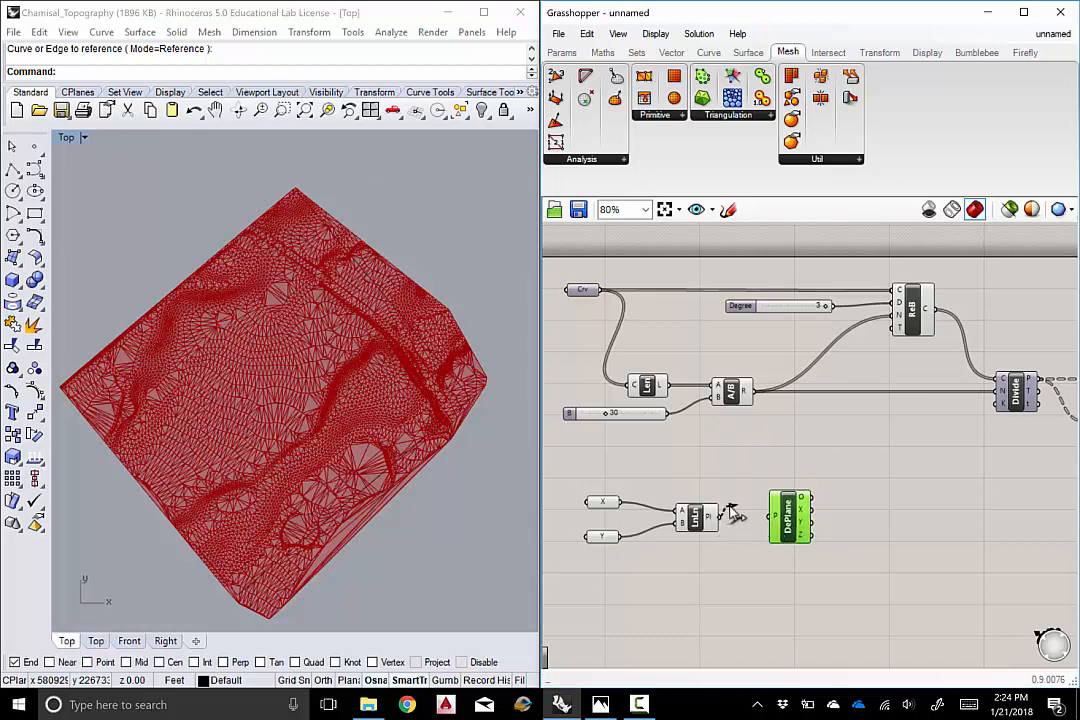
pyautogui.moveTo(713, 517); pyautogui.dragTo(773, 518)
pyautogui.click(849, 559)
# Examine the deconstructed plane's origin and its preview grid at the terrain mesh's west corner
pyautogui.moveTo(806, 500)
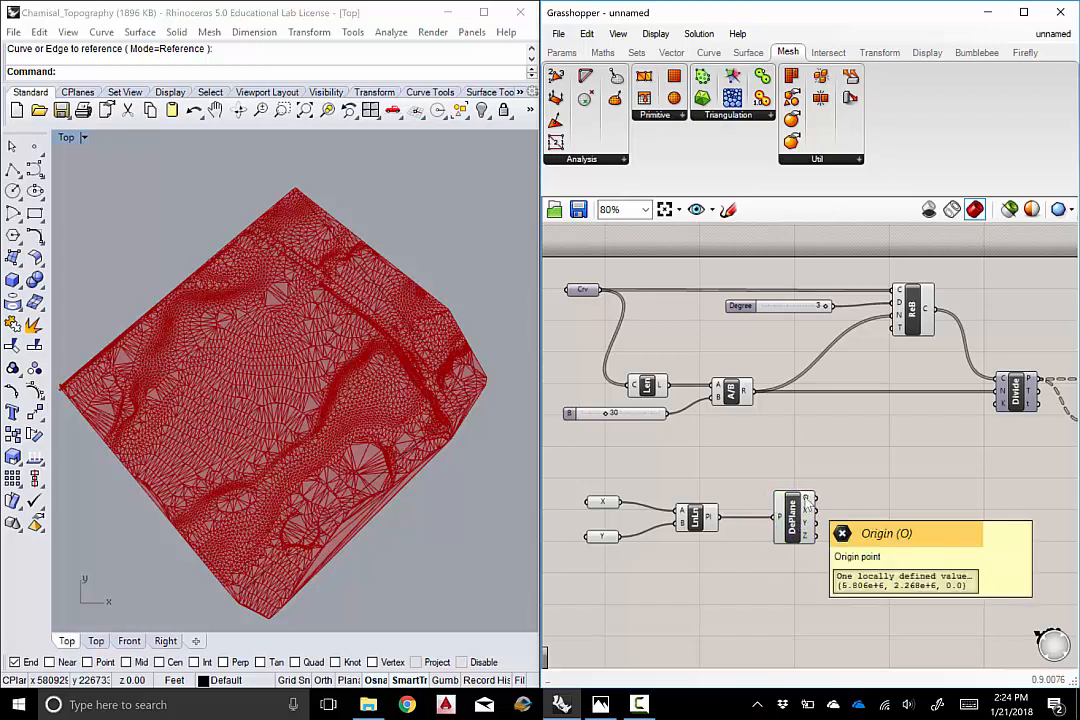
pyautogui.scroll(5, 110, 380)
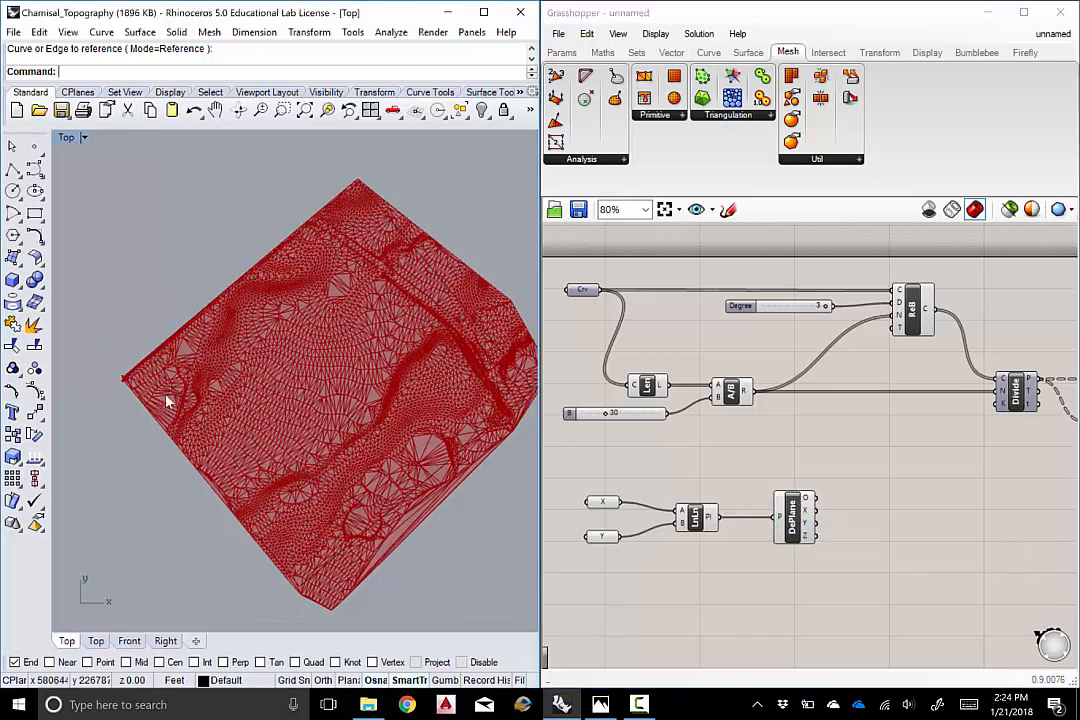
pyautogui.scroll(3, 120, 390)
pyautogui.scroll(4, 122, 404)
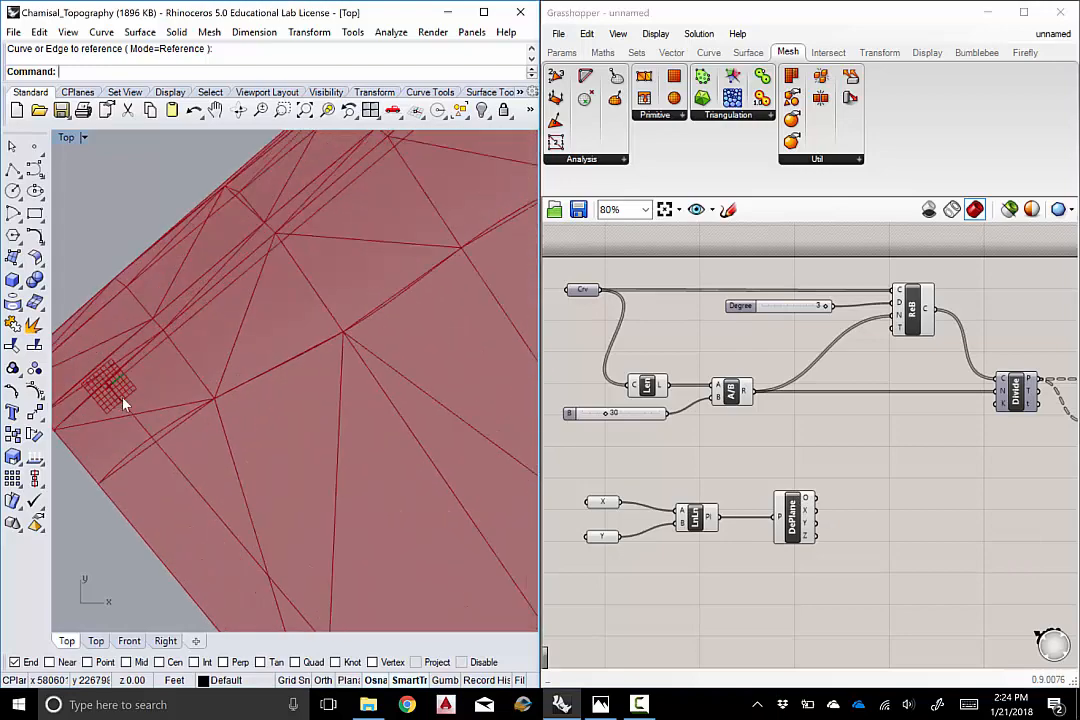
pyautogui.click(795, 518)
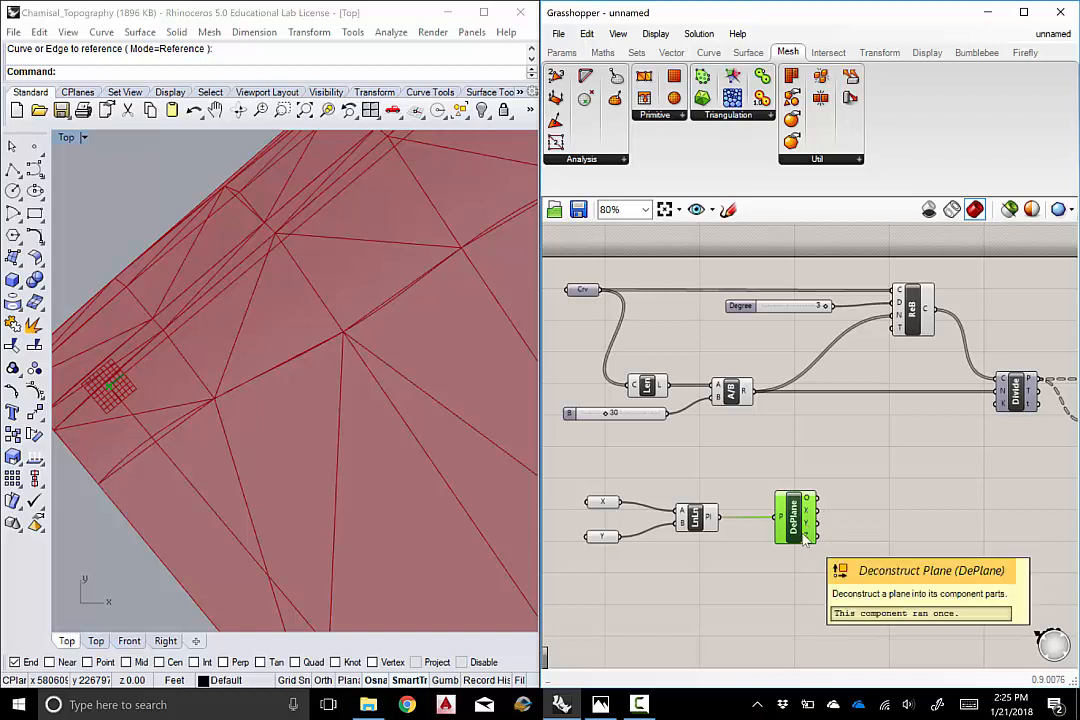
pyautogui.moveTo(803, 538); pyautogui.dragTo(796, 530)
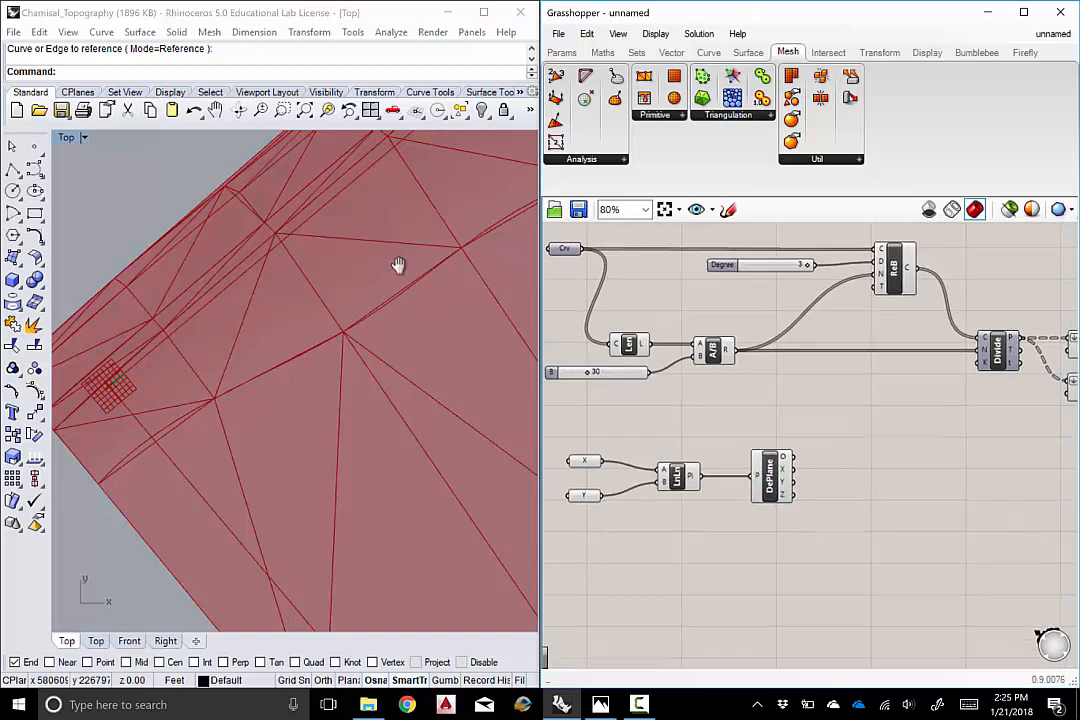
# Add a Rectangular grid component below Deconstruct Plane and connect the Line + Line plane output to its P input
pyautogui.scroll(-3, 796, 530)
pyautogui.scroll(1, 770, 500)
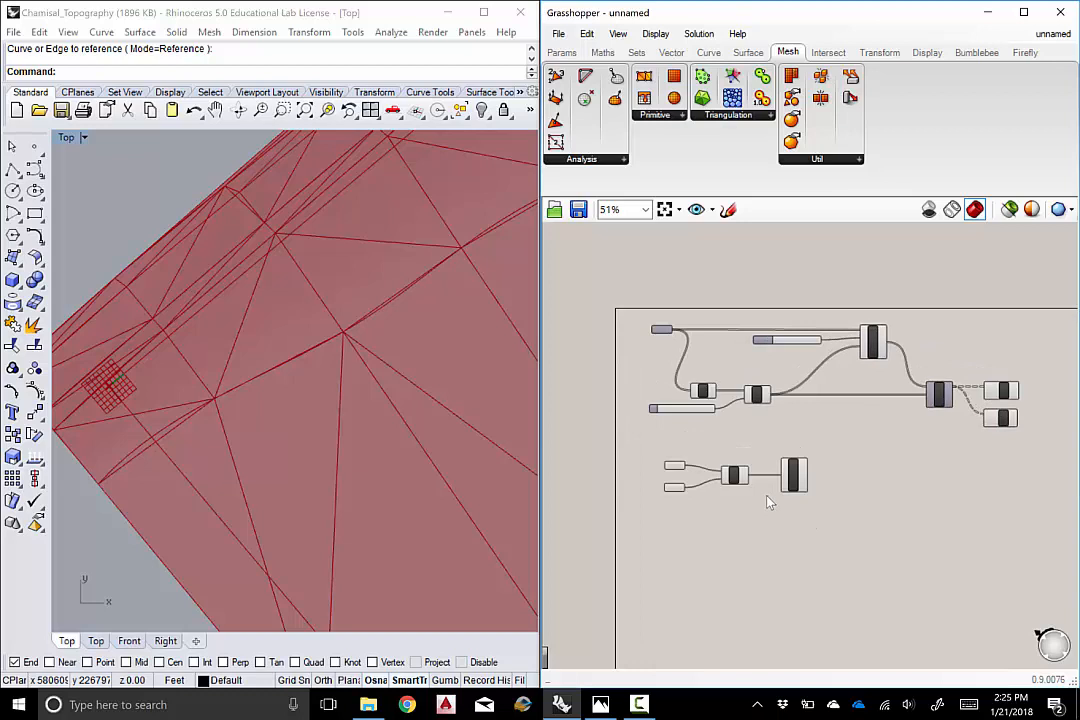
pyautogui.scroll(2, 770, 502)
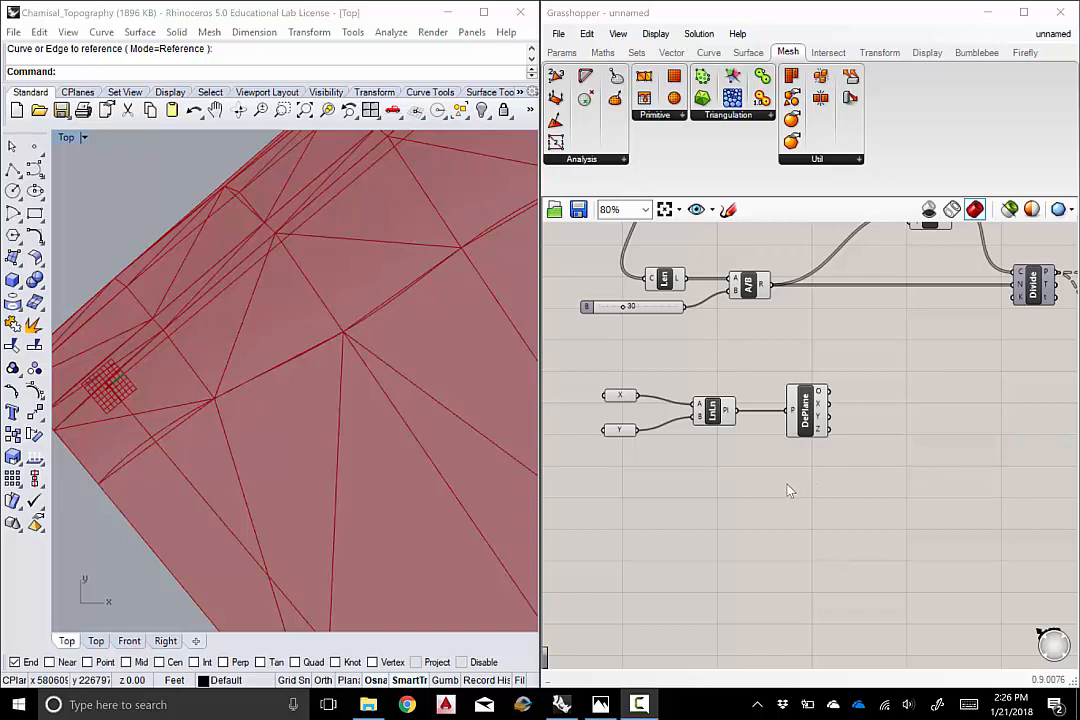
pyautogui.moveTo(797, 520)
pyautogui.mouseDown(button='right')
pyautogui.moveTo(784, 489)
pyautogui.moveTo(803, 508)
pyautogui.mouseUp(button='right')
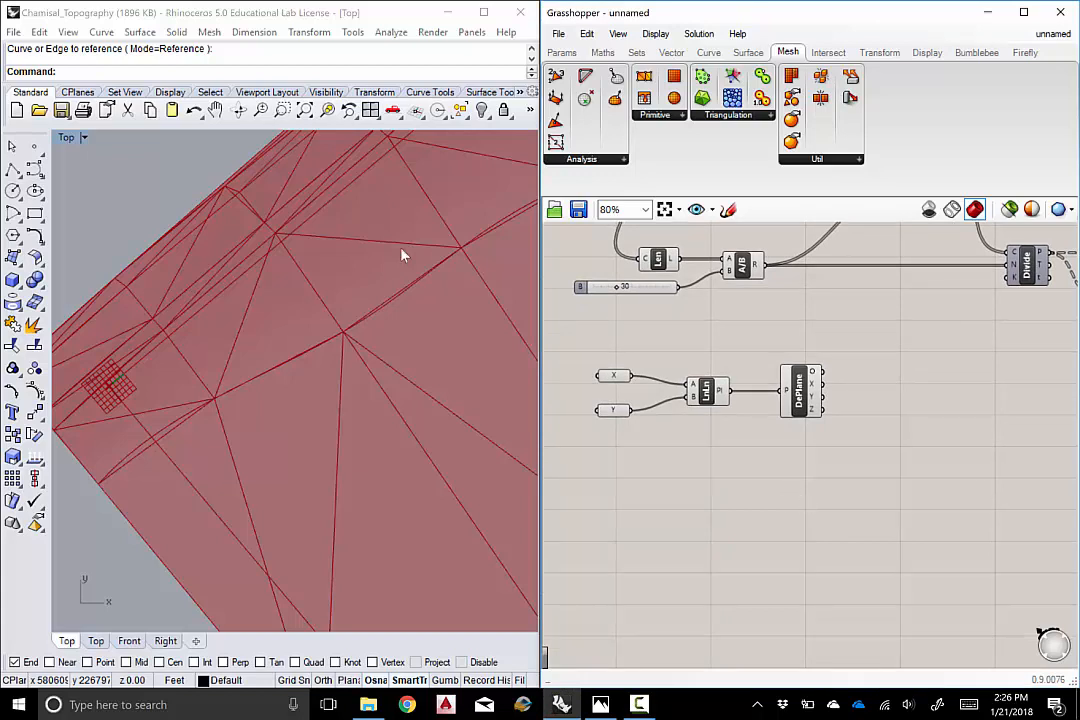
pyautogui.doubleClick(803, 503)
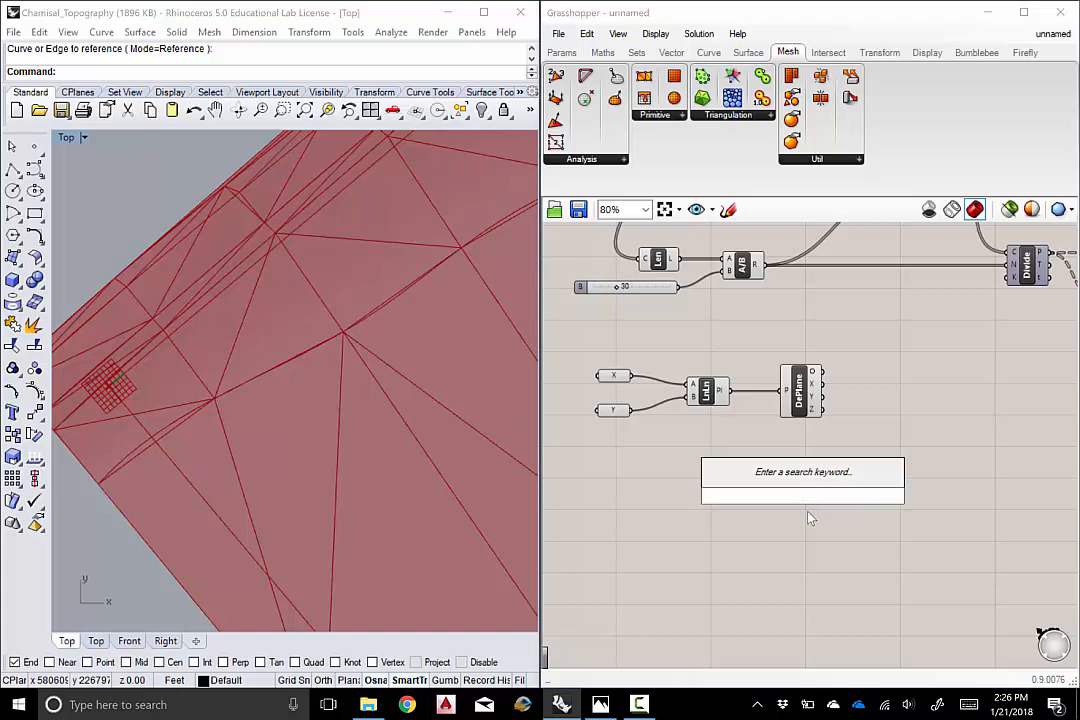
pyautogui.write('rectang')
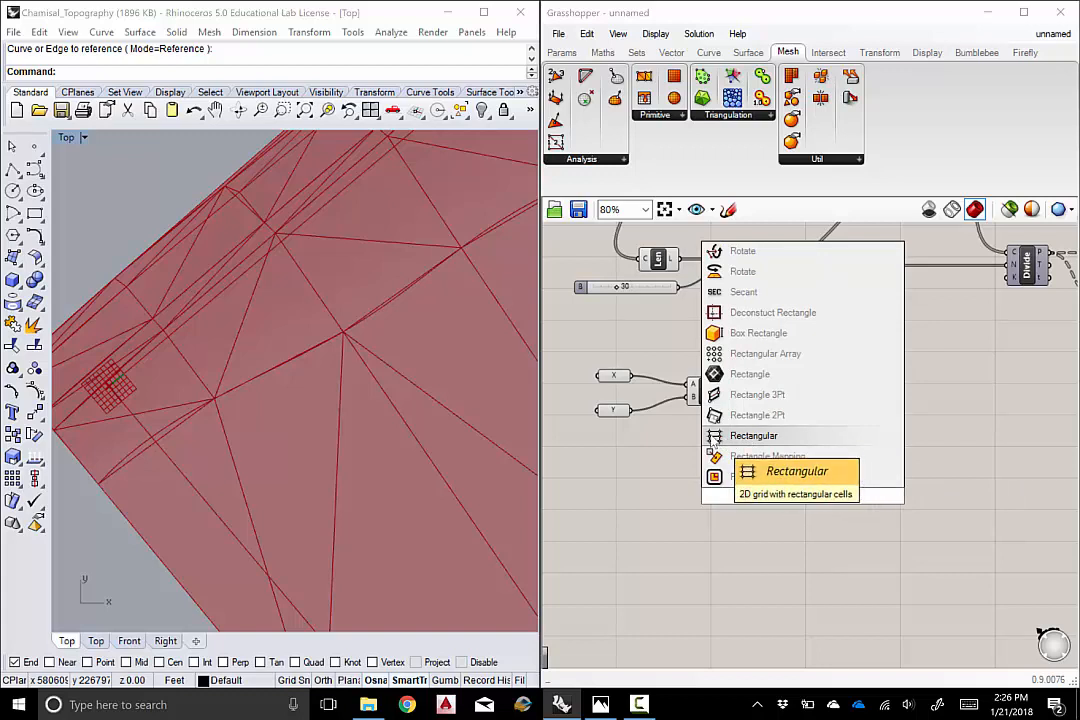
pyautogui.click(752, 441)
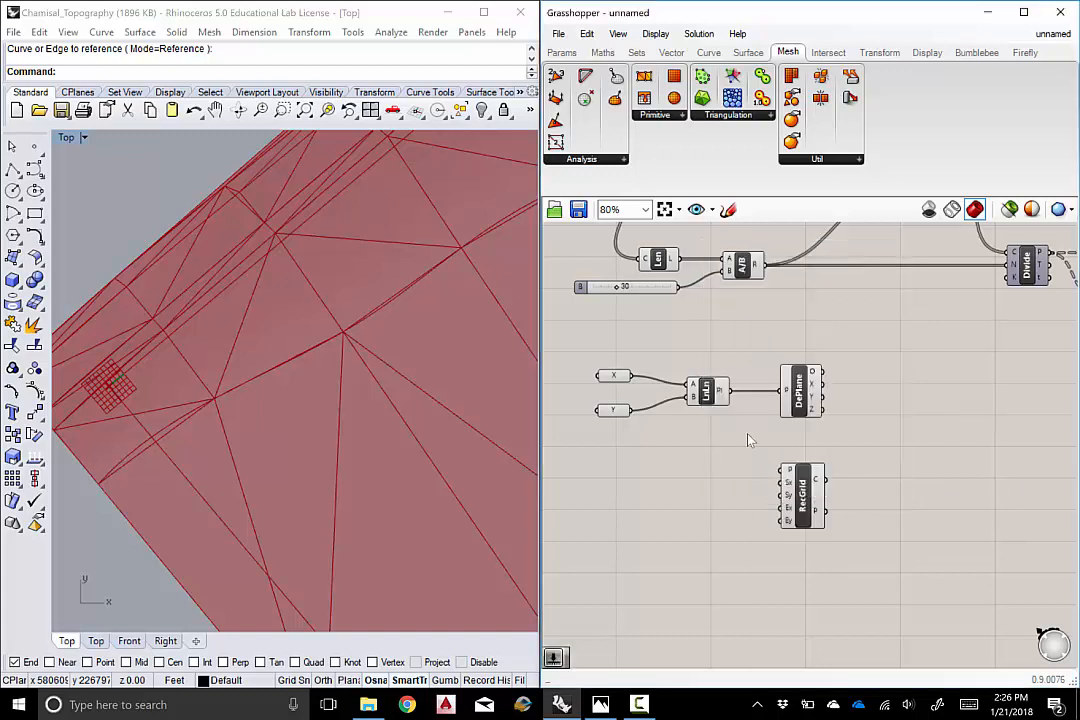
pyautogui.click(806, 500)
pyautogui.moveTo(810, 507); pyautogui.dragTo(816, 514)
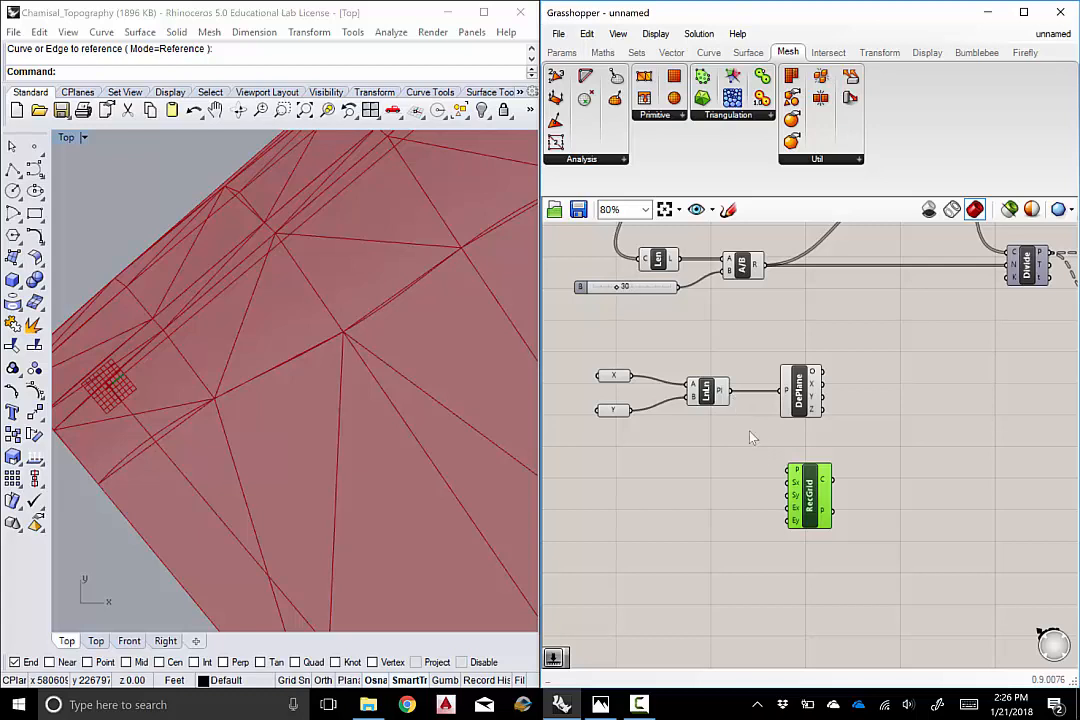
pyautogui.moveTo(731, 390); pyautogui.dragTo(791, 470)
# Examine the rectangular grid's preview at the terrain's west corner and the grid component's Size X input
pyautogui.click(240, 388)
pyautogui.moveTo(240, 388); pyautogui.dragTo(272, 363, button='right')
pyautogui.scroll(7, 171, 357)
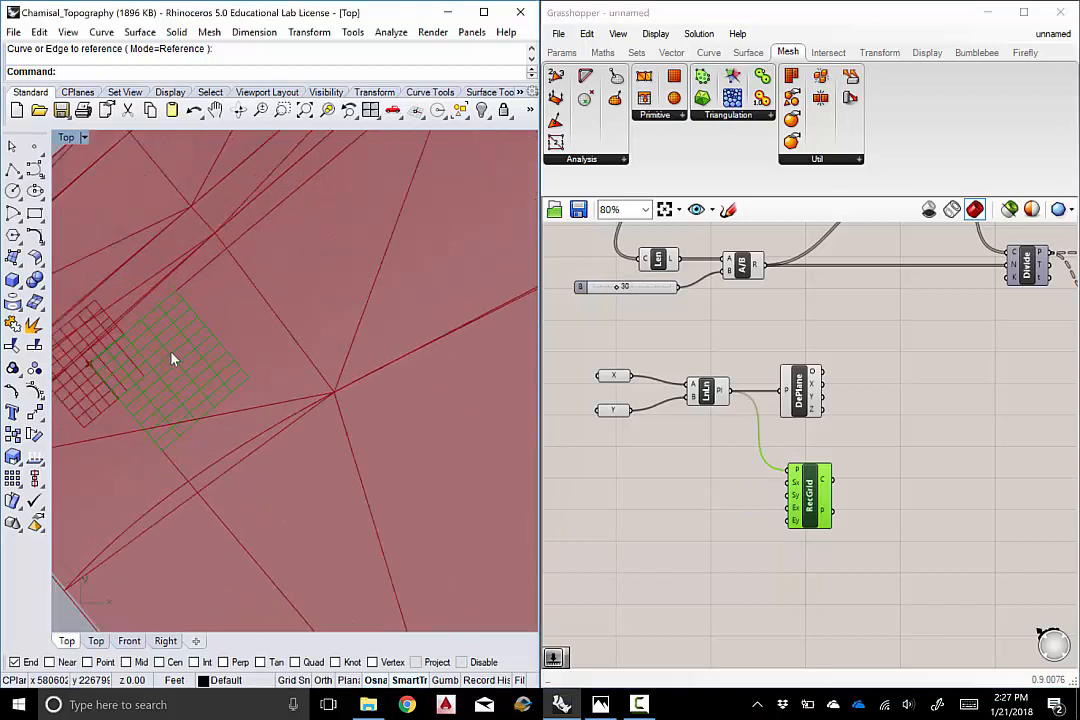
pyautogui.scroll(-3, 171, 357)
pyautogui.moveTo(171, 357); pyautogui.dragTo(177, 360, button='right')
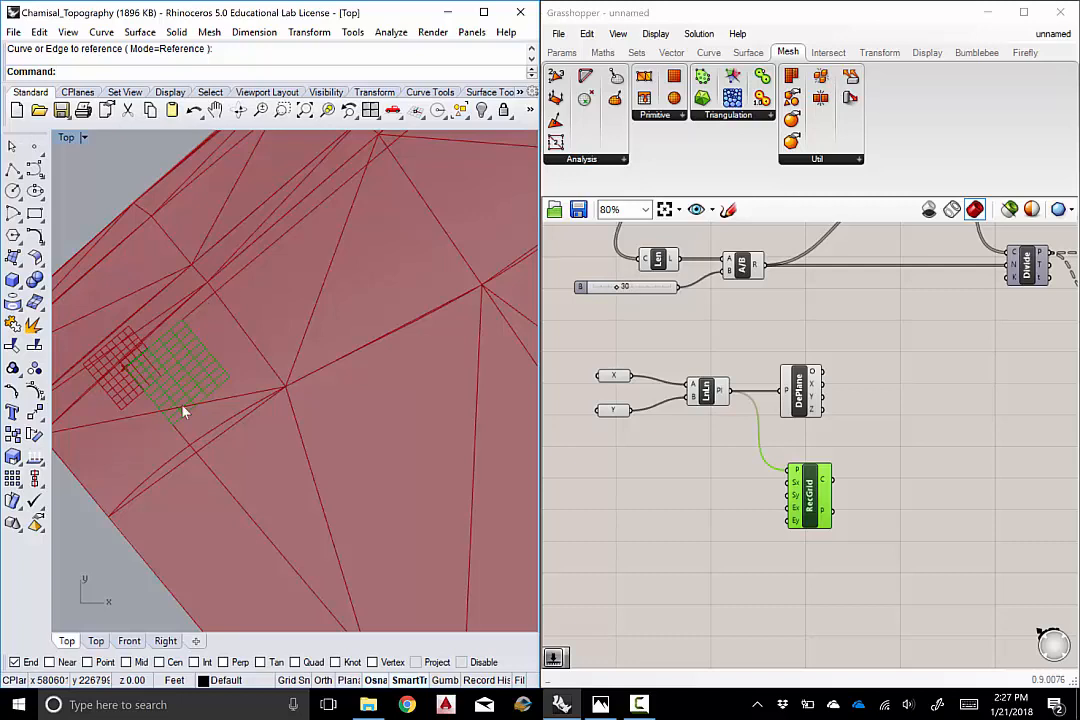
pyautogui.moveTo(851, 573); pyautogui.dragTo(851, 552, button='right')
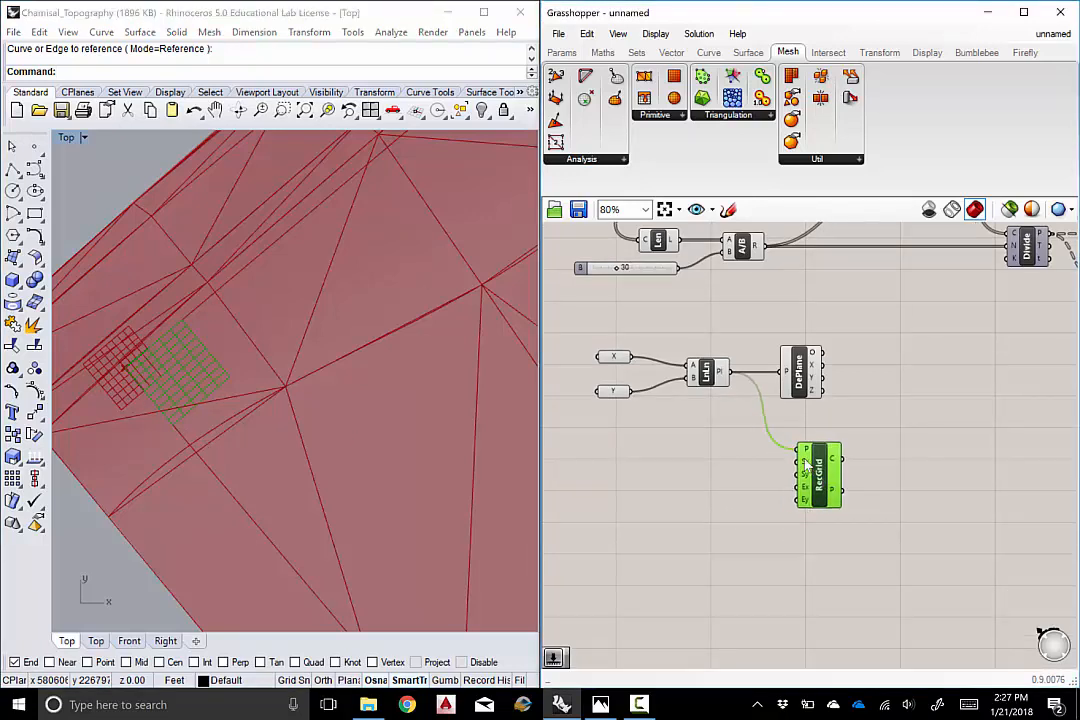
pyautogui.moveTo(795, 466); pyautogui.dragTo(805, 464)
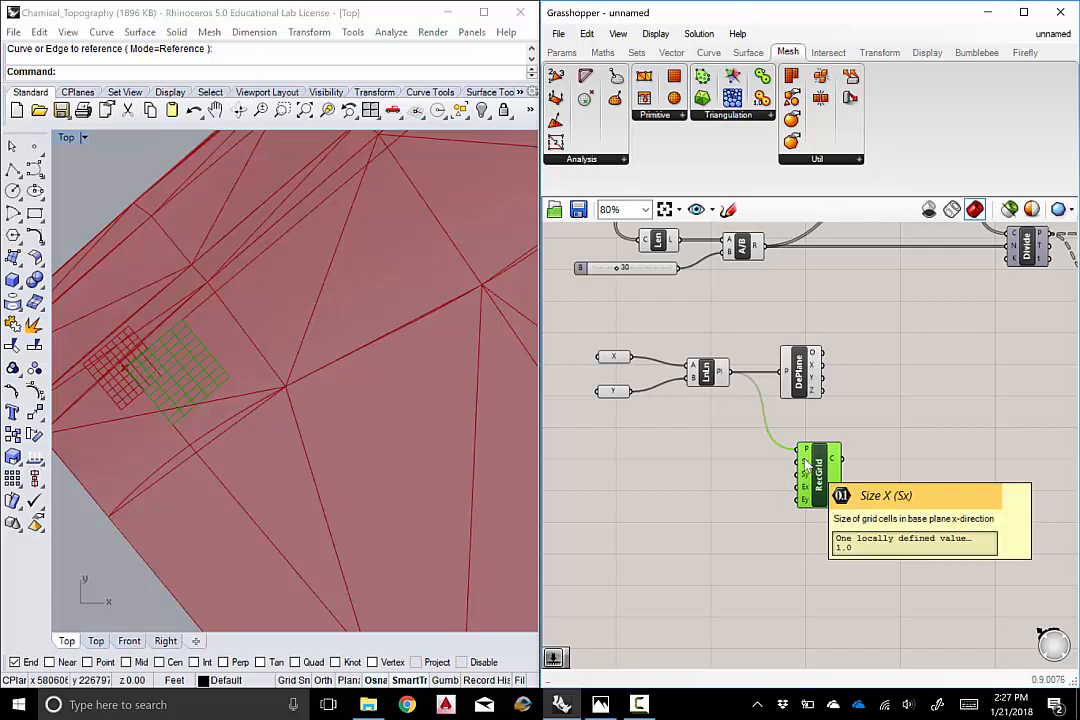
pyautogui.moveTo(277, 400); pyautogui.dragTo(293, 410, button='right')
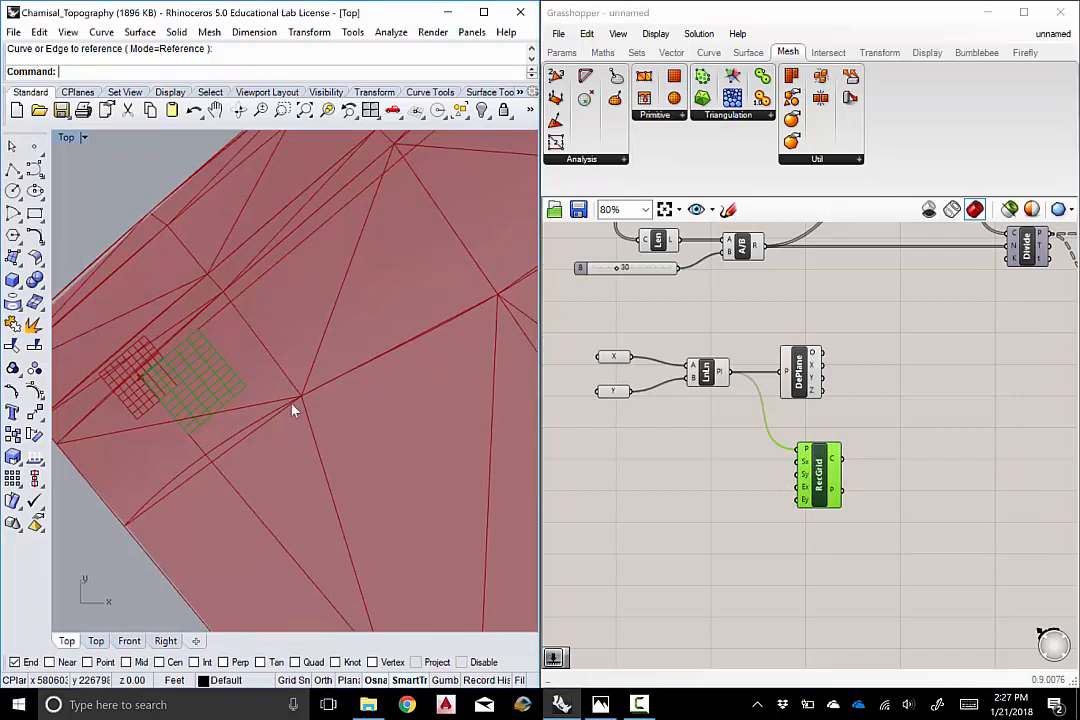
pyautogui.scroll(3, 212, 355)
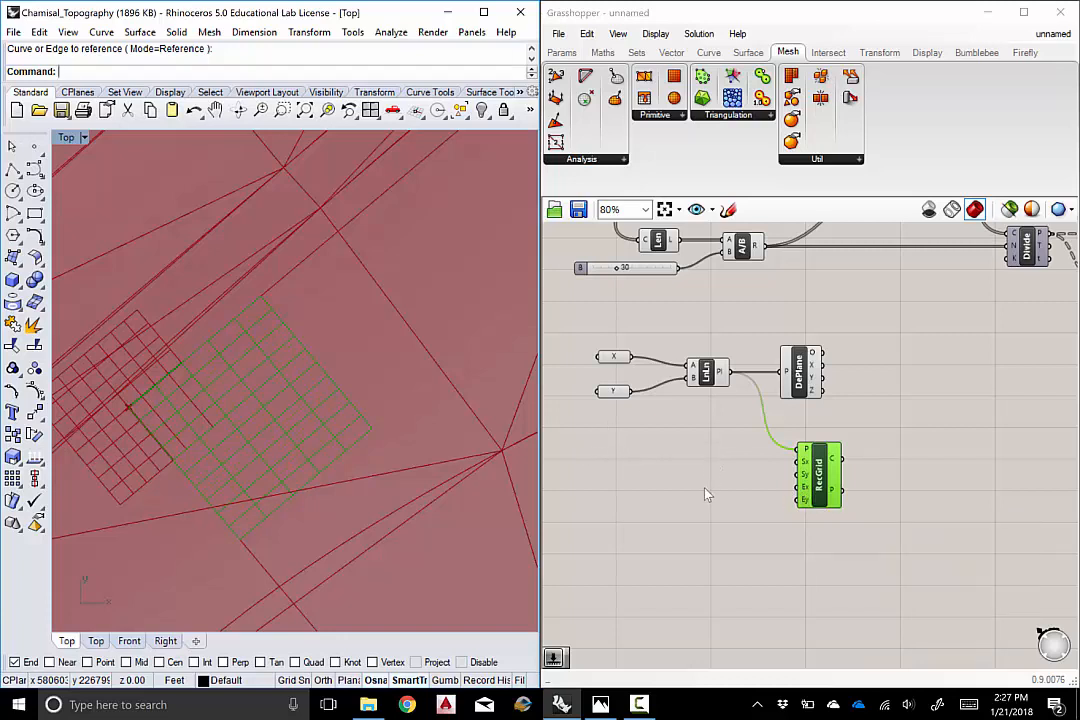
# Add a number slider with the value 100 and connect it to the rectangular grid's Sx input
pyautogui.moveTo(700, 497); pyautogui.dragTo(722, 487, button='right')
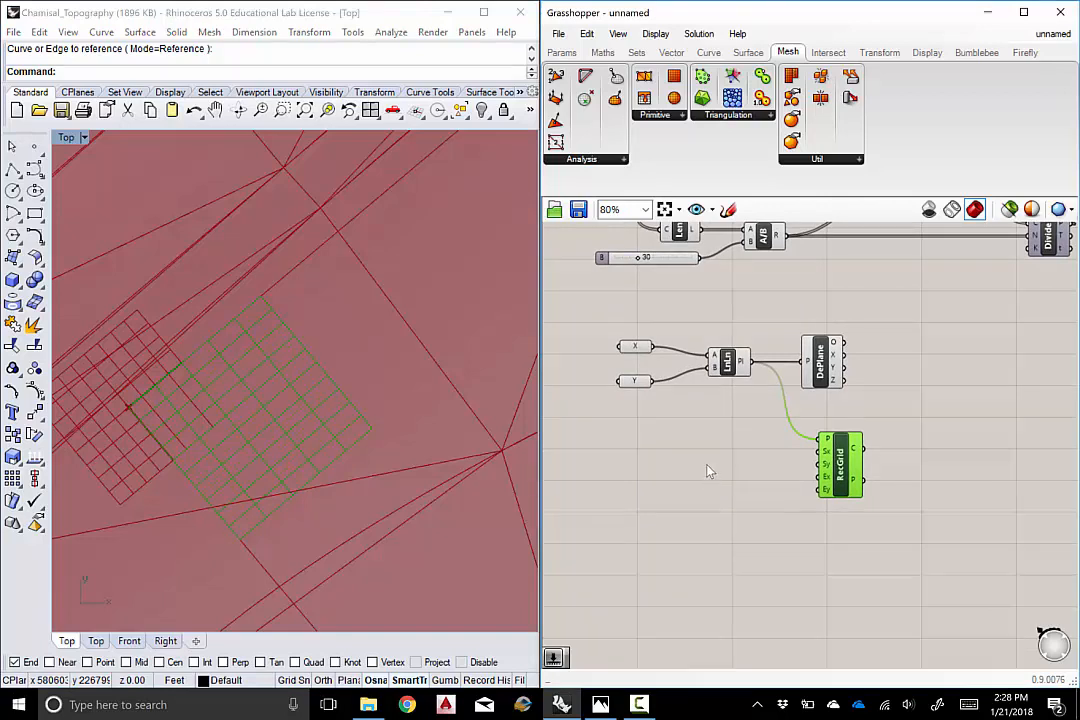
pyautogui.doubleClick(708, 470)
pyautogui.write('100')
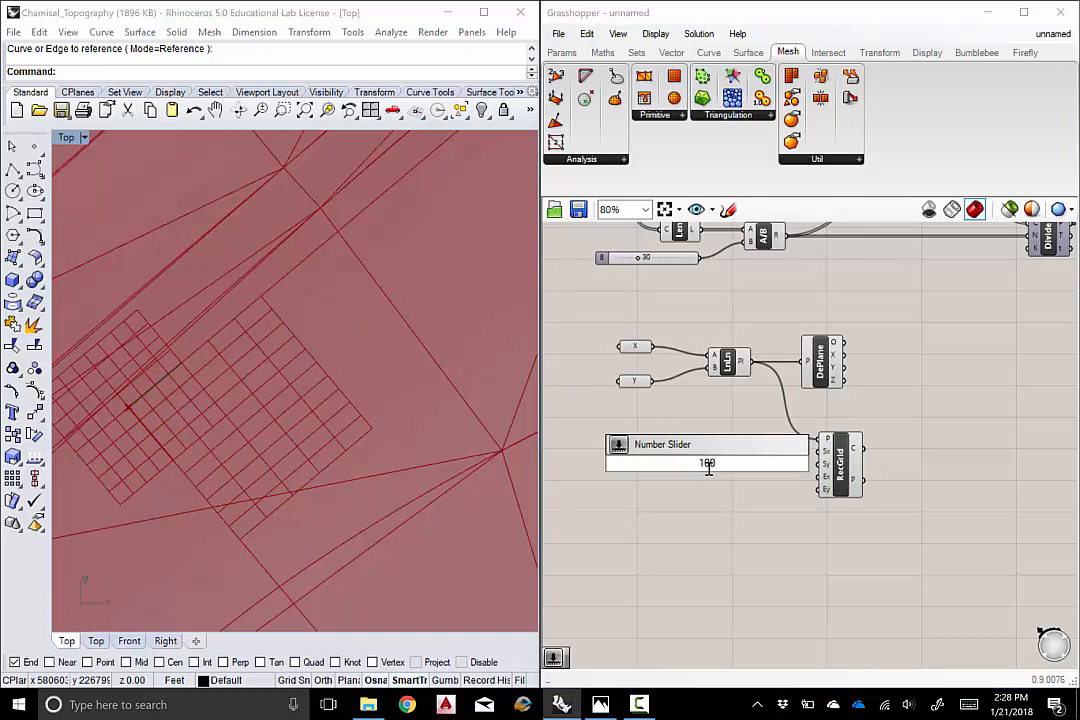
pyautogui.press('Return')
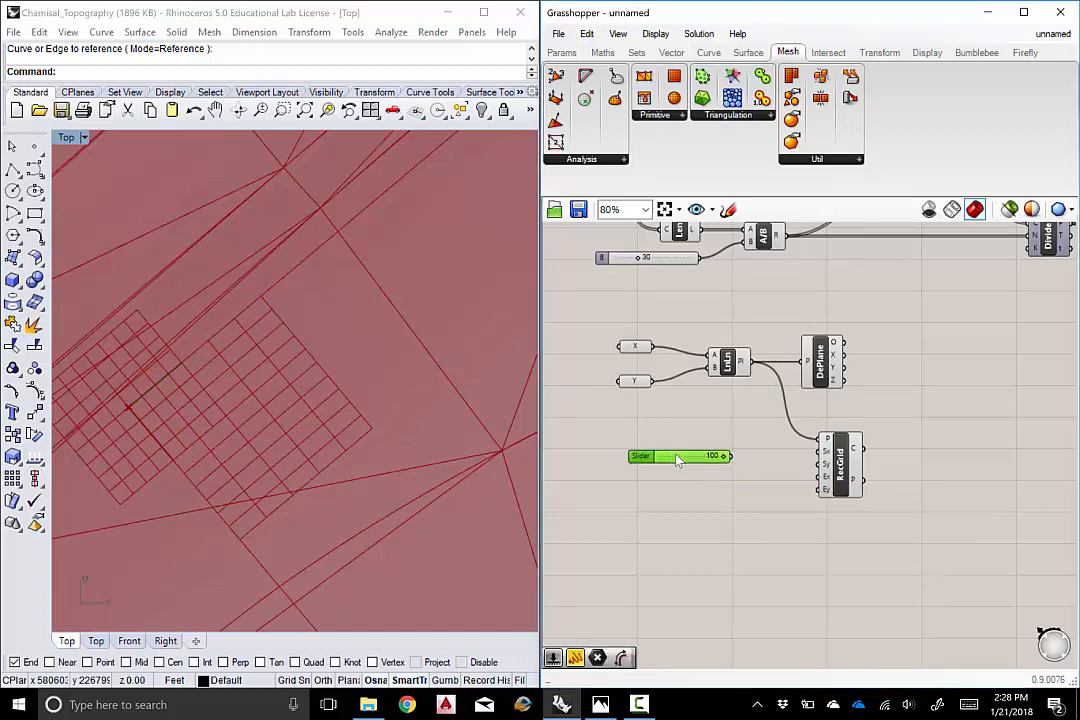
pyautogui.moveTo(677, 458); pyautogui.dragTo(824, 452)
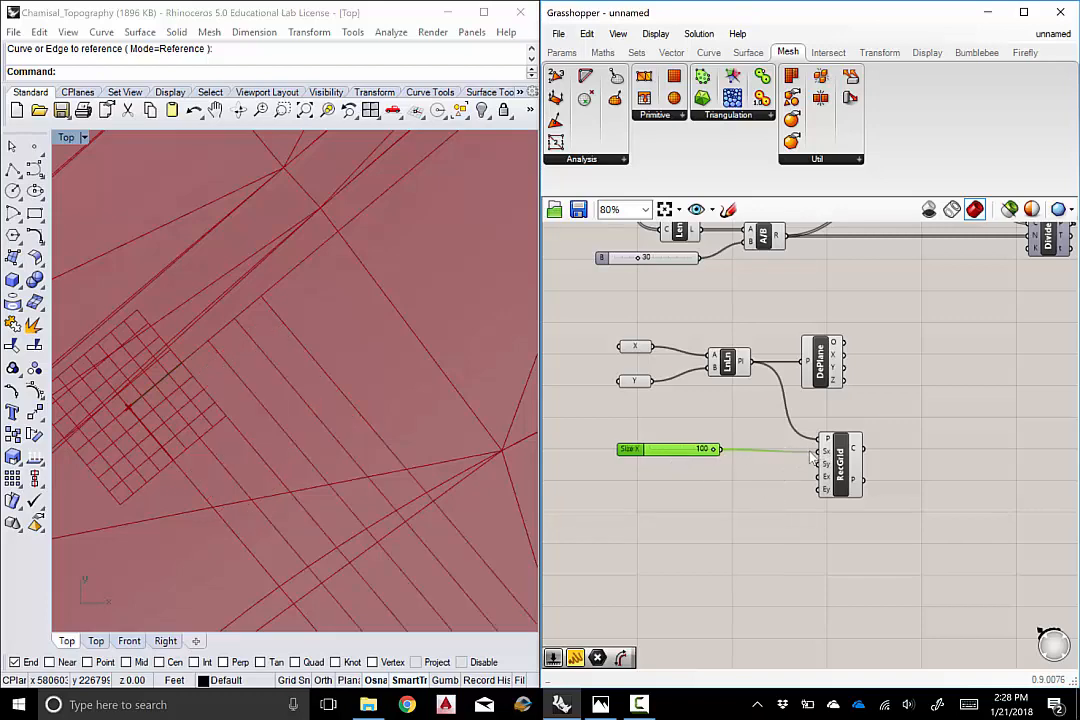
# Set the Size X slider to 27 and check the grid's extent along the terrain mesh's southwest edge
pyautogui.scroll(-8, 390, 420)
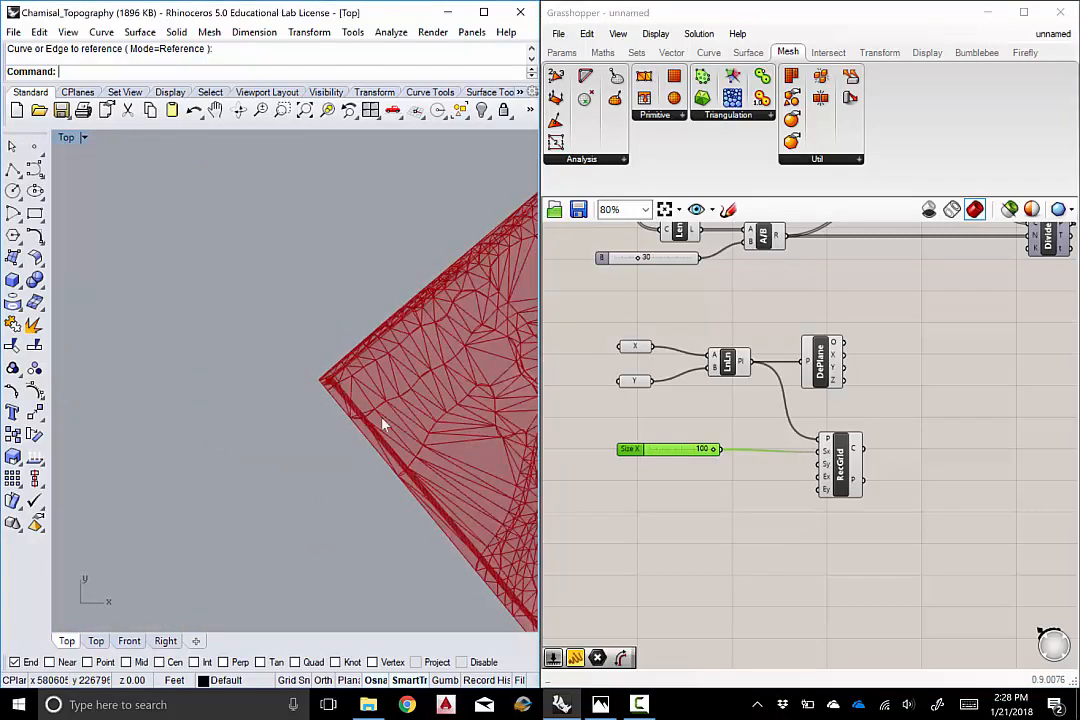
pyautogui.moveTo(661, 454); pyautogui.dragTo(682, 480)
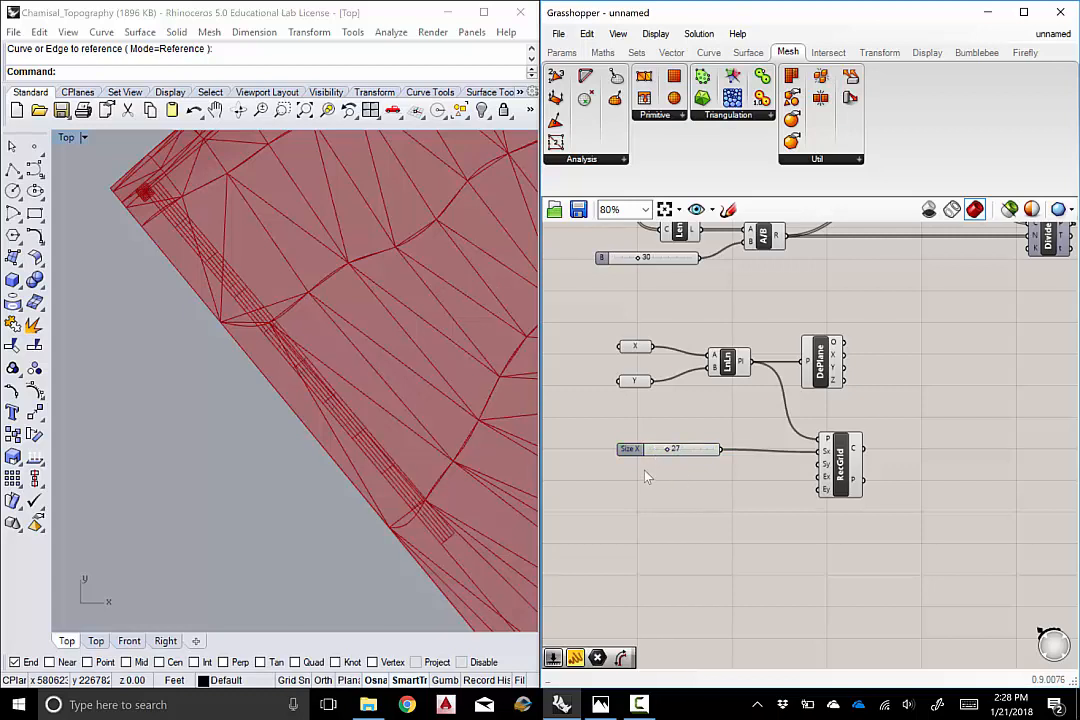
pyautogui.scroll(2, 646, 472)
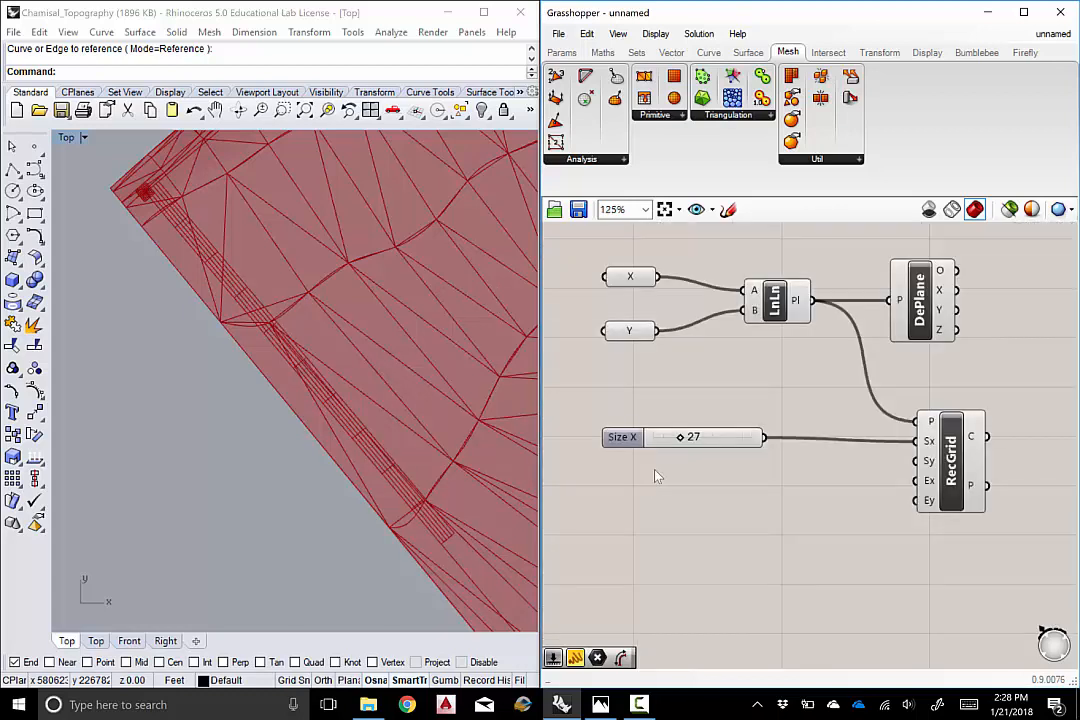
pyautogui.click(631, 445)
pyautogui.moveTo(314, 223); pyautogui.dragTo(273, 238, button='right')
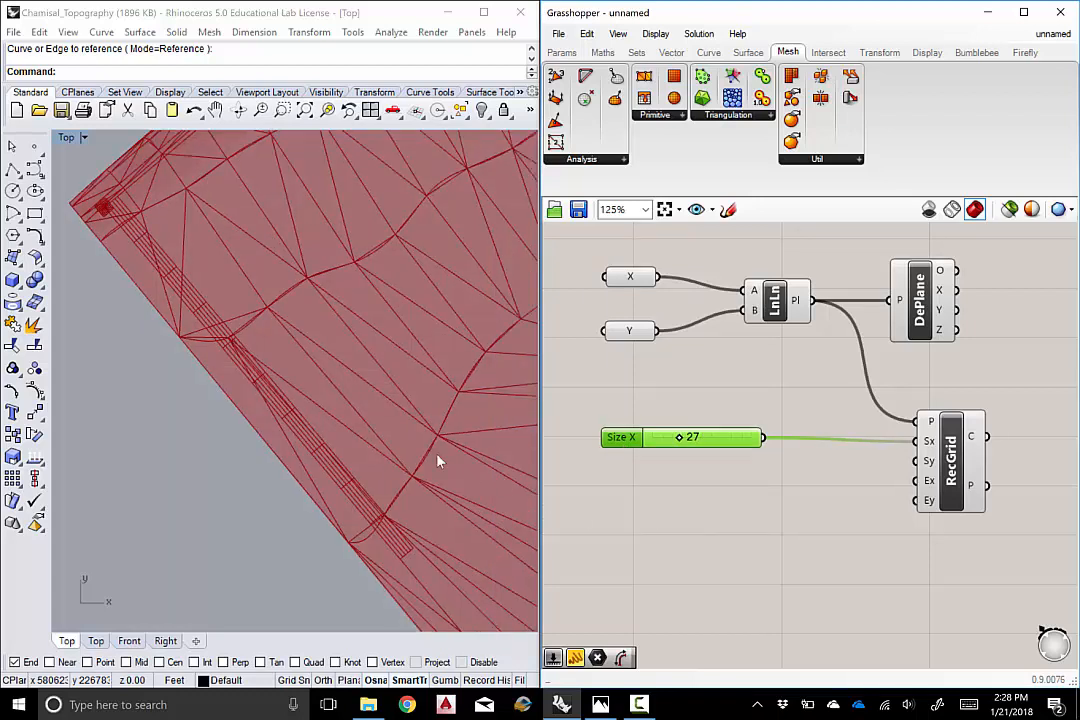
pyautogui.scroll(-4, 424, 436)
pyautogui.moveTo(343, 418); pyautogui.dragTo(318, 413, button='right')
pyautogui.scroll(2, 304, 413)
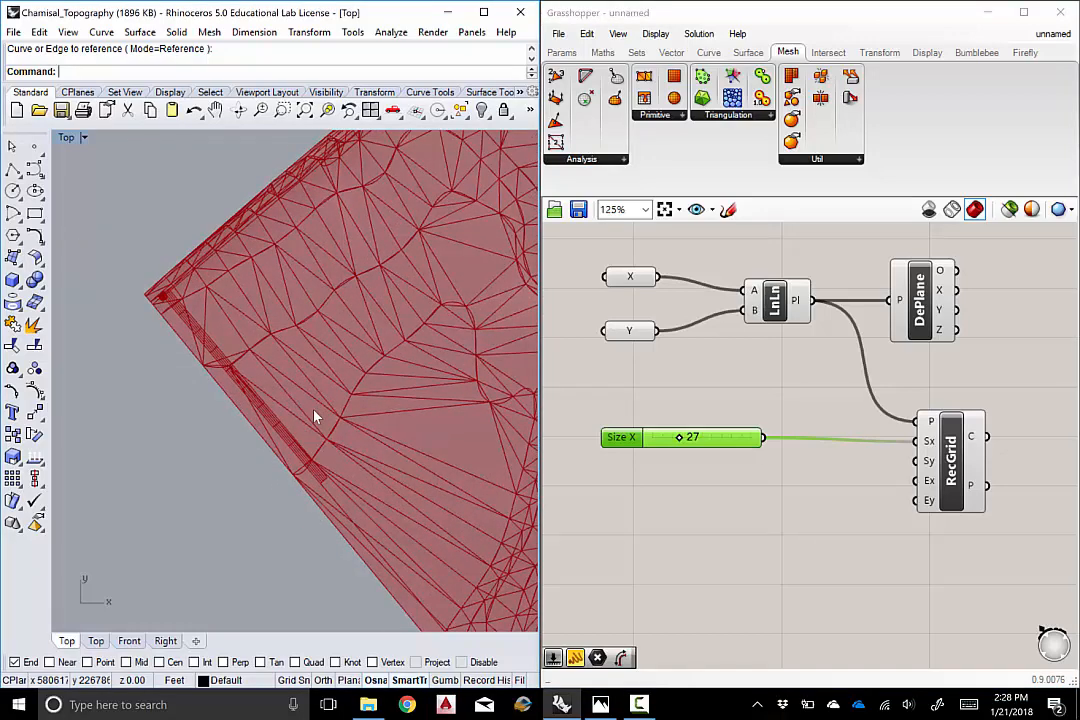
# Move the Size X slider down, clear of the space below the X and Y curve parameters
pyautogui.moveTo(670, 440); pyautogui.dragTo(665, 444)
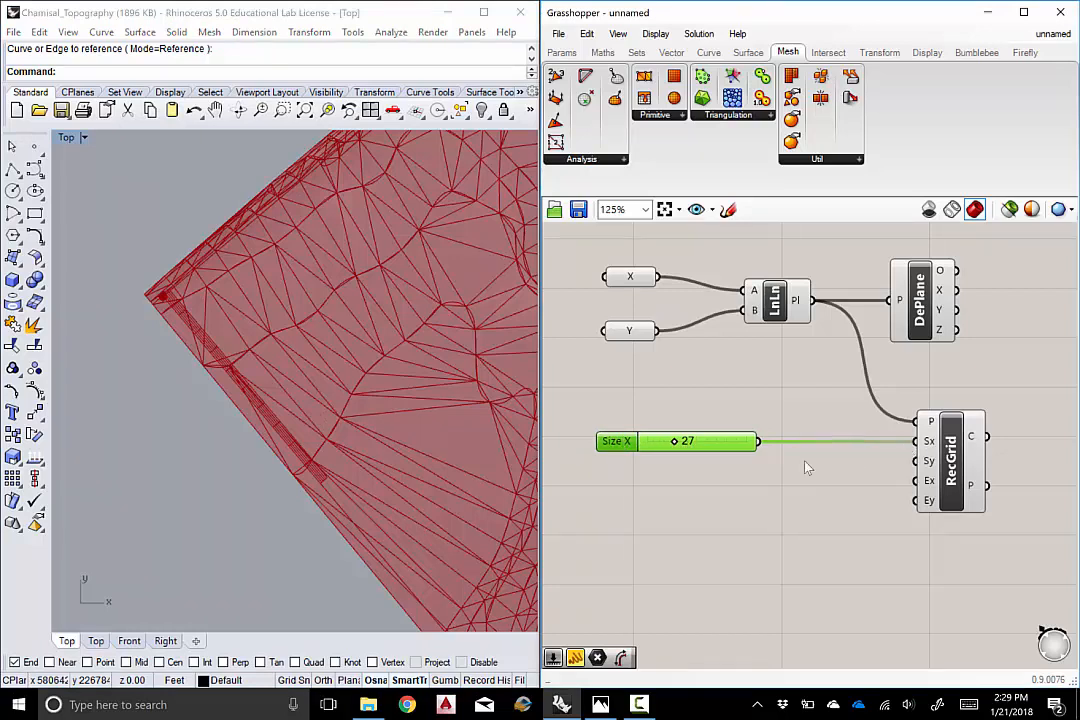
pyautogui.moveTo(625, 442); pyautogui.dragTo(628, 450)
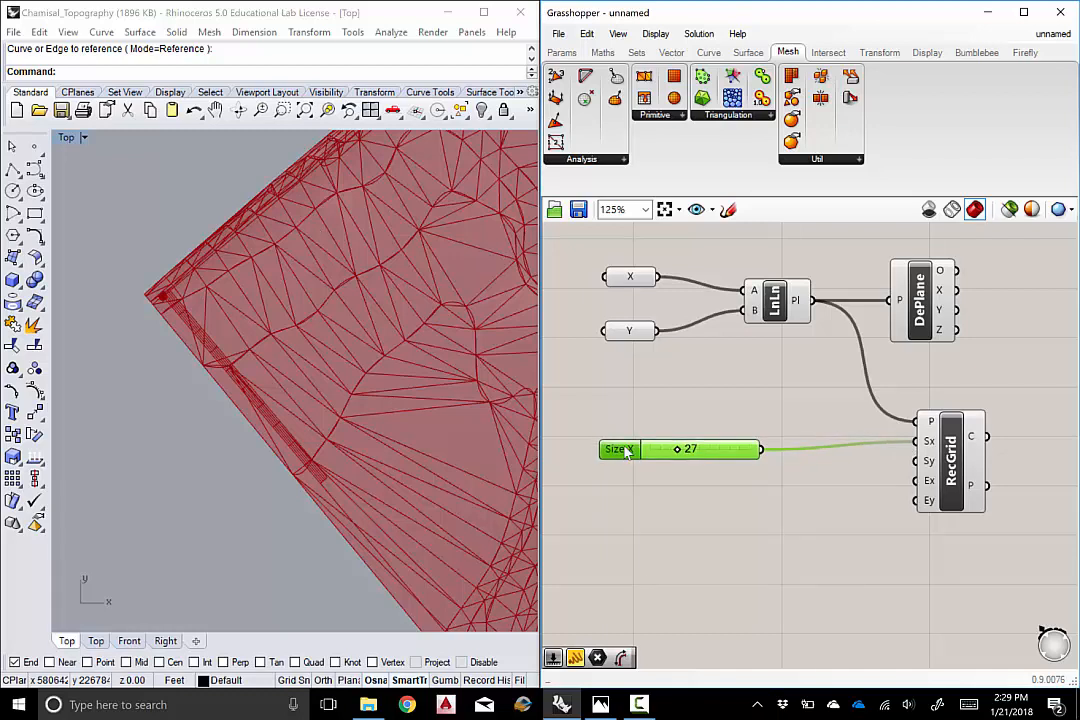
pyautogui.moveTo(626, 450); pyautogui.dragTo(628, 471)
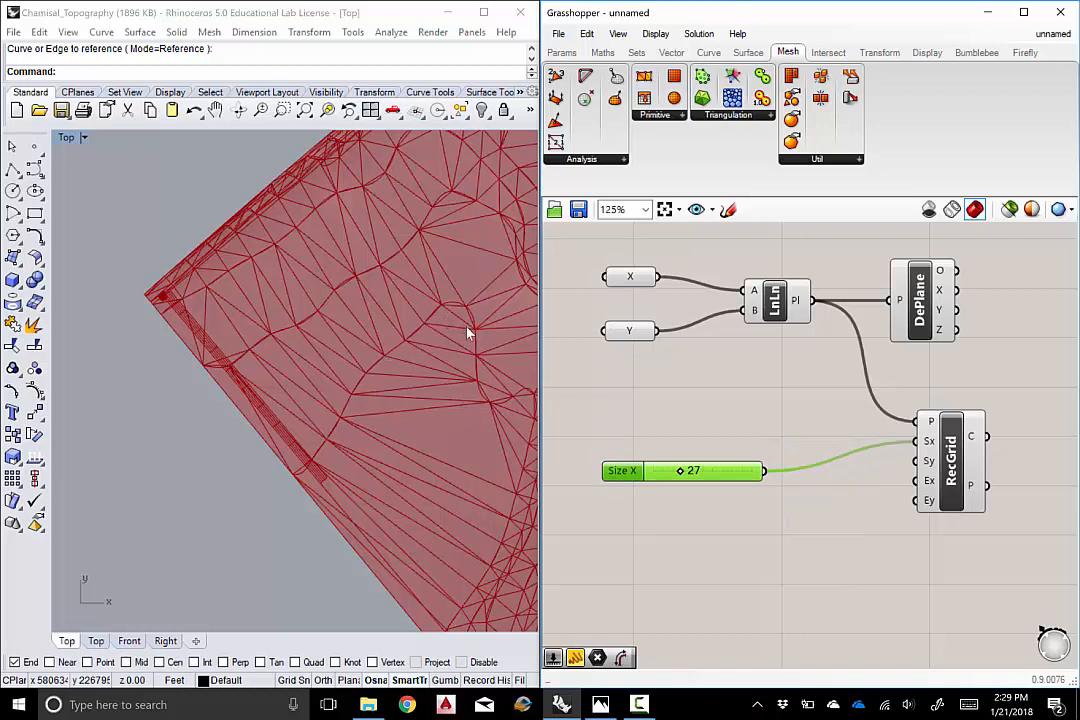
pyautogui.moveTo(632, 472); pyautogui.dragTo(664, 507)
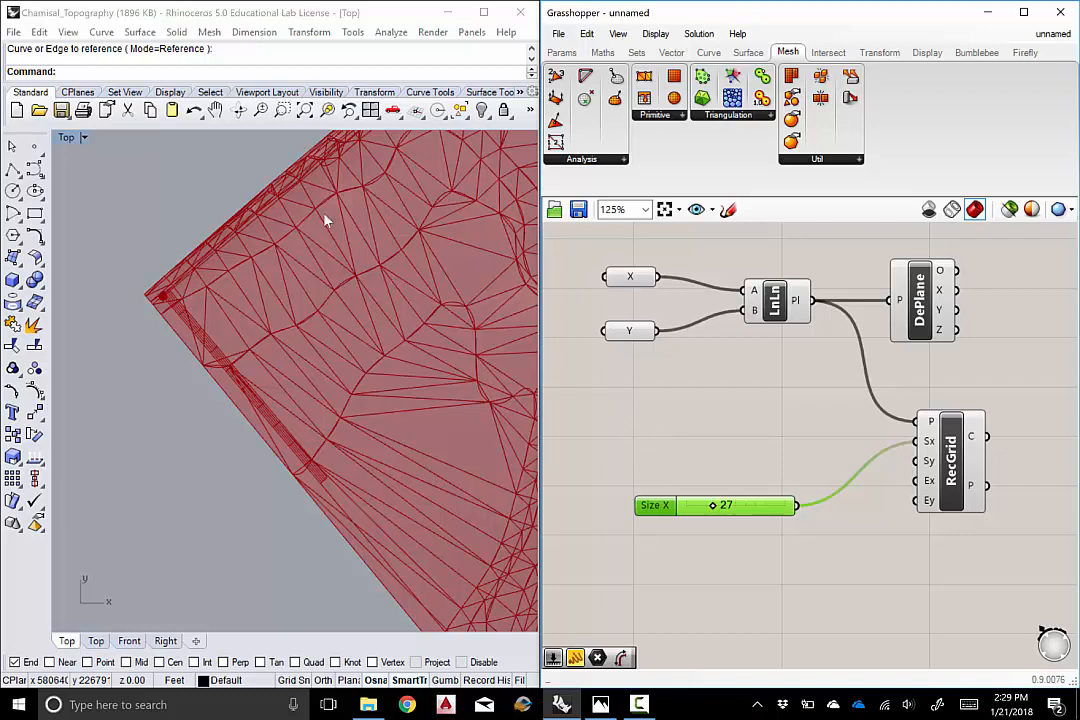
# Add a panel containing 2000 between the Y curve parameter and the Size X slider
pyautogui.doubleClick(649, 434)
pyautogui.write('panel')
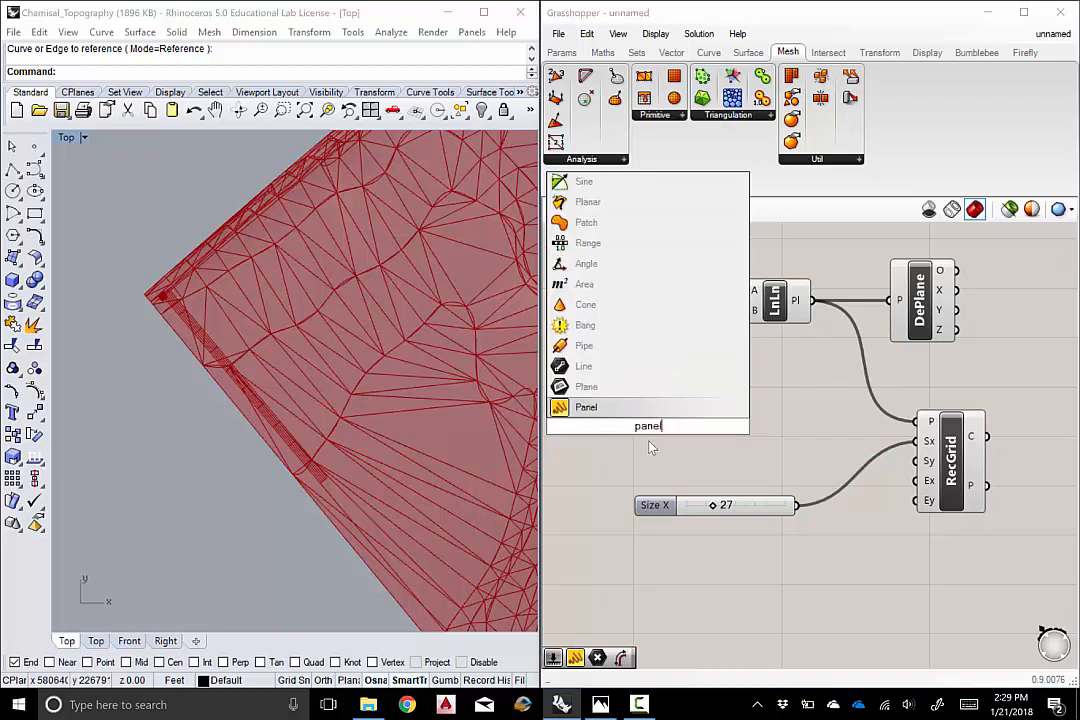
pyautogui.press('Return')
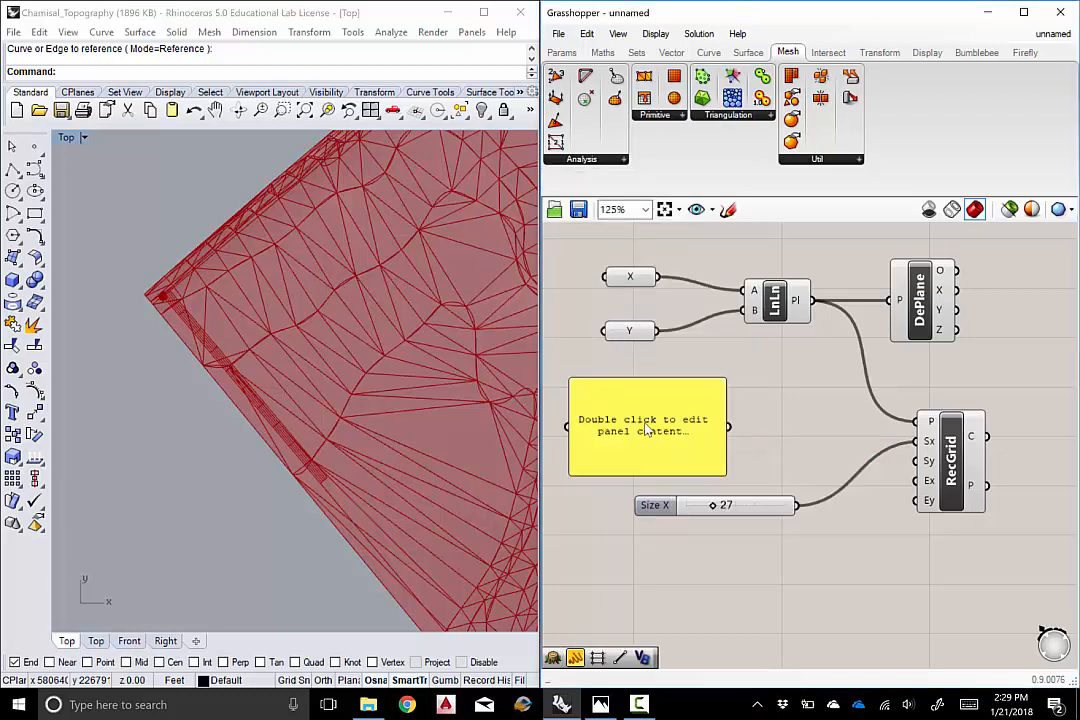
pyautogui.doubleClick(648, 431)
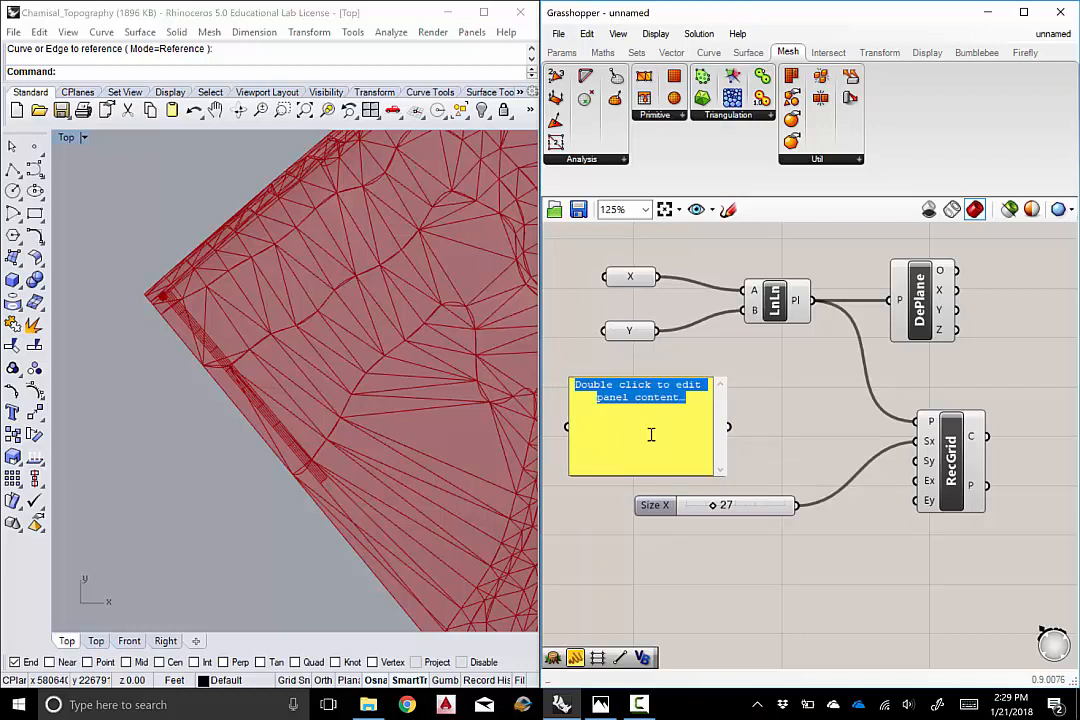
pyautogui.write('2000')
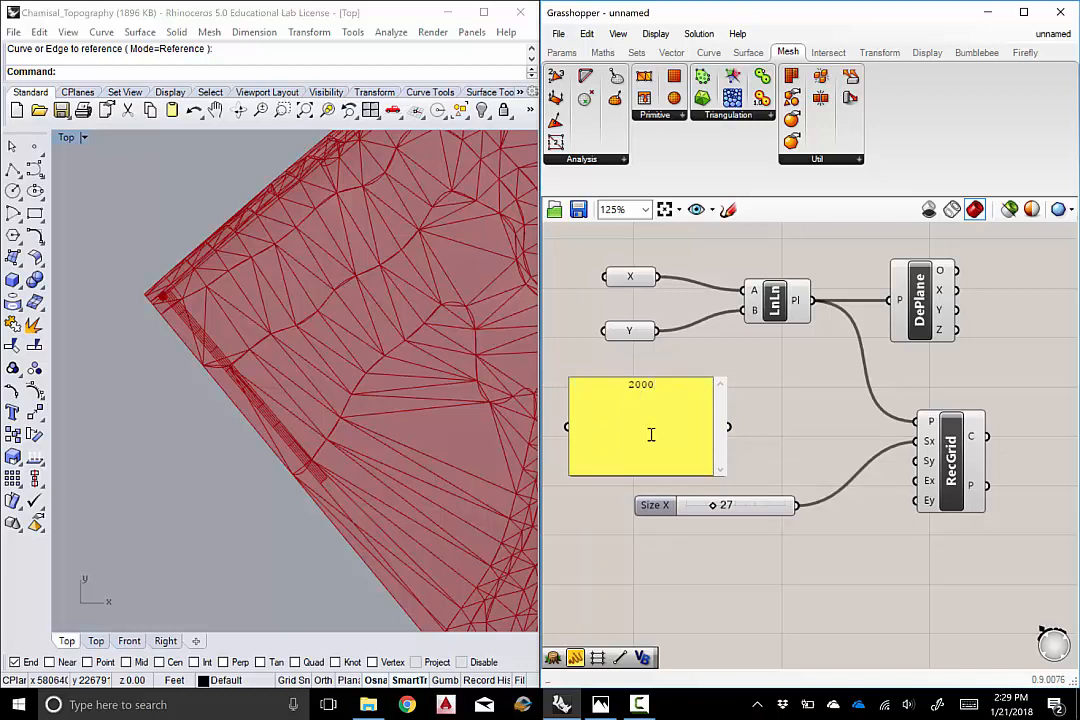
pyautogui.click(771, 437)
# Shrink the 2000 panel to a compact size and move the Size X slider further down beneath it
pyautogui.click(732, 490)
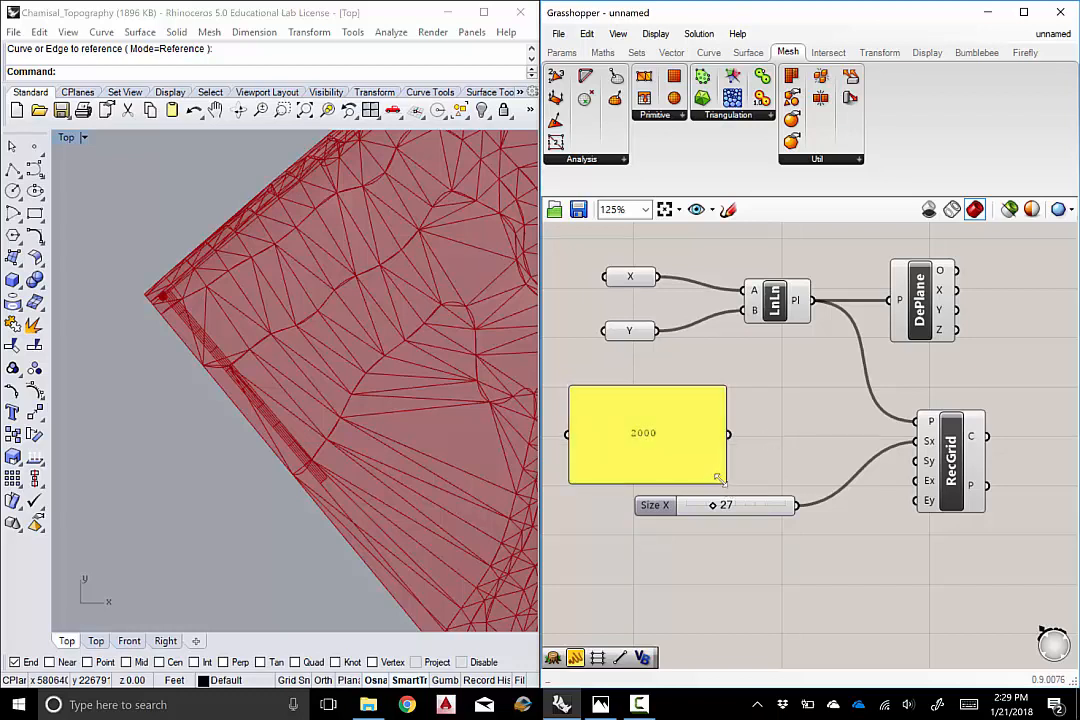
pyautogui.moveTo(718, 475); pyautogui.dragTo(668, 444)
pyautogui.moveTo(655, 505); pyautogui.dragTo(657, 550)
pyautogui.moveTo(648, 452); pyautogui.dragTo(633, 448)
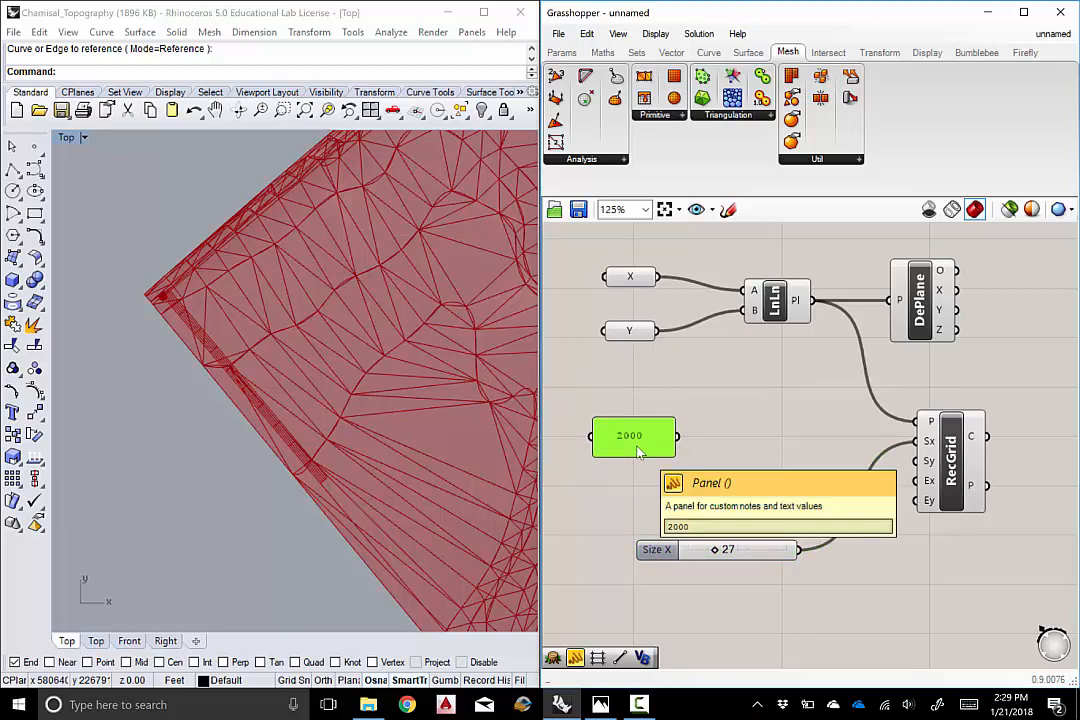
# Duplicate the 2000 panel directly below itself and set the copy's content to 2250
pyautogui.keyDown('alt'); pyautogui.moveTo(642, 446); pyautogui.dragTo(644, 494); pyautogui.keyUp('alt')
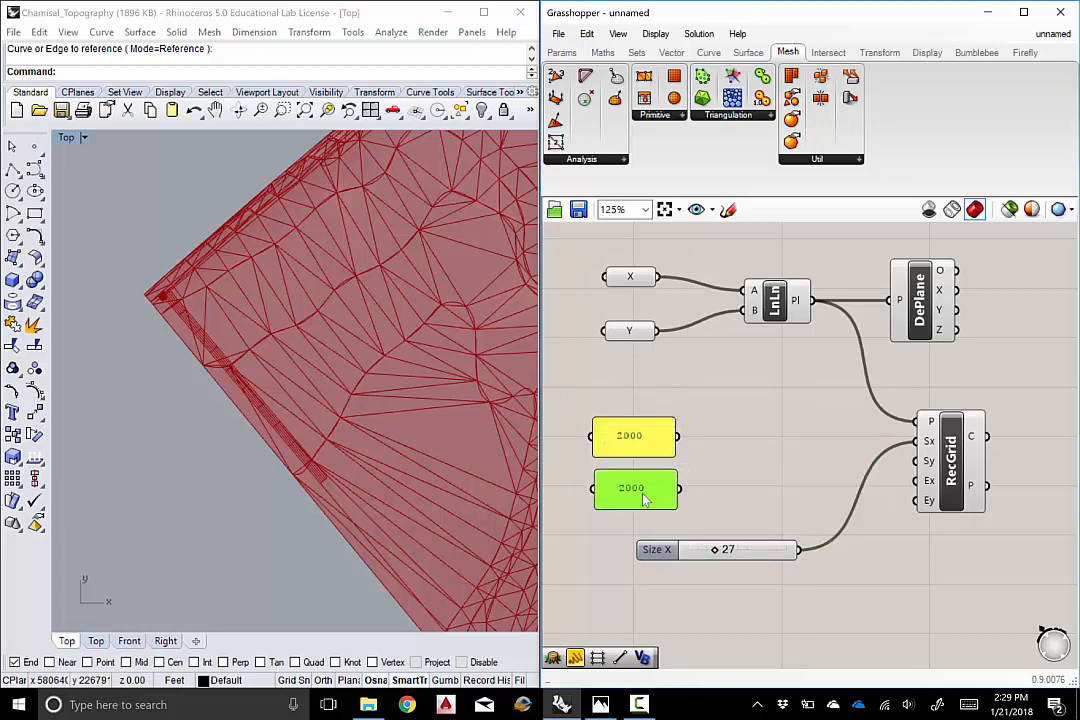
pyautogui.doubleClick(641, 495)
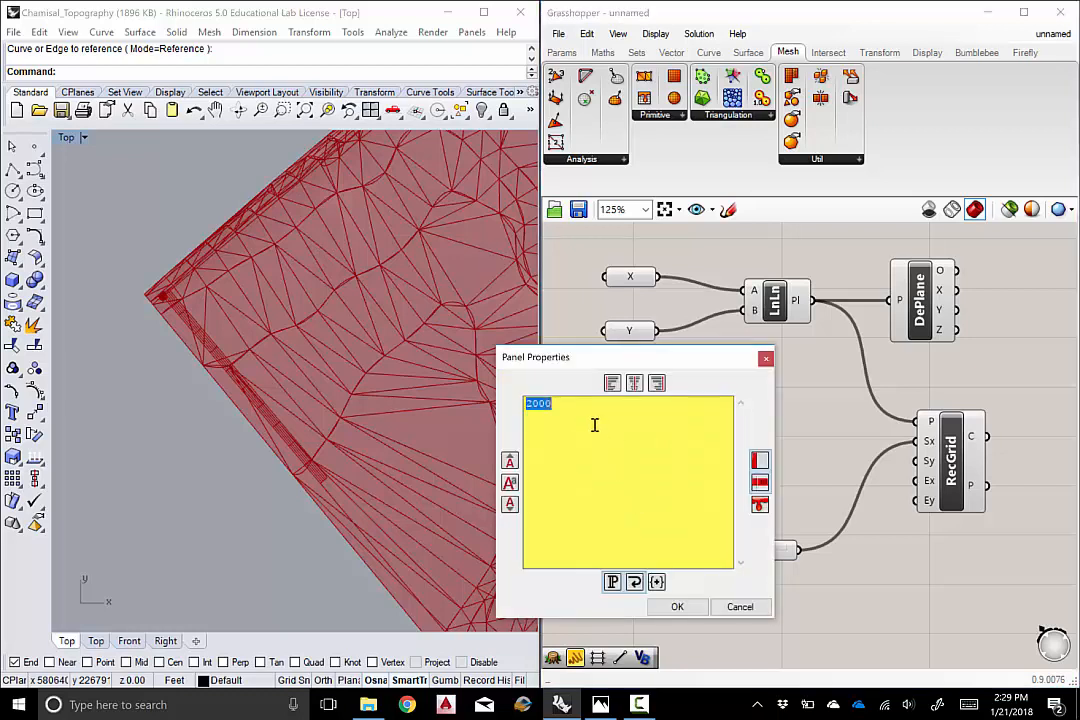
pyautogui.write('225')
pyautogui.click(677, 607)
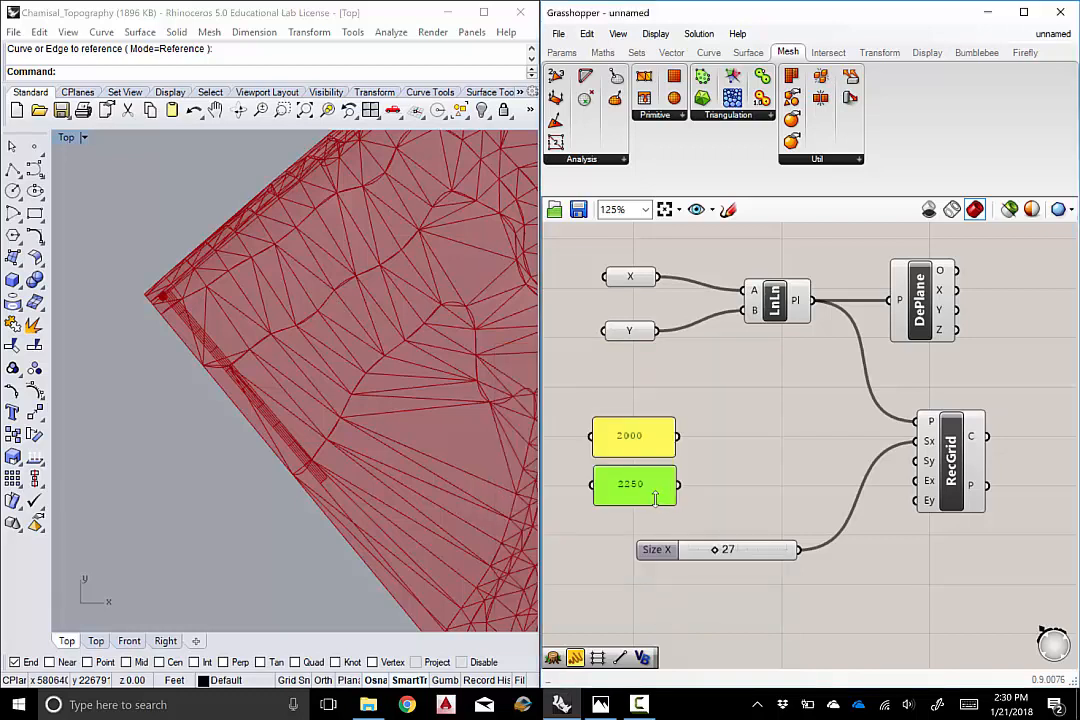
# Stack the 2000 and 2250 panels beneath the Size X slider set to 25, and also wire the slider to the grid's Sy input
pyautogui.moveTo(653, 495); pyautogui.dragTo(653, 490)
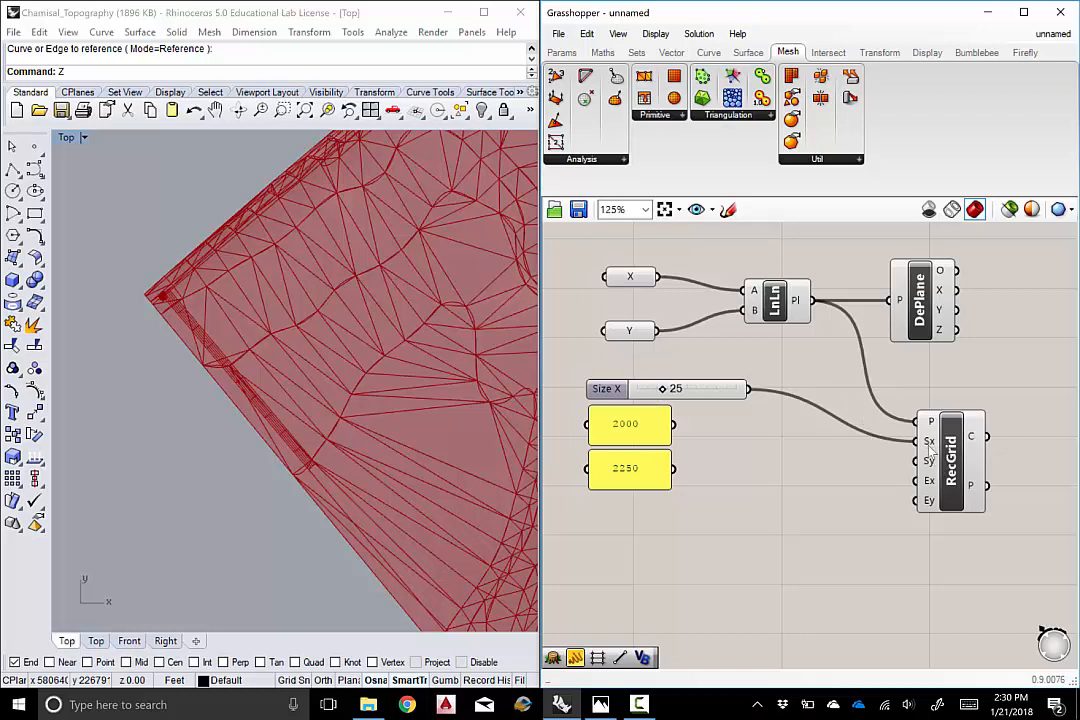
pyautogui.moveTo(752, 393); pyautogui.dragTo(920, 461)
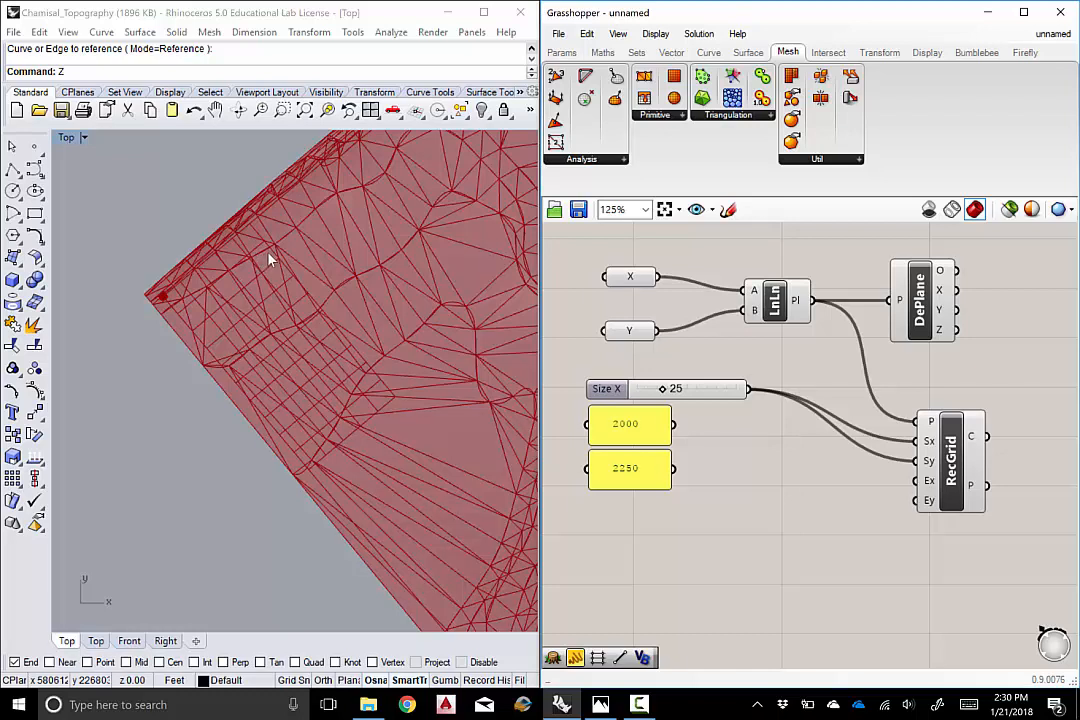
pyautogui.scroll(-4, 270, 262)
pyautogui.scroll(5, 224, 364)
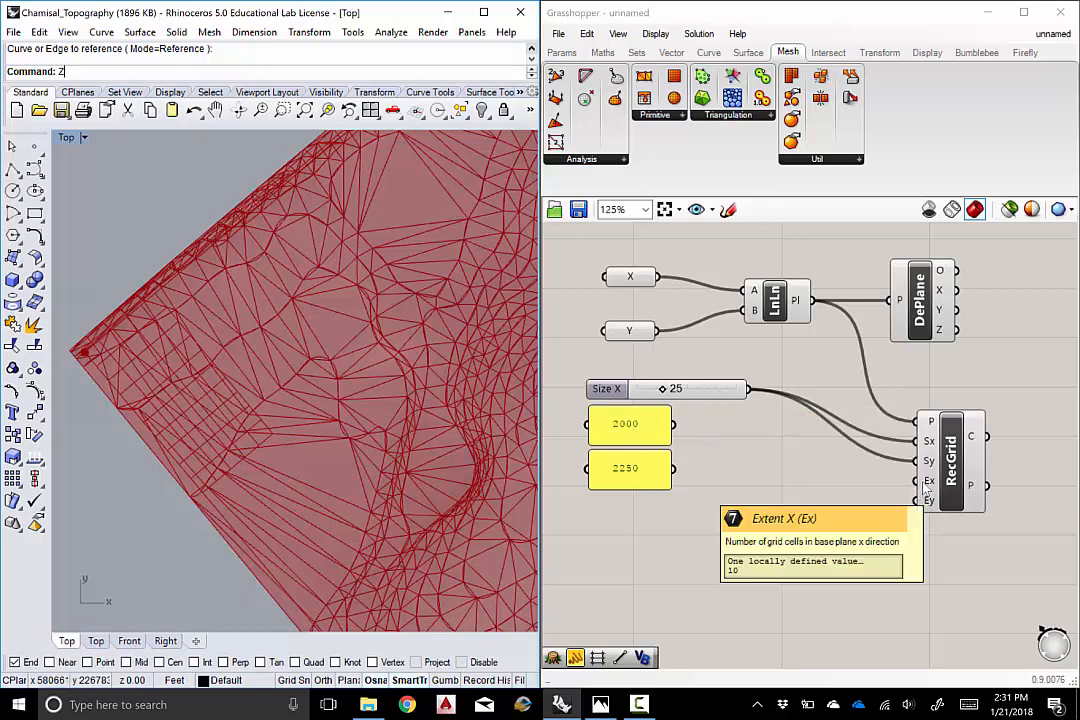
# Add a Division component that divides the 2000 panel by the size slider and feed its result into the grid's Ex input
pyautogui.doubleClick(744, 566)
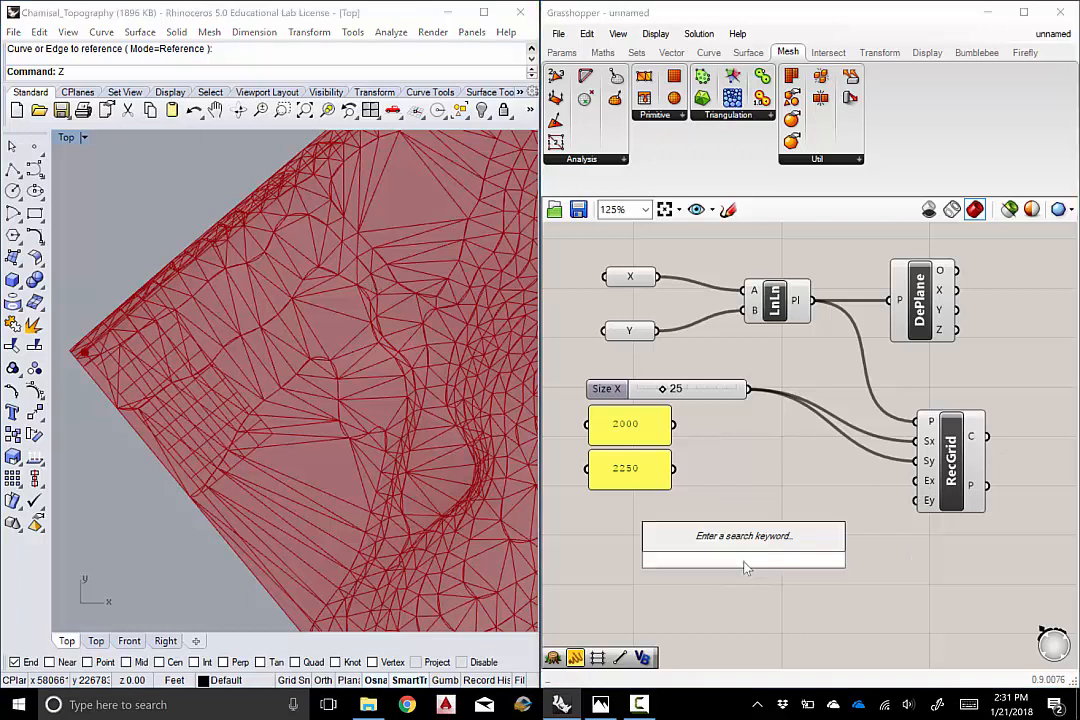
pyautogui.write('division')
pyautogui.press('Return')
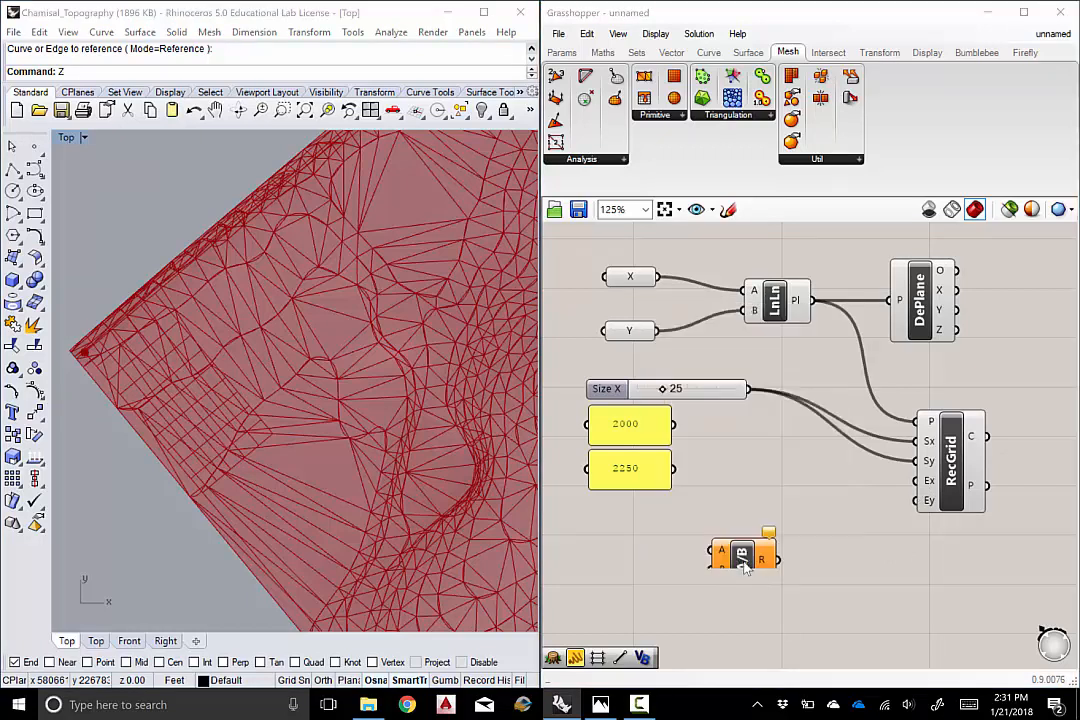
pyautogui.moveTo(744, 566); pyautogui.dragTo(766, 523)
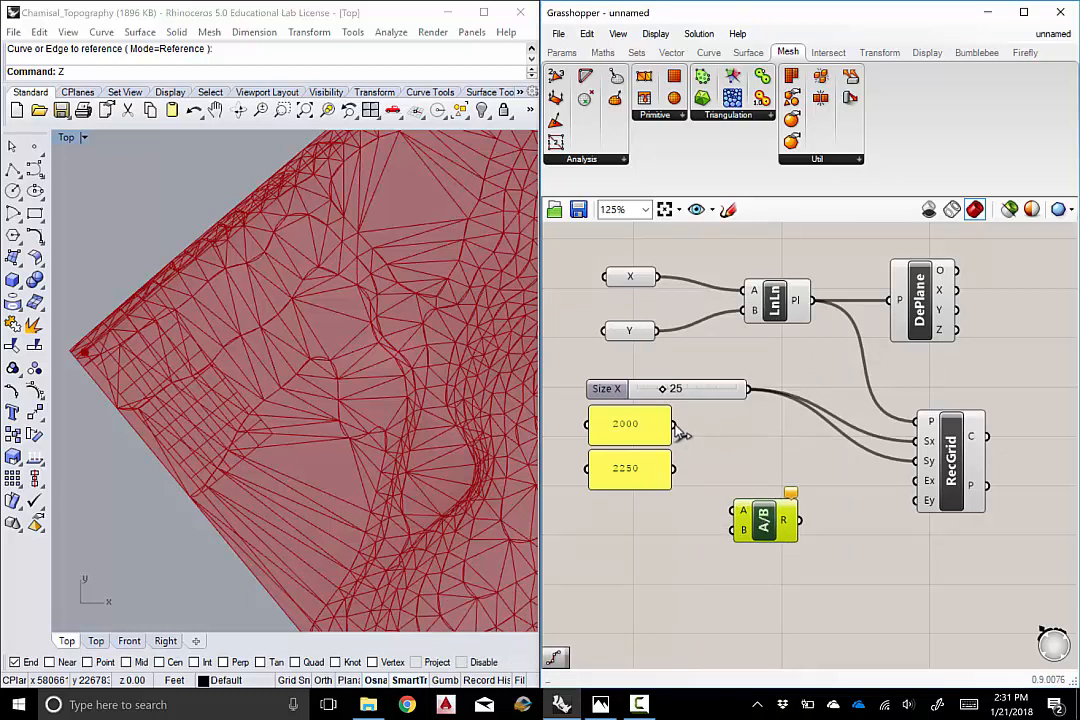
pyautogui.moveTo(681, 432); pyautogui.dragTo(784, 506)
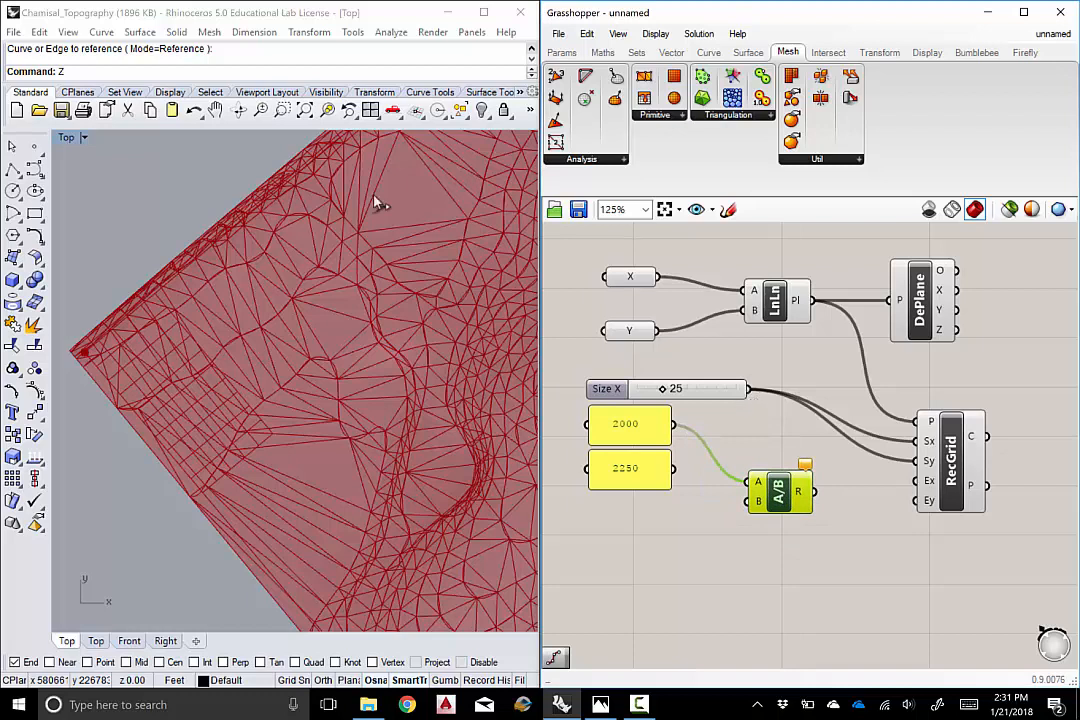
pyautogui.moveTo(749, 390); pyautogui.dragTo(905, 487)
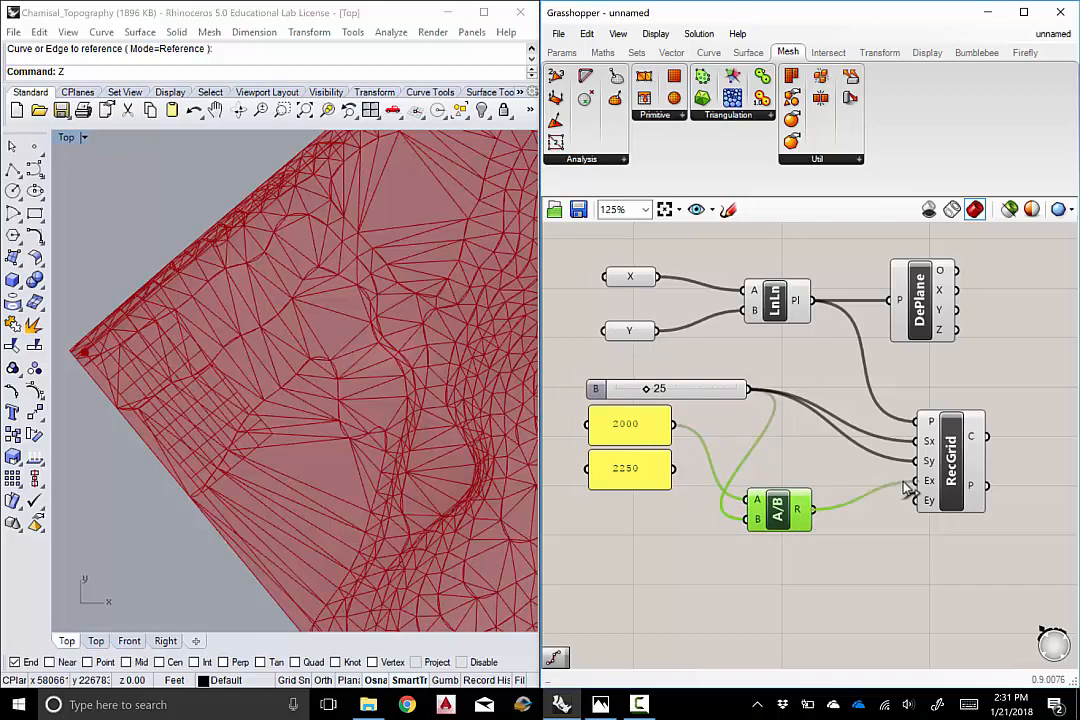
# Highlight the rectangular grid and examine how far it extends along the terrain mesh's lower boundary edge
pyautogui.scroll(-5, 375, 345)
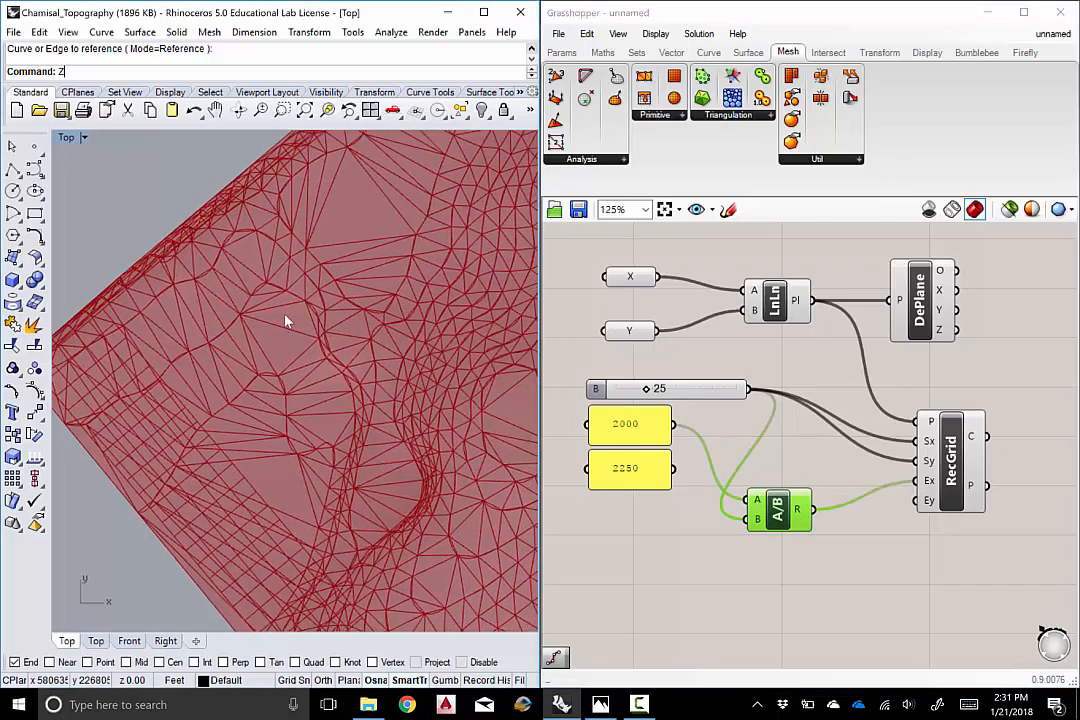
pyautogui.click(947, 453)
pyautogui.moveTo(350, 463); pyautogui.dragTo(345, 429, button='right')
pyautogui.scroll(3, 290, 362)
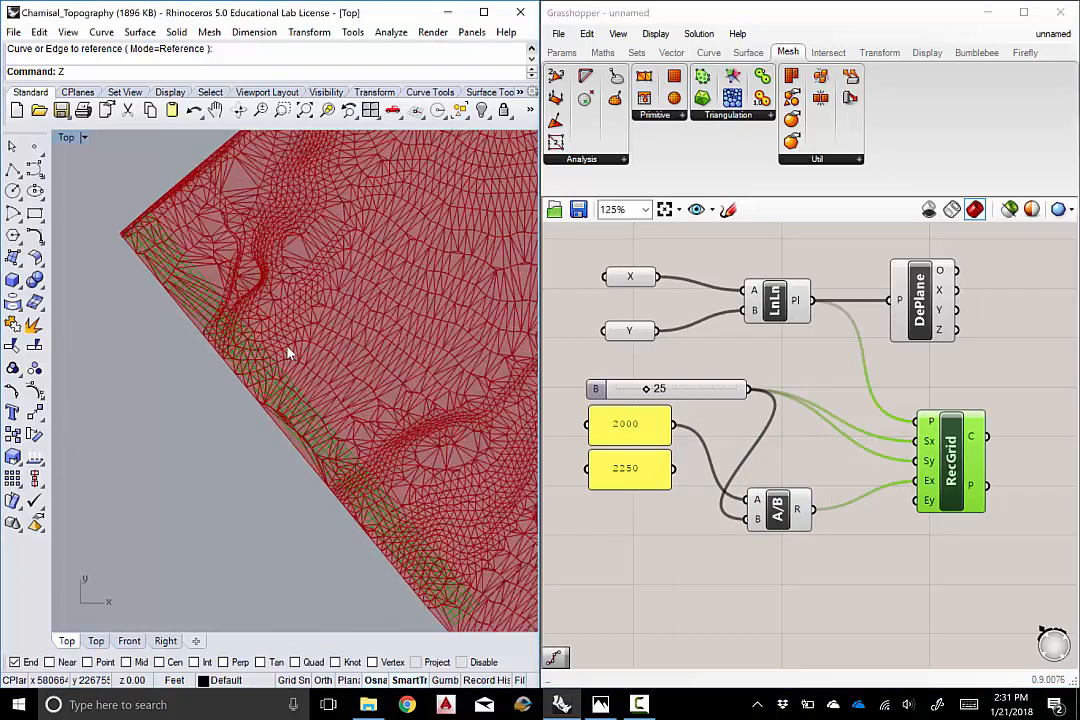
pyautogui.scroll(-2, 388, 512)
pyautogui.scroll(3, 390, 512)
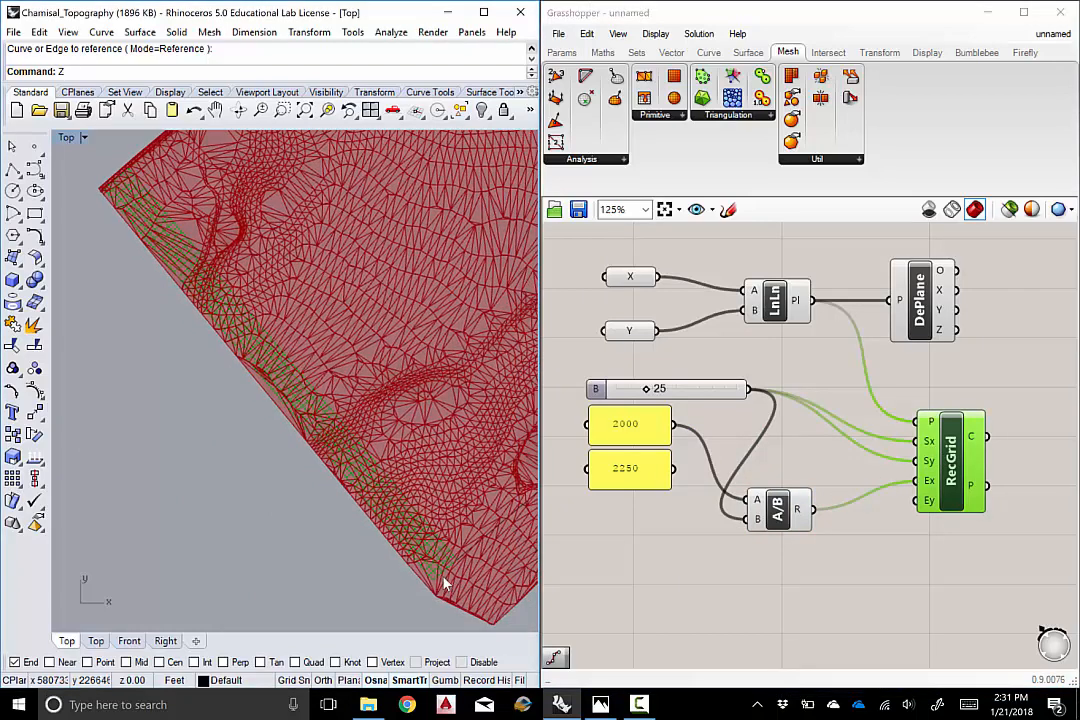
pyautogui.scroll(-3, 440, 567)
# Duplicate the Division component below itself to divide the 2250 panel by the size slider, feeding the result into the grid's Ey input
pyautogui.moveTo(784, 522); pyautogui.dragTo(785, 480)
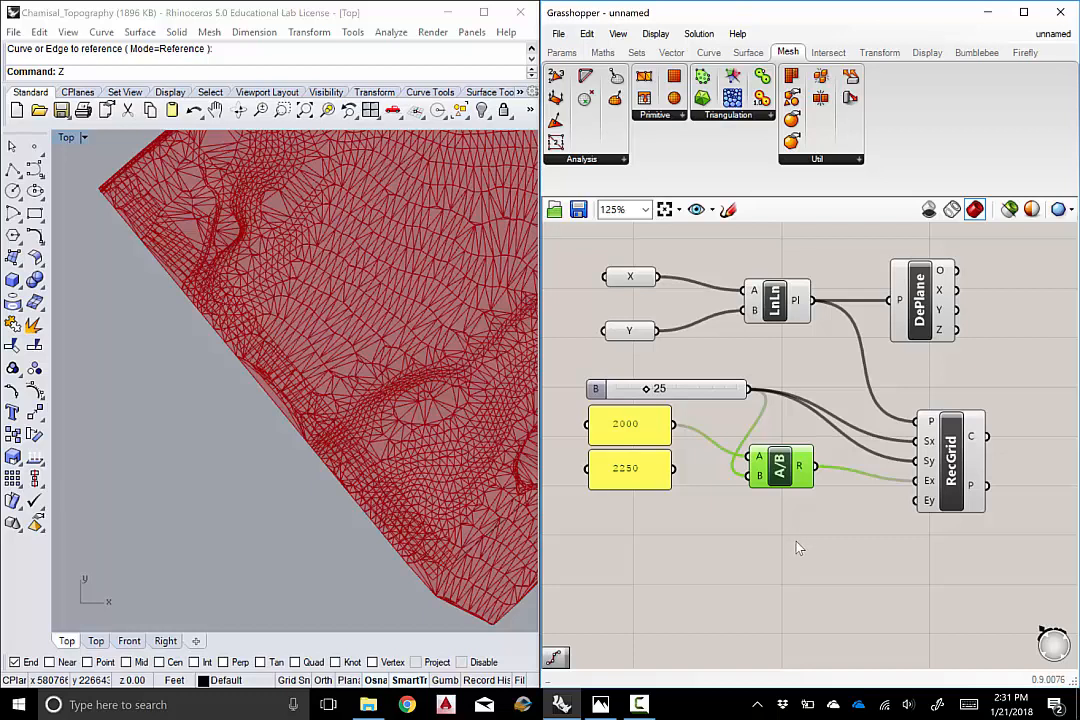
pyautogui.keyDown('alt'); pyautogui.moveTo(778, 472); pyautogui.dragTo(782, 530); pyautogui.keyUp('alt')
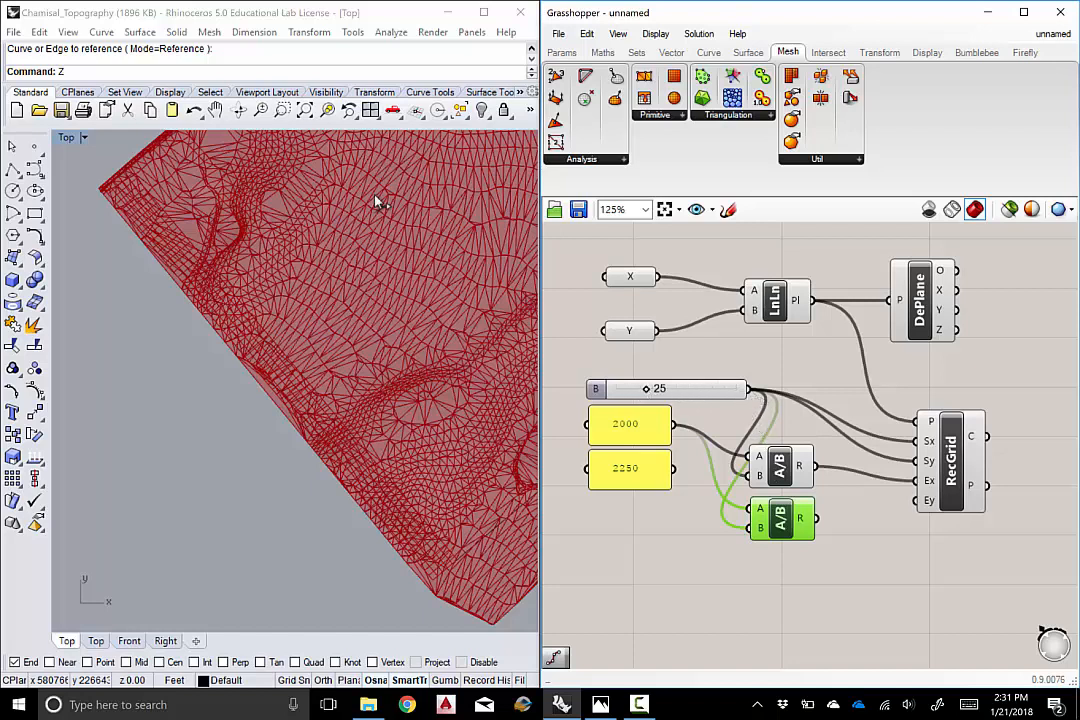
pyautogui.moveTo(748, 390); pyautogui.dragTo(748, 528)
pyautogui.moveTo(676, 469); pyautogui.dragTo(752, 527)
pyautogui.moveTo(817, 519); pyautogui.dragTo(918, 504)
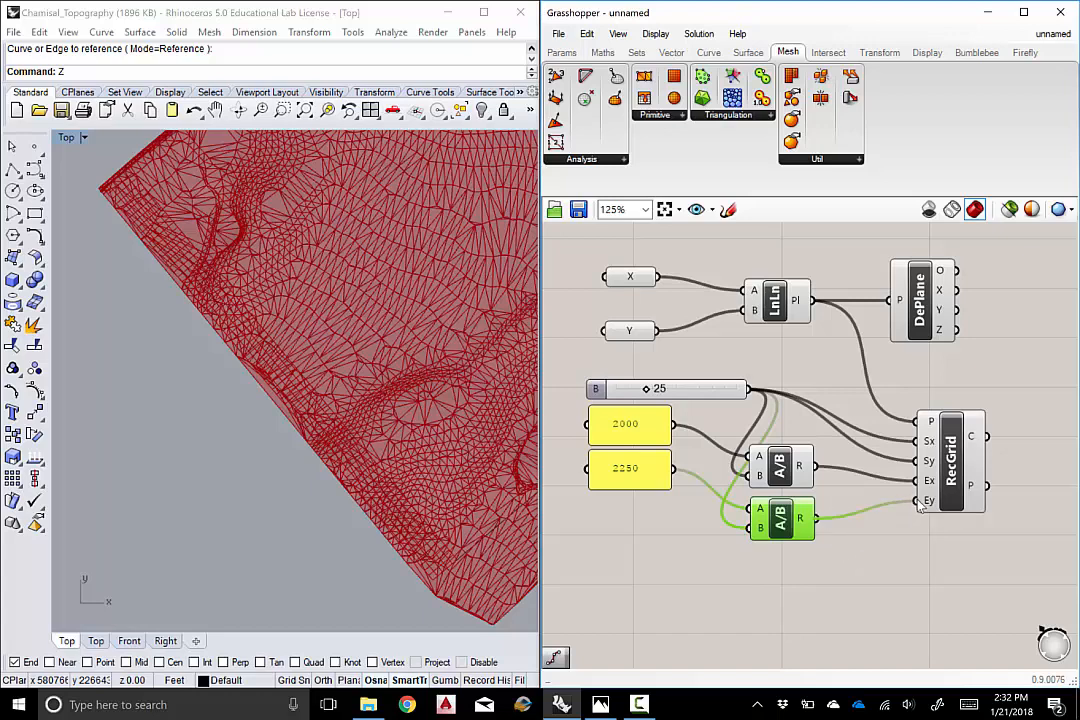
# Highlight the rectangular grid and examine its coverage of the whole terrain mesh, including the corners and outer edges
pyautogui.moveTo(439, 338); pyautogui.dragTo(342, 440, button='right')
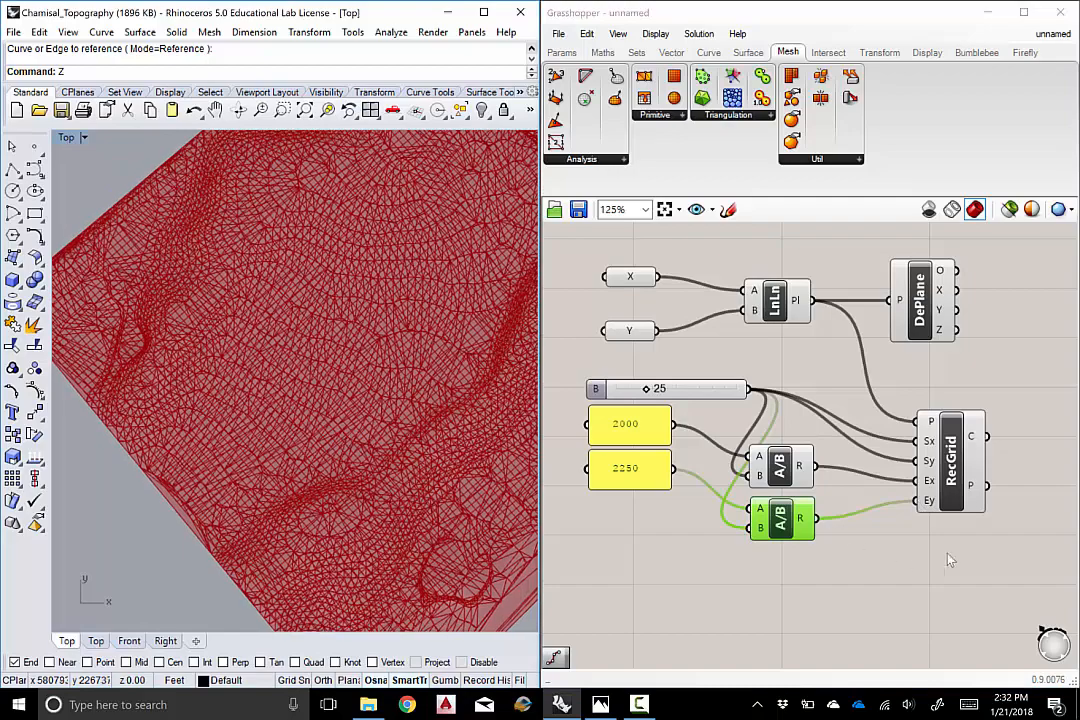
pyautogui.click(950, 462)
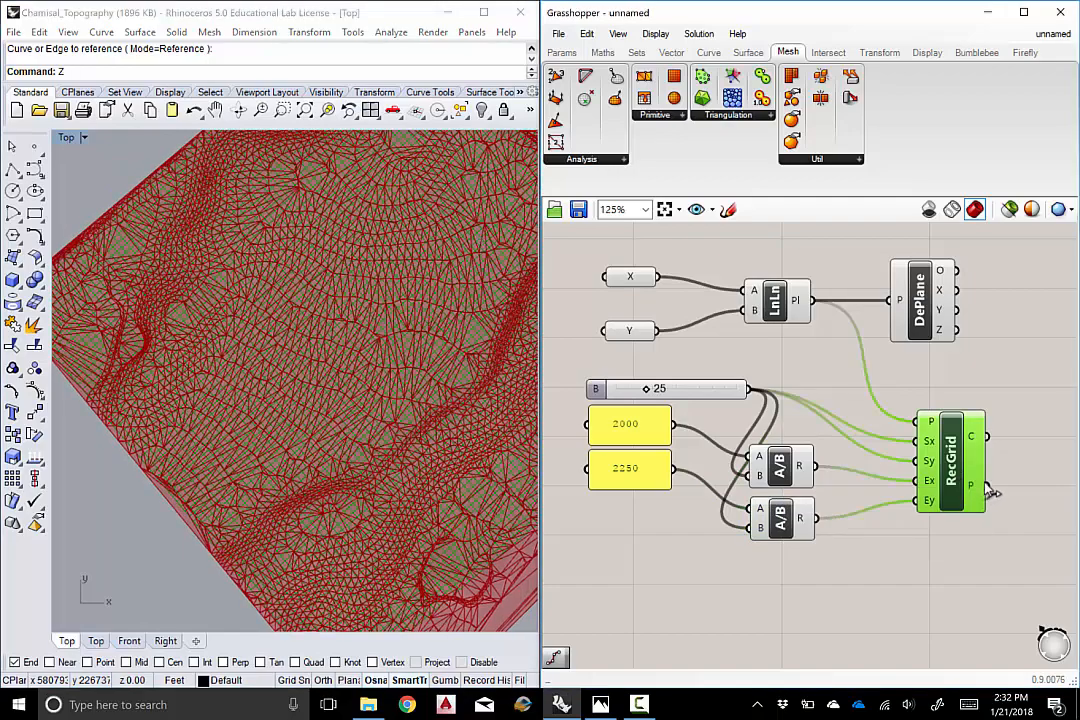
pyautogui.scroll(-5, 296, 381)
pyautogui.scroll(8, 370, 238)
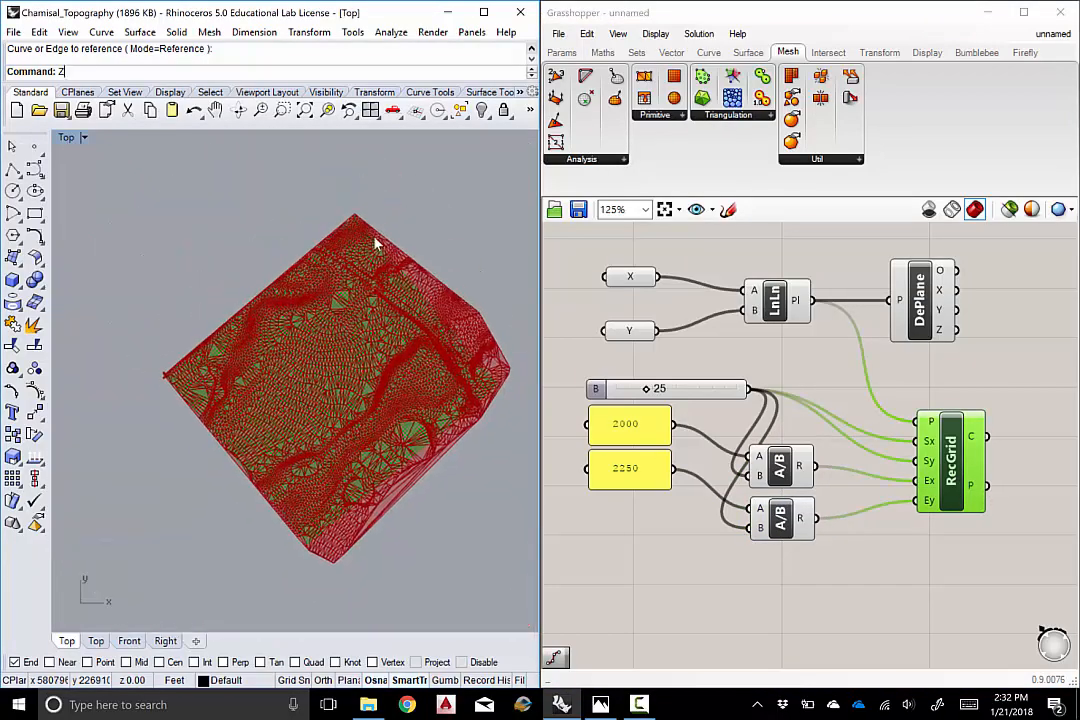
pyautogui.scroll(-6, 352, 235)
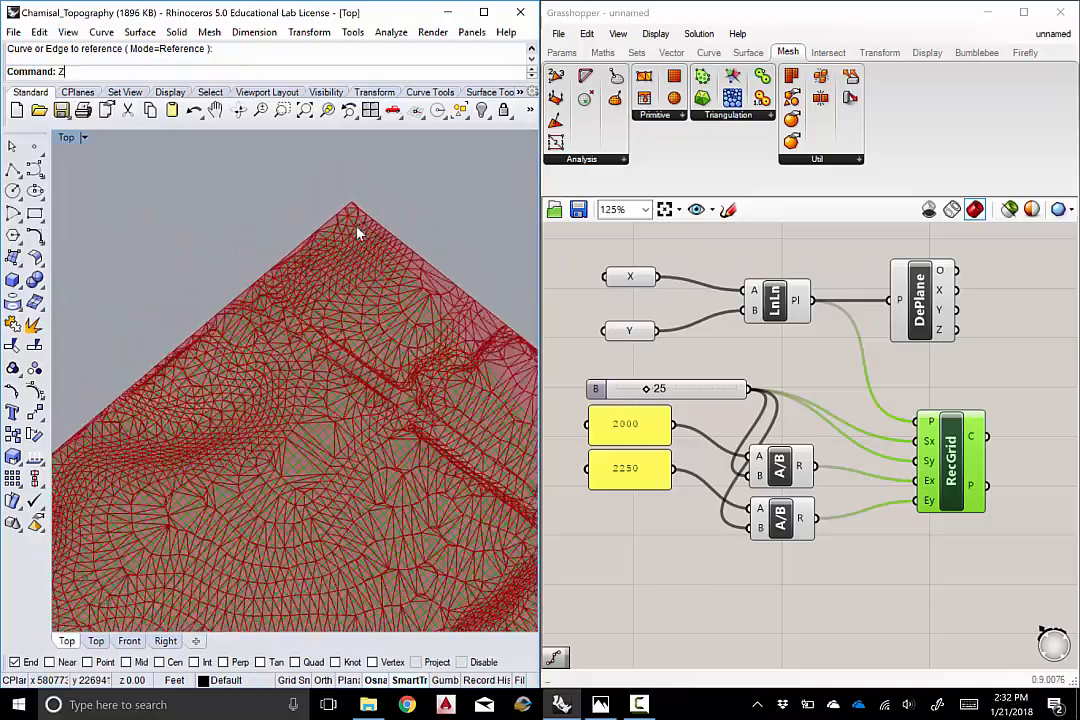
pyautogui.scroll(6, 409, 381)
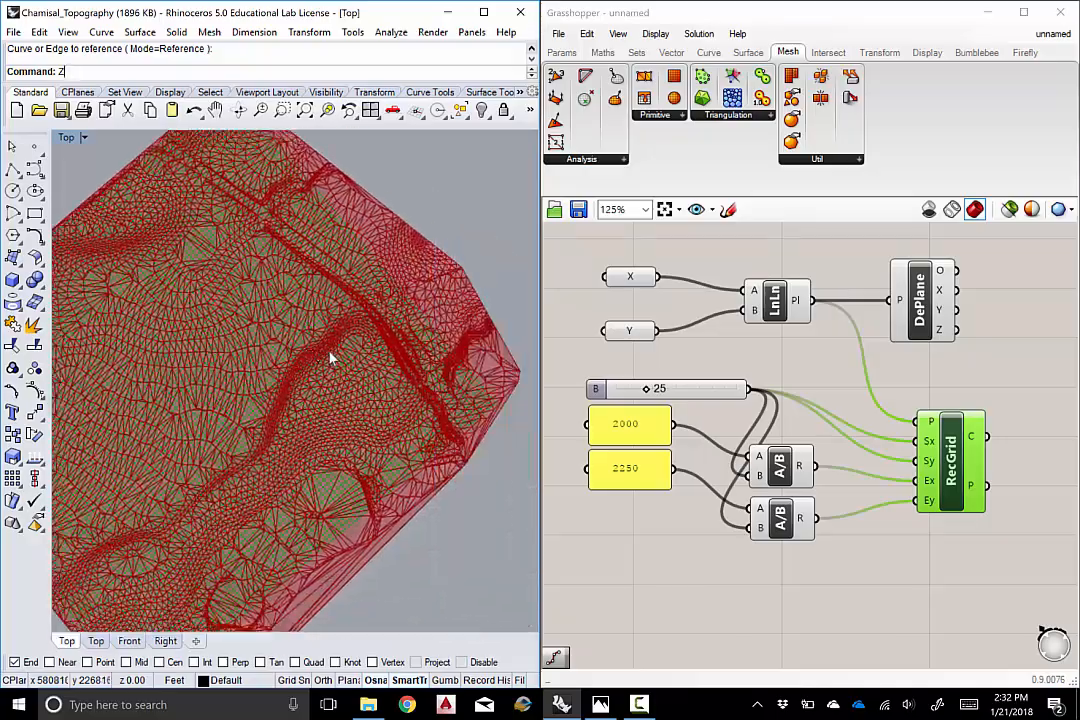
pyautogui.scroll(-3, 418, 384)
pyautogui.scroll(-6, 398, 367)
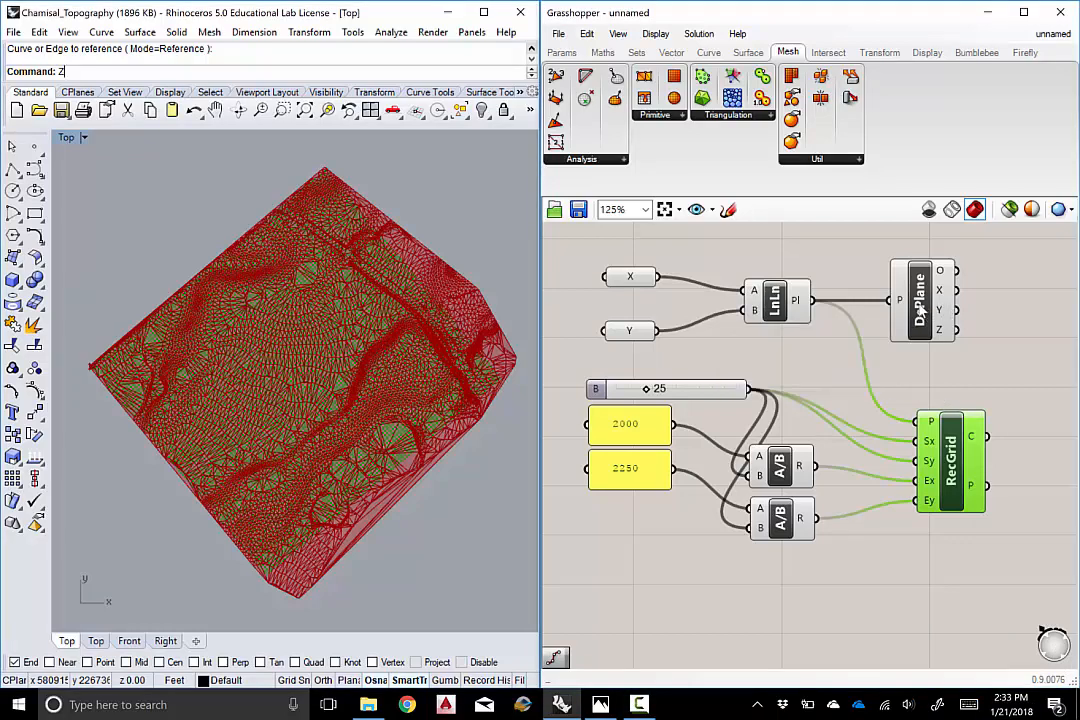
# Nudge the DePlane component farther from the LnLn component and shift the RecGrid component slightly to tidy the layout
pyautogui.moveTo(920, 313); pyautogui.dragTo(937, 313)
pyautogui.click(952, 445)
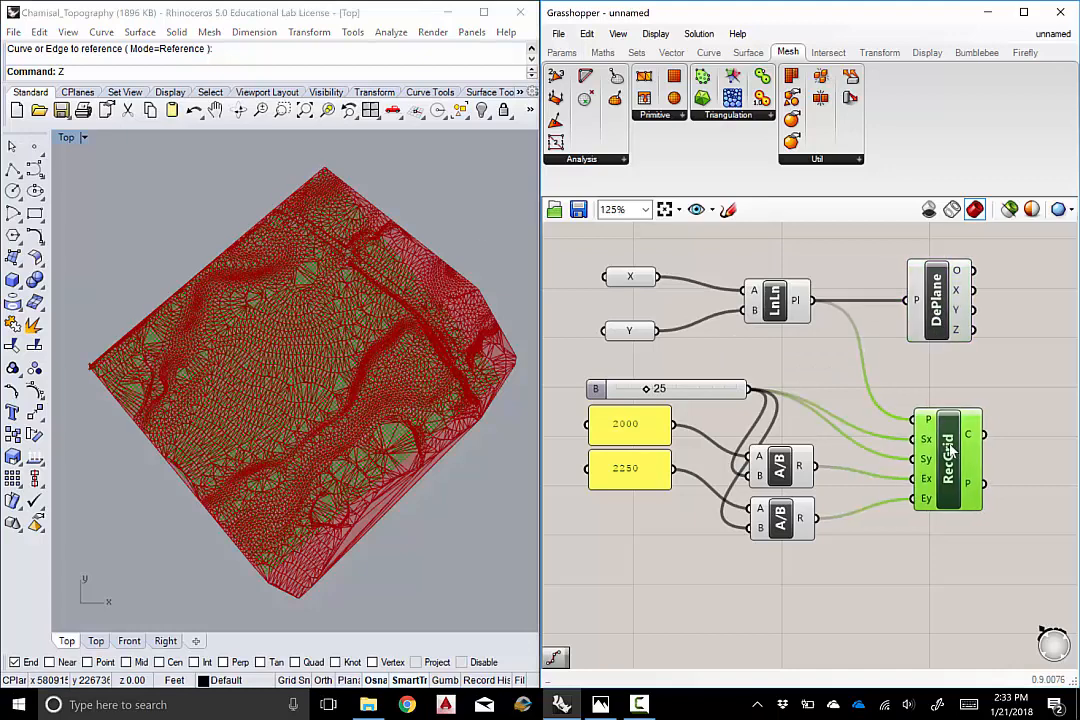
# Inspect the data of the RecGrid component's Cells and Points outputs and compare it with the grid squares over the terrain
pyautogui.scroll(2, 1005, 458)
pyautogui.scroll(3, 912, 430)
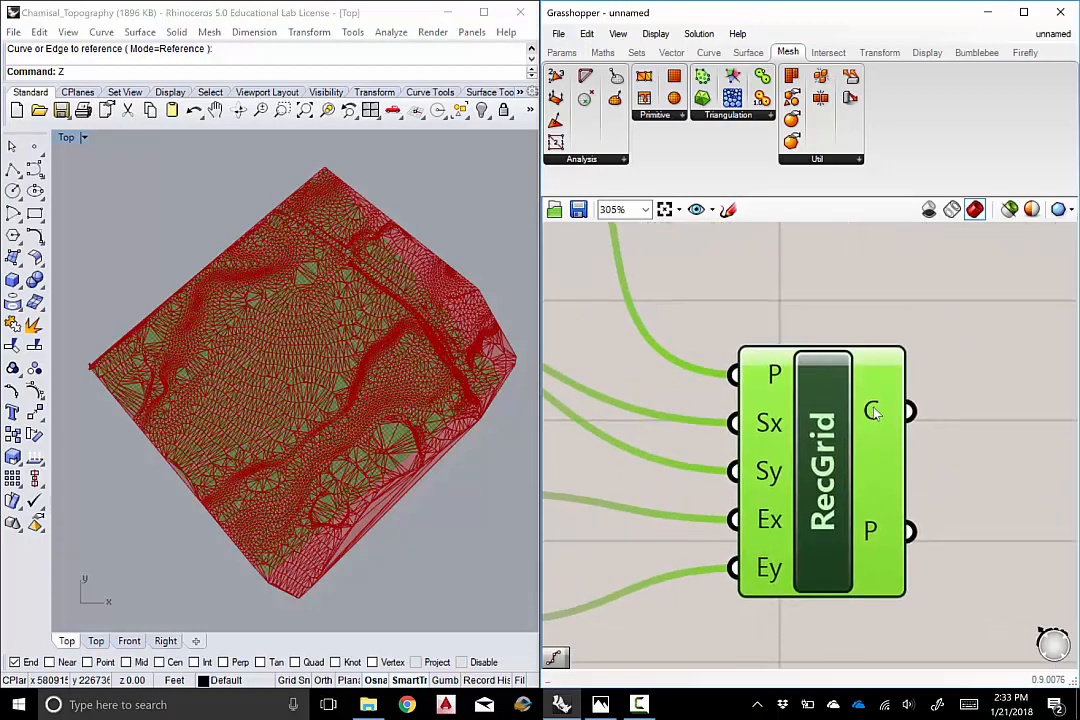
pyautogui.moveTo(872, 411)
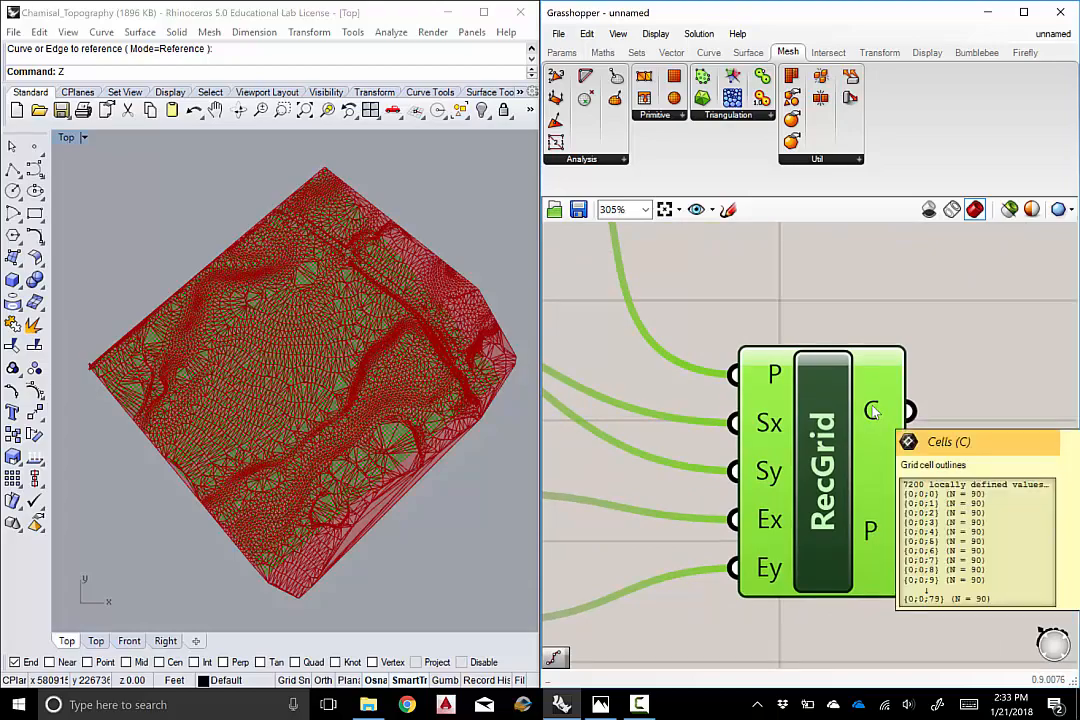
pyautogui.scroll(5, 393, 285)
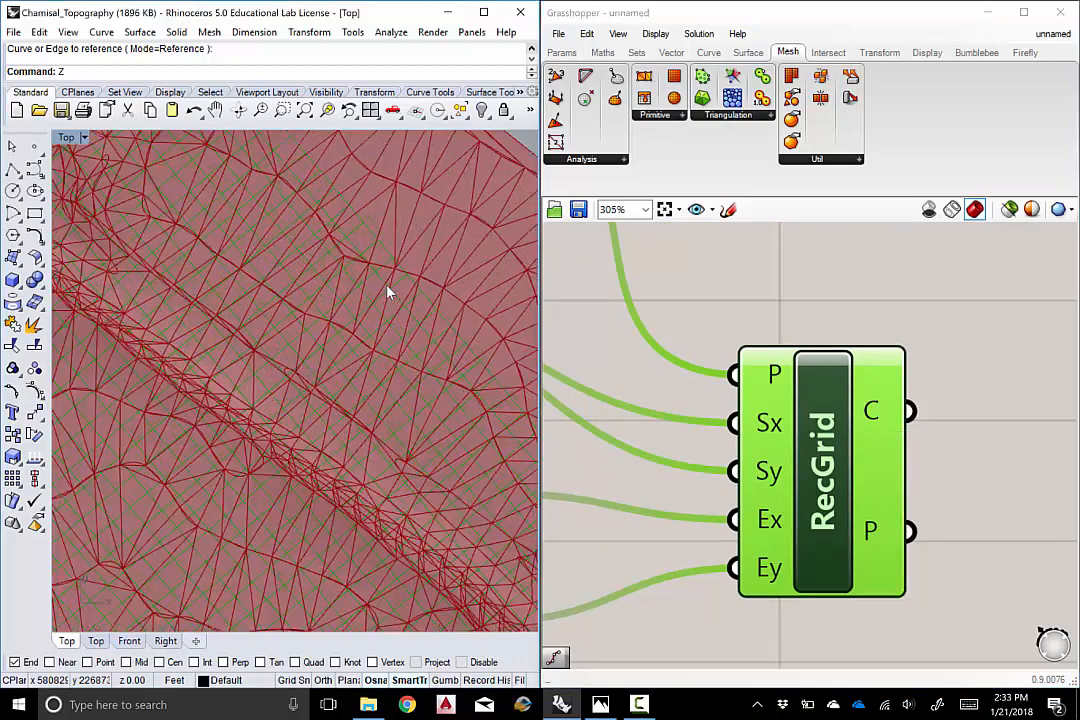
pyautogui.scroll(3, 392, 285)
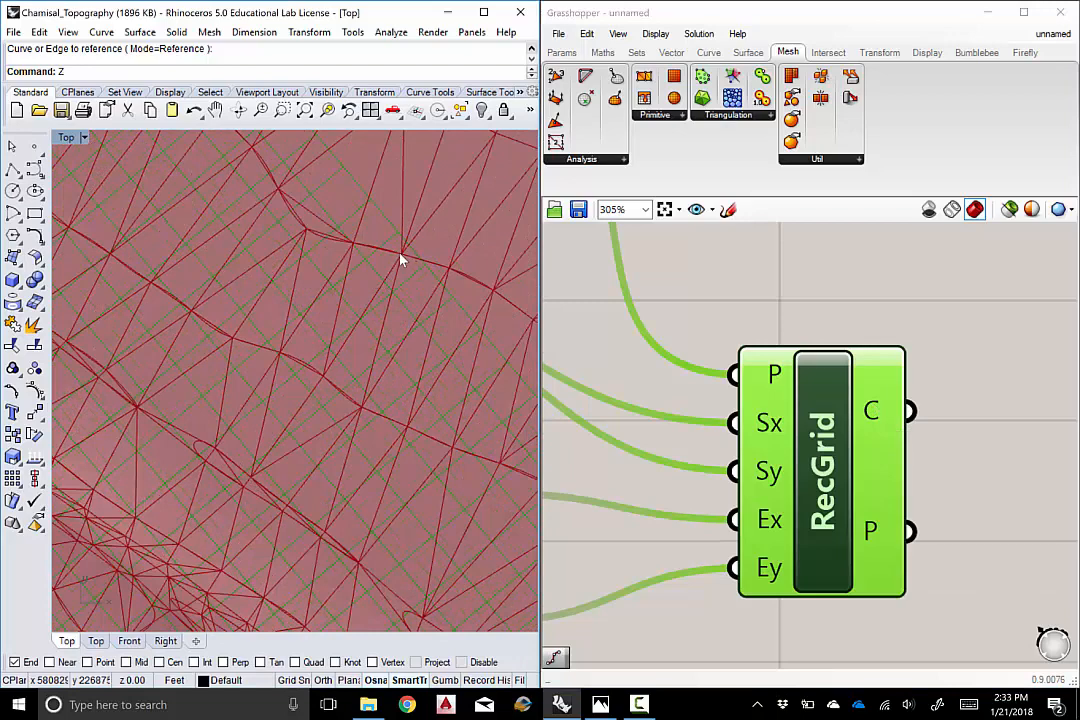
pyautogui.moveTo(946, 464); pyautogui.dragTo(936, 425, button='right')
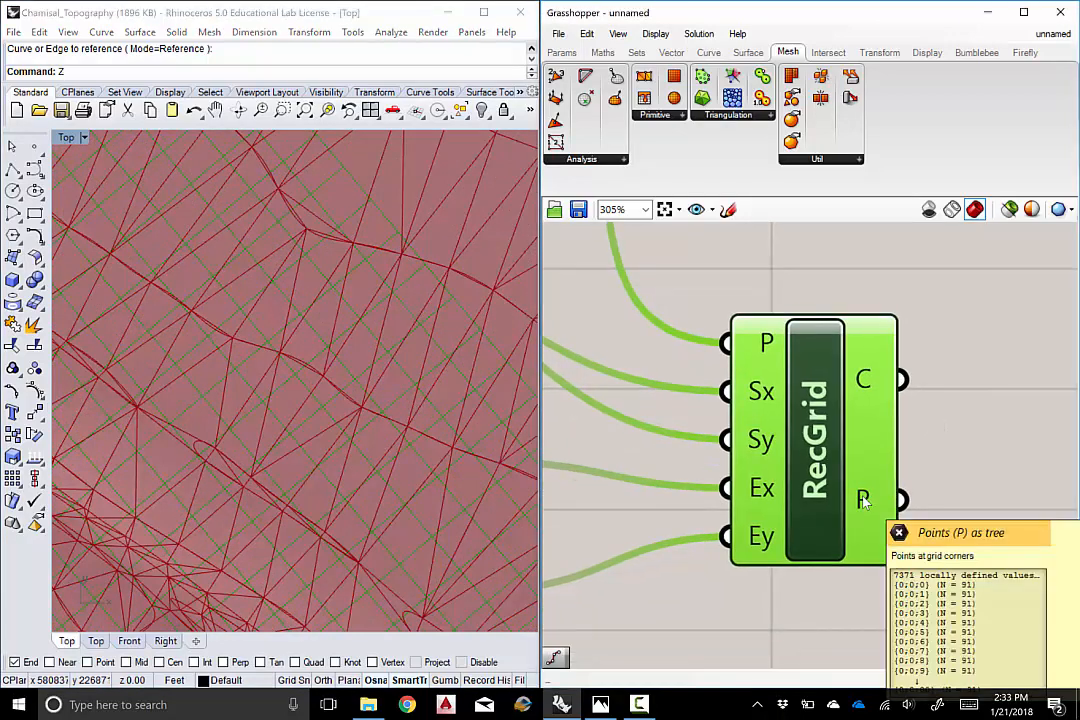
pyautogui.moveTo(861, 498)
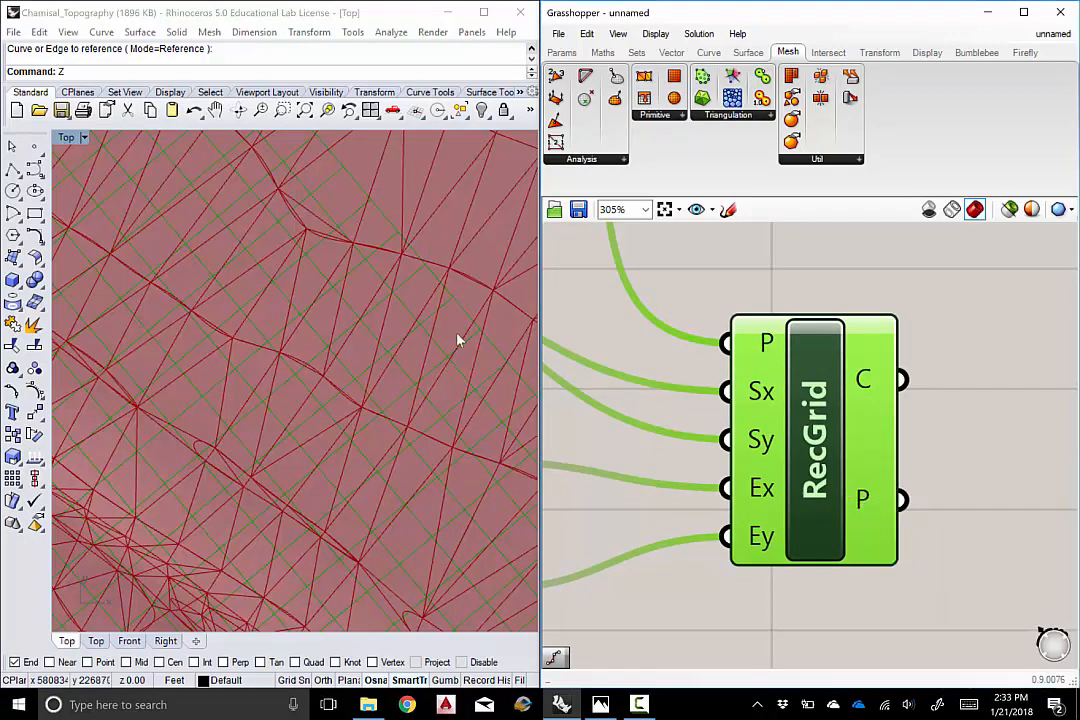
pyautogui.moveTo(457, 340); pyautogui.dragTo(386, 323, button='right')
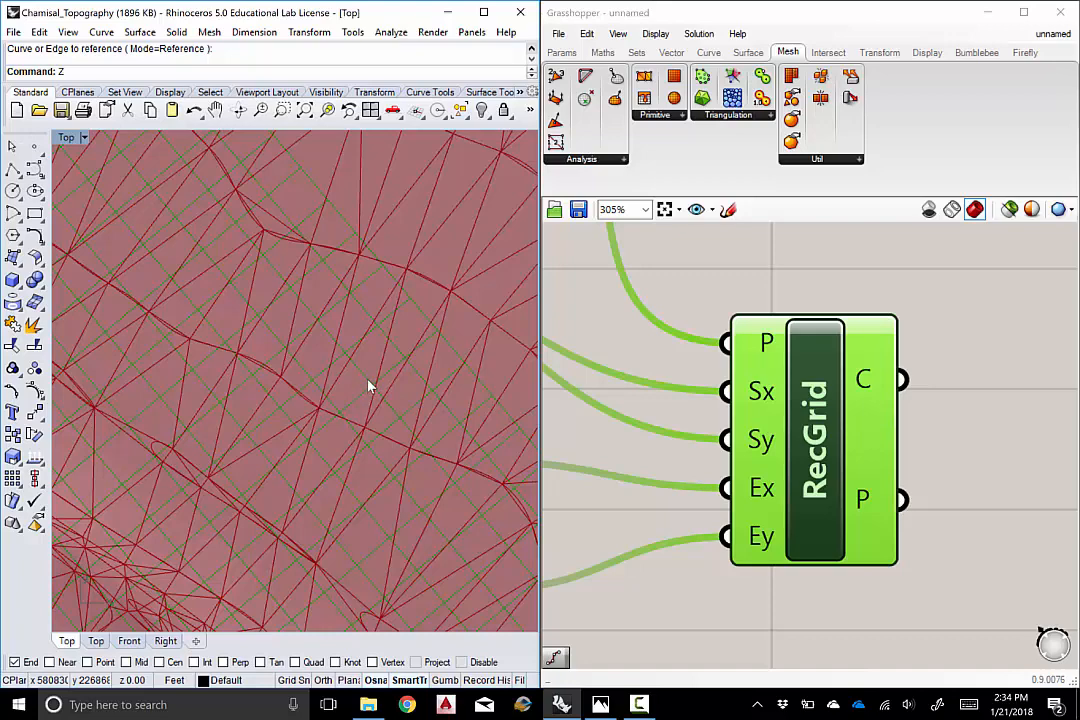
pyautogui.moveTo(397, 354); pyautogui.dragTo(379, 351, button='right')
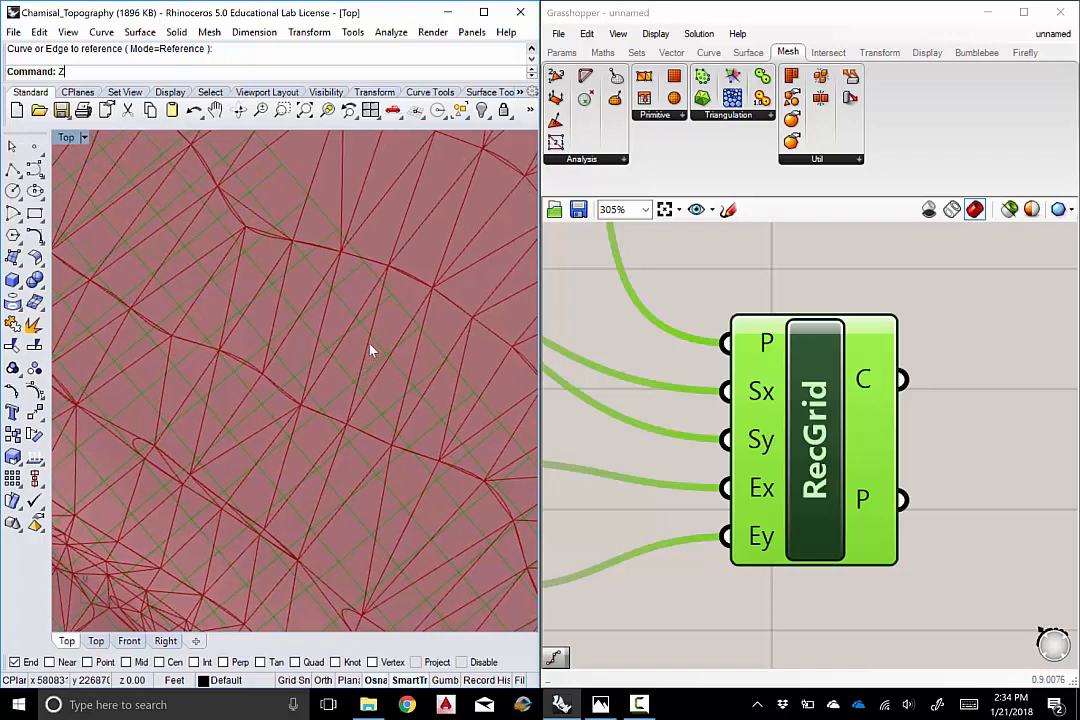
pyautogui.scroll(-5, 372, 360)
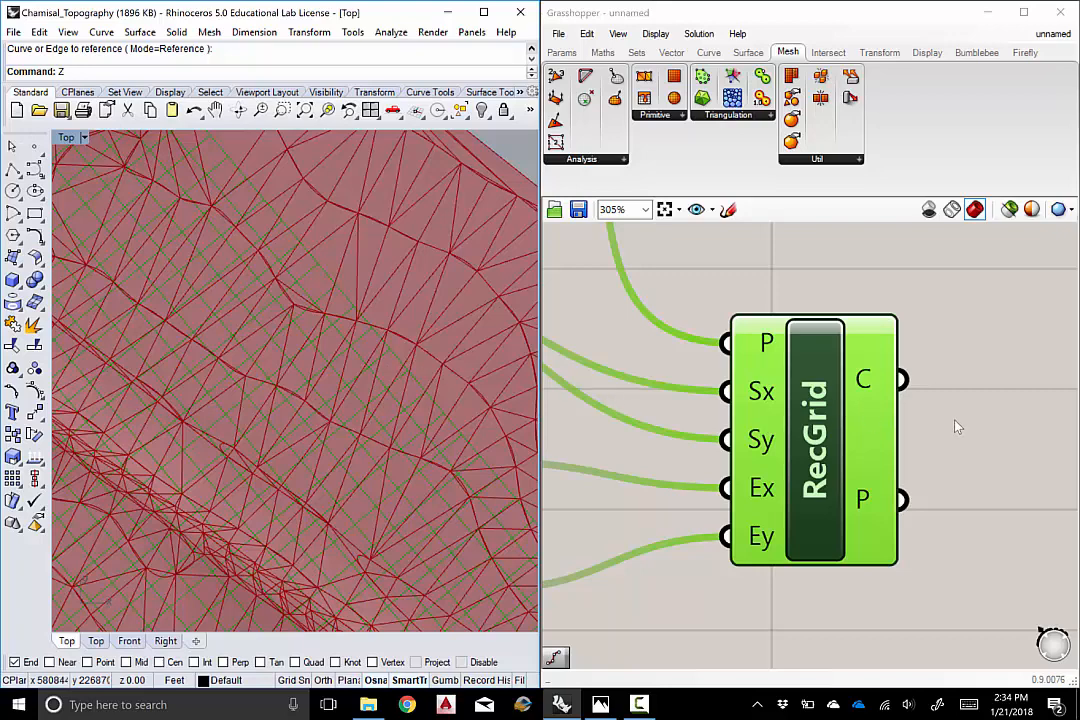
# Add an Area component beside the RecGrid component's outputs, level with the Cells output
pyautogui.moveTo(926, 399); pyautogui.dragTo(919, 399, button='right')
pyautogui.scroll(-2, 870, 427)
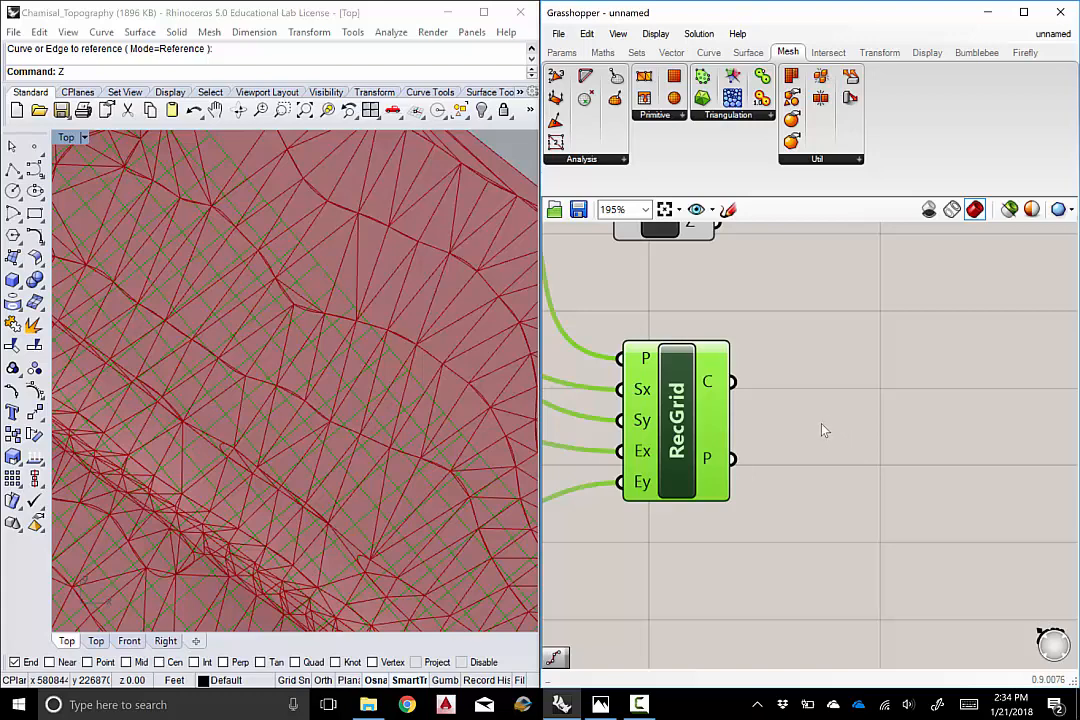
pyautogui.doubleClick(863, 435)
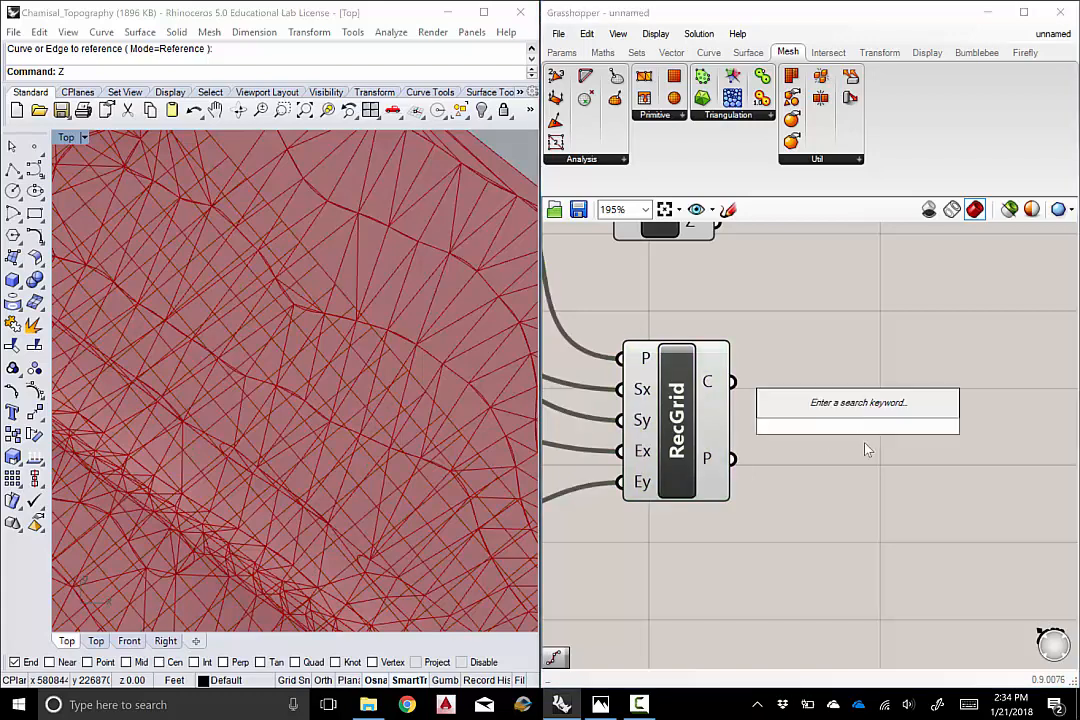
pyautogui.write('area')
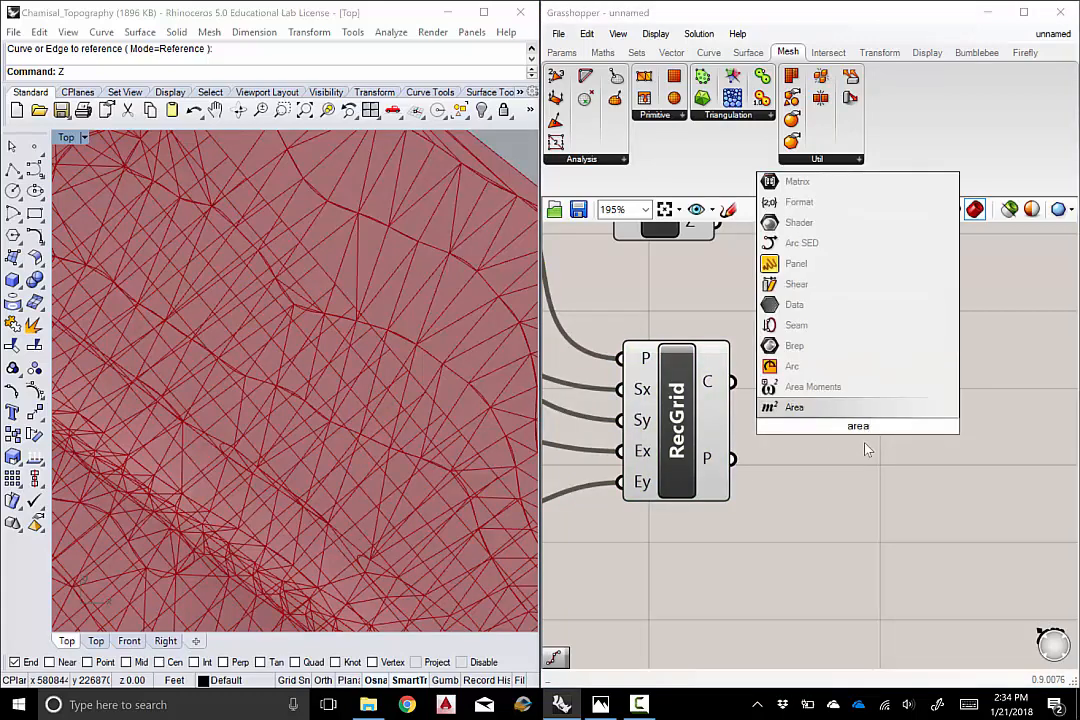
pyautogui.press('Return')
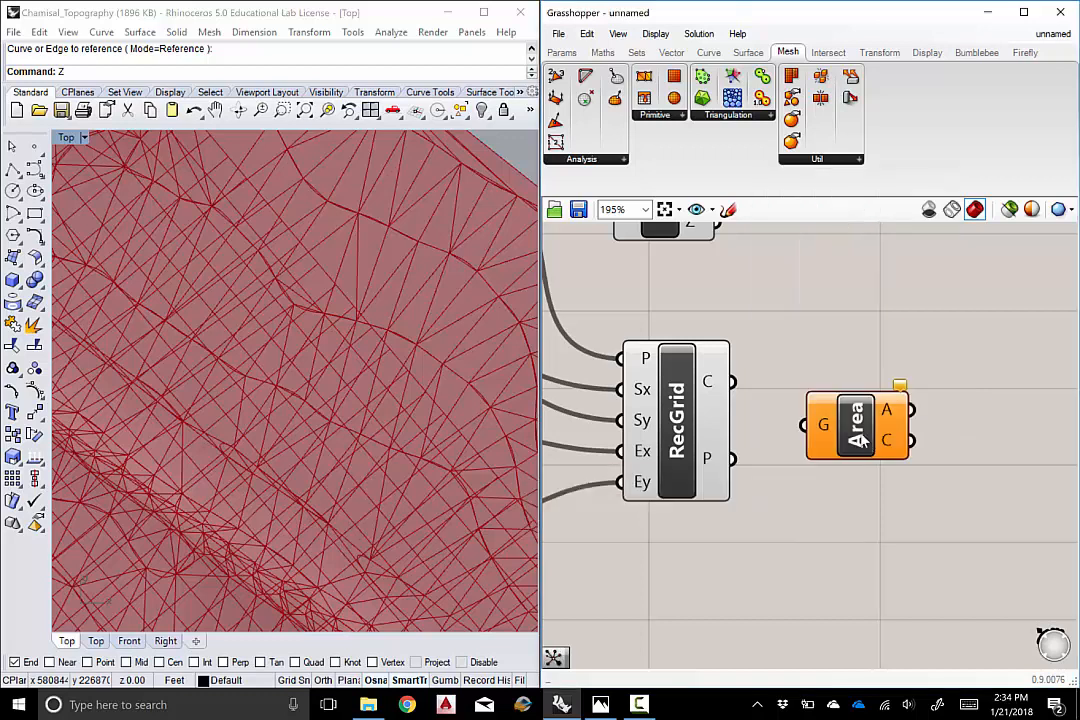
pyautogui.moveTo(862, 432); pyautogui.dragTo(879, 404)
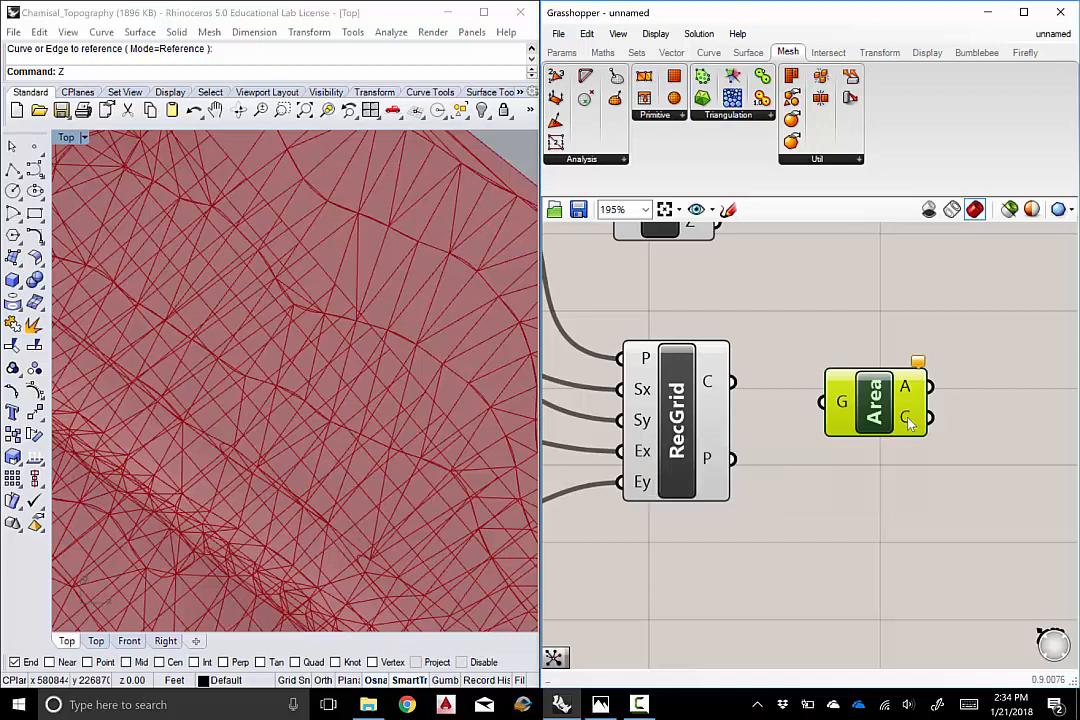
# Line up the Area component with RecGrid's Cells output and wire Cells into its Geometry input
pyautogui.moveTo(877, 420); pyautogui.dragTo(874, 401)
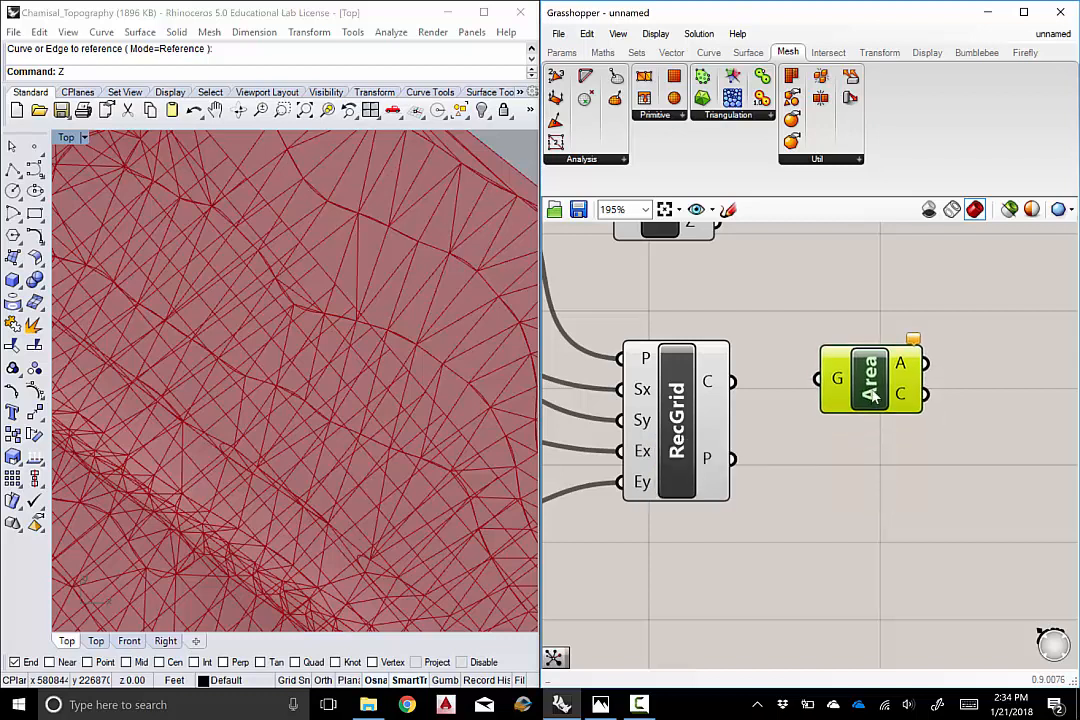
pyautogui.moveTo(733, 385); pyautogui.dragTo(815, 392)
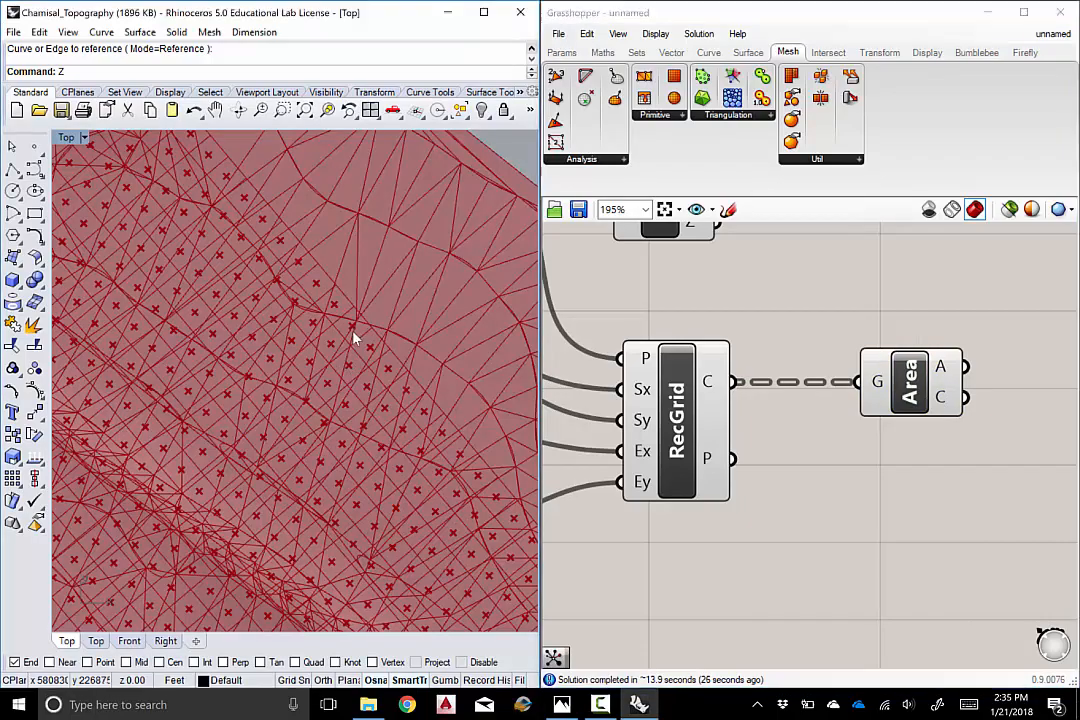
# Examine the grid-cell centroids over the terrain mesh in the top view, from close up to the mesh corner
pyautogui.moveTo(355, 336); pyautogui.dragTo(368, 307, button='right')
pyautogui.scroll(-10, 368, 307)
pyautogui.scroll(10, 340, 362)
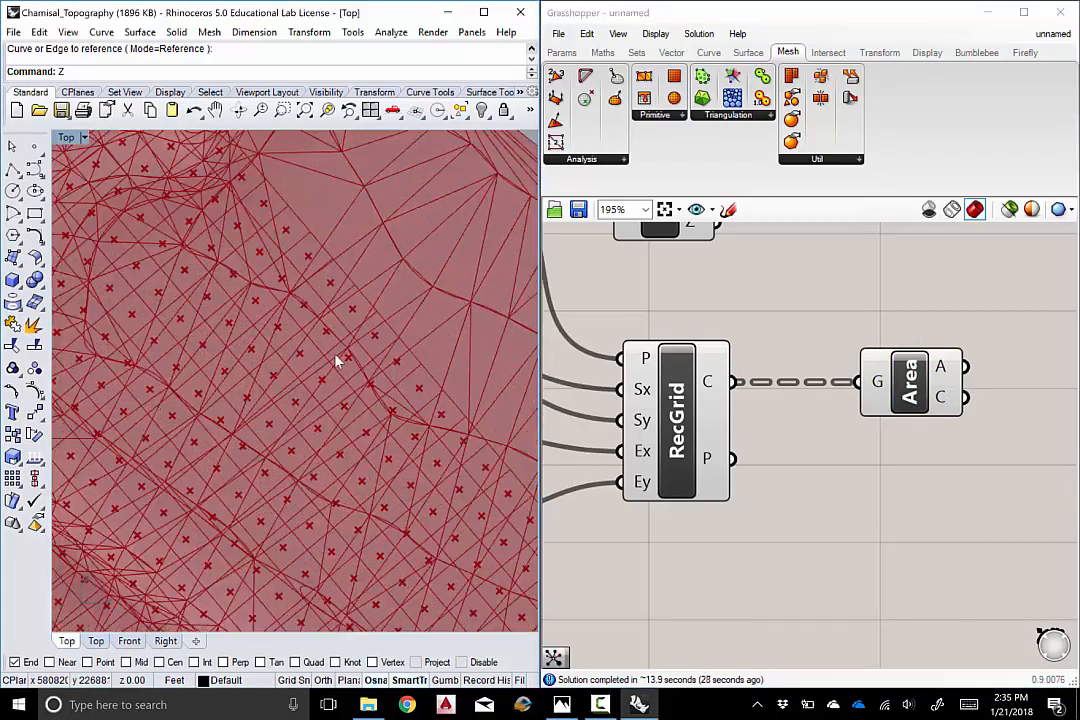
pyautogui.moveTo(337, 359); pyautogui.dragTo(390, 366, button='right')
pyautogui.scroll(-7, 340, 328)
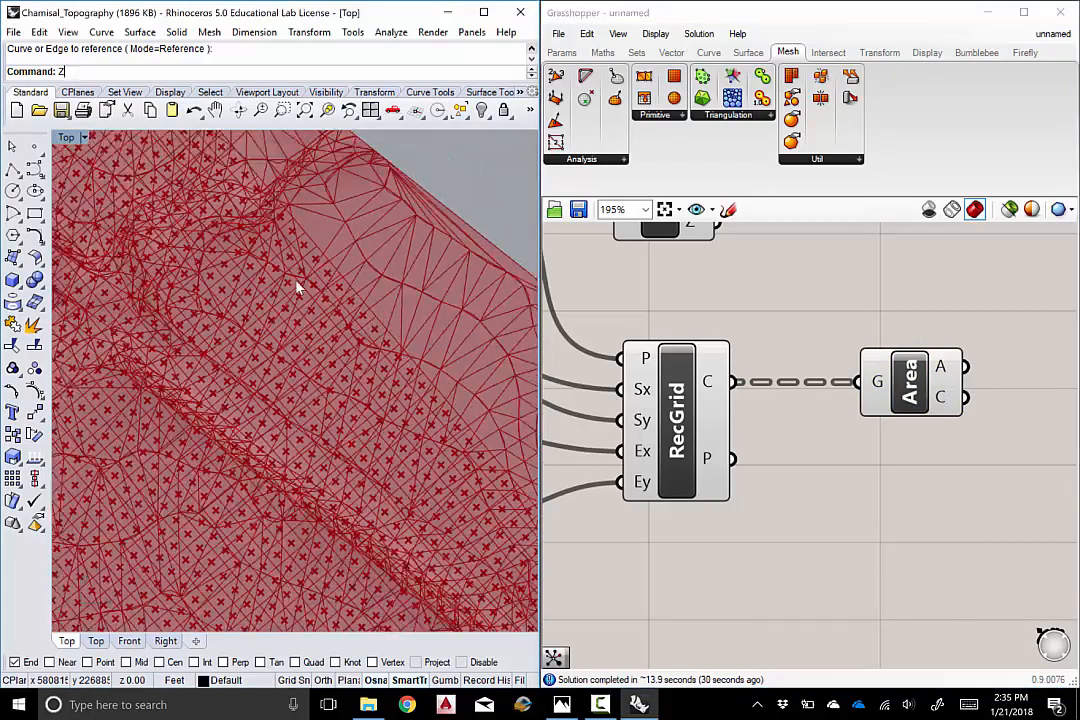
pyautogui.scroll(-6, 330, 303)
pyautogui.moveTo(331, 304); pyautogui.dragTo(361, 309, button='right')
pyautogui.scroll(-5, 361, 309)
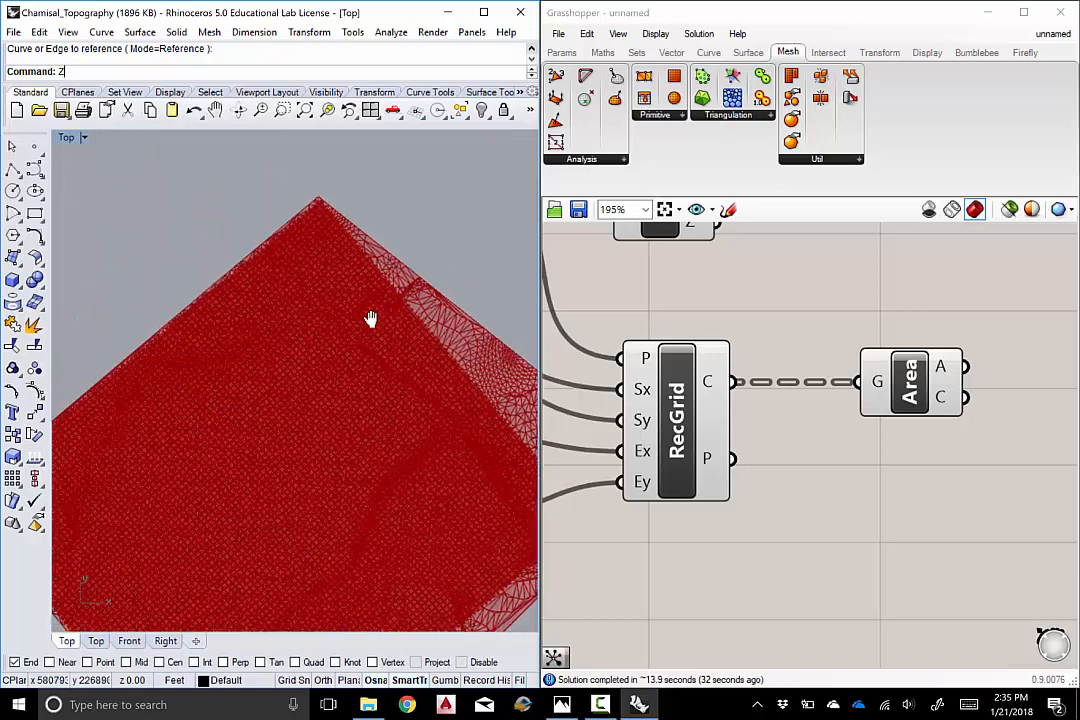
# Set the viewport to Perspective and examine how the flat grid of centroids lies relative to the terrain mesh
pyautogui.click(70, 142)
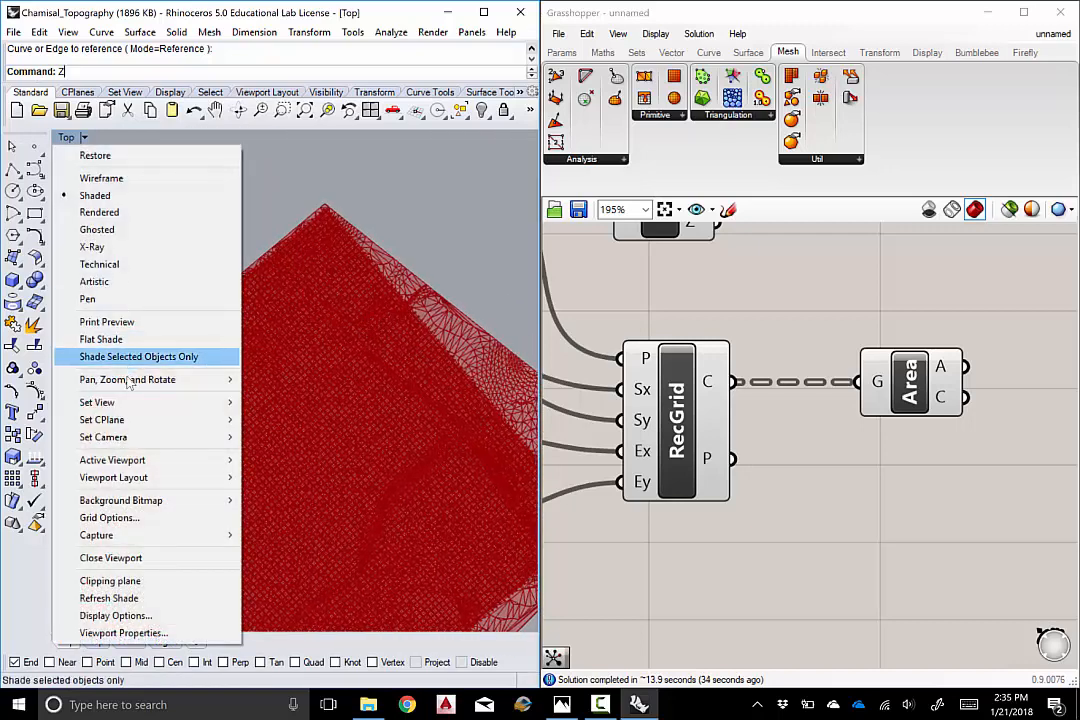
pyautogui.moveTo(130, 402)
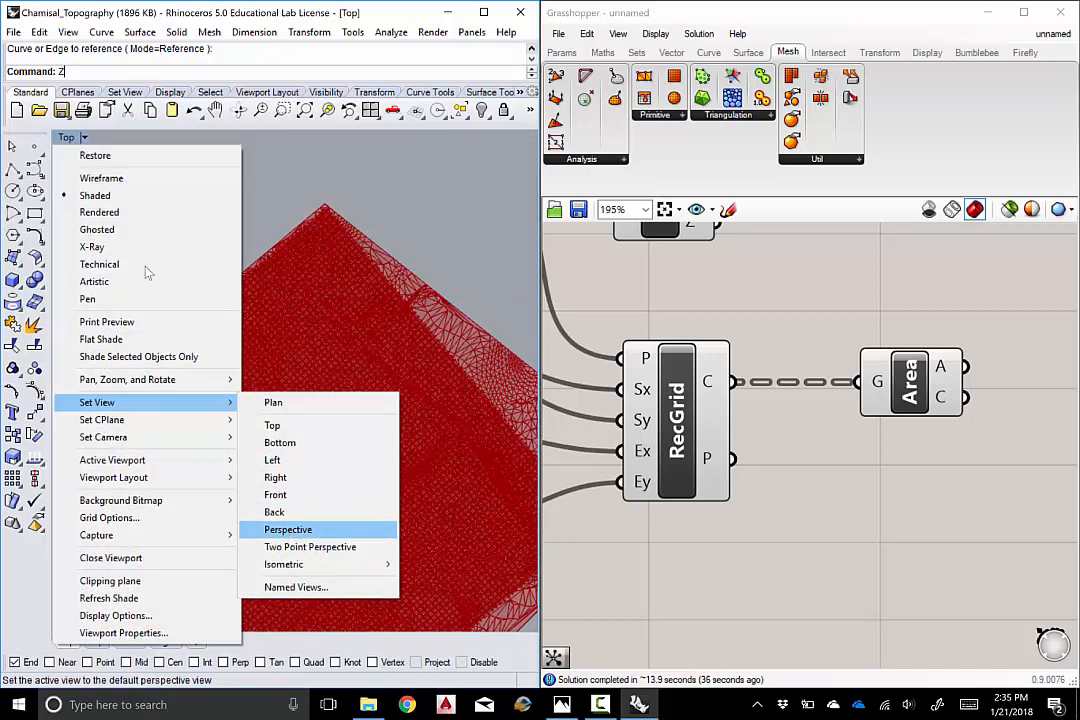
pyautogui.click(288, 529)
pyautogui.scroll(8, 333, 392)
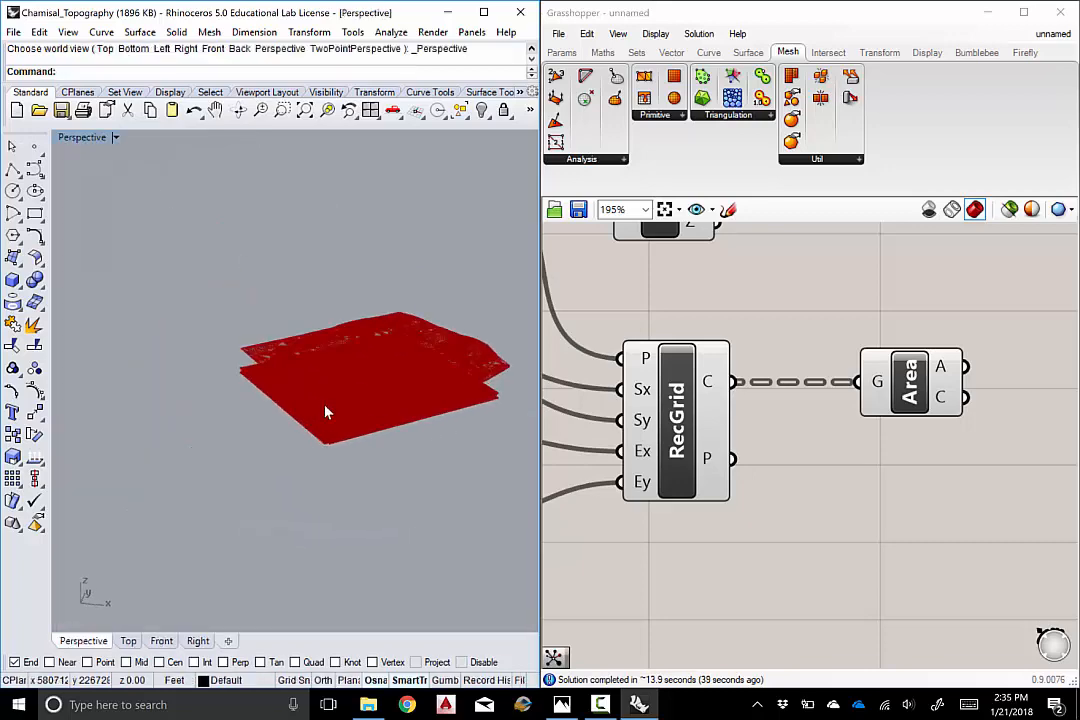
pyautogui.scroll(-4, 245, 346)
pyautogui.moveTo(370, 360); pyautogui.dragTo(430, 468, button='right')
pyautogui.scroll(7, 385, 318)
pyautogui.scroll(-5, 330, 410)
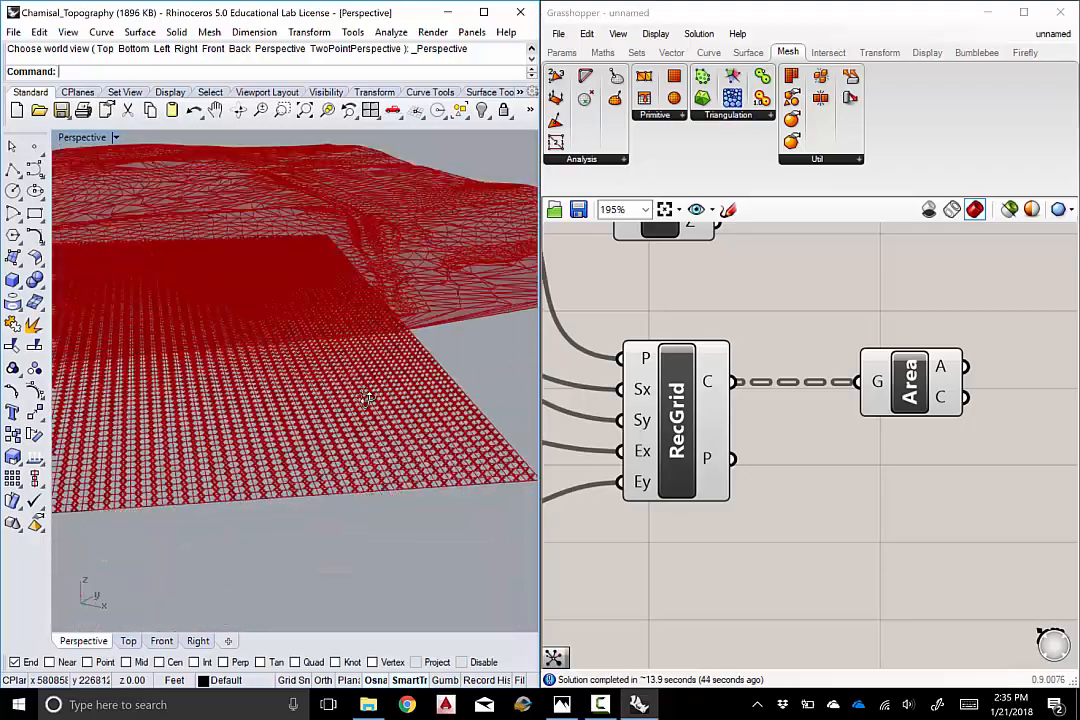
pyautogui.moveTo(362, 398); pyautogui.dragTo(318, 350, button='right')
pyautogui.scroll(4, 450, 349)
pyautogui.moveTo(465, 350); pyautogui.dragTo(475, 410, button='right')
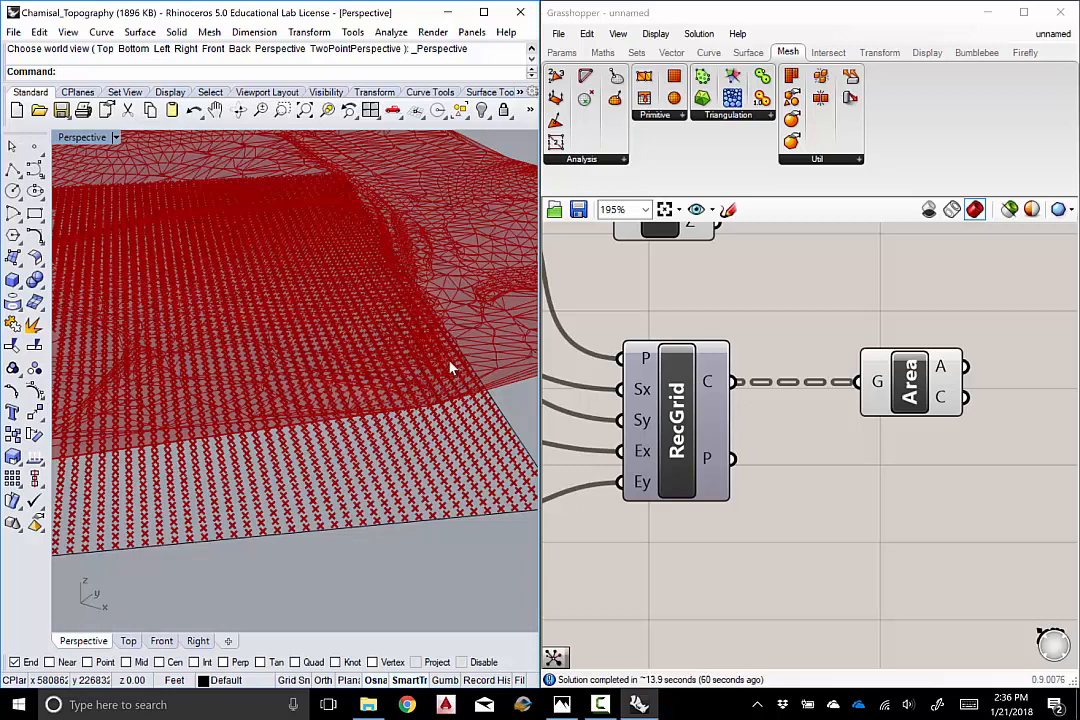
pyautogui.moveTo(453, 369); pyautogui.dragTo(407, 369, button='right')
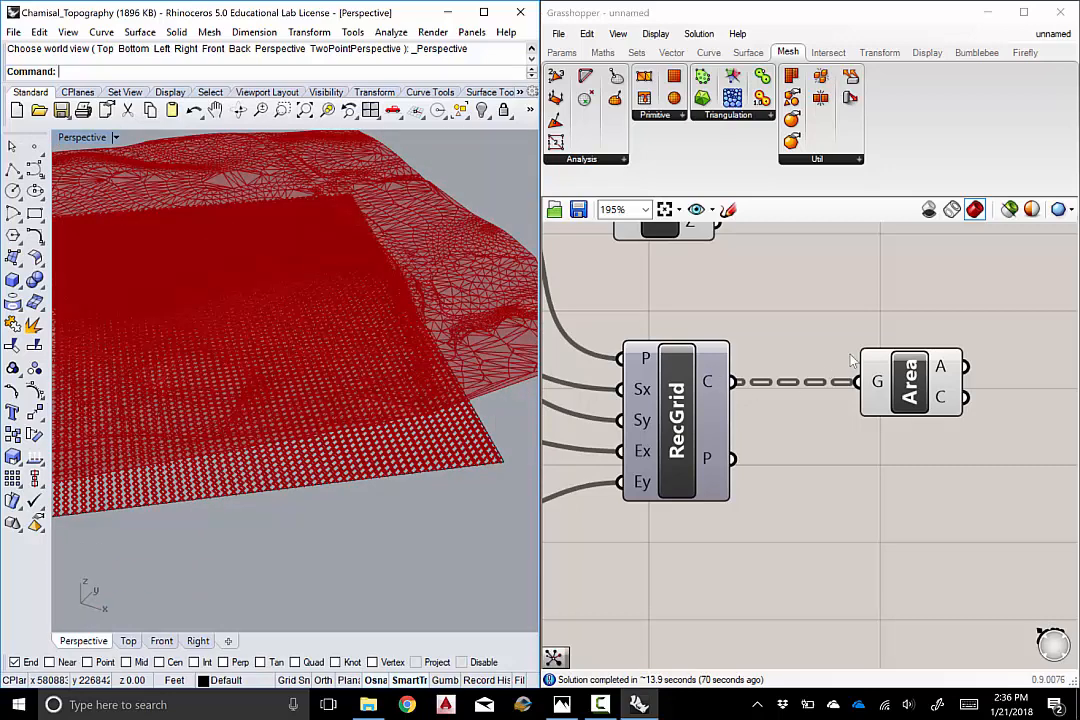
# Add a Project Point component beside the Area component, wire the Area centroids into its Point input, and straighten the wire
pyautogui.moveTo(990, 378); pyautogui.dragTo(768, 398, button='right')
pyautogui.scroll(-3, 767, 398)
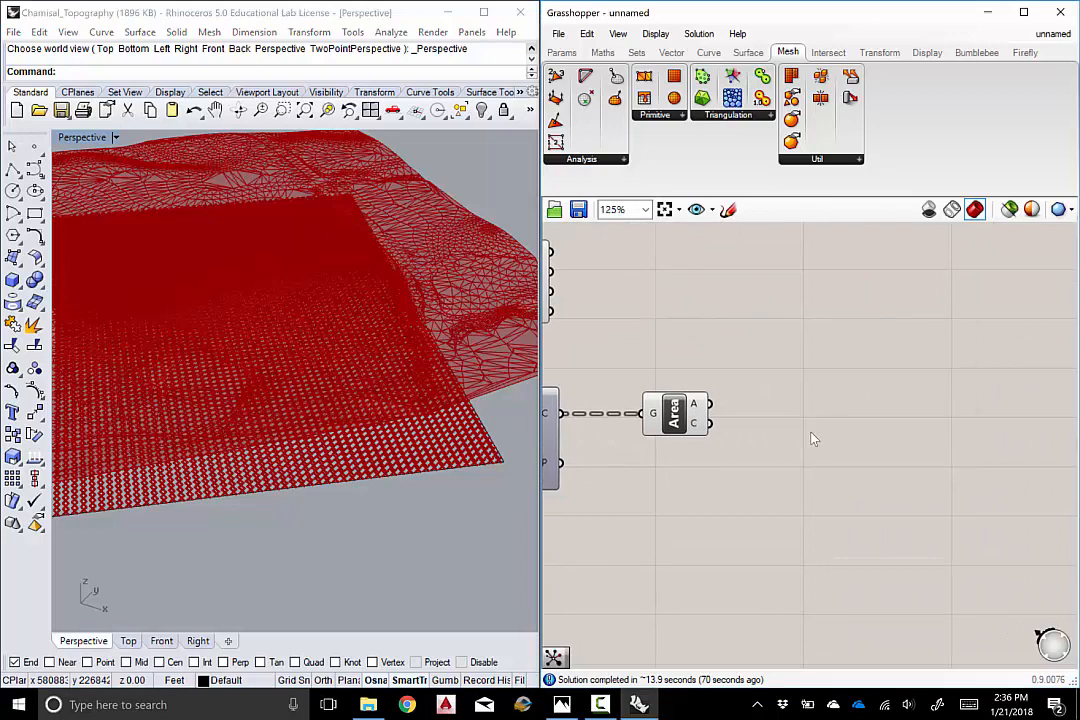
pyautogui.doubleClick(873, 430)
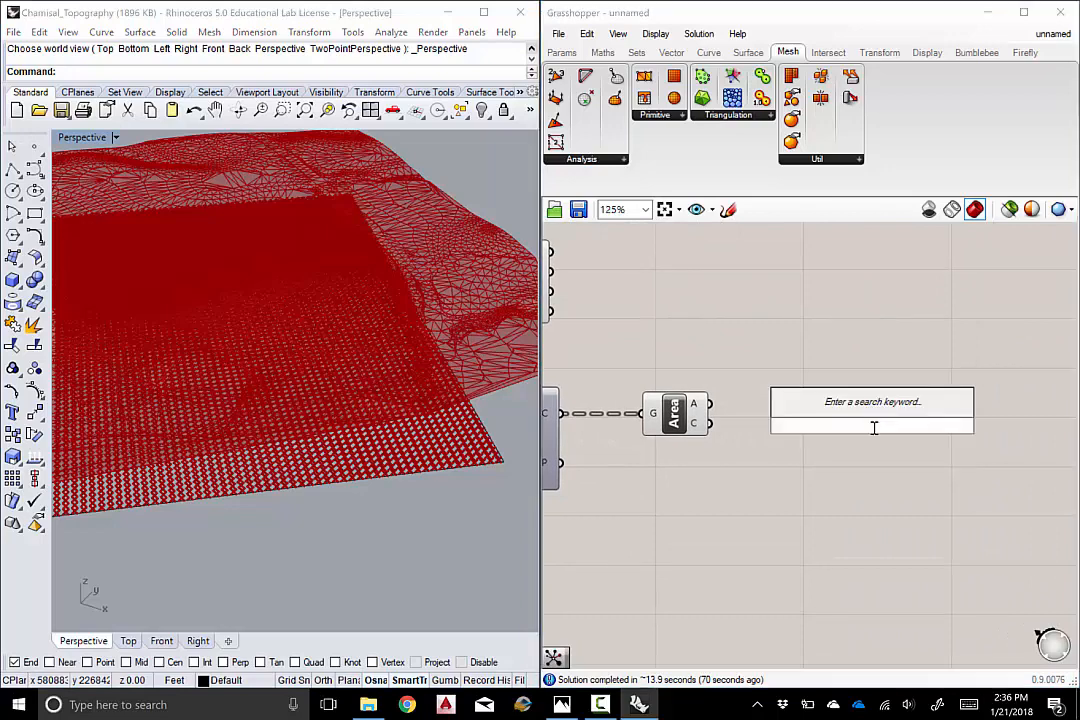
pyautogui.write('project')
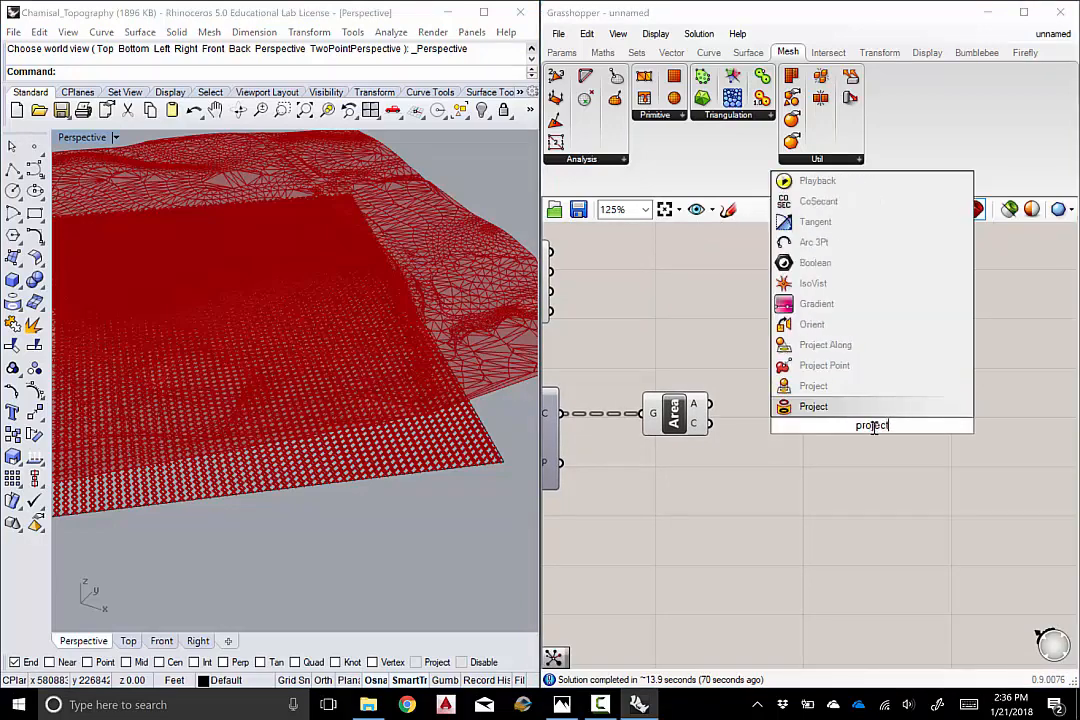
pyautogui.click(845, 366)
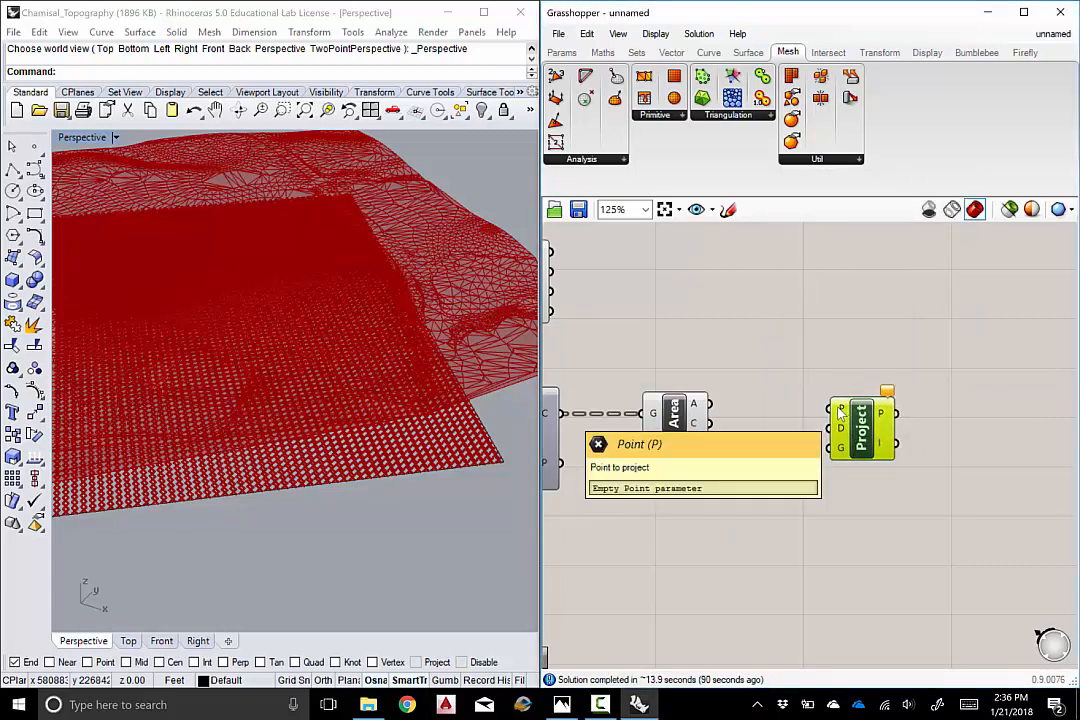
pyautogui.moveTo(709, 423); pyautogui.dragTo(830, 410)
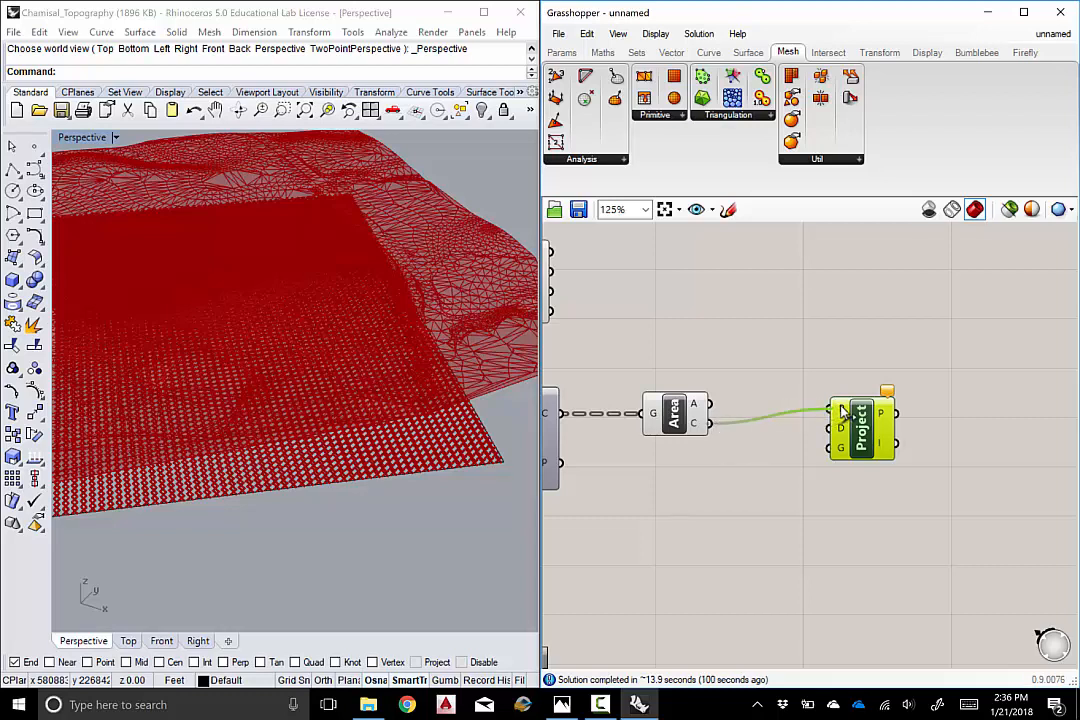
pyautogui.moveTo(871, 428); pyautogui.dragTo(883, 443)
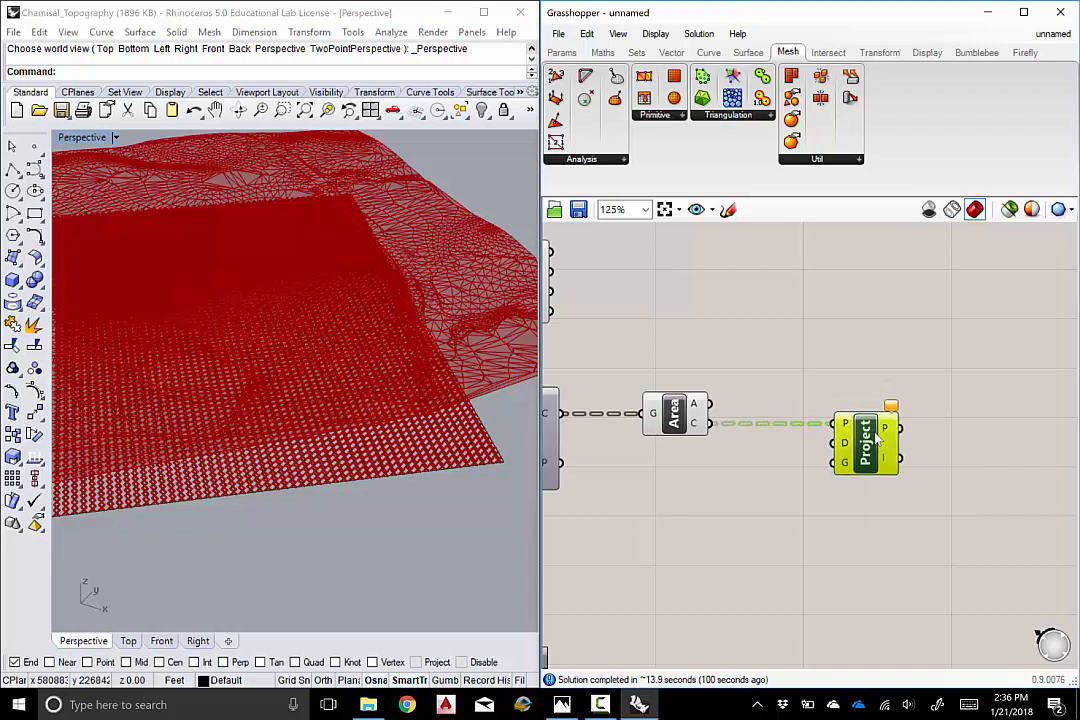
# Check the projection direction against DePlane's Z-Axis vector and wire the Z-Axis output into the Project component's Direction input
pyautogui.moveTo(853, 447)
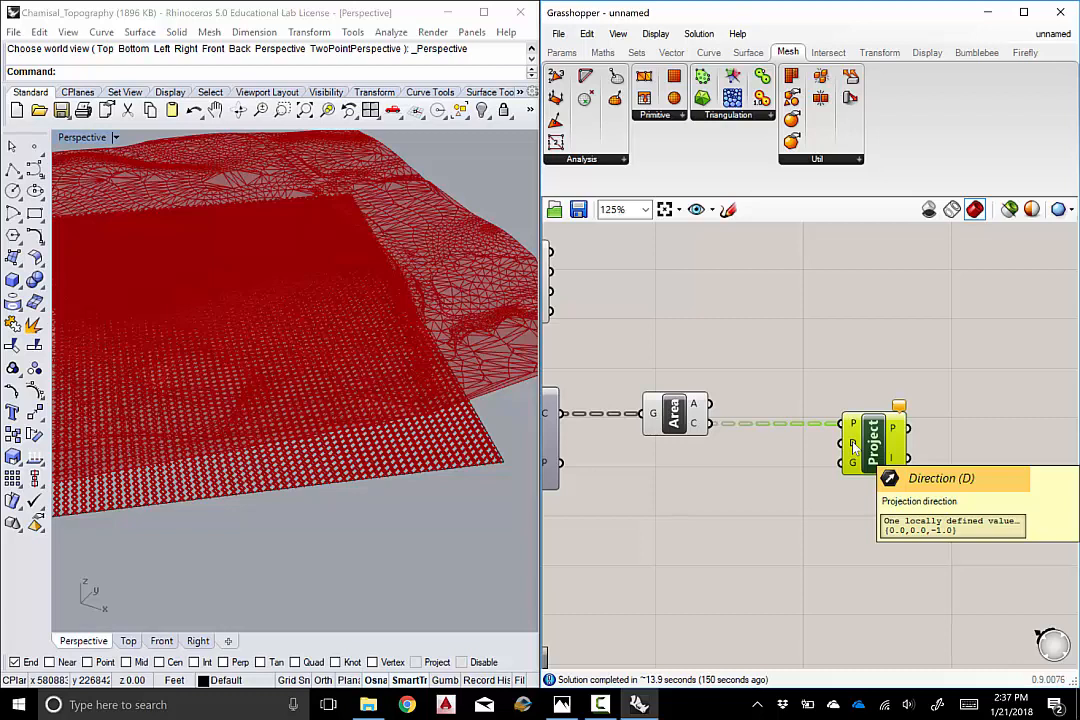
pyautogui.moveTo(805, 496); pyautogui.dragTo(857, 529, button='right')
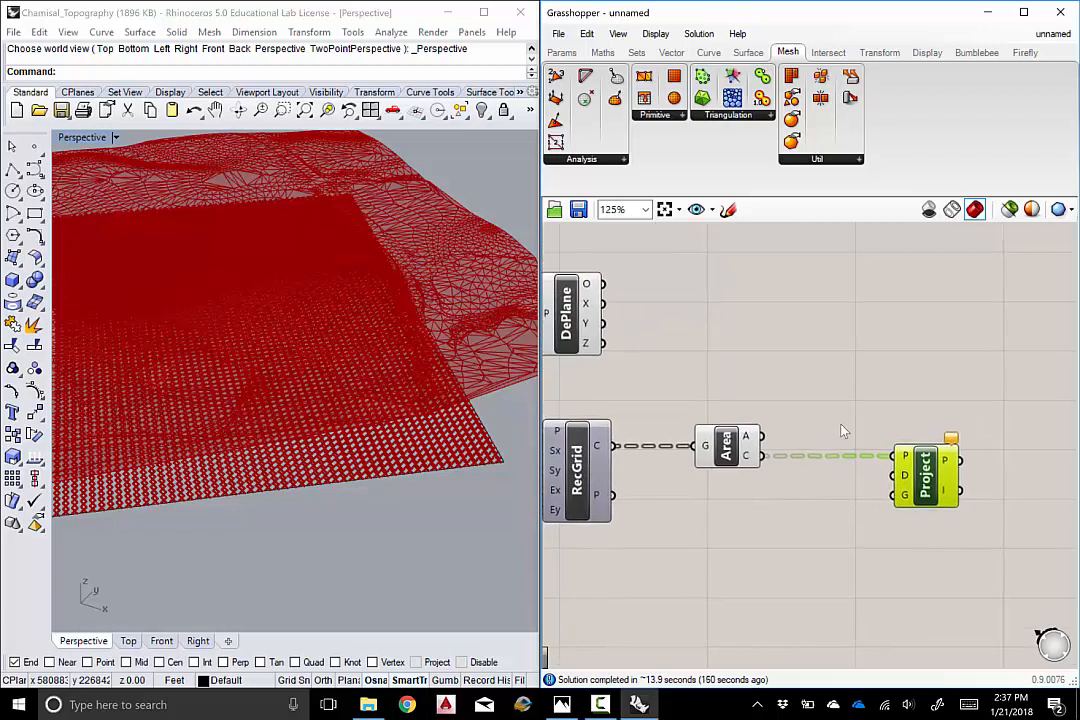
pyautogui.moveTo(826, 398); pyautogui.dragTo(845, 362, button='right')
pyautogui.scroll(-3, 841, 369)
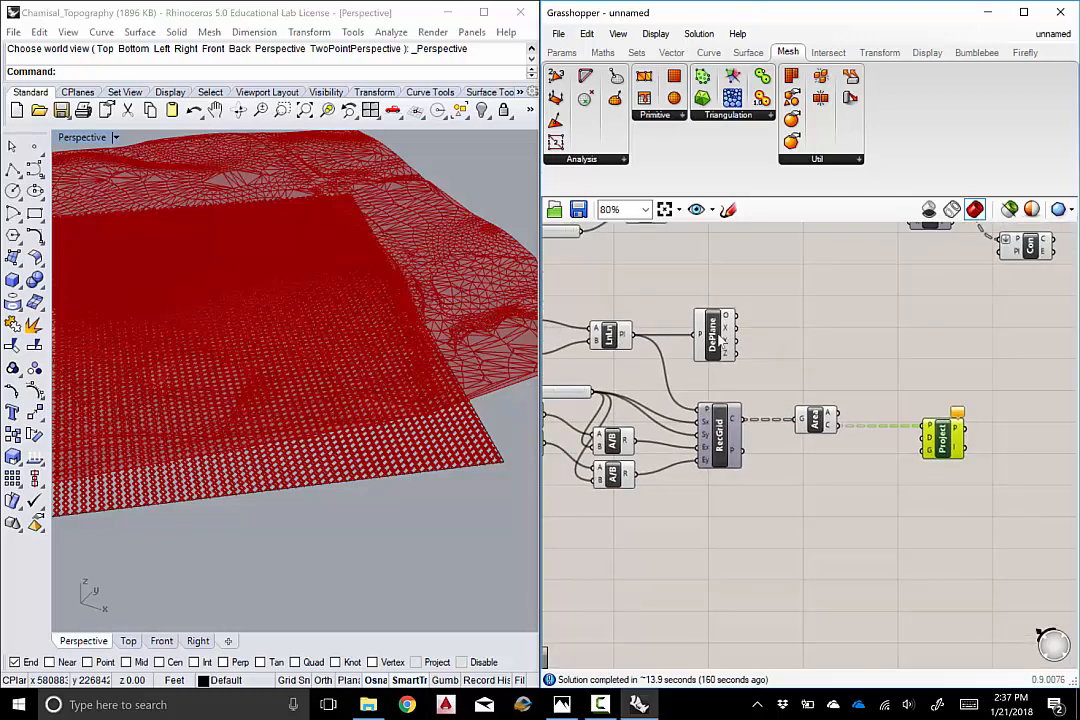
pyautogui.moveTo(718, 331); pyautogui.dragTo(702, 323, button='right')
pyautogui.scroll(3, 705, 322)
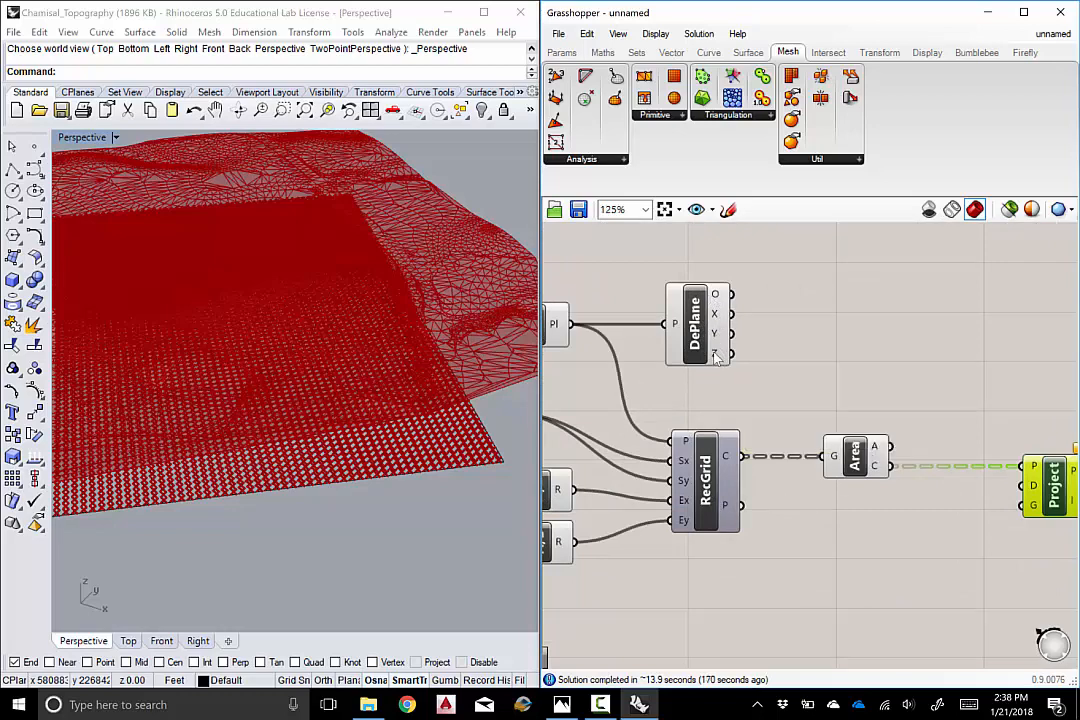
pyautogui.moveTo(716, 357)
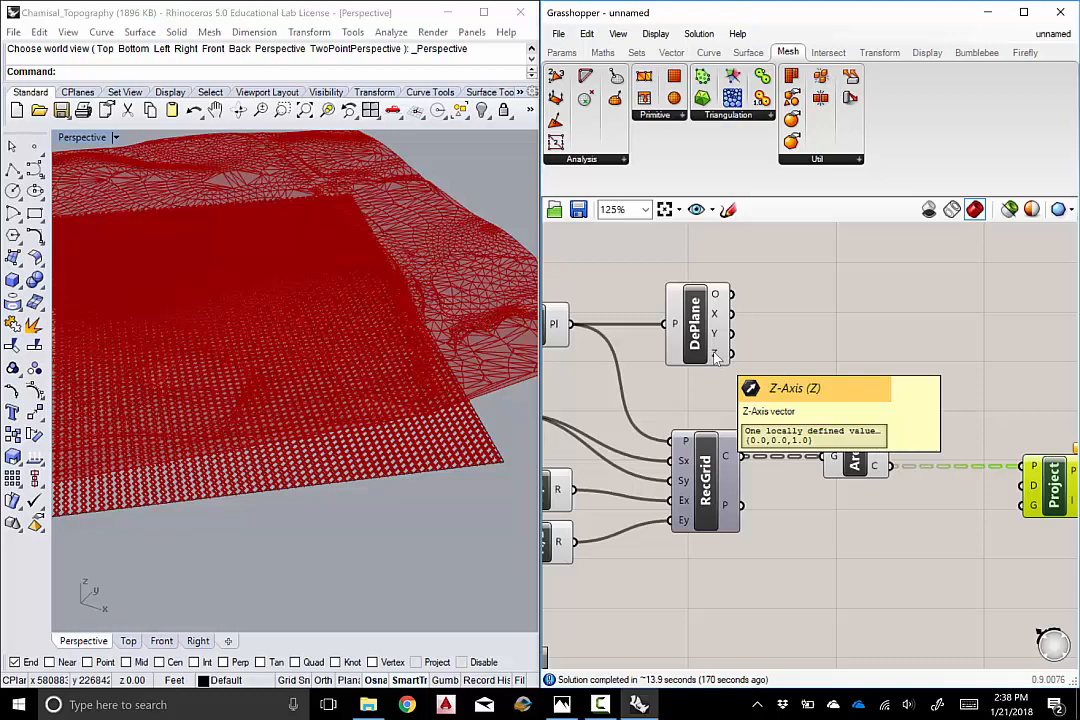
pyautogui.moveTo(790, 337); pyautogui.dragTo(720, 306)
pyautogui.click(793, 346)
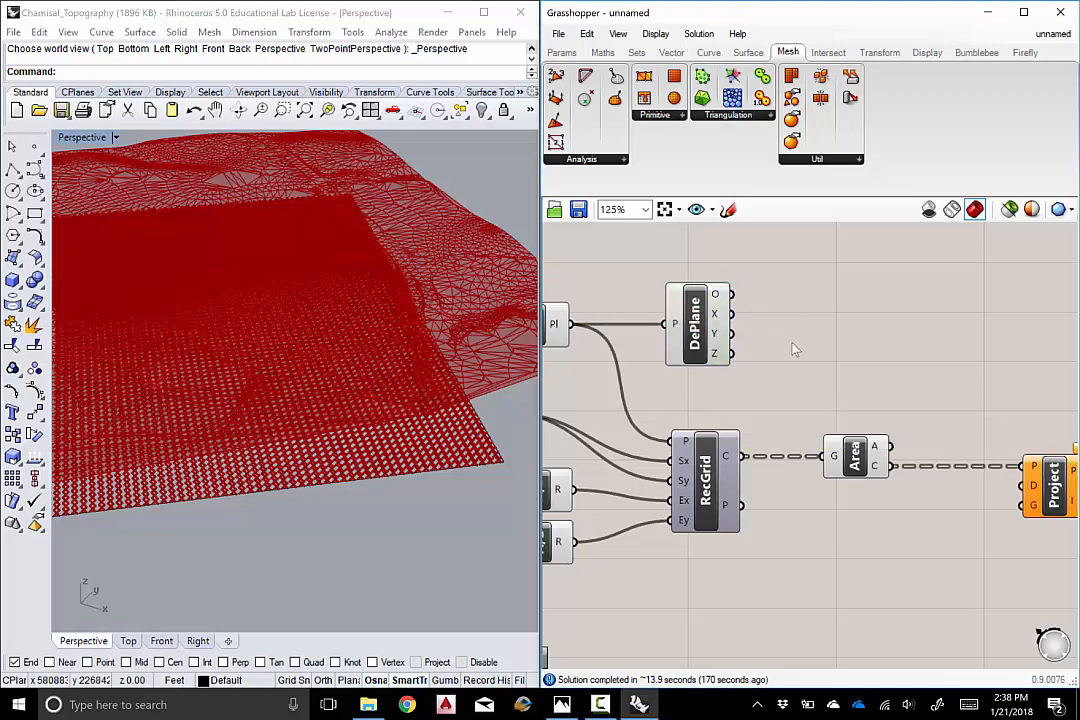
pyautogui.moveTo(853, 337); pyautogui.dragTo(738, 297, button='right')
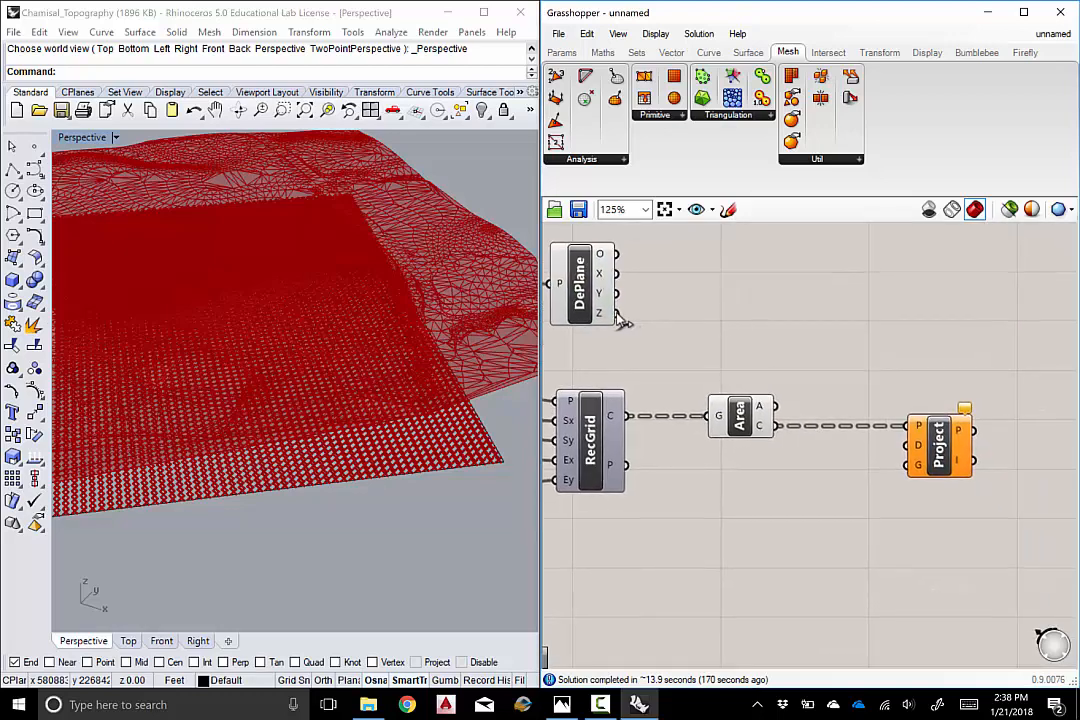
pyautogui.moveTo(616, 313); pyautogui.dragTo(905, 450)
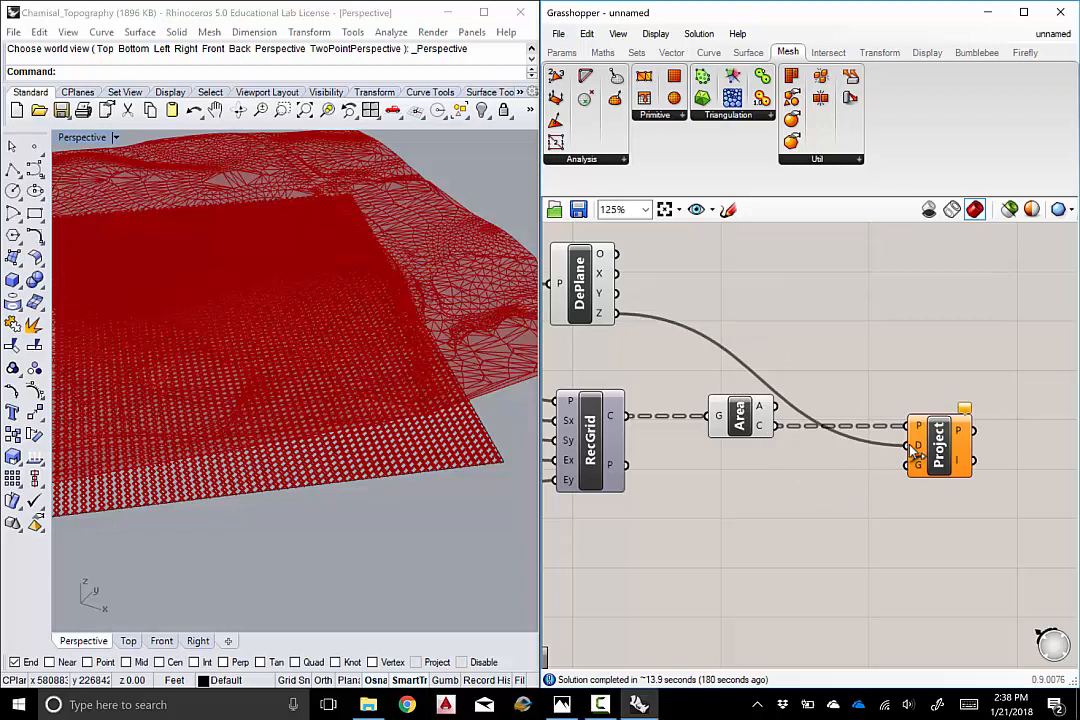
pyautogui.moveTo(918, 451); pyautogui.dragTo(926, 454)
pyautogui.moveTo(926, 454)
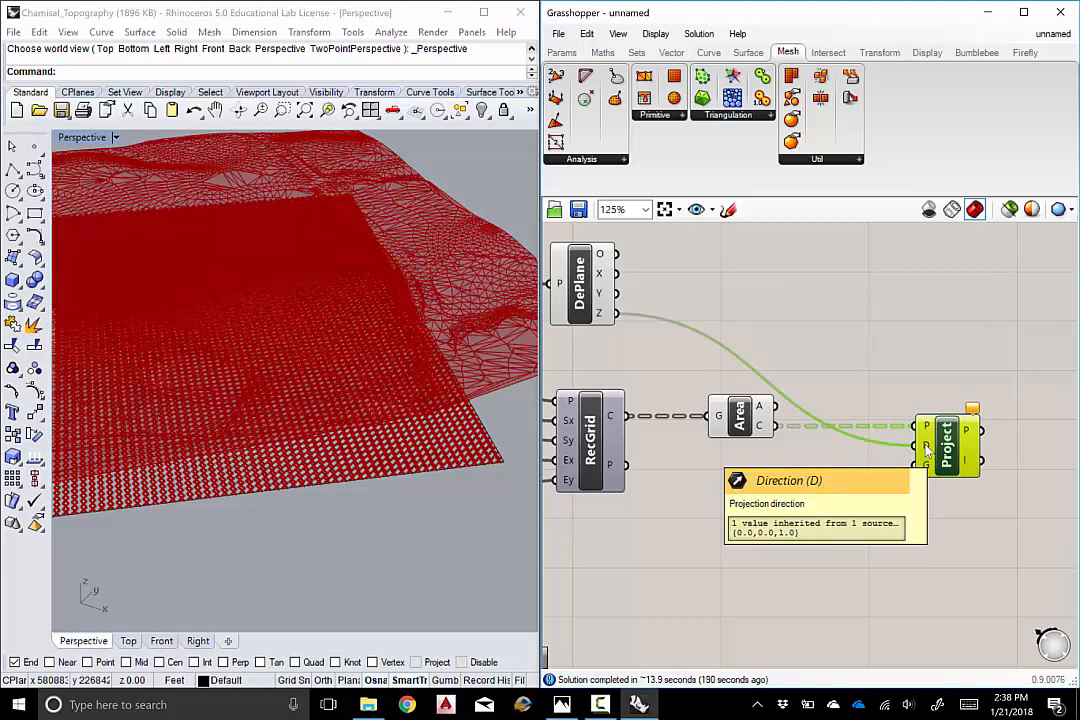
# Wire the Delaunay terrain mesh output into the Project component's Geometry input
pyautogui.moveTo(926, 468)
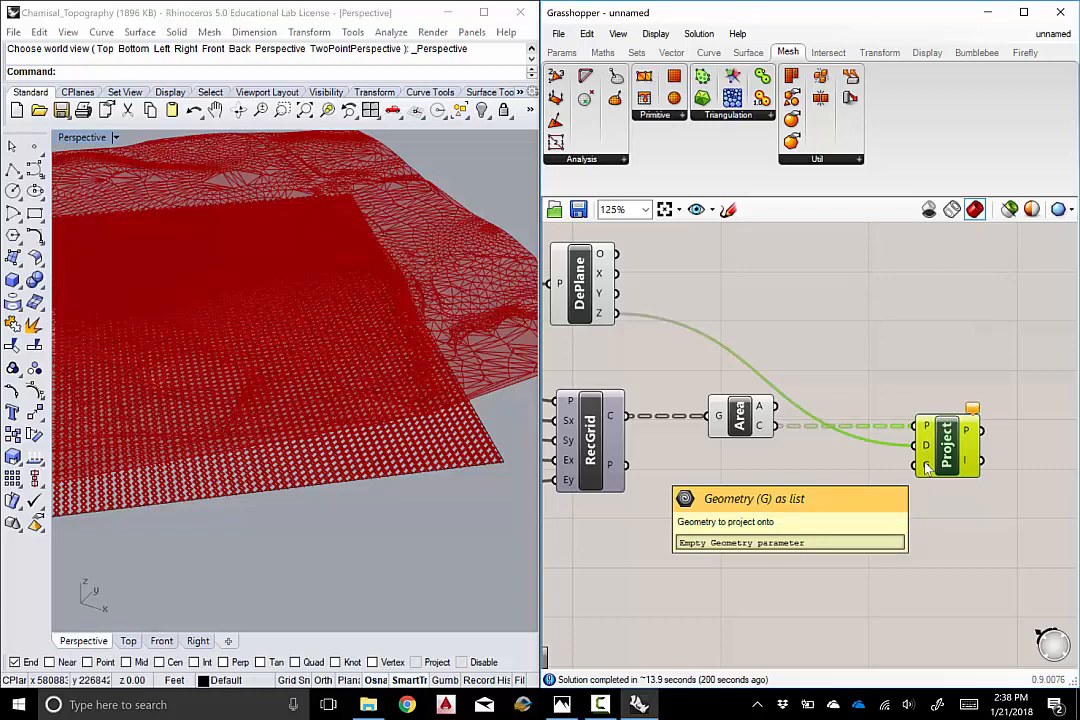
pyautogui.moveTo(930, 523); pyautogui.dragTo(841, 557, button='right')
pyautogui.scroll(-5, 838, 459)
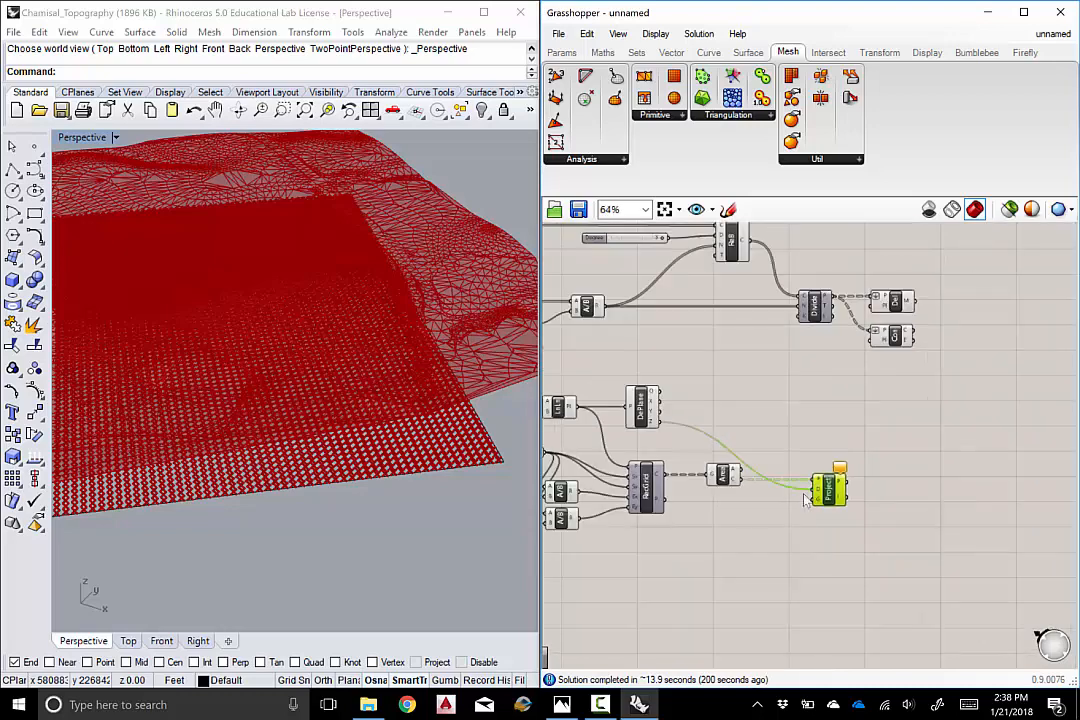
pyautogui.scroll(3, 825, 470)
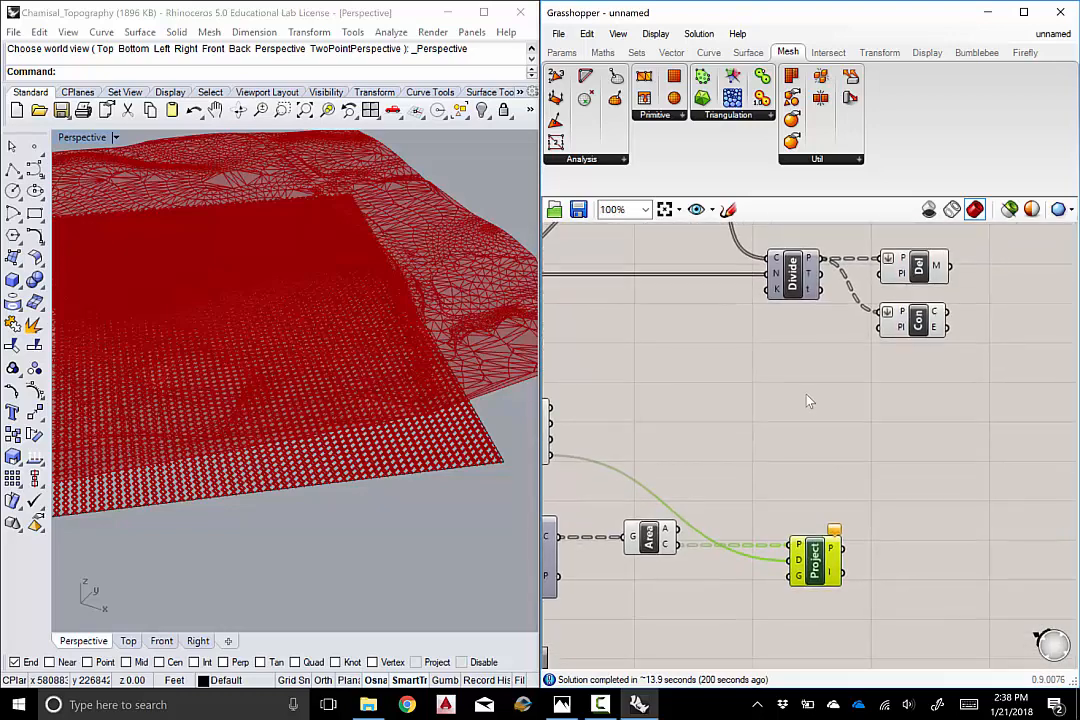
pyautogui.moveTo(877, 386); pyautogui.dragTo(862, 375, button='right')
pyautogui.click(902, 264)
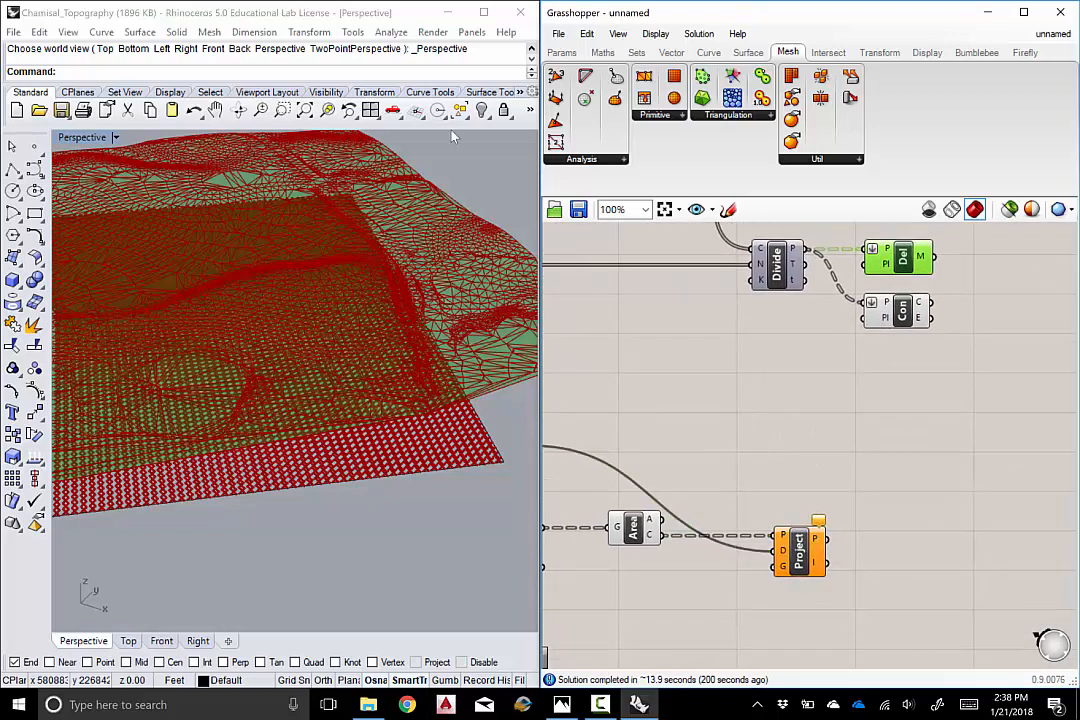
pyautogui.moveTo(933, 257); pyautogui.dragTo(782, 566)
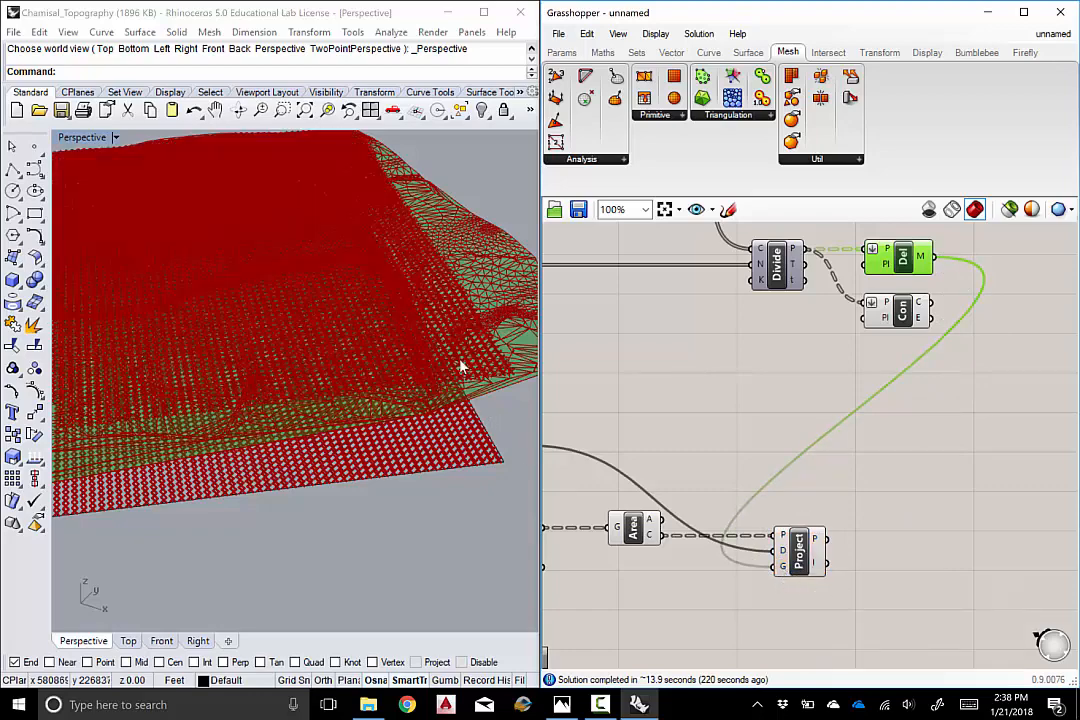
# Examine the centroids projected onto the terrain mesh and review the connected RecGrid, Area and Project components
pyautogui.moveTo(461, 364)
pyautogui.mouseDown(button='right')
pyautogui.moveTo(441, 415)
pyautogui.moveTo(482, 362)
pyautogui.moveTo(451, 366)
pyautogui.moveTo(450, 402)
pyautogui.moveTo(479, 337)
pyautogui.moveTo(442, 362)
pyautogui.moveTo(441, 349)
pyautogui.moveTo(452, 355)
pyautogui.mouseUp(button='right')
pyautogui.scroll(10, 470, 366)
pyautogui.scroll(-8, 474, 374)
pyautogui.scroll(5, 481, 364)
pyautogui.scroll(4, 446, 380)
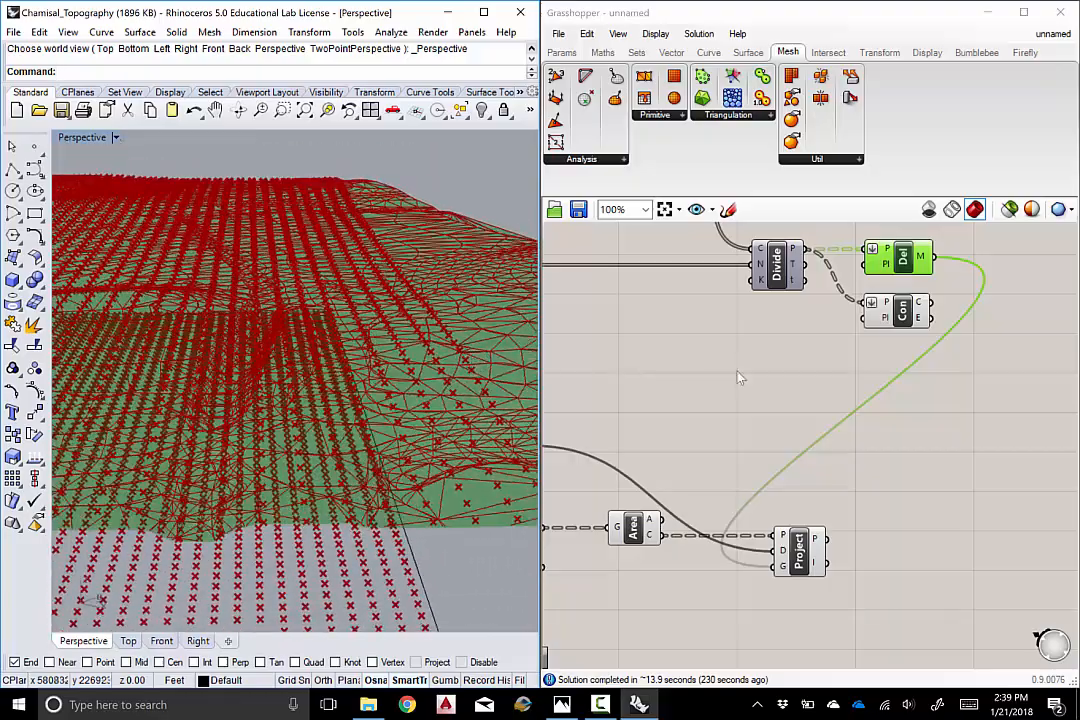
pyautogui.moveTo(718, 396); pyautogui.dragTo(786, 391, button='right')
pyautogui.scroll(-2, 769, 386)
pyautogui.scroll(4, 863, 381)
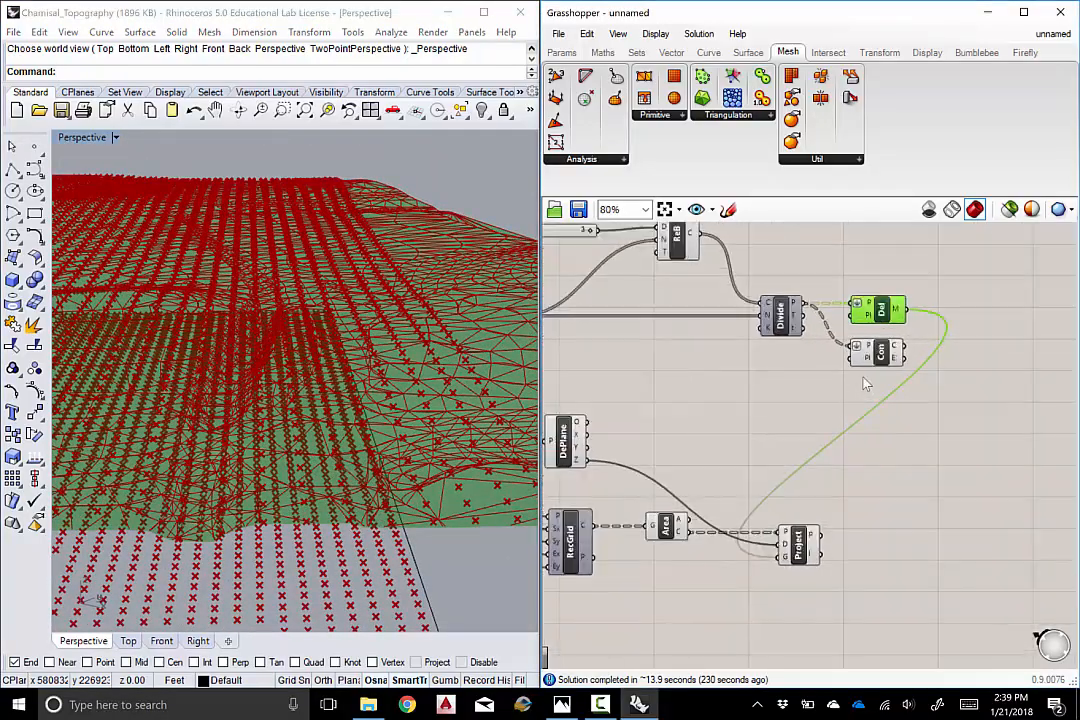
pyautogui.moveTo(793, 449); pyautogui.dragTo(822, 387, button='right')
pyautogui.moveTo(828, 476); pyautogui.dragTo(863, 416, button='right')
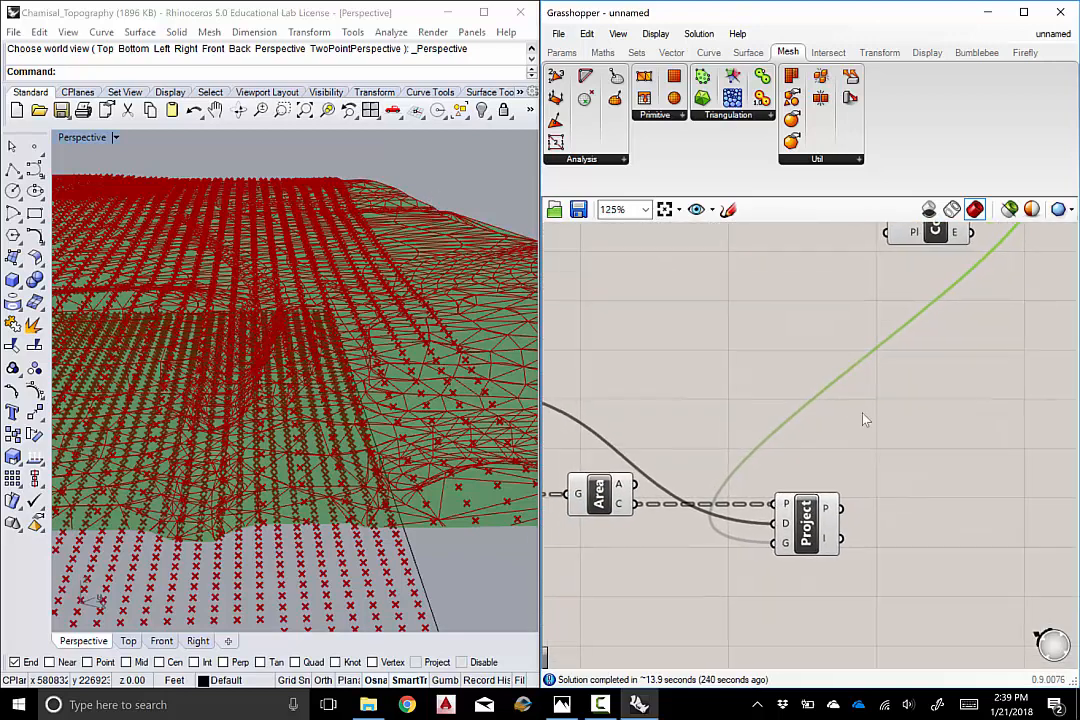
pyautogui.moveTo(612, 511); pyautogui.dragTo(767, 488, button='right')
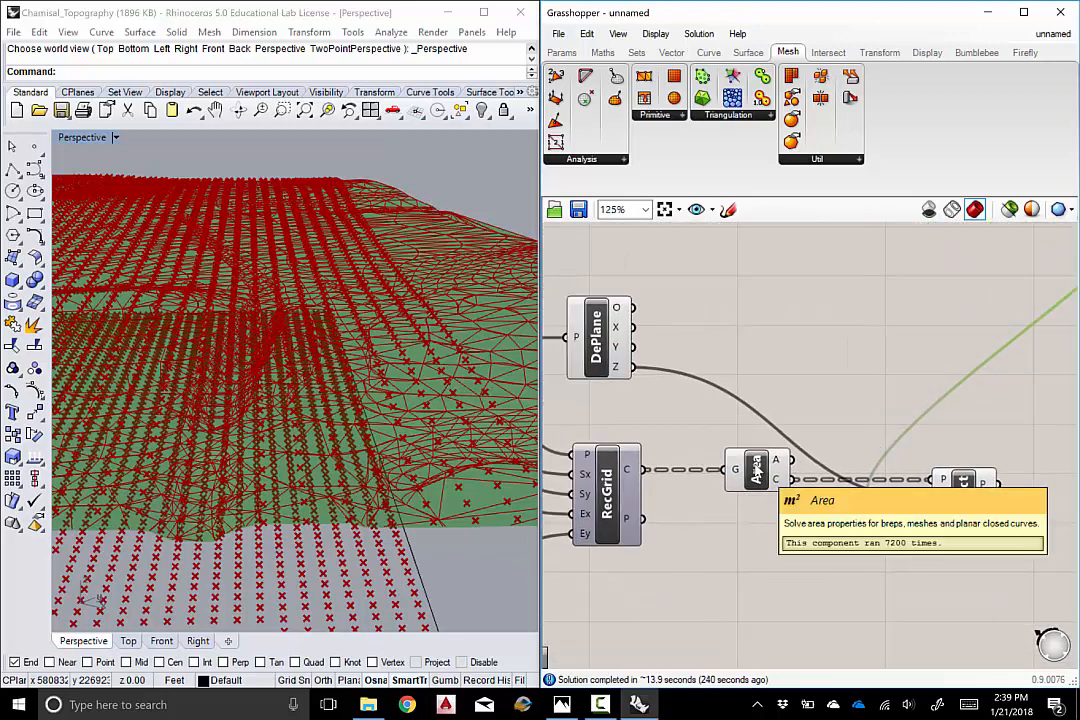
# Turn off the preview of the Area component to hide the flat centroids below the terrain
pyautogui.rightClick(768, 487)
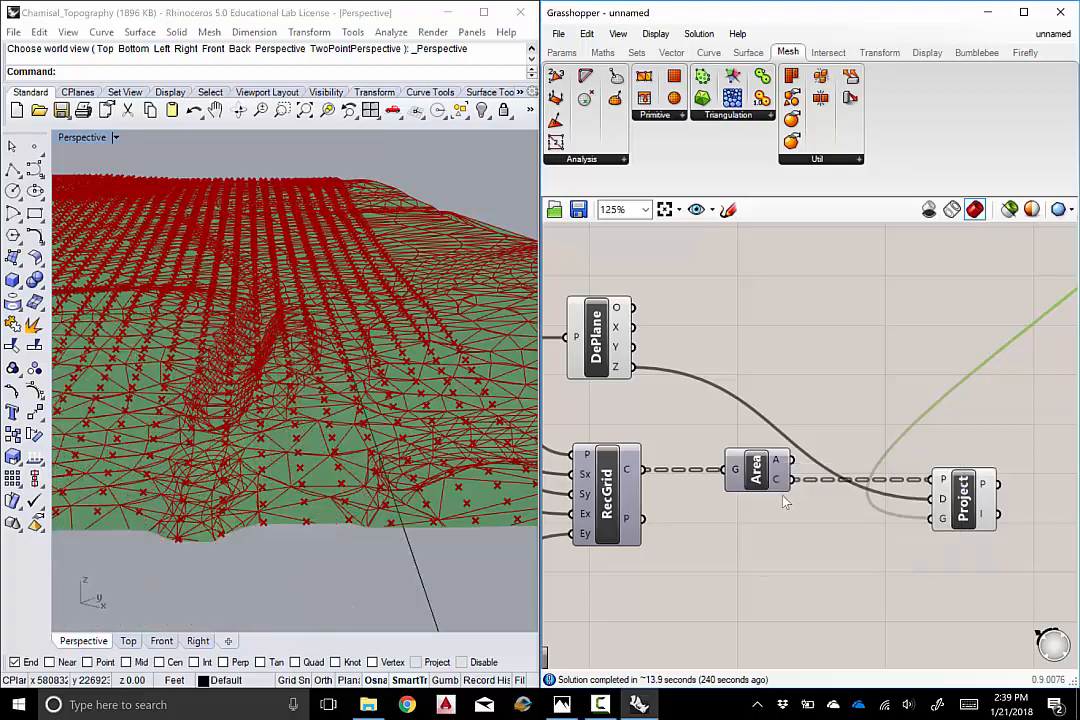
pyautogui.click(374, 369)
pyautogui.moveTo(374, 369)
pyautogui.mouseDown(button='right')
pyautogui.moveTo(420, 360)
pyautogui.moveTo(386, 381)
pyautogui.mouseUp(button='right')
pyautogui.scroll(-6, 420, 360)
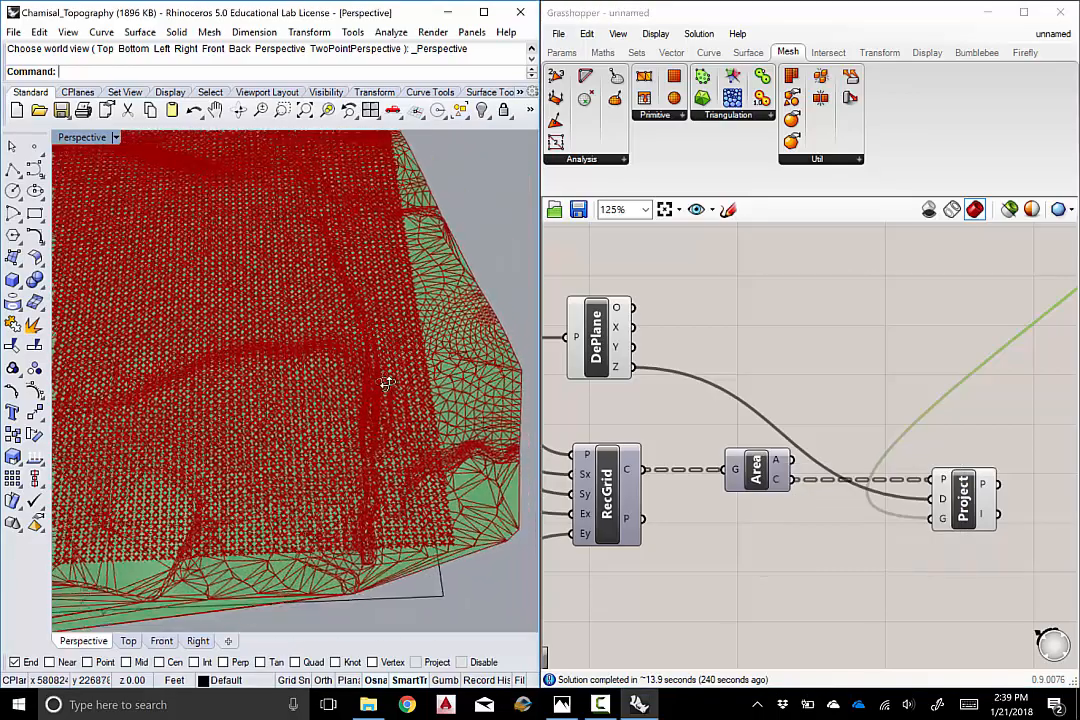
# Turn off the preview of the ReB rebuild-curve component that feeds Divide
pyautogui.moveTo(708, 366); pyautogui.dragTo(677, 411, button='right')
pyautogui.moveTo(769, 376); pyautogui.dragTo(766, 454, button='right')
pyautogui.moveTo(841, 347); pyautogui.dragTo(750, 430, button='right')
pyautogui.moveTo(825, 441); pyautogui.dragTo(964, 526, button='right')
pyautogui.moveTo(835, 482); pyautogui.dragTo(860, 533, button='right')
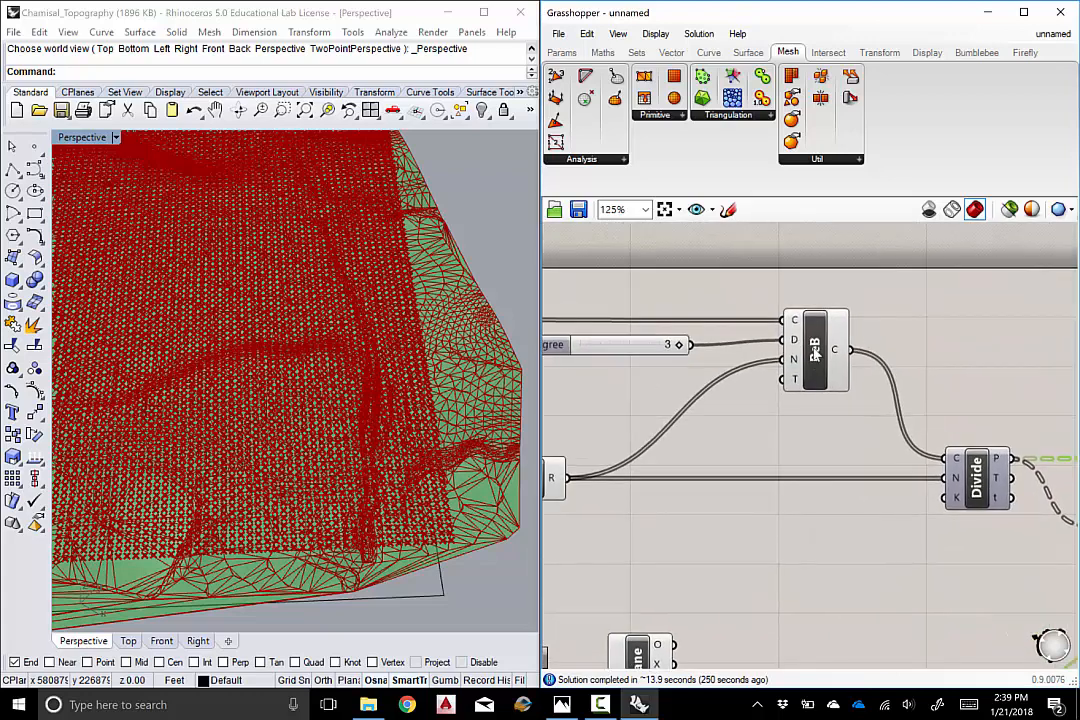
pyautogui.click(814, 350)
pyautogui.rightClick(814, 350)
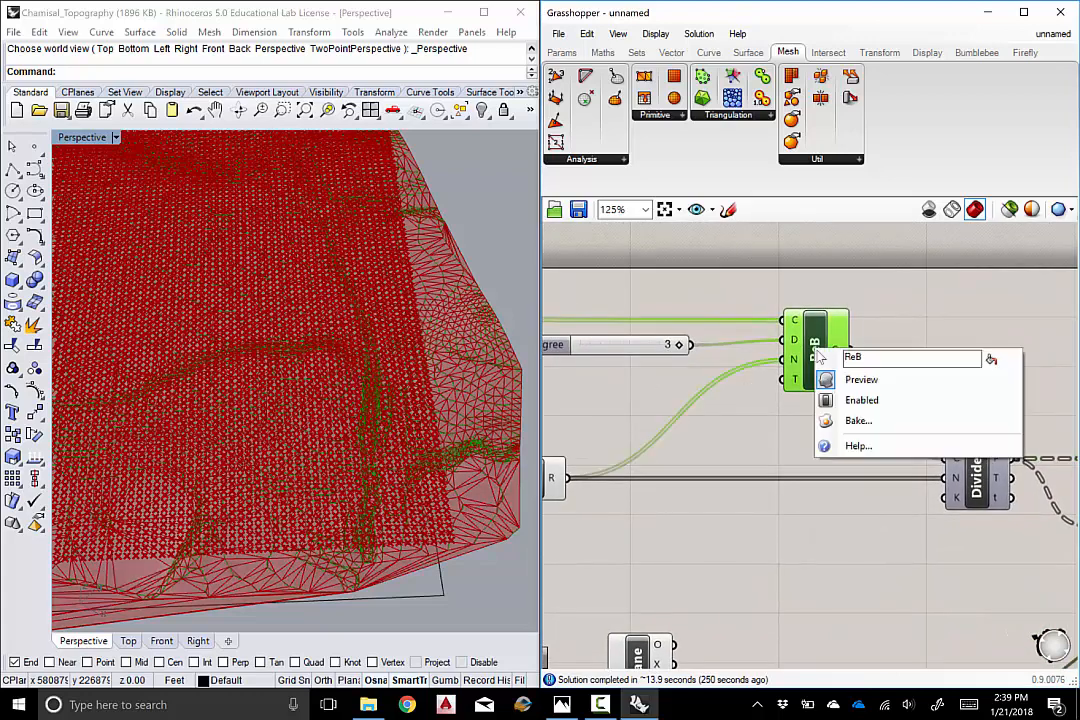
pyautogui.click(861, 378)
pyautogui.click(808, 540)
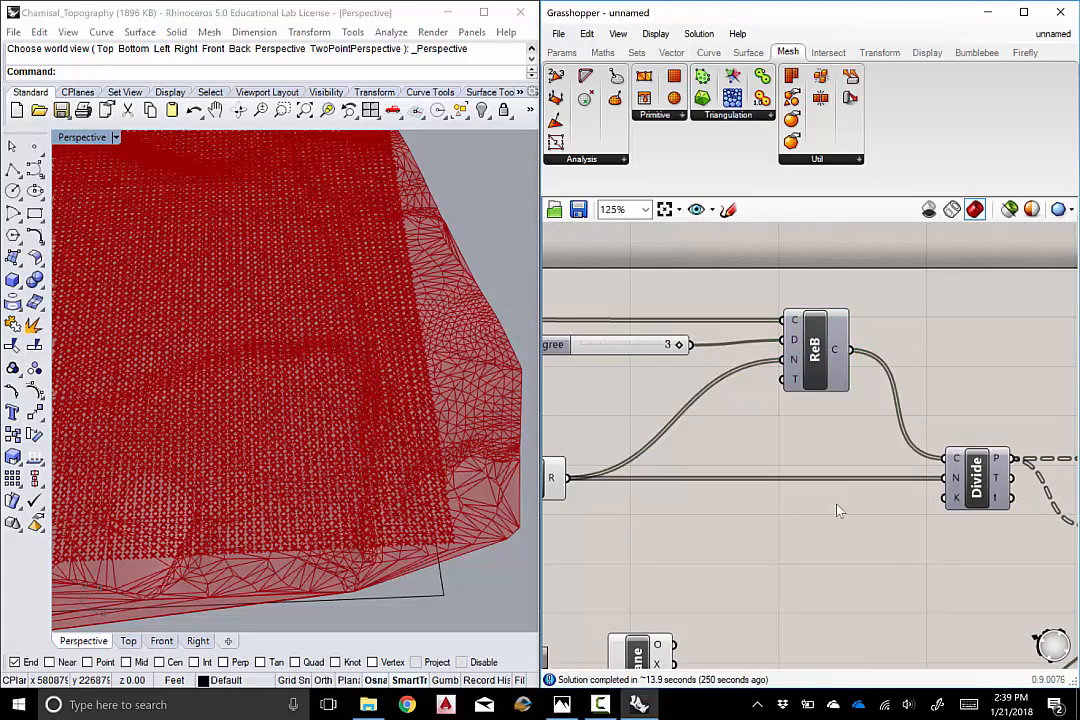
# Select the Project component and examine its highlighted points on the terrain mesh
pyautogui.scroll(-5, 839, 511)
pyautogui.scroll(4, 785, 457)
pyautogui.click(785, 457)
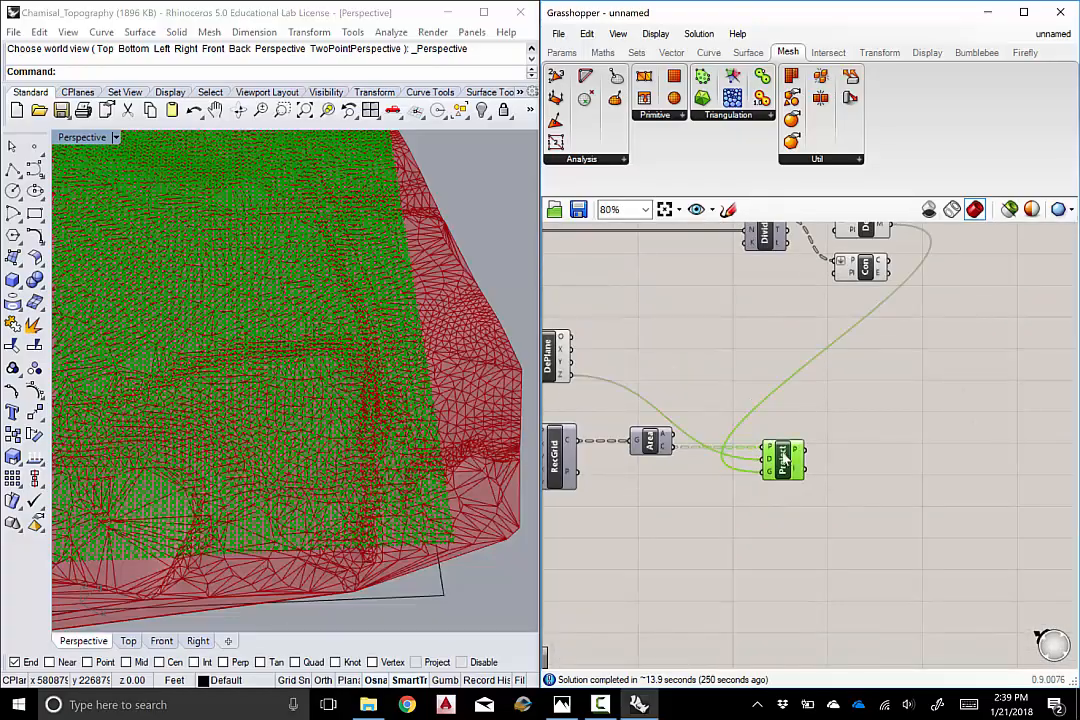
pyautogui.scroll(-8, 378, 390)
pyautogui.moveTo(378, 390); pyautogui.dragTo(117, 140, button='right')
pyautogui.scroll(12, 300, 372)
pyautogui.scroll(-10, 362, 371)
pyautogui.scroll(4, 415, 337)
pyautogui.scroll(8, 451, 491)
pyautogui.scroll(-8, 451, 489)
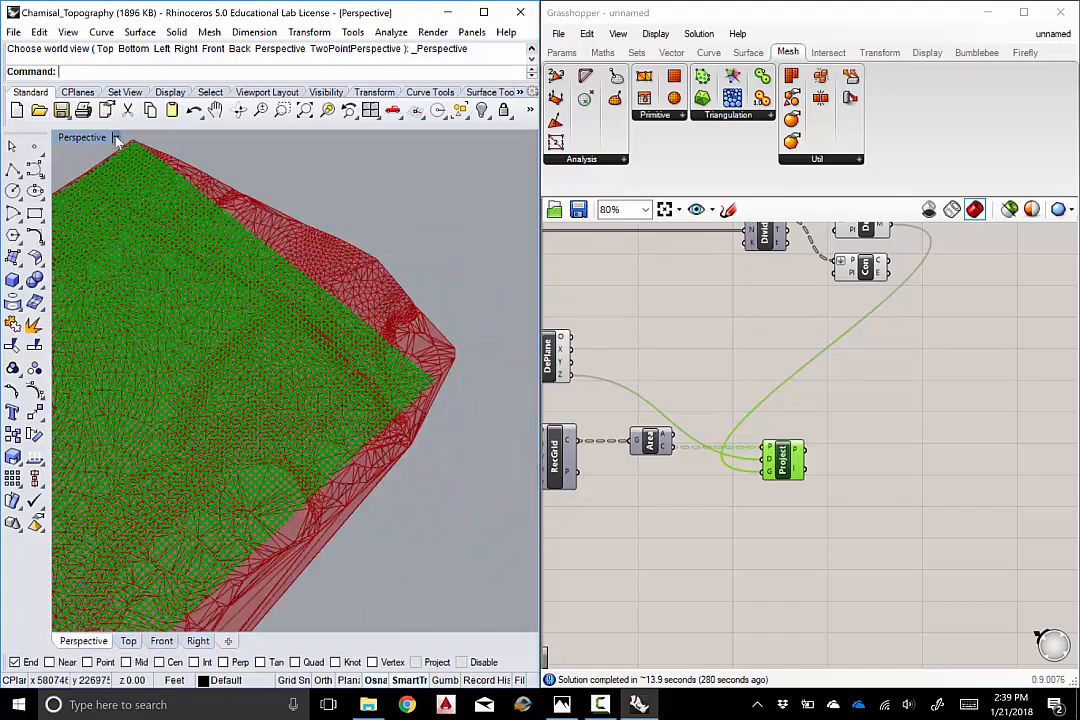
# Set the Perspective viewport to the Top view
pyautogui.click(115, 138)
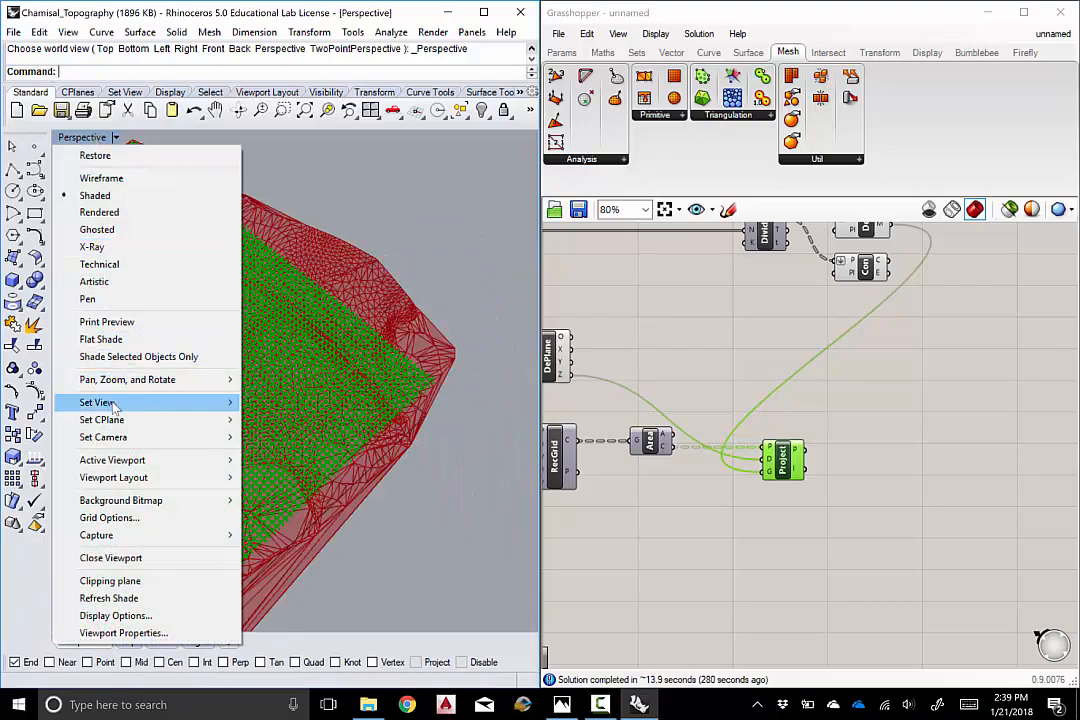
pyautogui.moveTo(113, 403)
pyautogui.click(280, 424)
pyautogui.moveTo(272, 294); pyautogui.dragTo(370, 395, button='right')
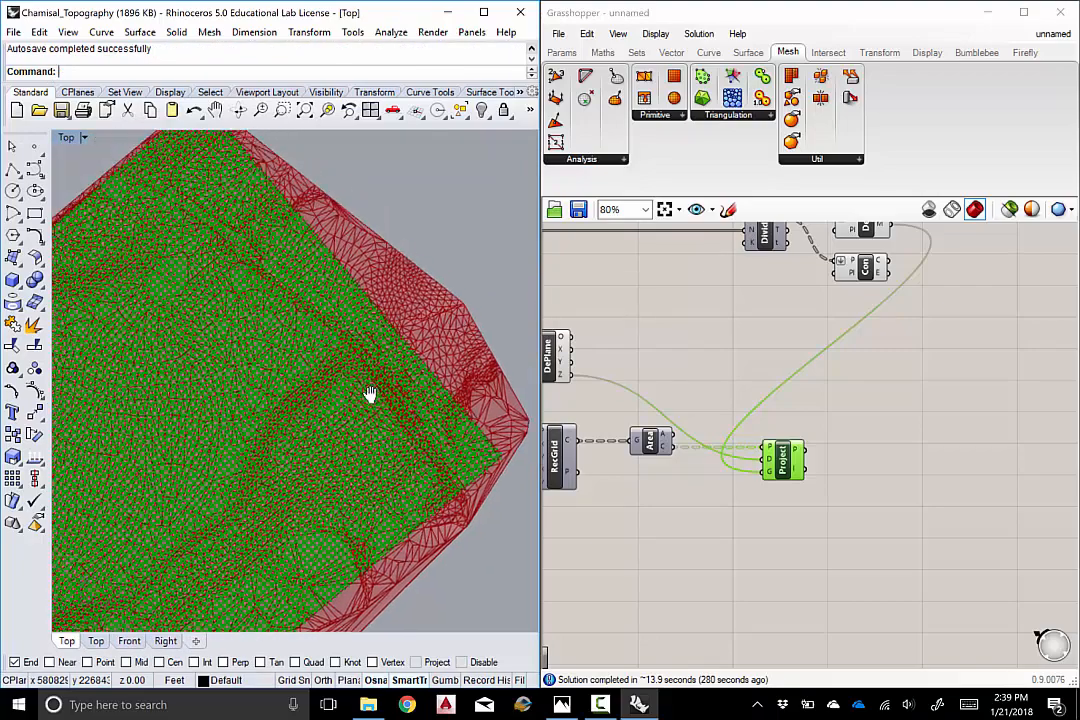
# Examine the projected points along the edges and corners of the grid against the terrain mesh boundary in plan
pyautogui.scroll(10, 282, 224)
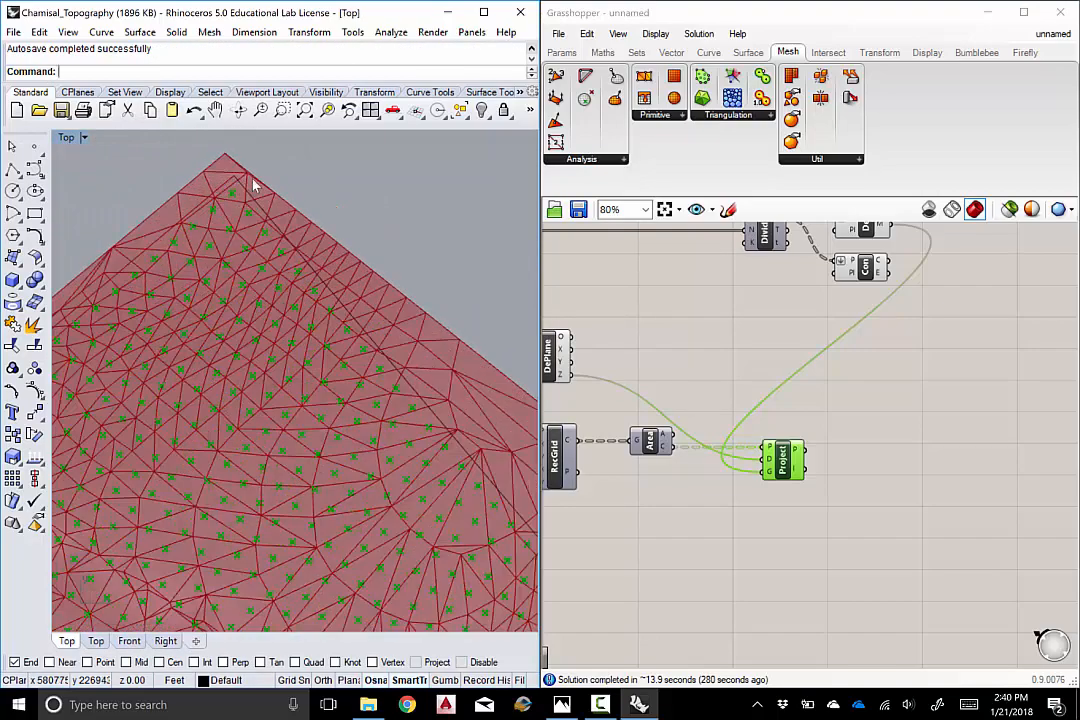
pyautogui.scroll(-3, 253, 185)
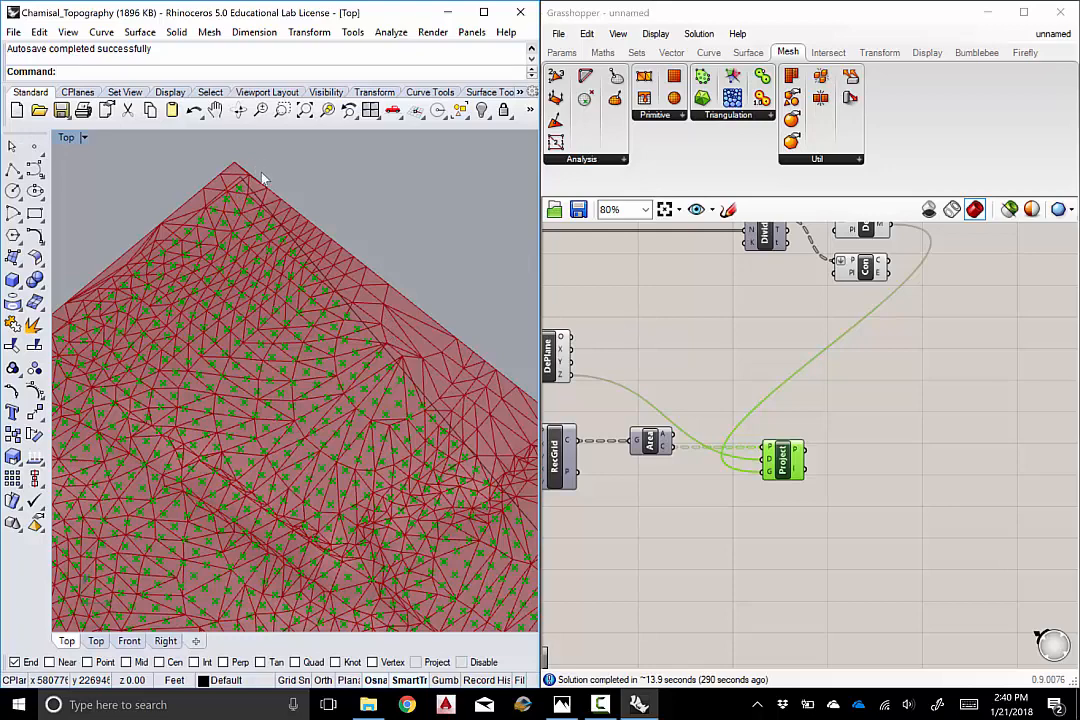
pyautogui.scroll(-5, 270, 178)
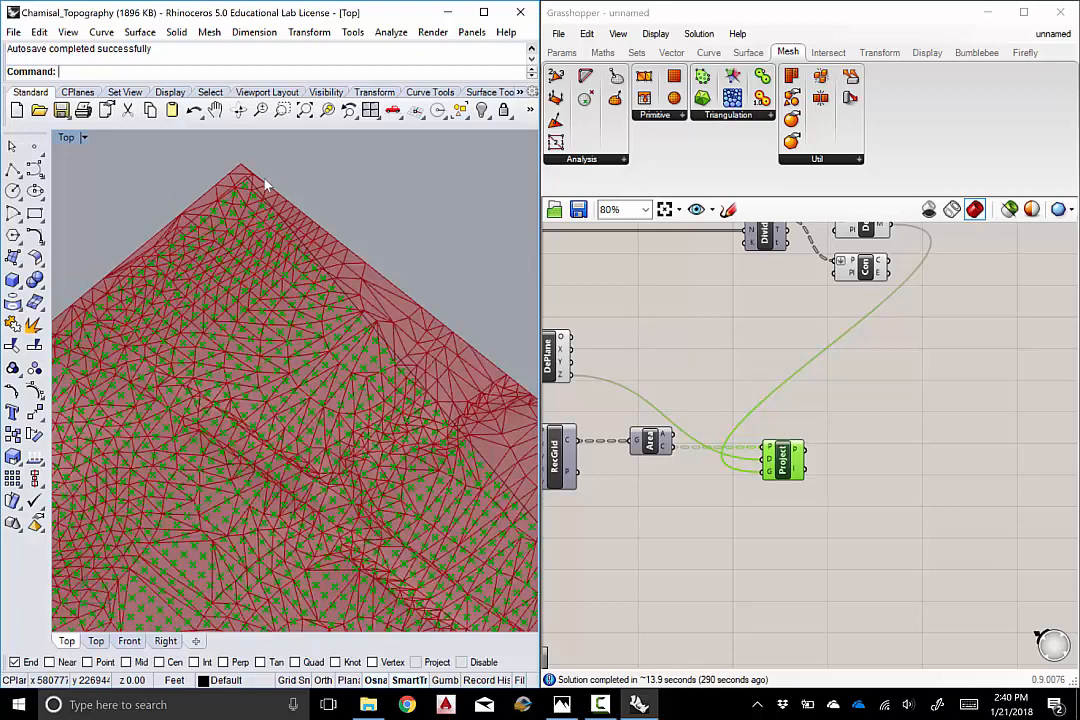
pyautogui.moveTo(289, 192); pyautogui.dragTo(349, 210, button='right')
pyautogui.scroll(3, 382, 275)
pyautogui.scroll(-3, 382, 277)
pyautogui.moveTo(382, 277); pyautogui.dragTo(342, 260, button='right')
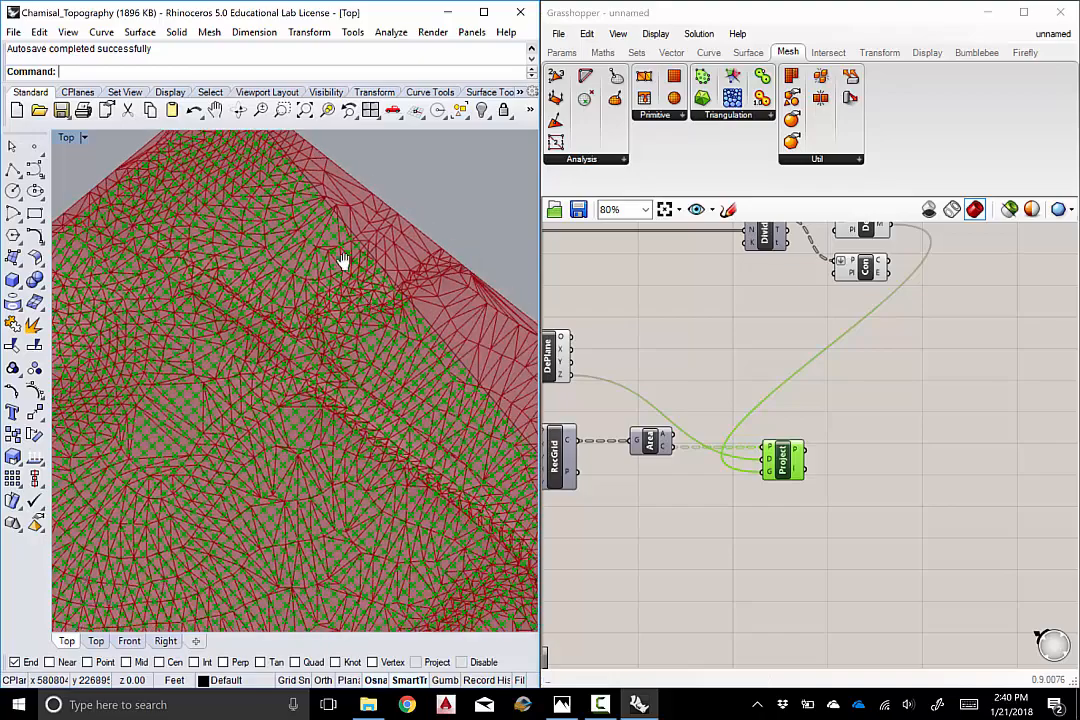
pyautogui.scroll(-4, 362, 251)
pyautogui.moveTo(382, 342); pyautogui.dragTo(350, 303, button='right')
pyautogui.scroll(4, 510, 429)
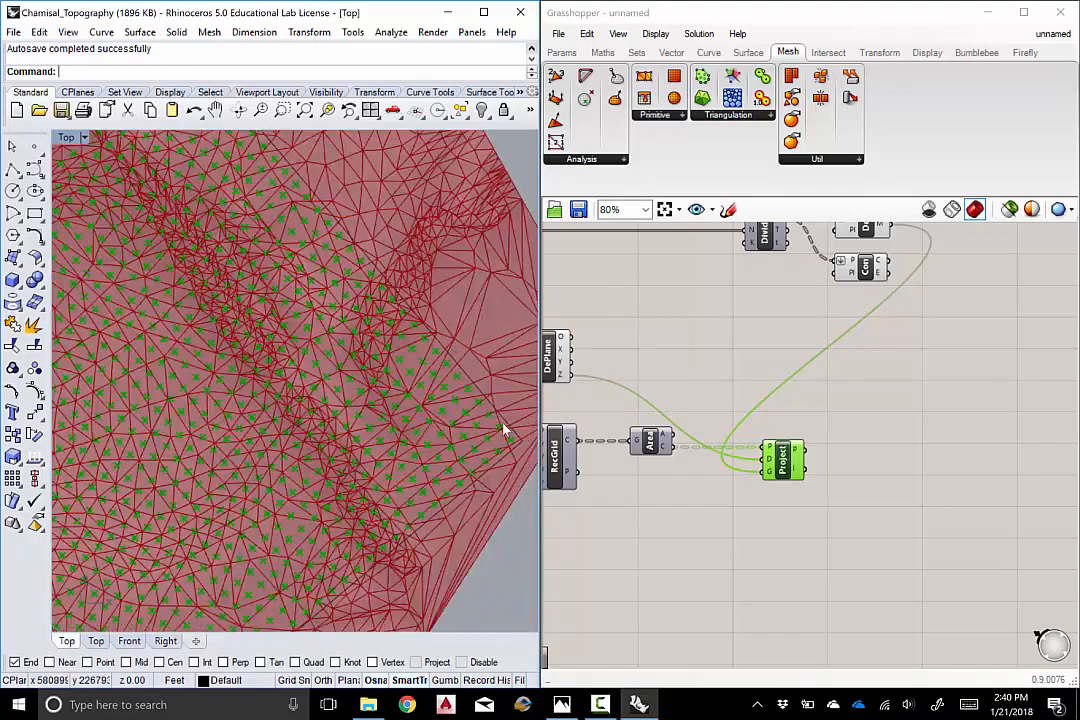
pyautogui.moveTo(410, 350); pyautogui.dragTo(270, 522, button='right')
pyautogui.scroll(-5, 410, 330)
pyautogui.moveTo(228, 425); pyautogui.dragTo(296, 489, button='right')
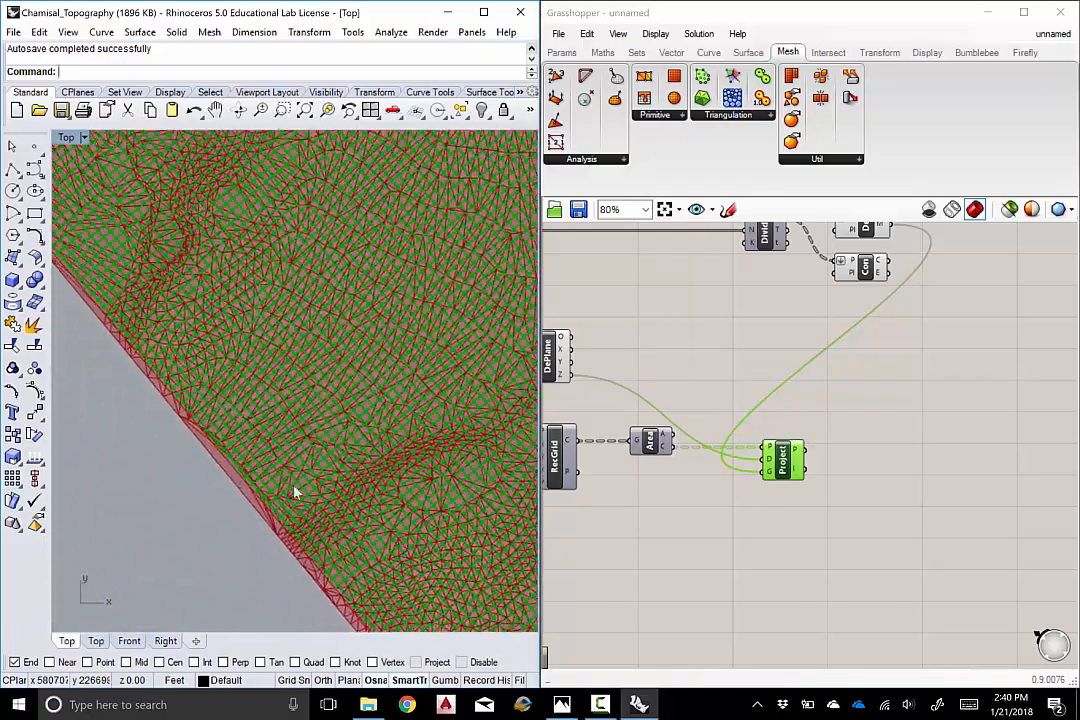
pyautogui.moveTo(205, 360); pyautogui.dragTo(363, 499, button='right')
pyautogui.scroll(8, 164, 328)
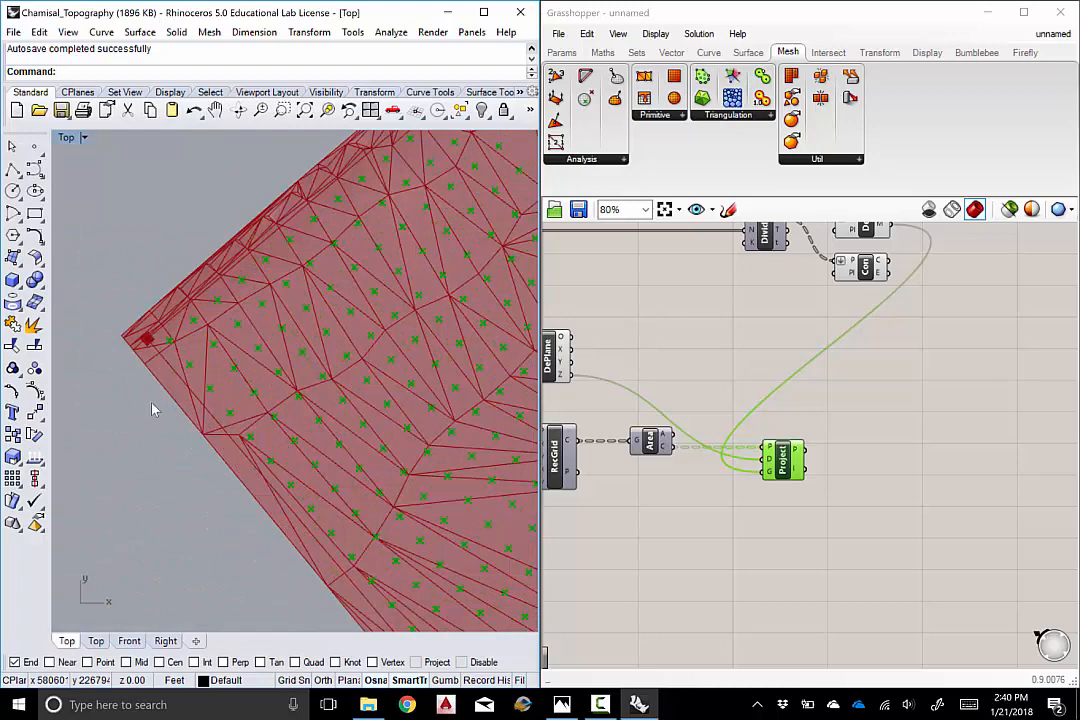
pyautogui.scroll(-3, 300, 335)
pyautogui.moveTo(341, 310); pyautogui.dragTo(255, 343, button='right')
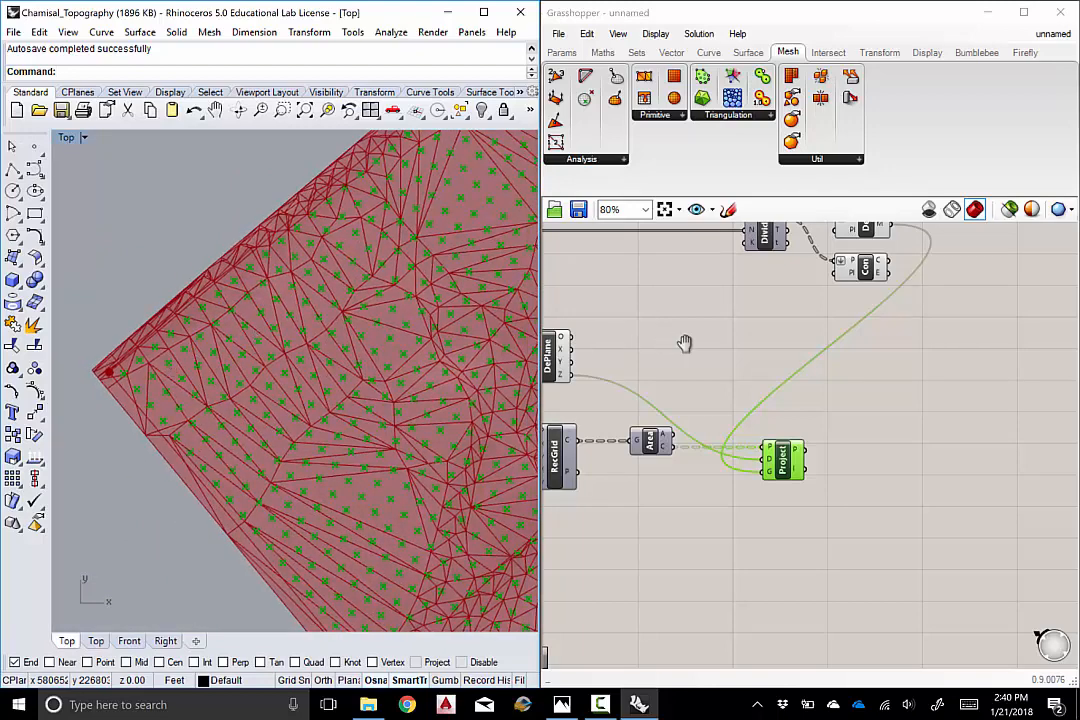
# Select the grid's boundary lines in Rhino and compare their extents with the projected points and the terrain mesh
pyautogui.moveTo(685, 342); pyautogui.dragTo(909, 364, button='right')
pyautogui.moveTo(548, 405); pyautogui.dragTo(648, 362, button='right')
pyautogui.moveTo(731, 365); pyautogui.dragTo(710, 385, button='right')
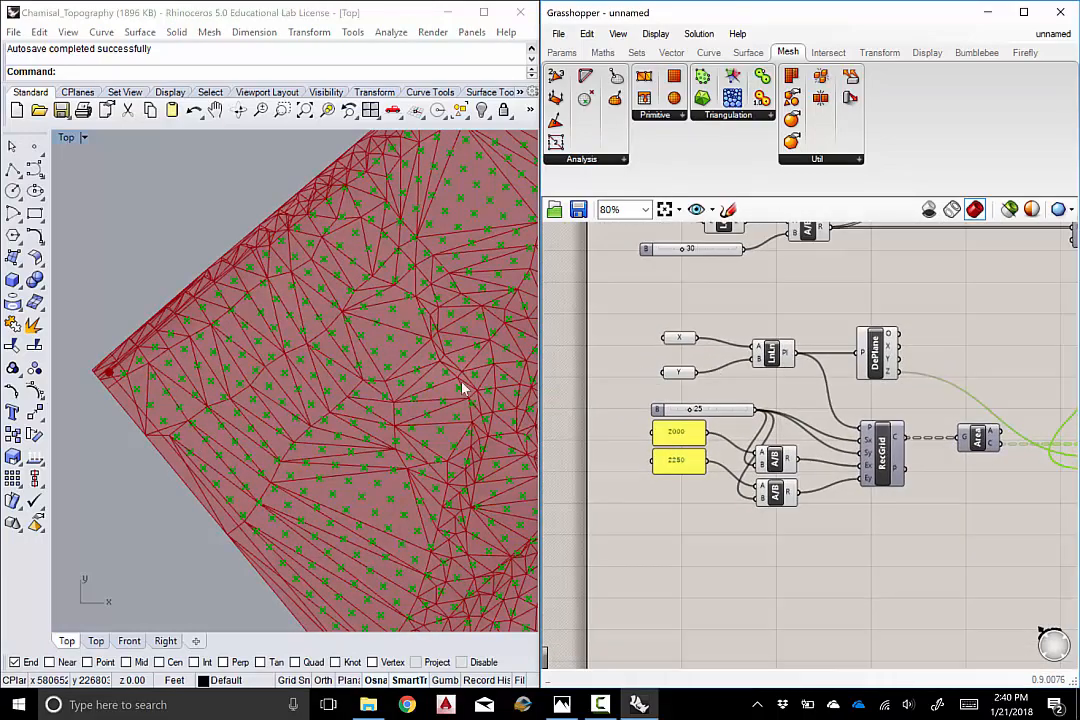
pyautogui.click(132, 360)
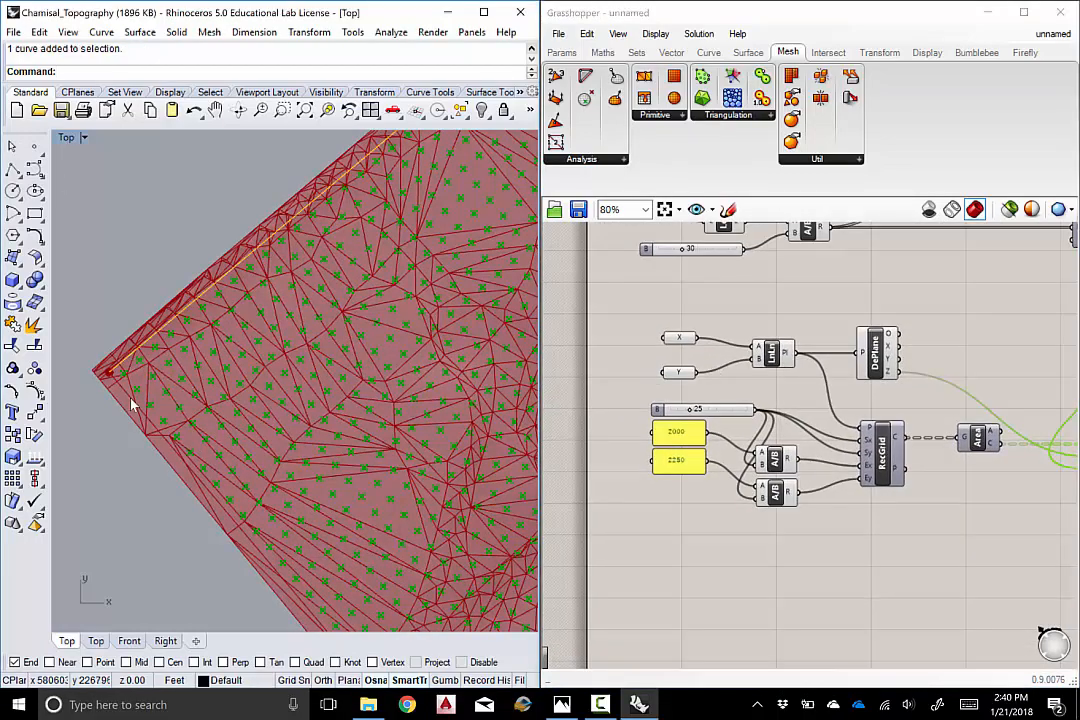
pyautogui.scroll(-3, 210, 361)
pyautogui.moveTo(210, 361); pyautogui.dragTo(240, 363, button='right')
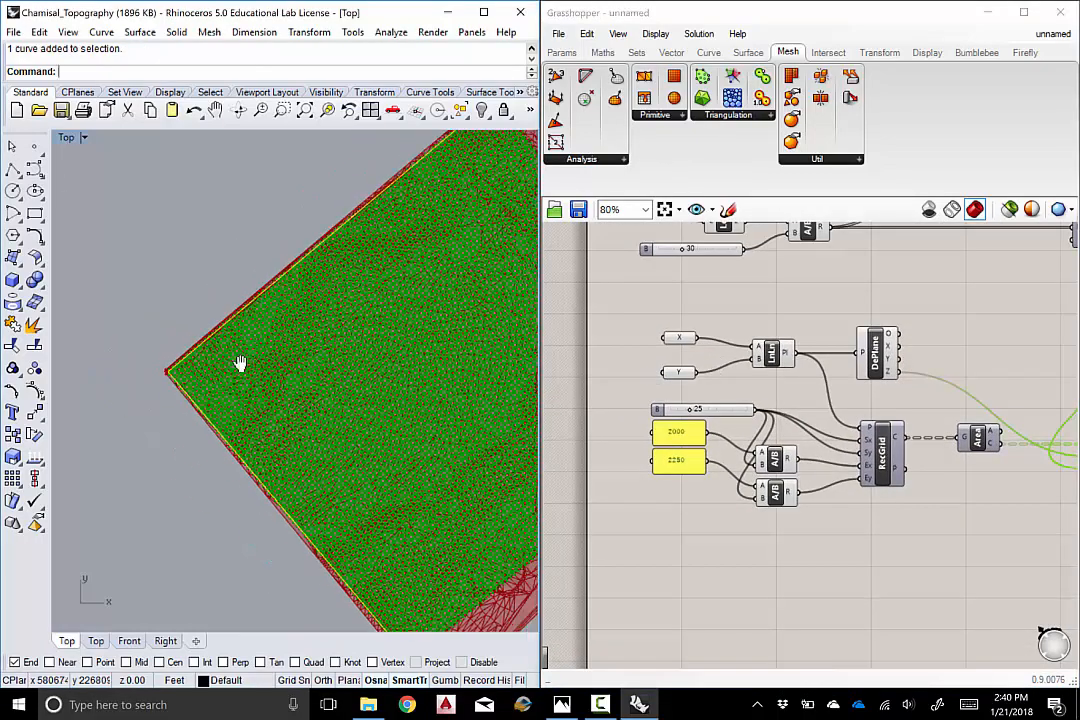
pyautogui.moveTo(432, 289); pyautogui.dragTo(320, 366, button='right')
pyautogui.scroll(6, 399, 208)
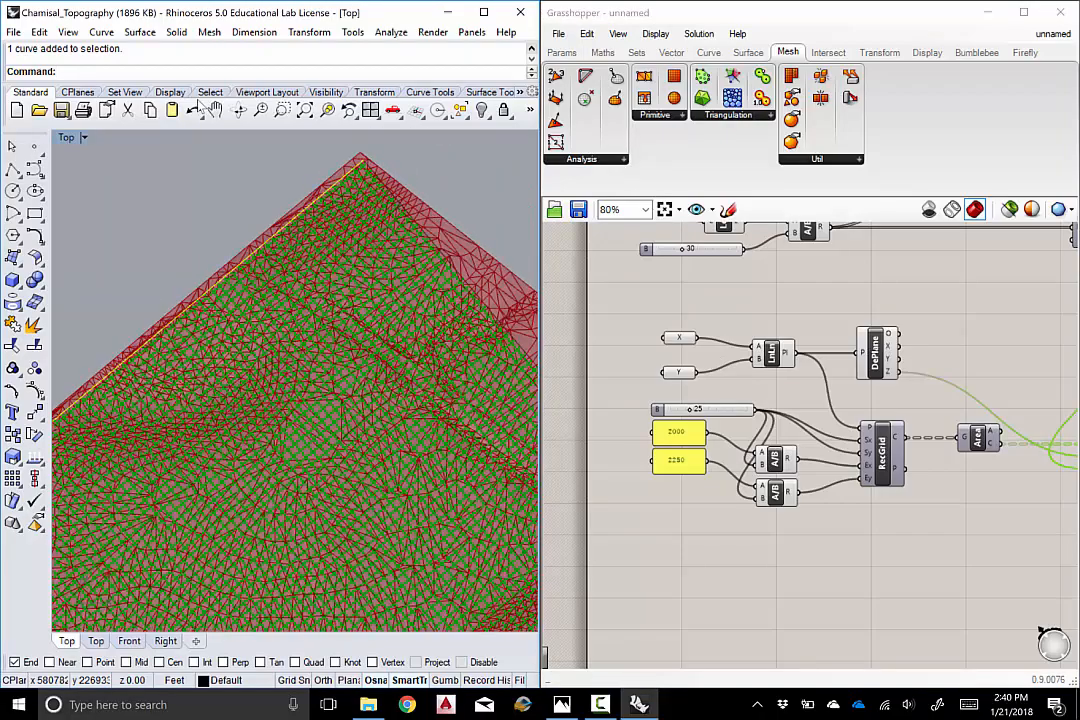
pyautogui.scroll(-5, 410, 350)
pyautogui.scroll(5, 415, 372)
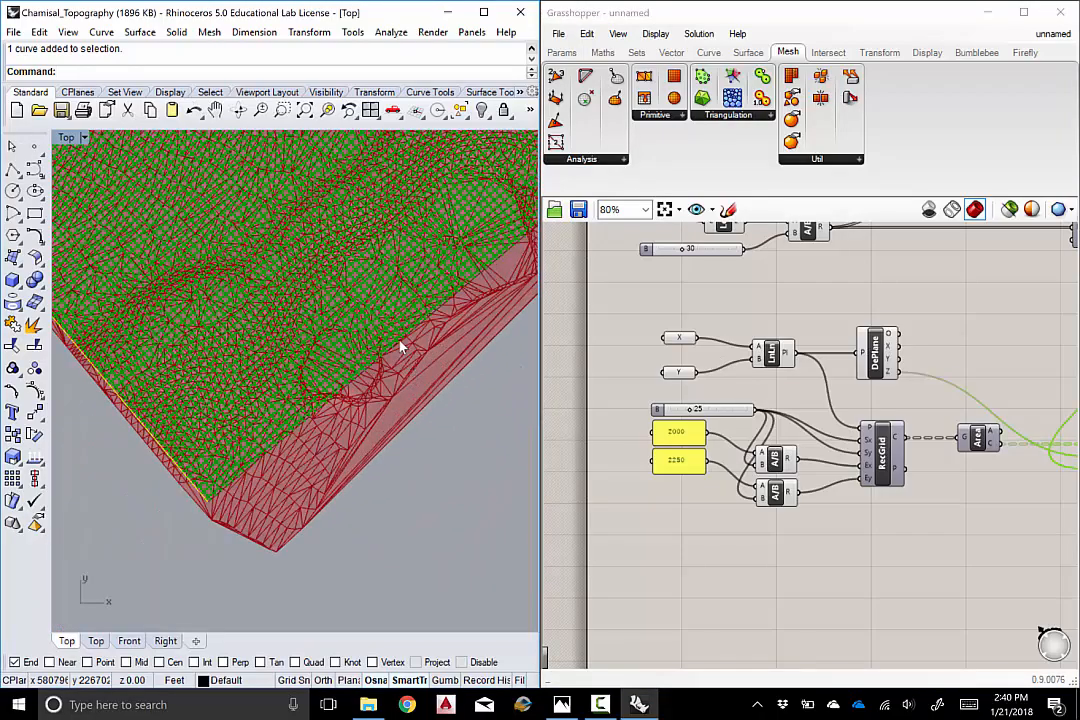
pyautogui.scroll(-5, 395, 330)
pyautogui.scroll(1, 390, 240)
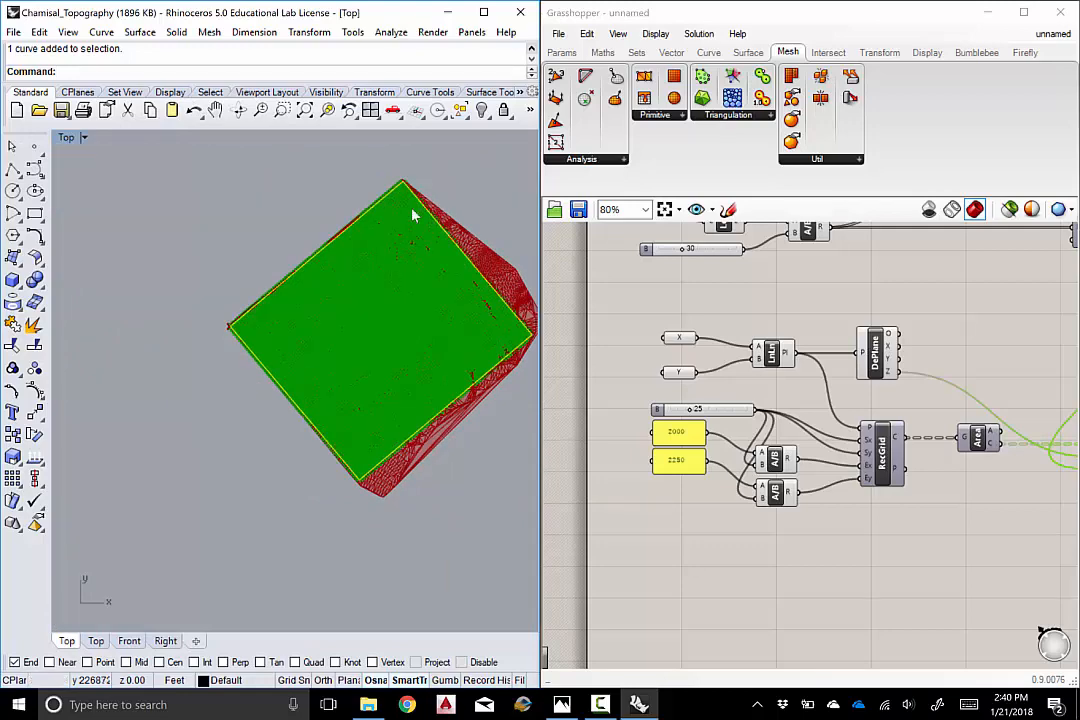
# Review the 2000 and 2250 dimension panels that feed the division components of the rectangular grid
pyautogui.moveTo(654, 500); pyautogui.dragTo(644, 500, button='right')
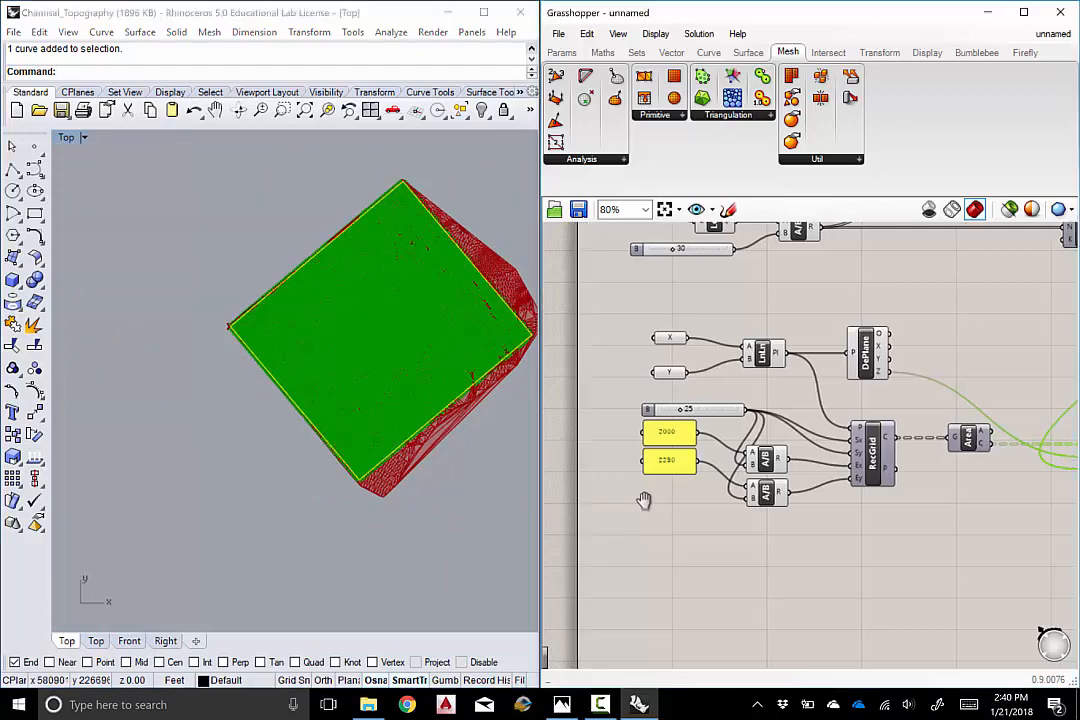
pyautogui.scroll(5, 465, 309)
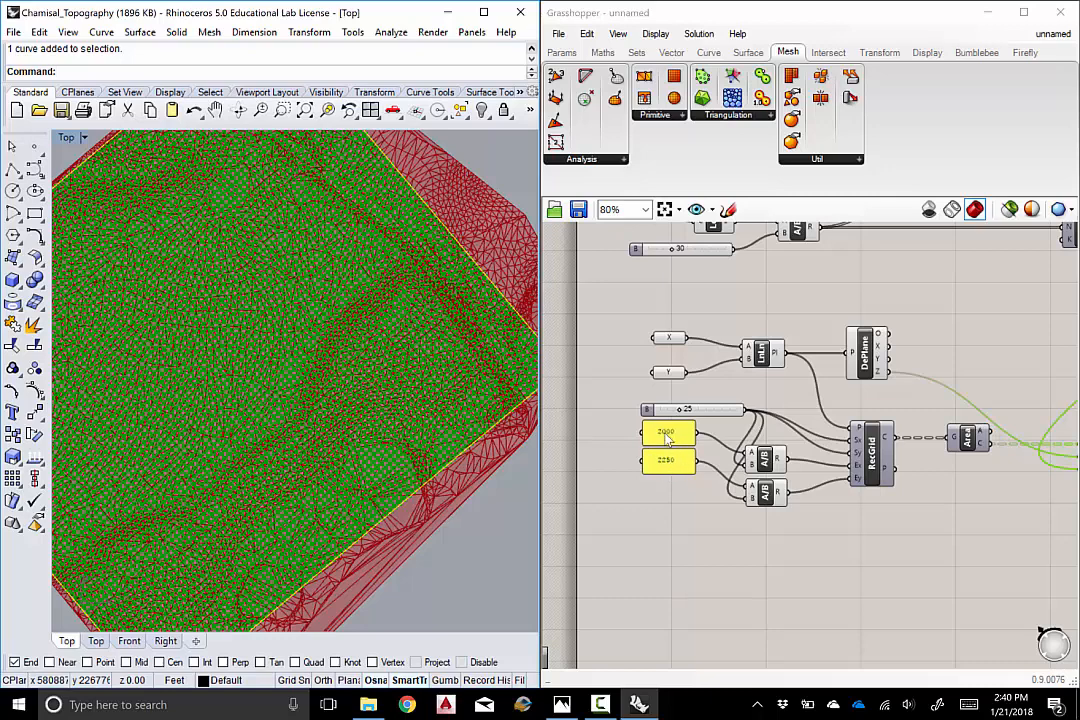
pyautogui.scroll(3, 668, 440)
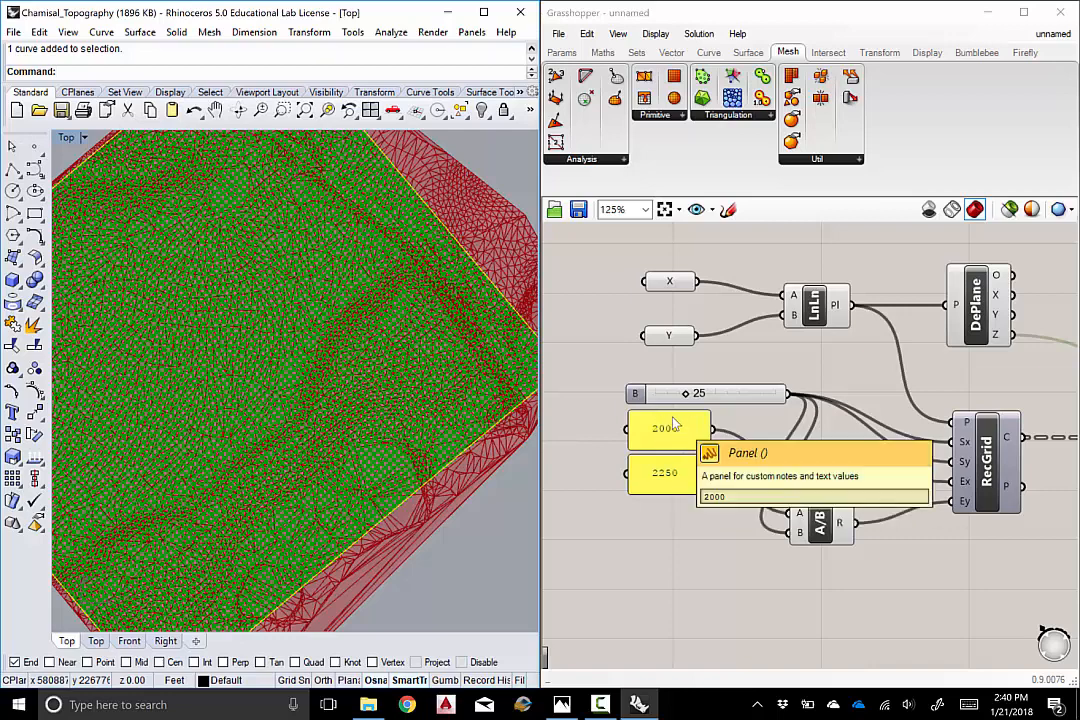
# Select the Project component and nudge it slightly farther from the Area component
pyautogui.click(781, 561)
pyautogui.moveTo(783, 561); pyautogui.dragTo(647, 549, button='right')
pyautogui.scroll(-3, 849, 512)
pyautogui.moveTo(912, 490); pyautogui.dragTo(795, 453, button='right')
pyautogui.scroll(3, 849, 465)
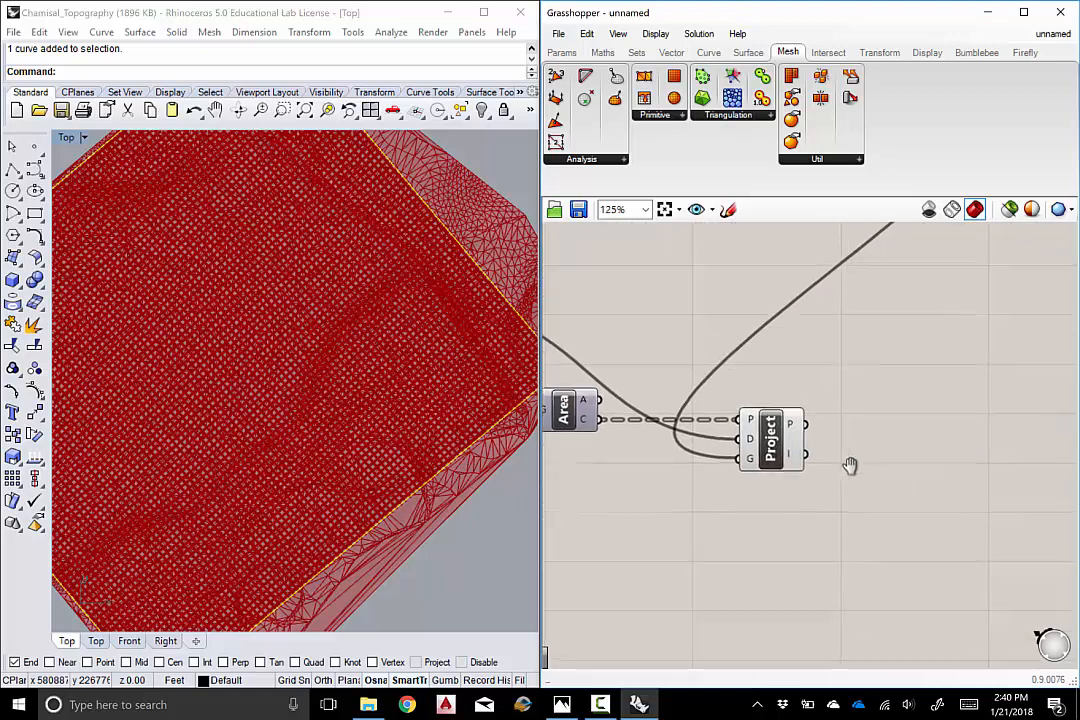
pyautogui.click(781, 437)
pyautogui.moveTo(781, 445); pyautogui.dragTo(761, 447)
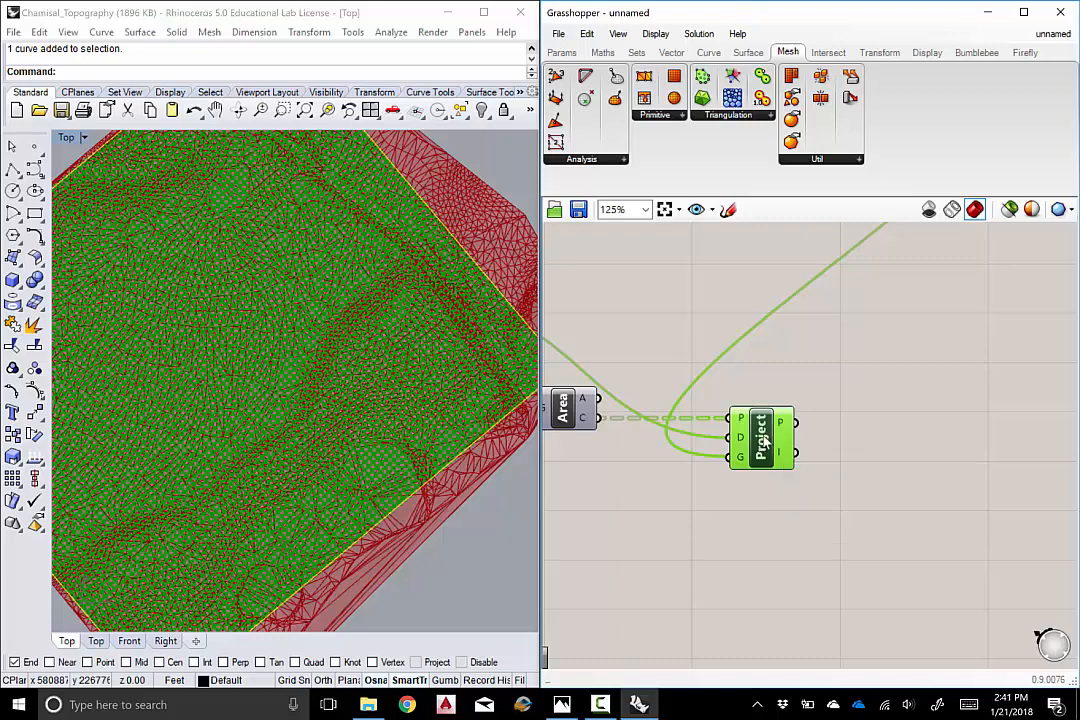
pyautogui.moveTo(762, 440); pyautogui.dragTo(778, 445)
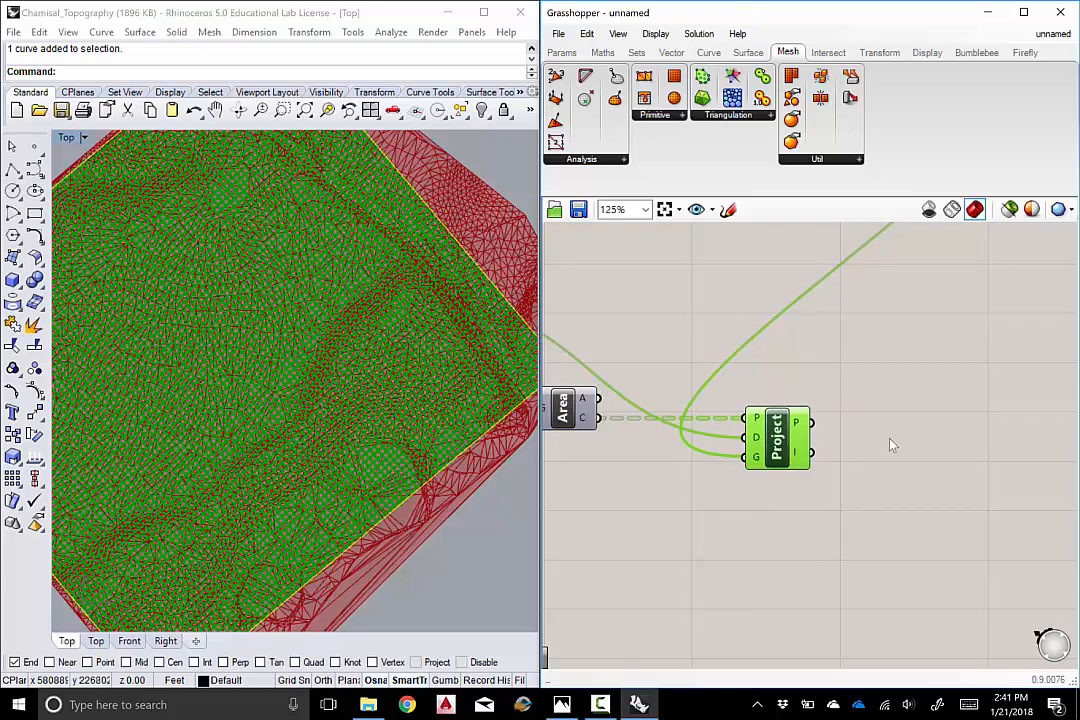
# Add a Surface From Points component beside the Project component and place it slightly lower
pyautogui.doubleClick(940, 432)
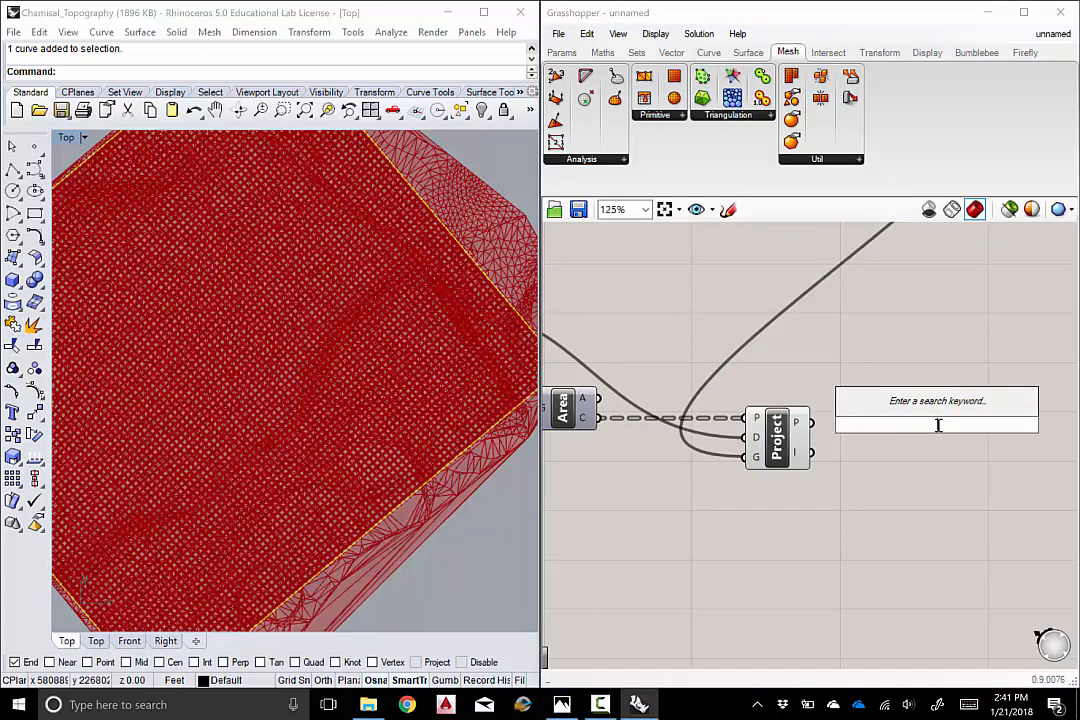
pyautogui.write('surface from ')
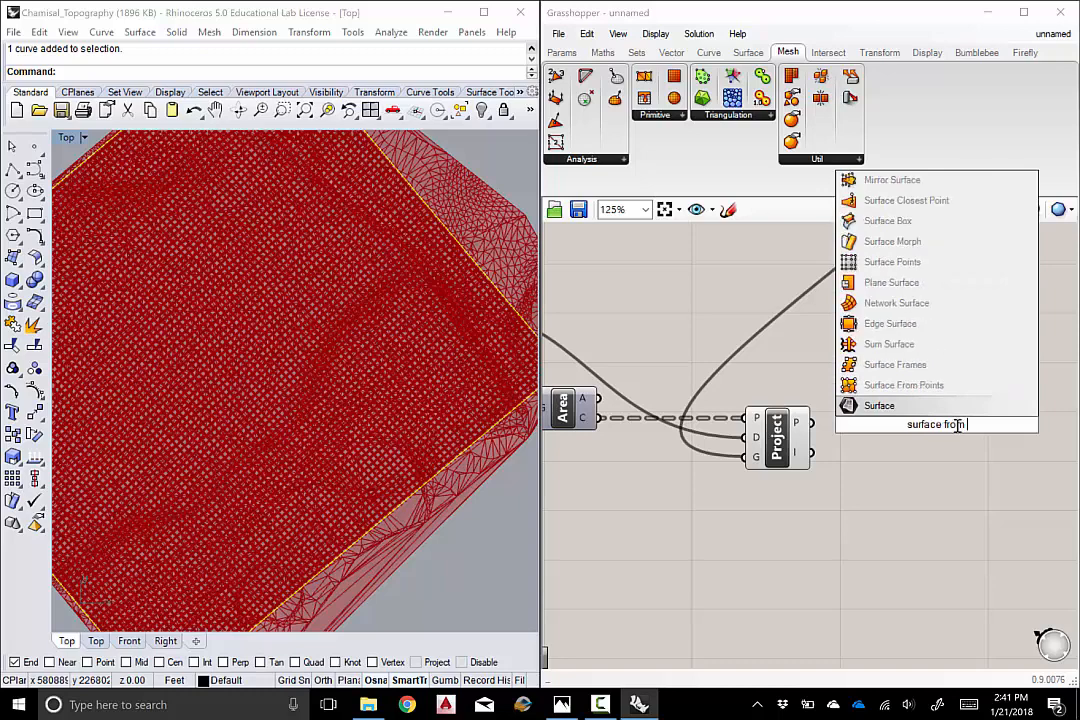
pyautogui.write('point')
pyautogui.press('Return')
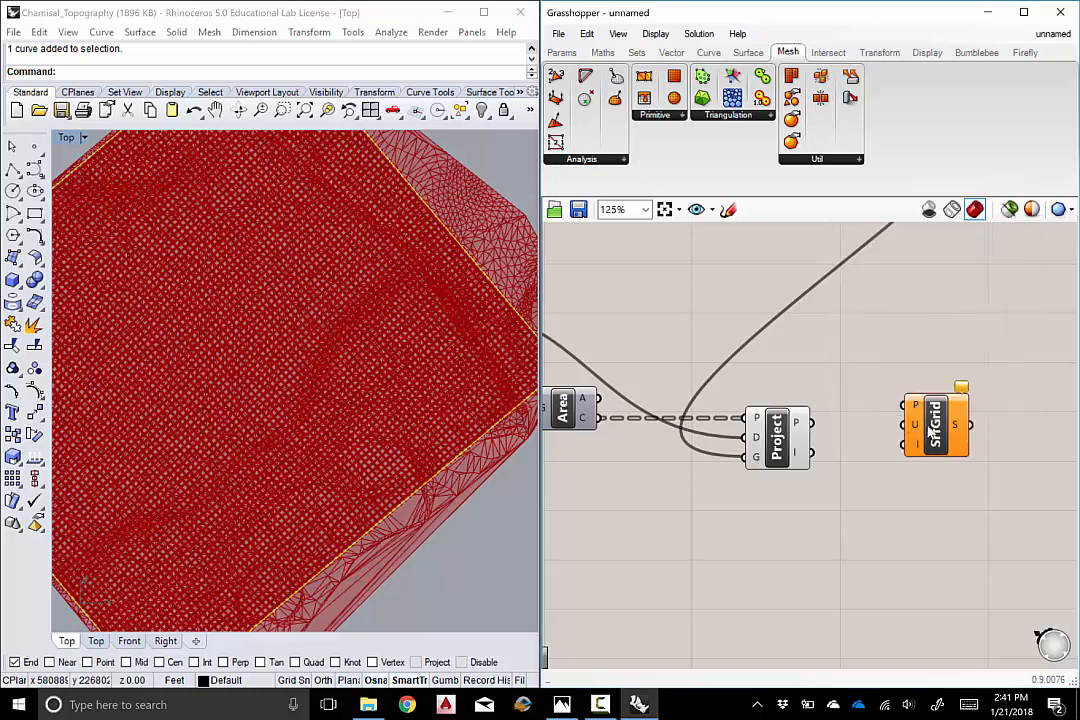
pyautogui.moveTo(936, 432); pyautogui.dragTo(945, 459)
pyautogui.click(923, 415)
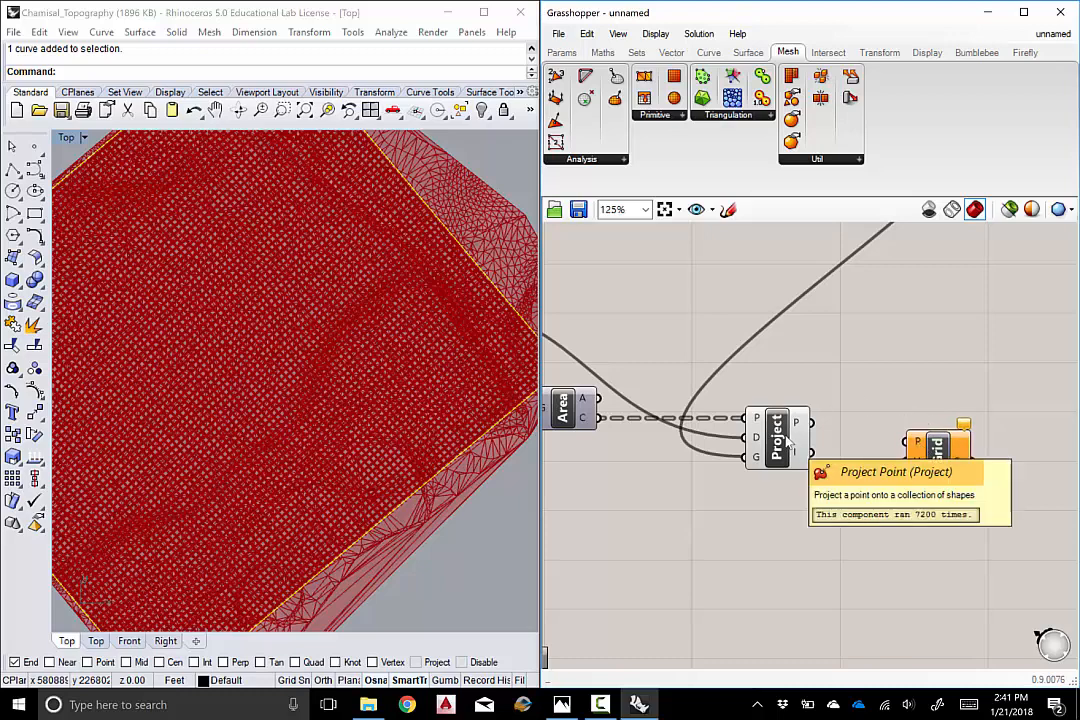
pyautogui.moveTo(938, 462); pyautogui.dragTo(939, 465)
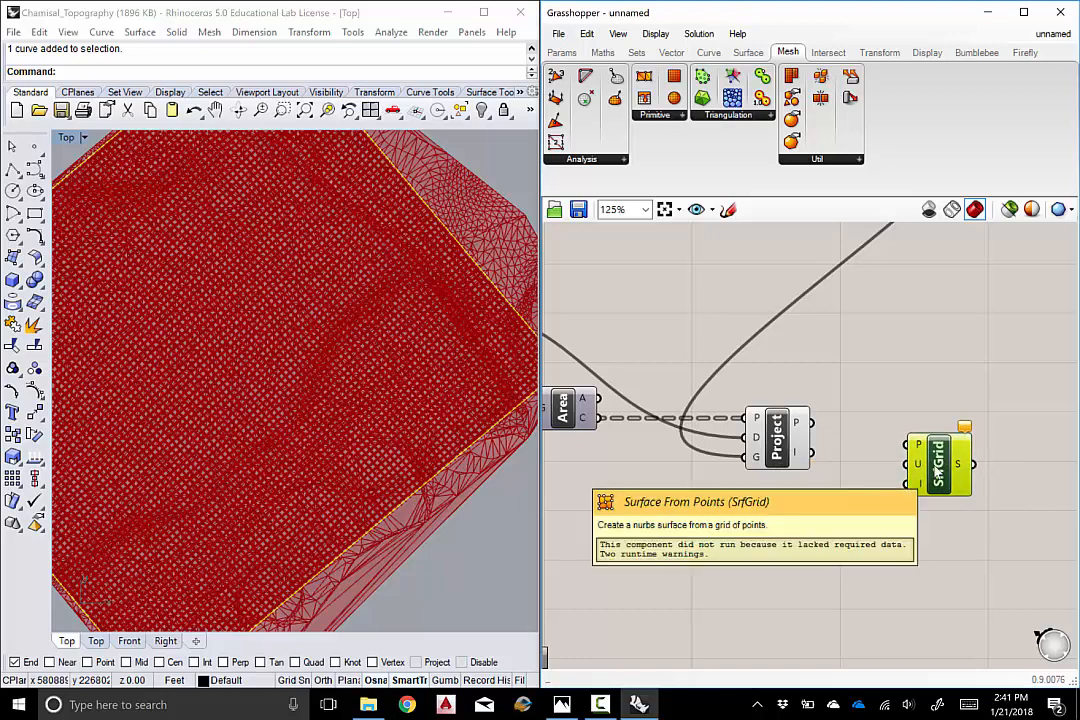
pyautogui.scroll(-5, 405, 345)
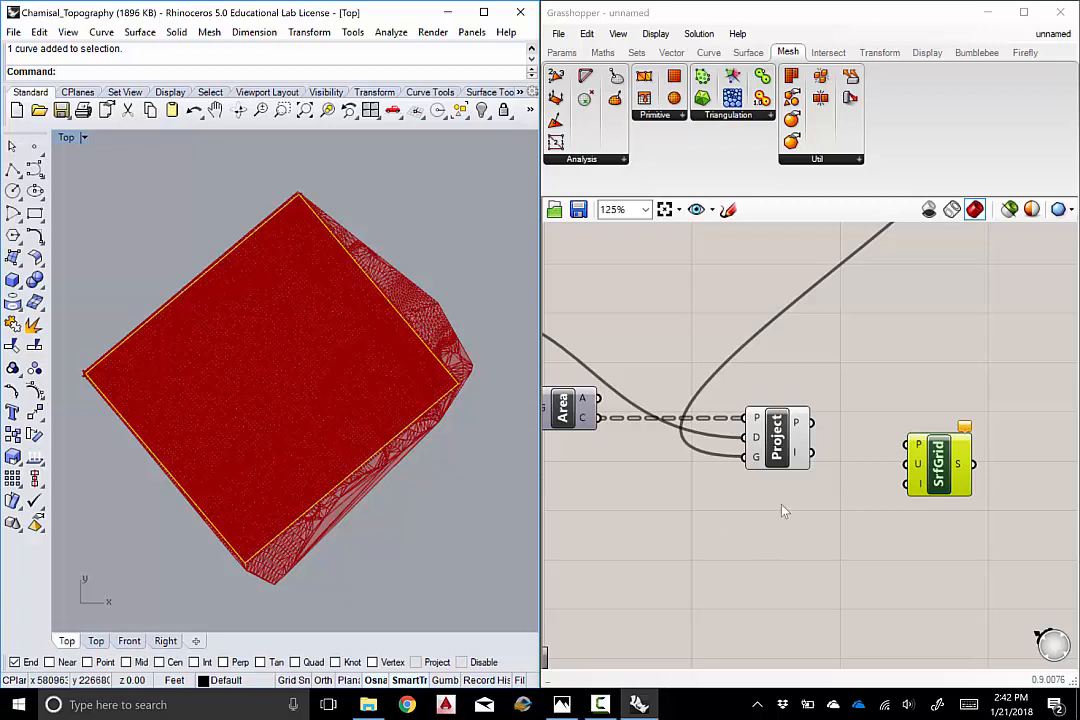
# Connect the upper division component's result to the U input of the SrfGrid component and place SrfGrid lower beside Project
pyautogui.scroll(-1, 815, 492)
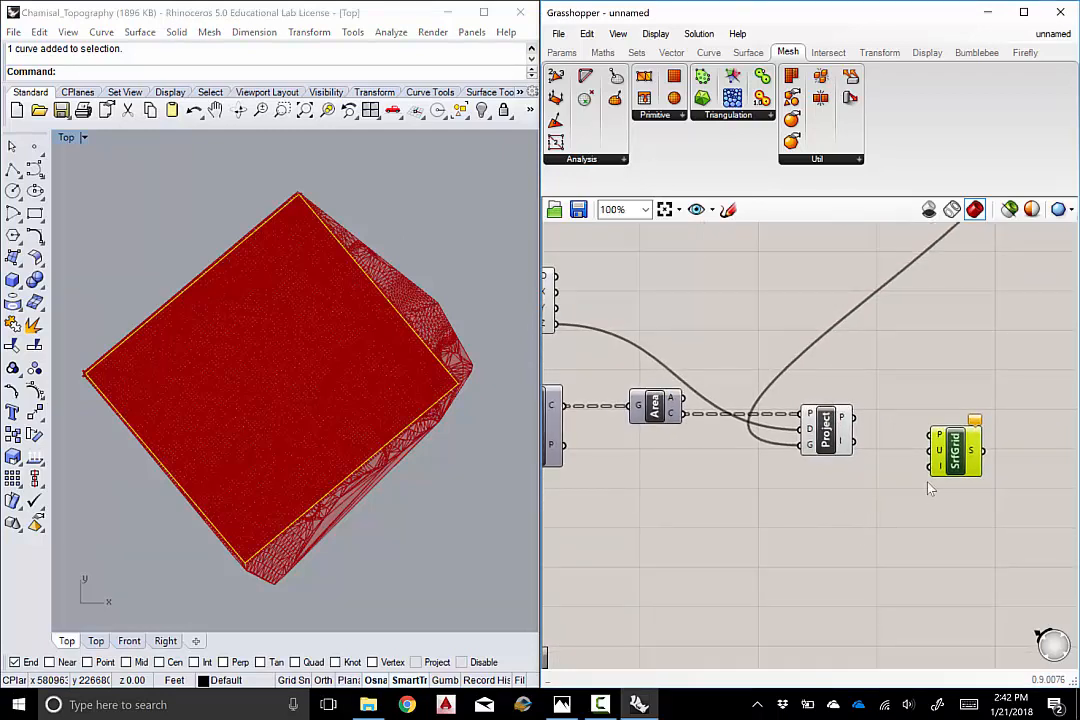
pyautogui.moveTo(961, 458); pyautogui.dragTo(964, 452)
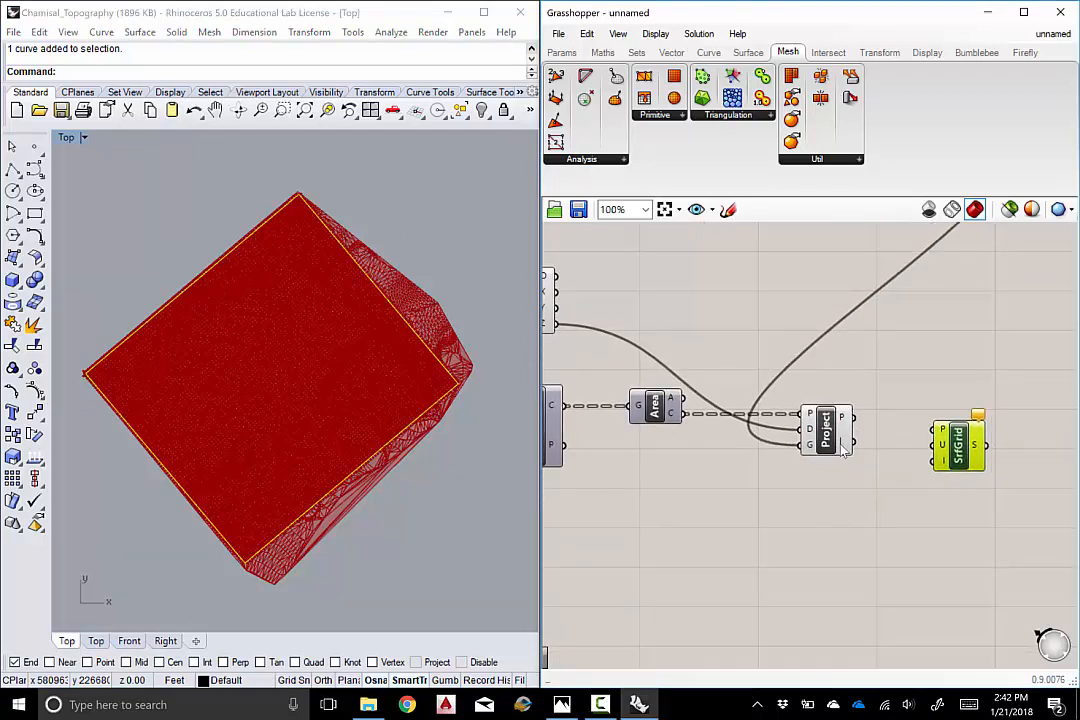
pyautogui.moveTo(843, 450)
pyautogui.moveTo(886, 515); pyautogui.dragTo(906, 502, button='right')
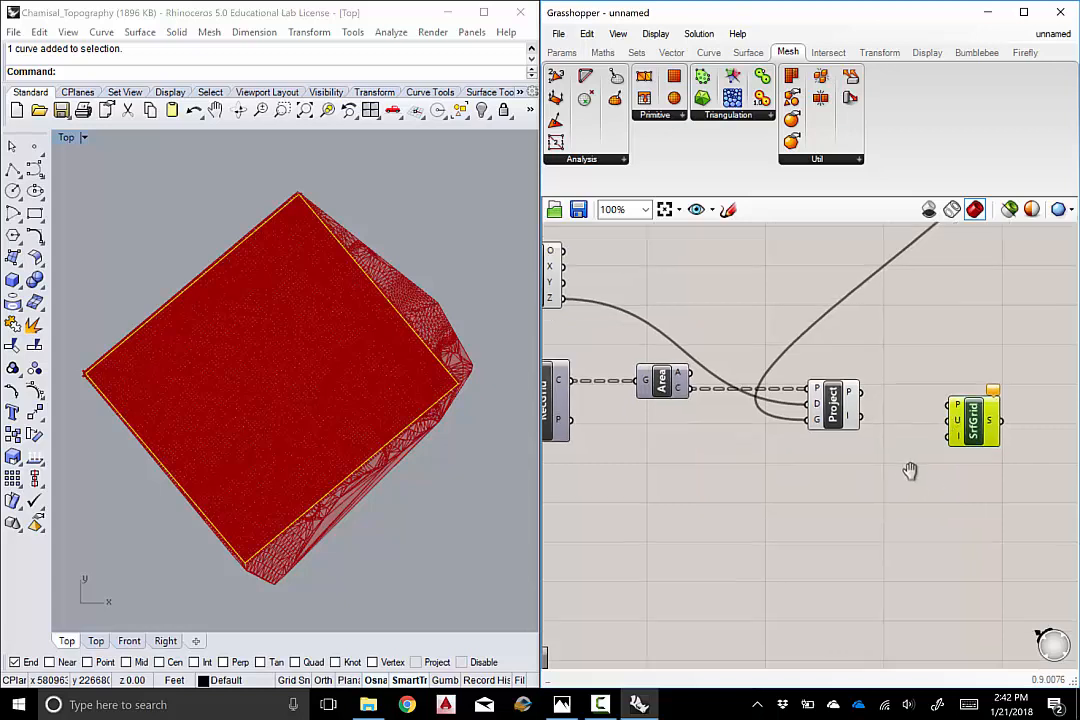
pyautogui.scroll(-3, 848, 472)
pyautogui.moveTo(668, 458); pyautogui.dragTo(622, 429, button='right')
pyautogui.scroll(2, 657, 437)
pyautogui.scroll(-2, 675, 465)
pyautogui.scroll(1, 620, 430)
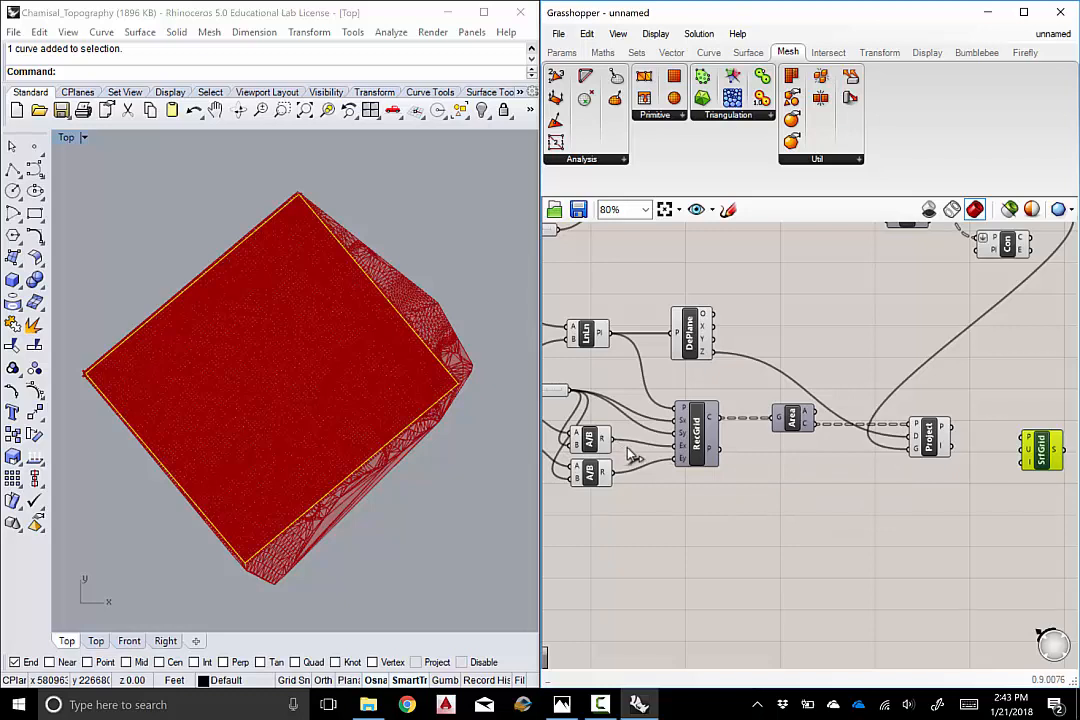
pyautogui.moveTo(606, 439); pyautogui.dragTo(1025, 450)
pyautogui.moveTo(1010, 530); pyautogui.dragTo(911, 550, button='right')
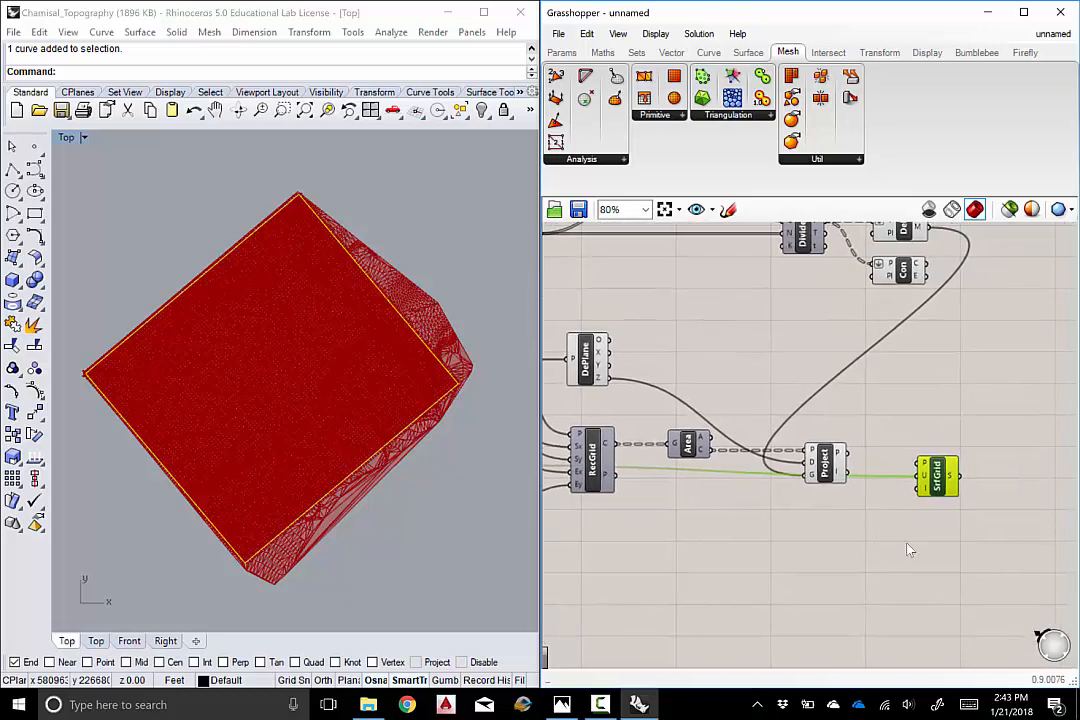
pyautogui.scroll(3, 911, 550)
pyautogui.moveTo(943, 474); pyautogui.dragTo(940, 532)
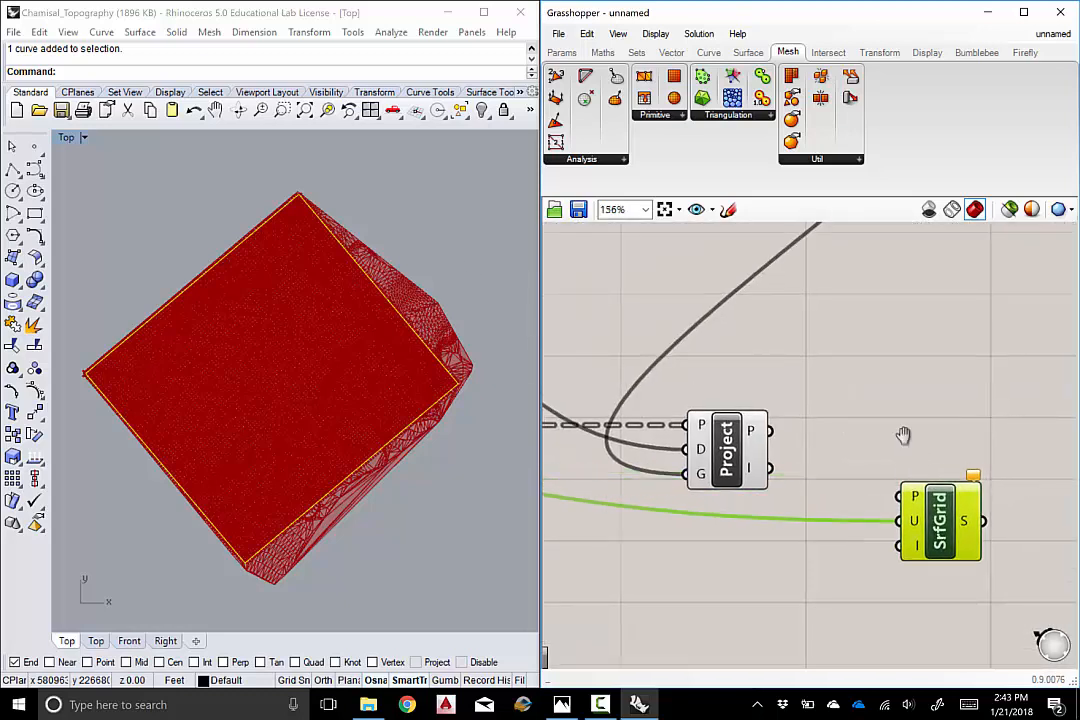
pyautogui.moveTo(904, 436); pyautogui.dragTo(872, 400, button='right')
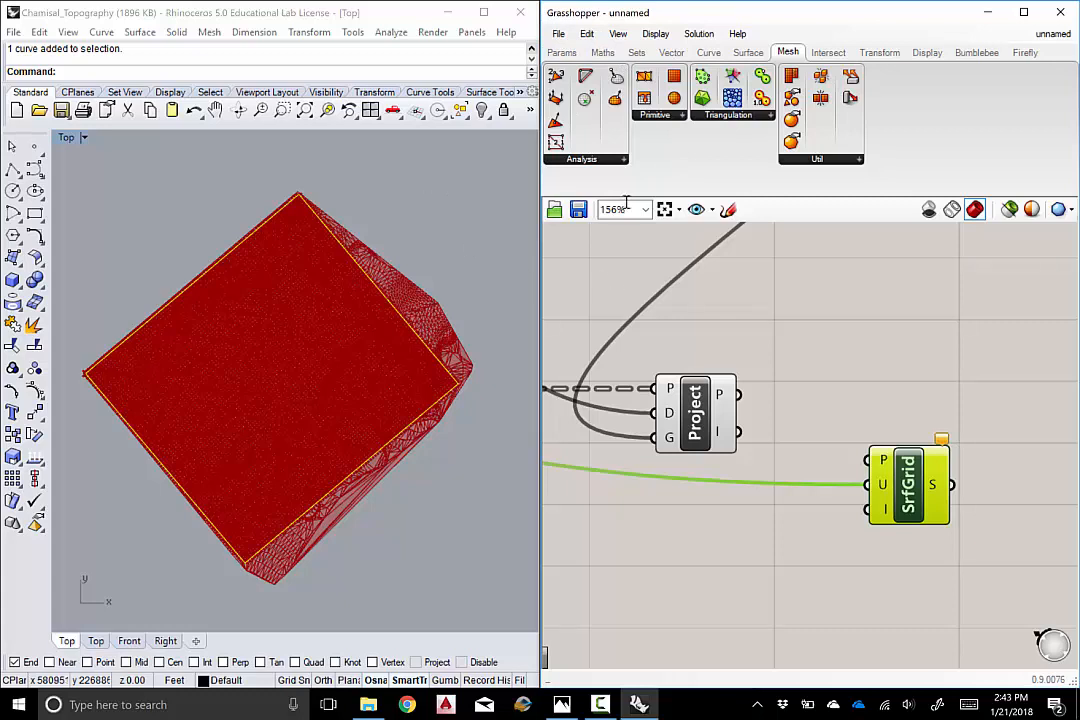
# Save the Grasshopper definition as chamisalTopo in the TerrainBuildingWorkshop folder
pyautogui.click(560, 35)
pyautogui.click(612, 119)
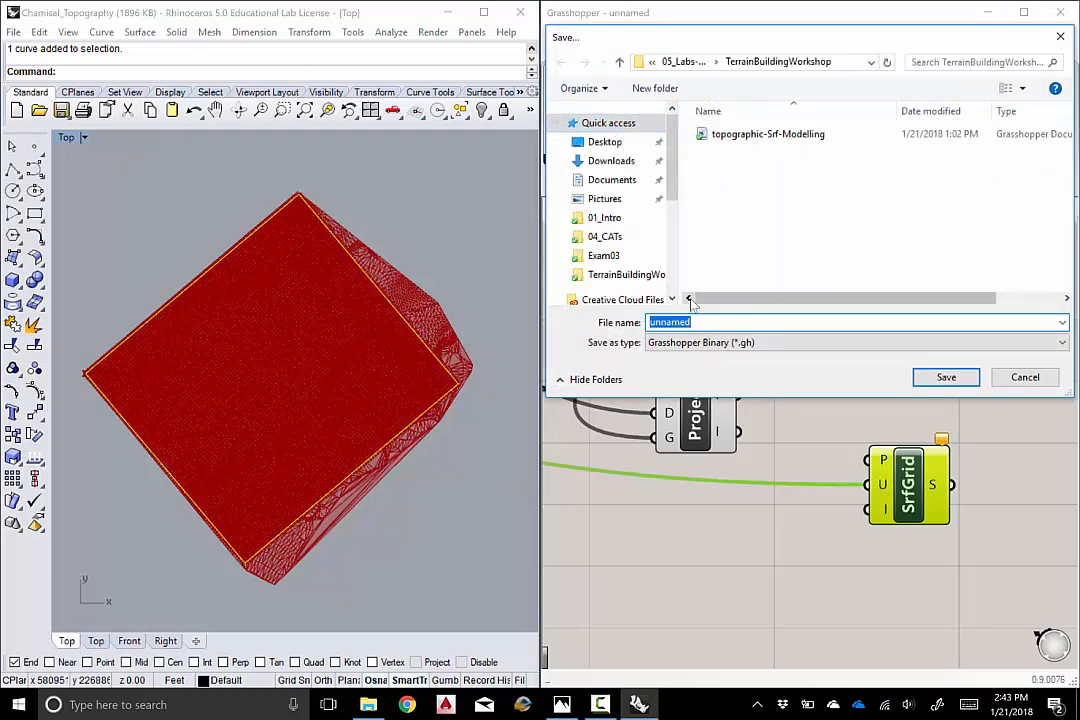
pyautogui.write('chamisal')
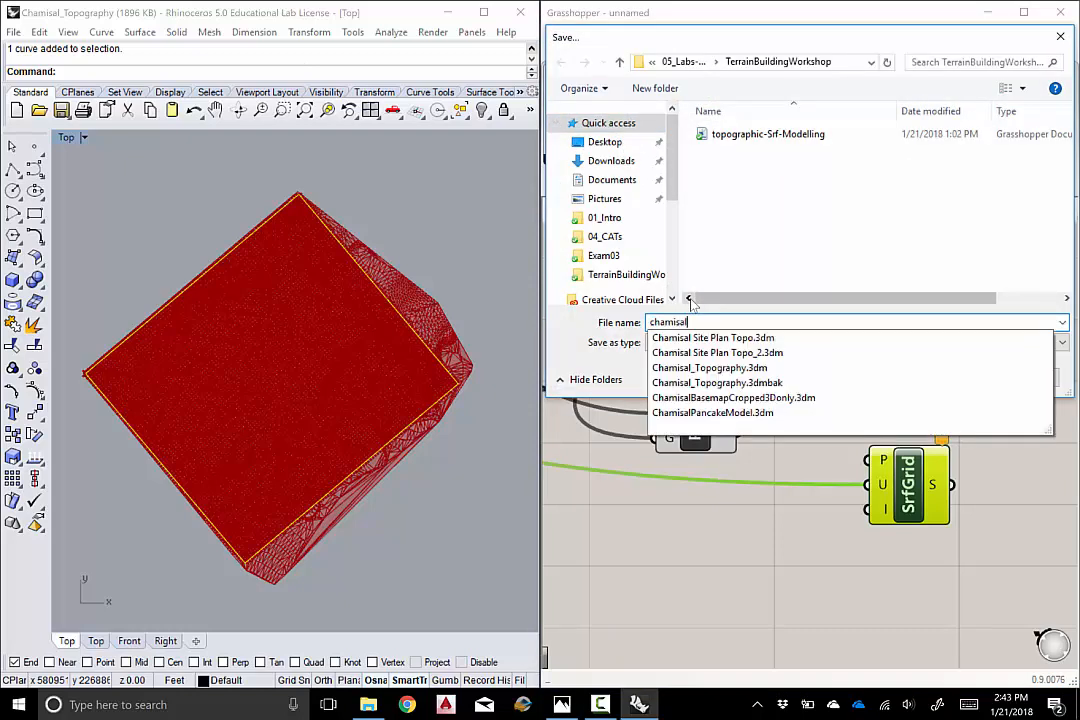
pyautogui.write('Topo')
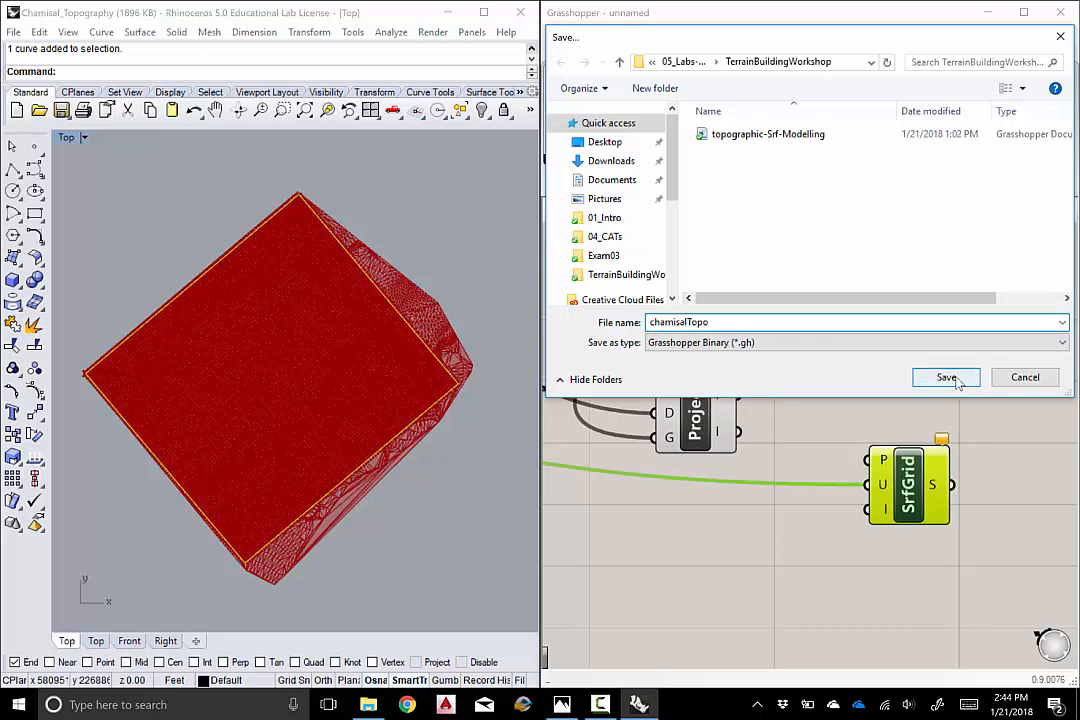
pyautogui.press('Return')
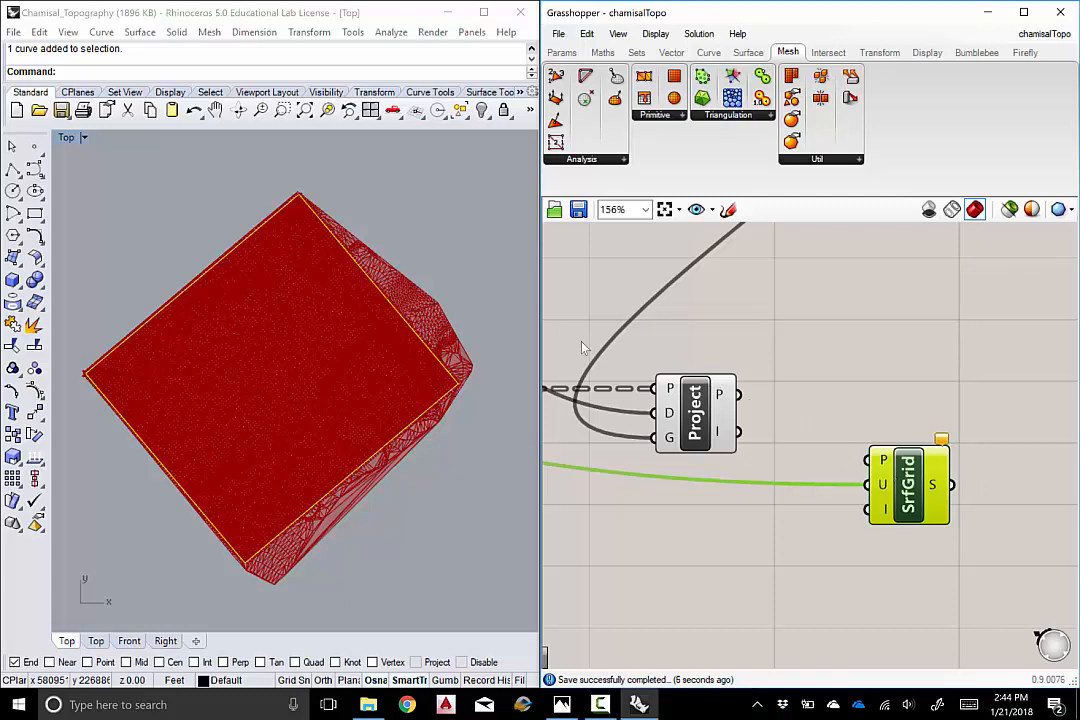
# Save the Rhino model under the new name Chamisal_Topography_test in the TerrainBuildingWorkshop folder
pyautogui.click(13, 31)
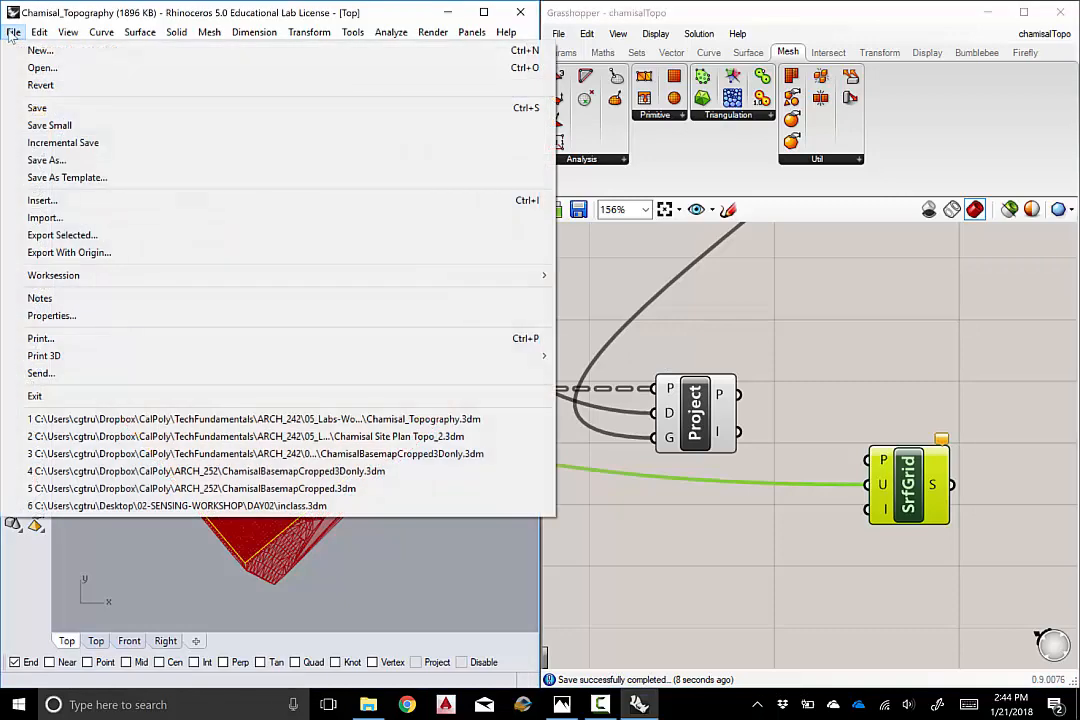
pyautogui.click(44, 161)
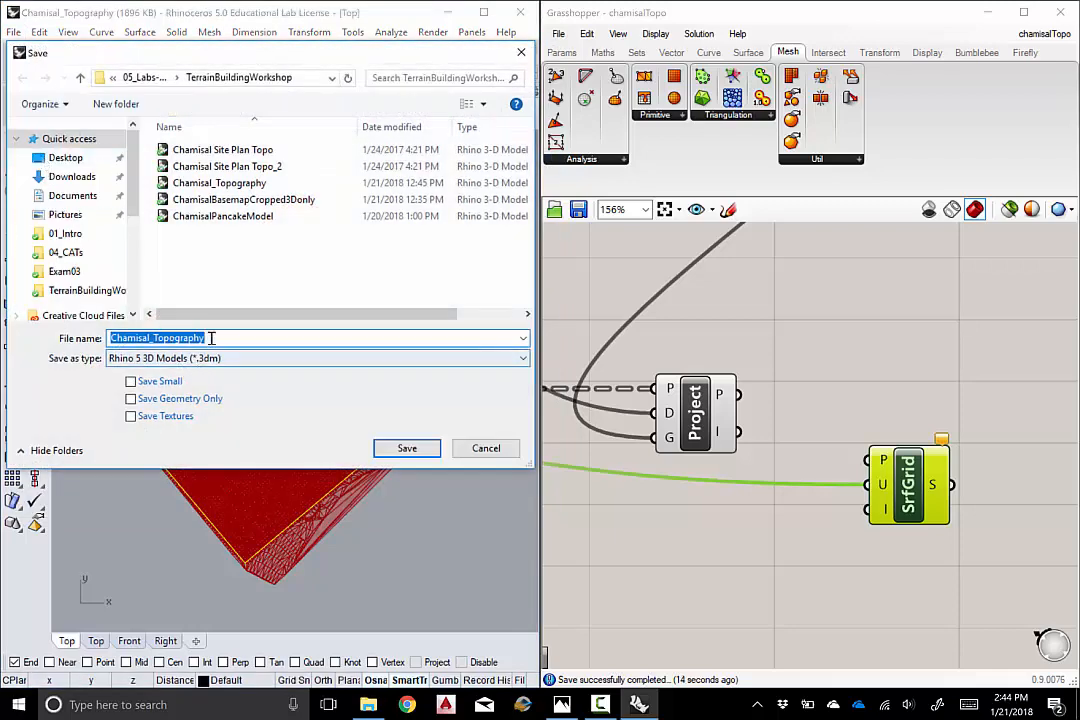
pyautogui.click(212, 338)
pyautogui.write('_Lest')
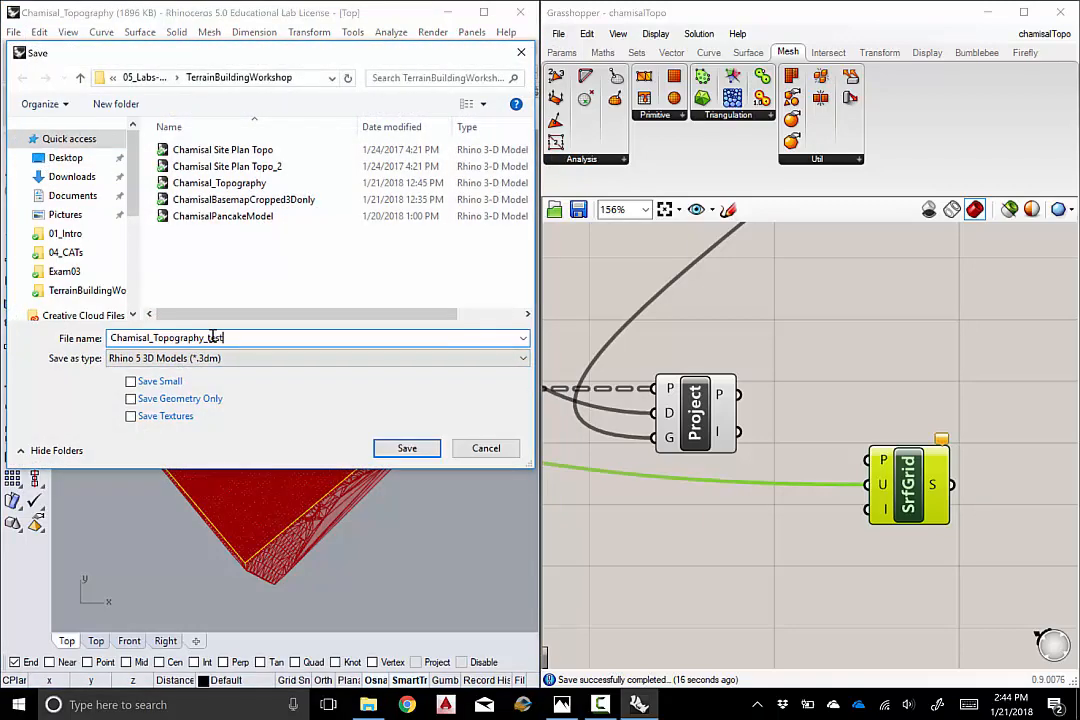
pyautogui.press('Return')
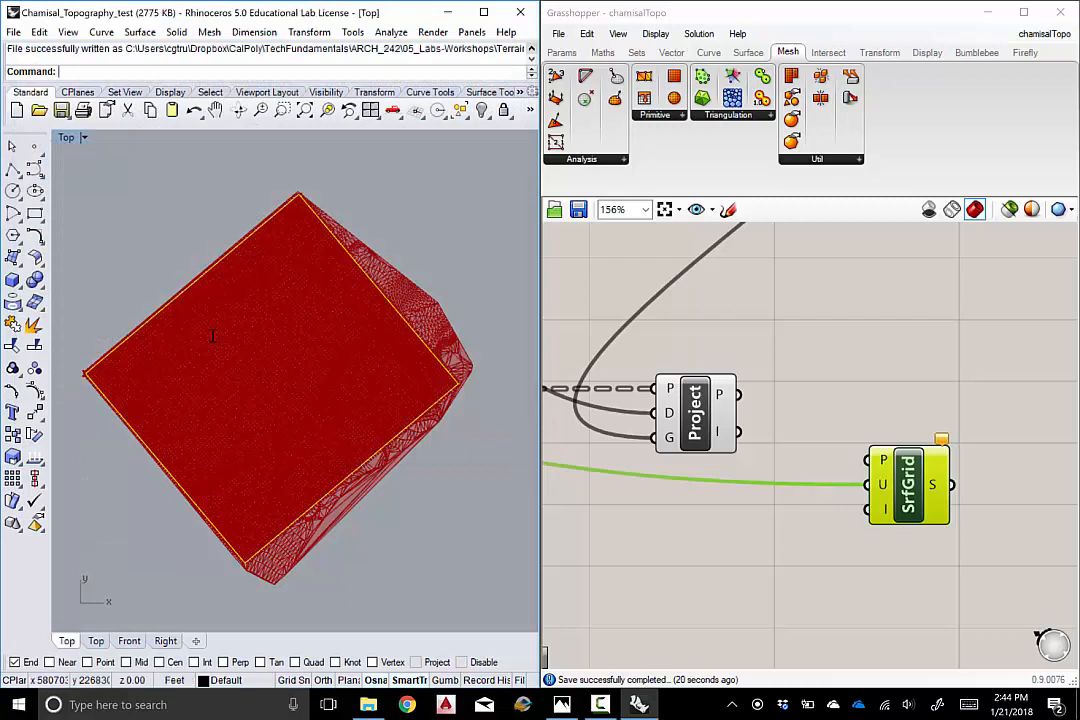
# Connect the Project component's projected points output to the P input of the SrfGrid component
pyautogui.moveTo(905, 402); pyautogui.dragTo(888, 372, button='right')
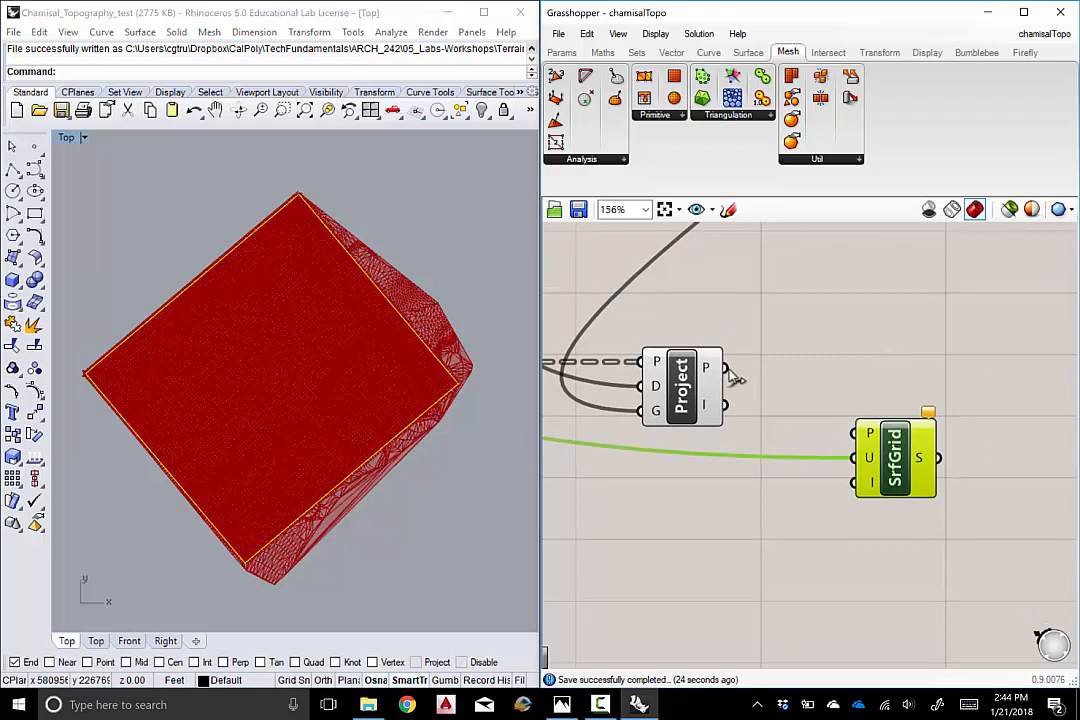
pyautogui.moveTo(729, 370); pyautogui.dragTo(856, 434)
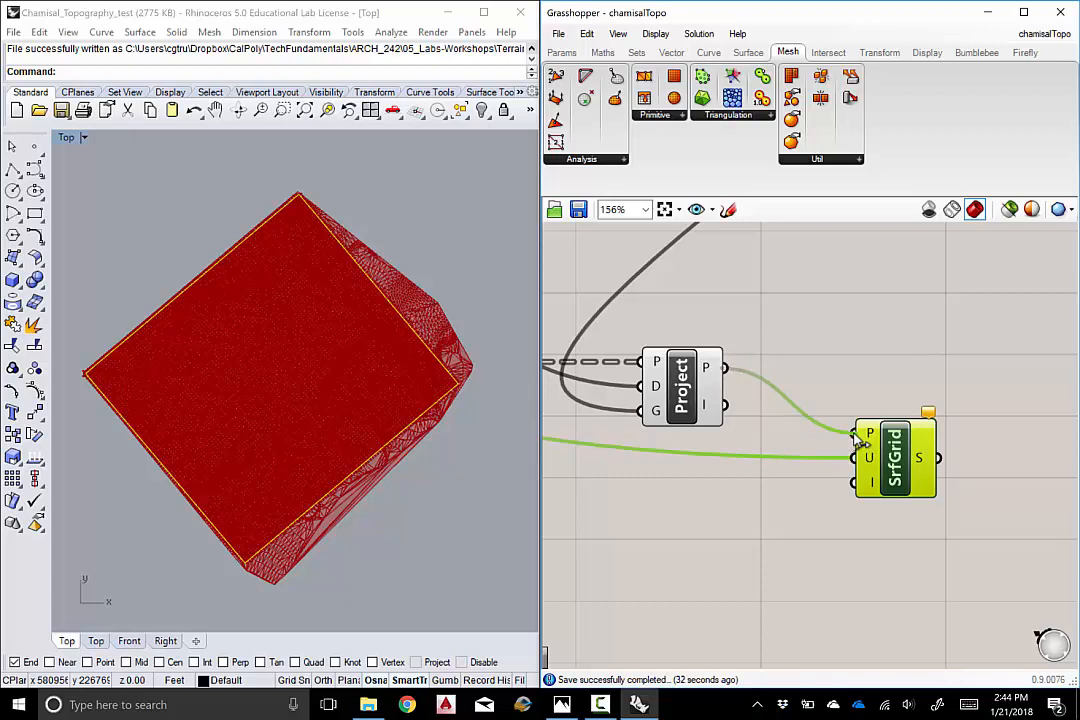
pyautogui.click(878, 375)
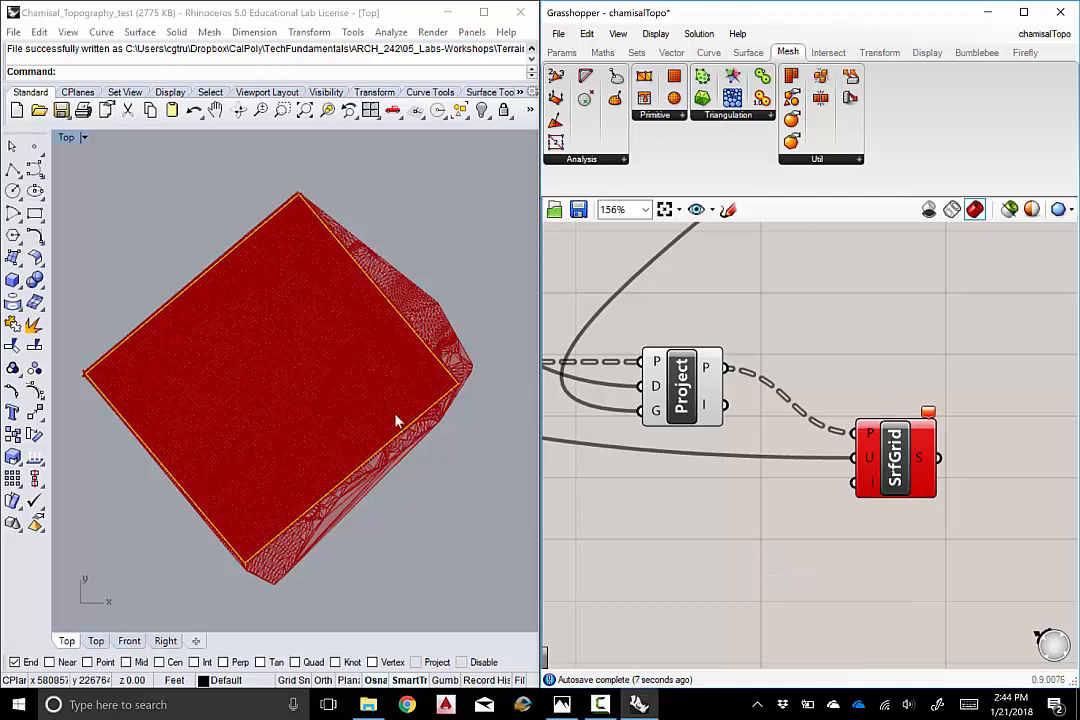
# Flatten the point data at the P input of the SrfGrid component
pyautogui.scroll(5, 390, 425)
pyautogui.scroll(-1, 466, 441)
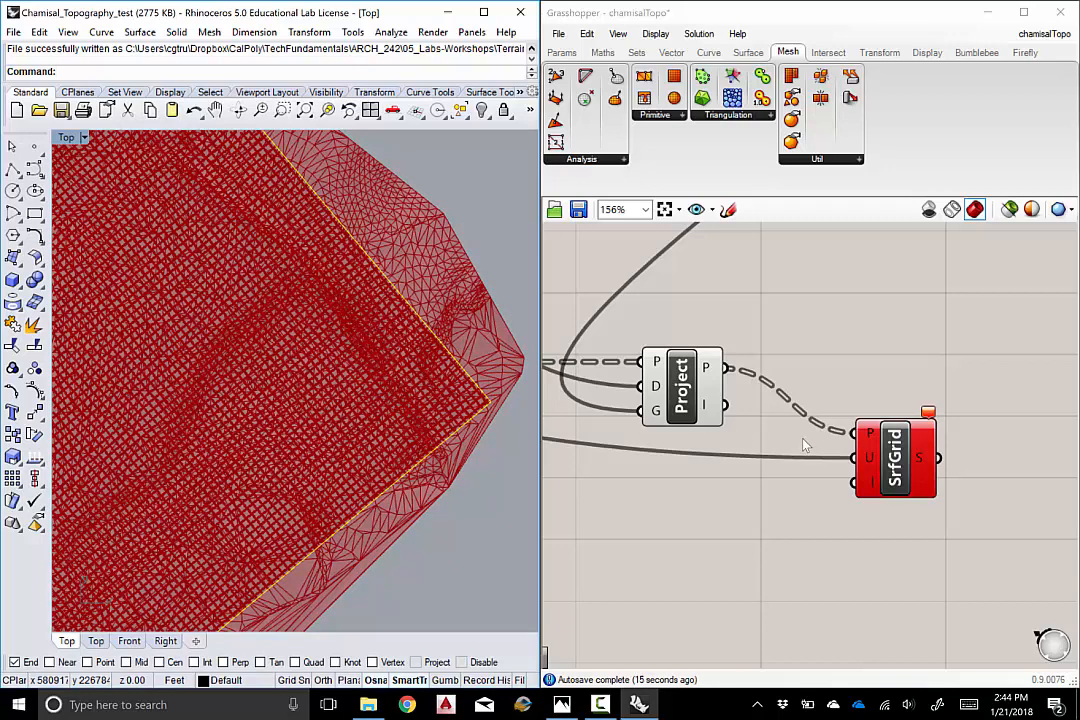
pyautogui.moveTo(800, 446); pyautogui.dragTo(861, 449, button='right')
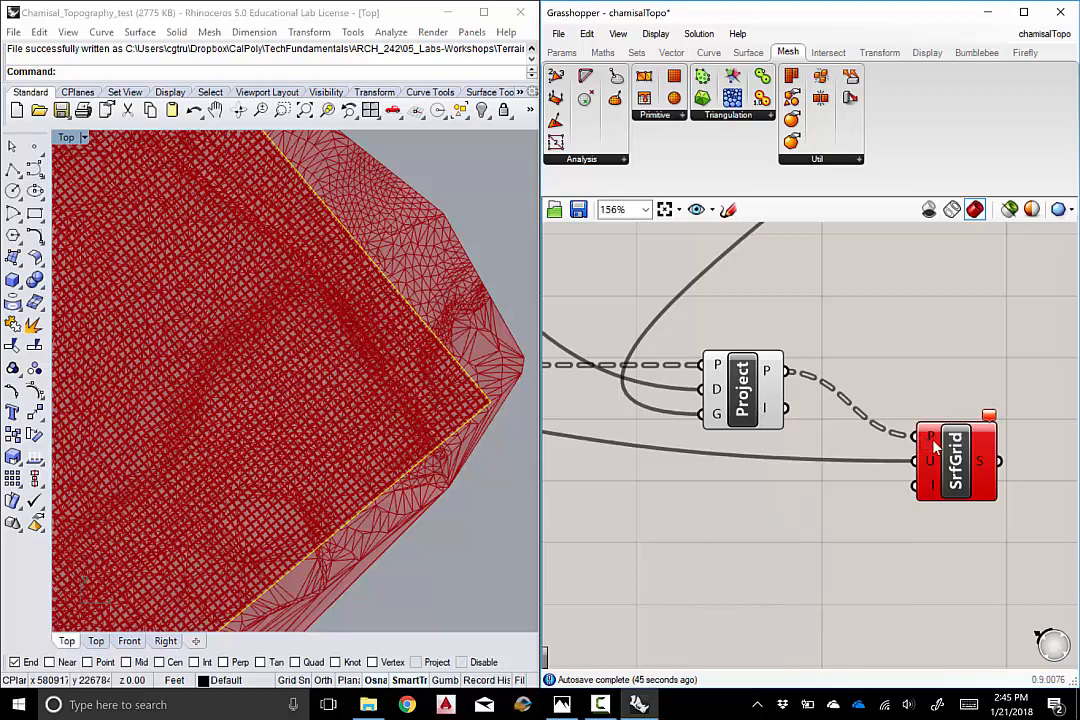
pyautogui.moveTo(932, 438)
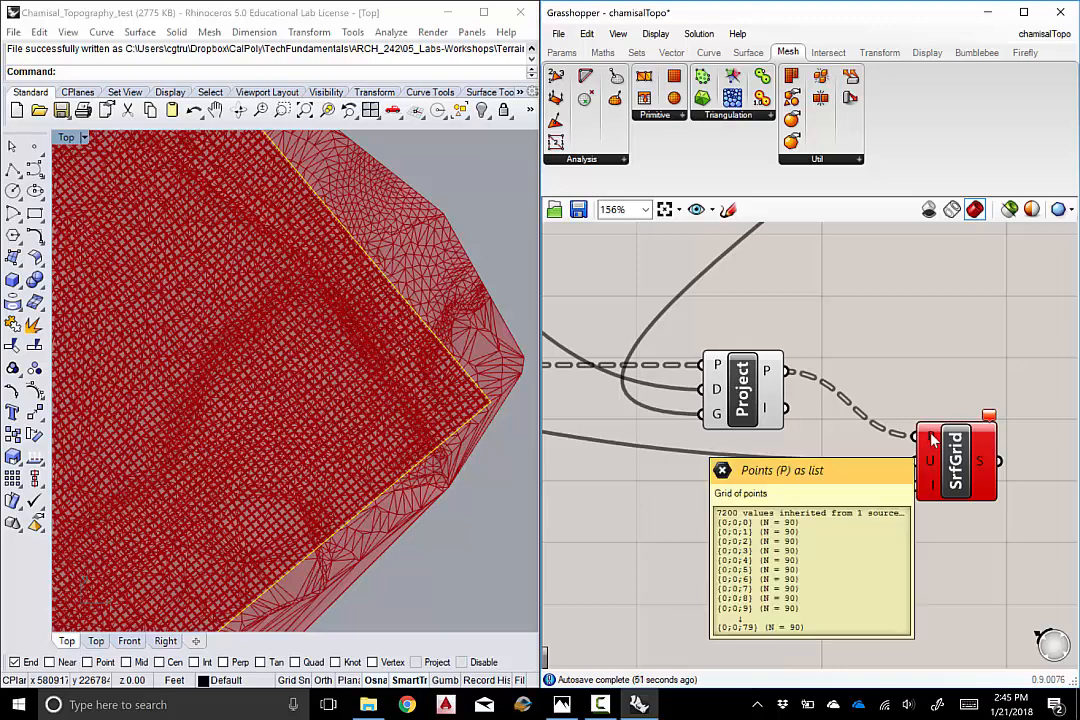
pyautogui.rightClick(932, 438)
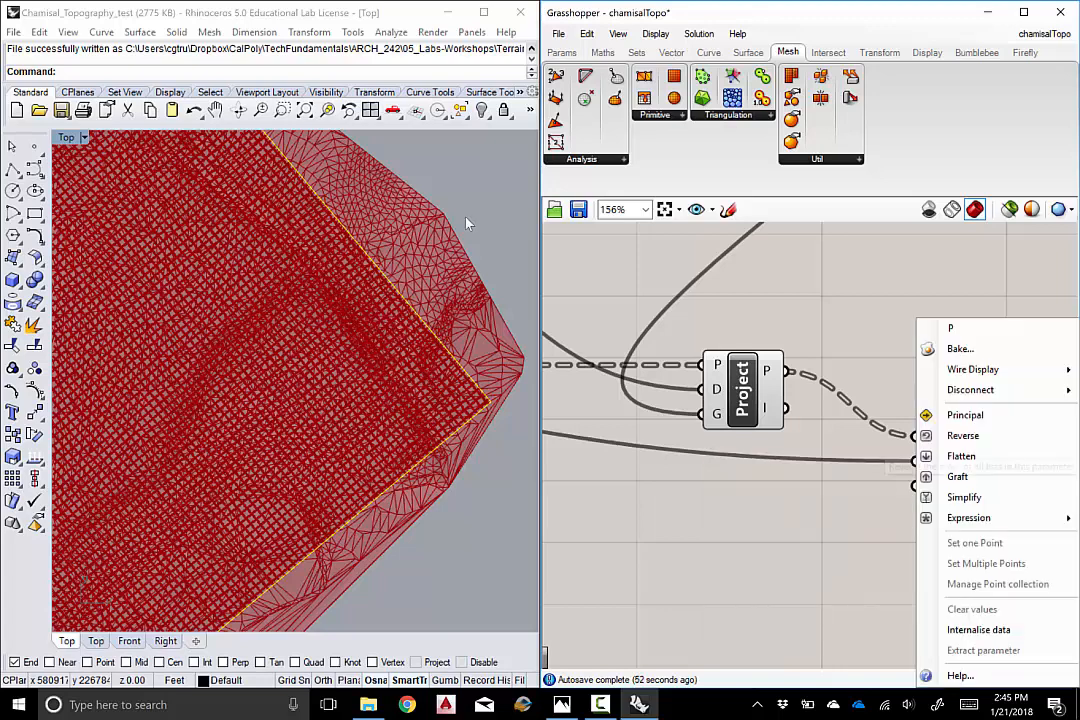
pyautogui.click(958, 457)
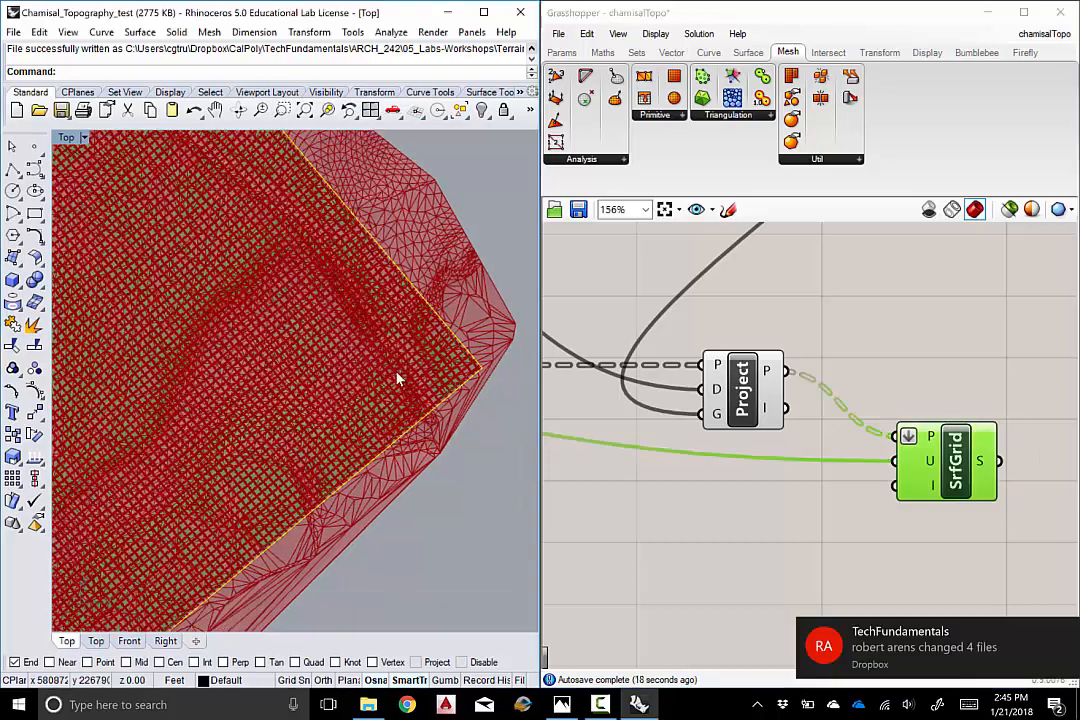
# Set the Rhino viewport to Perspective and frame the terrain closely
pyautogui.click(67, 138)
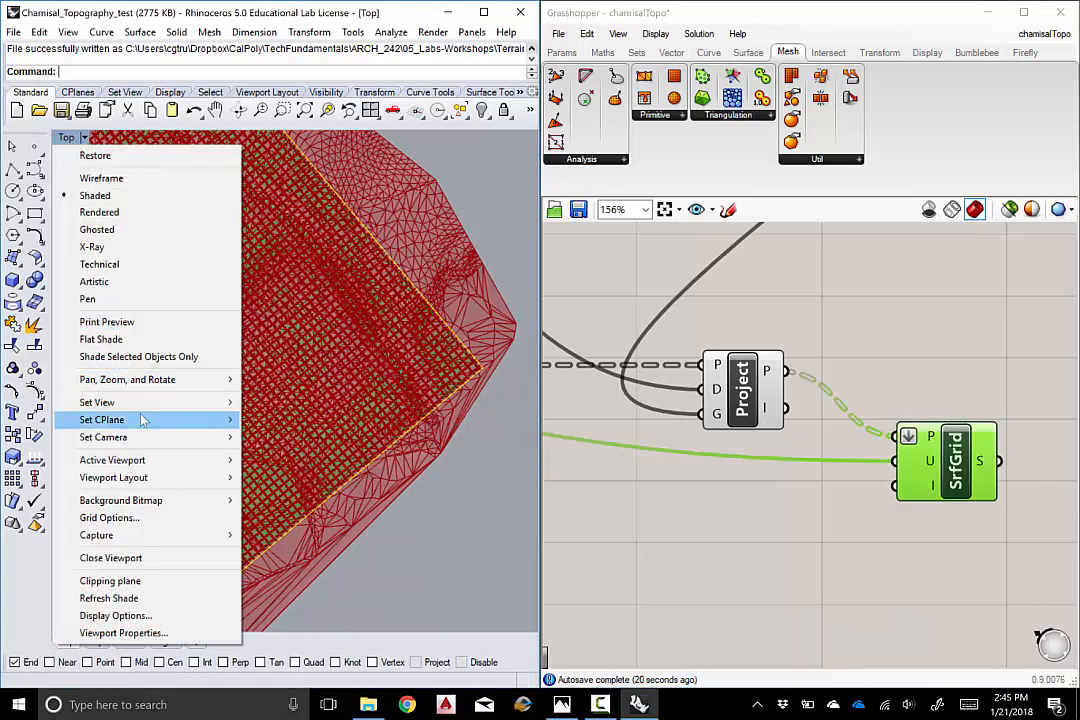
pyautogui.click(288, 529)
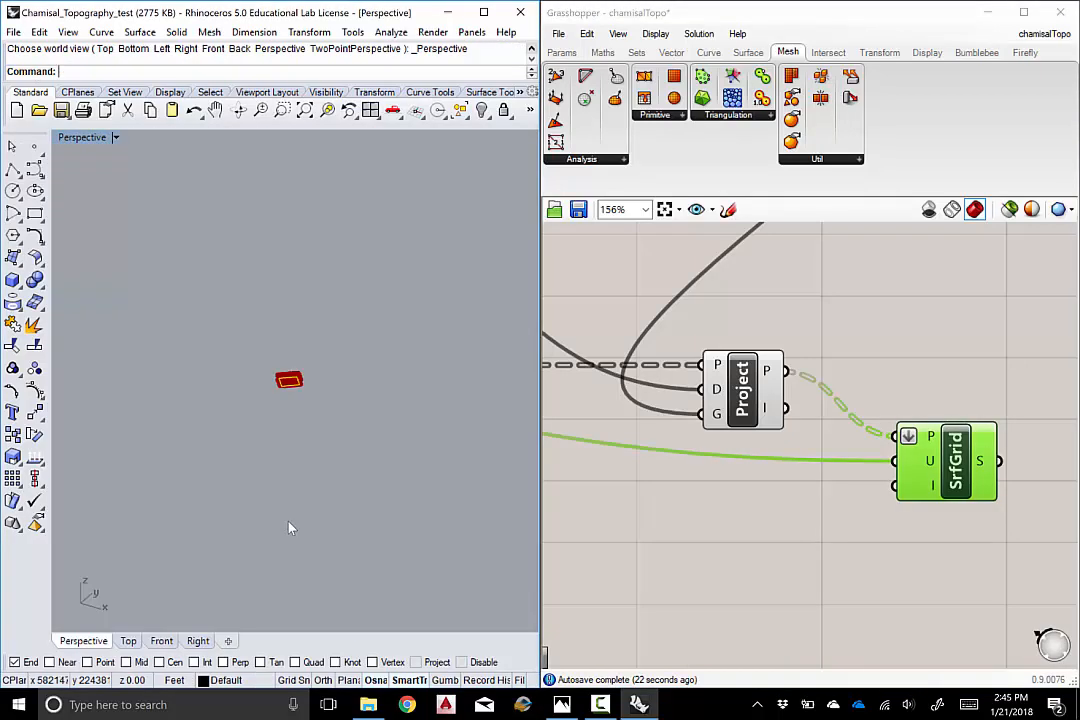
pyautogui.scroll(10, 290, 381)
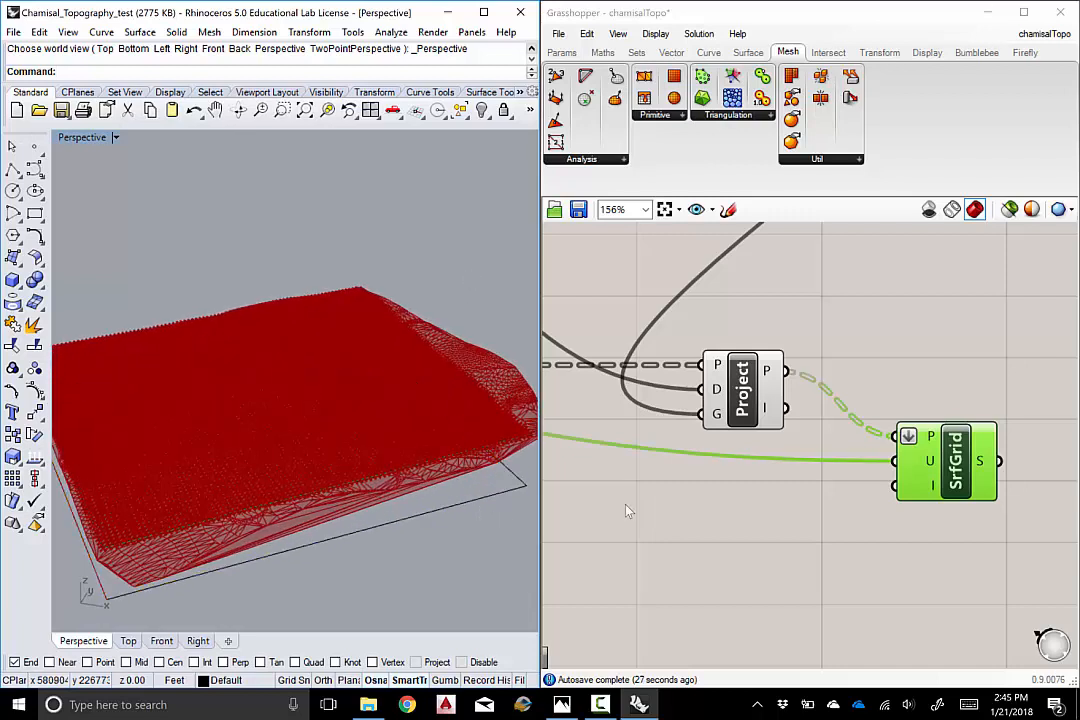
# Turn off the preview of the Project component's points
pyautogui.moveTo(788, 511); pyautogui.dragTo(780, 551, button='right')
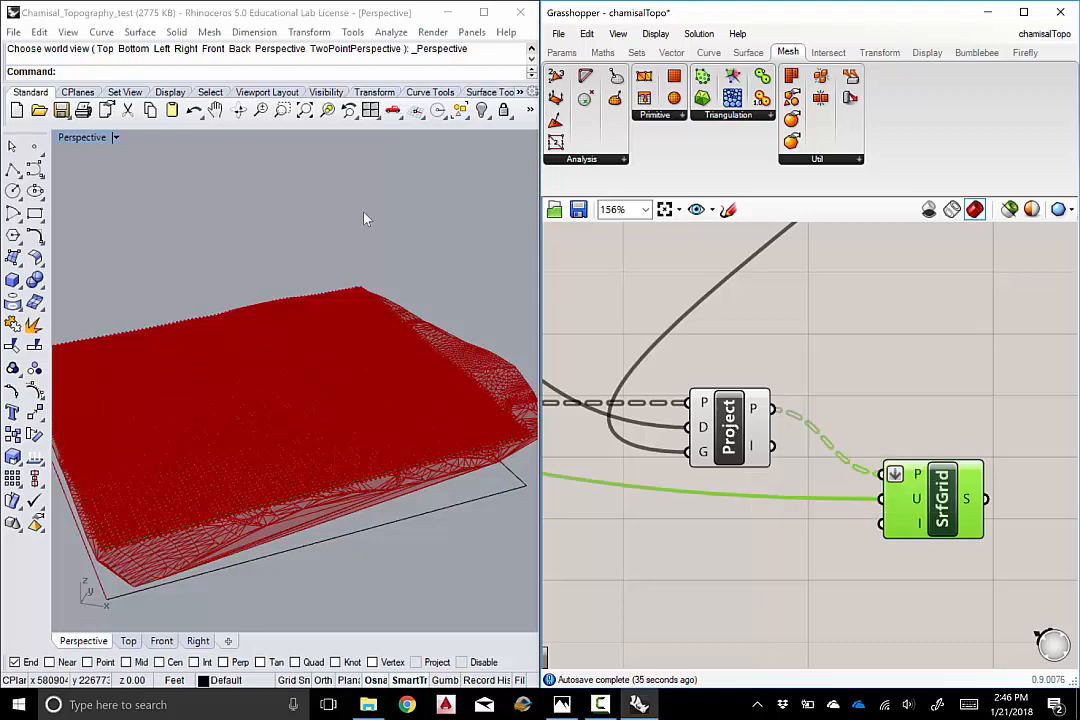
pyautogui.rightClick(726, 421)
pyautogui.click(774, 456)
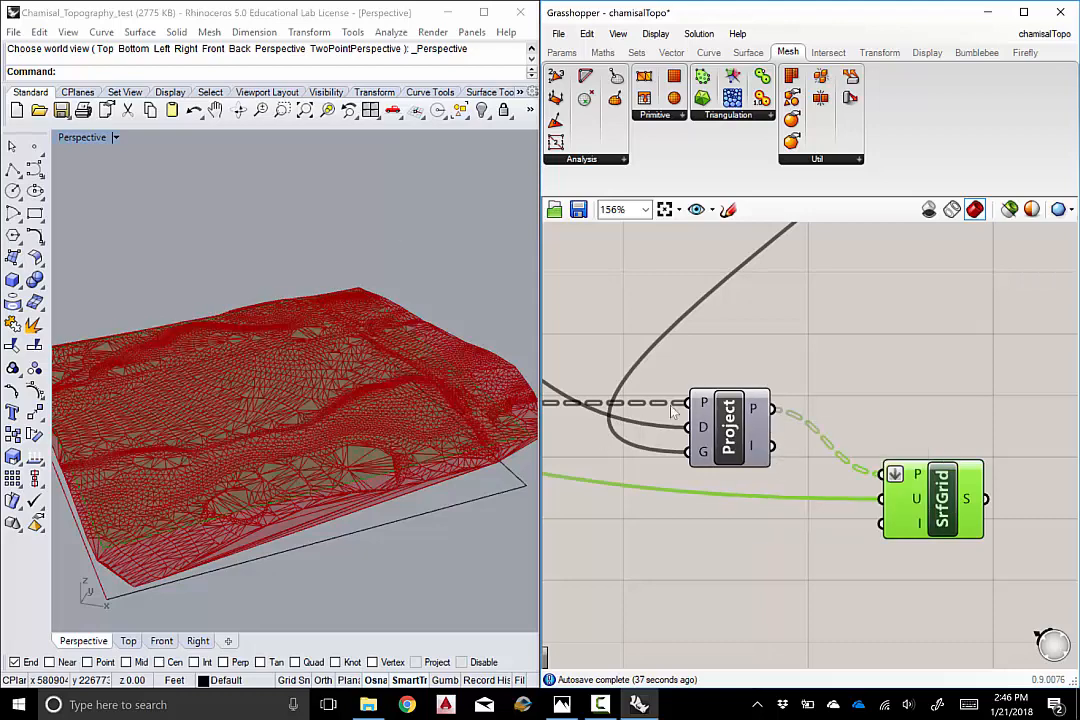
# Turn off the previews of the Delaunay Mesh and Delaunay Edges components
pyautogui.moveTo(828, 357); pyautogui.dragTo(772, 534)
pyautogui.scroll(-8, 824, 417)
pyautogui.moveTo(837, 362); pyautogui.dragTo(812, 436, button='right')
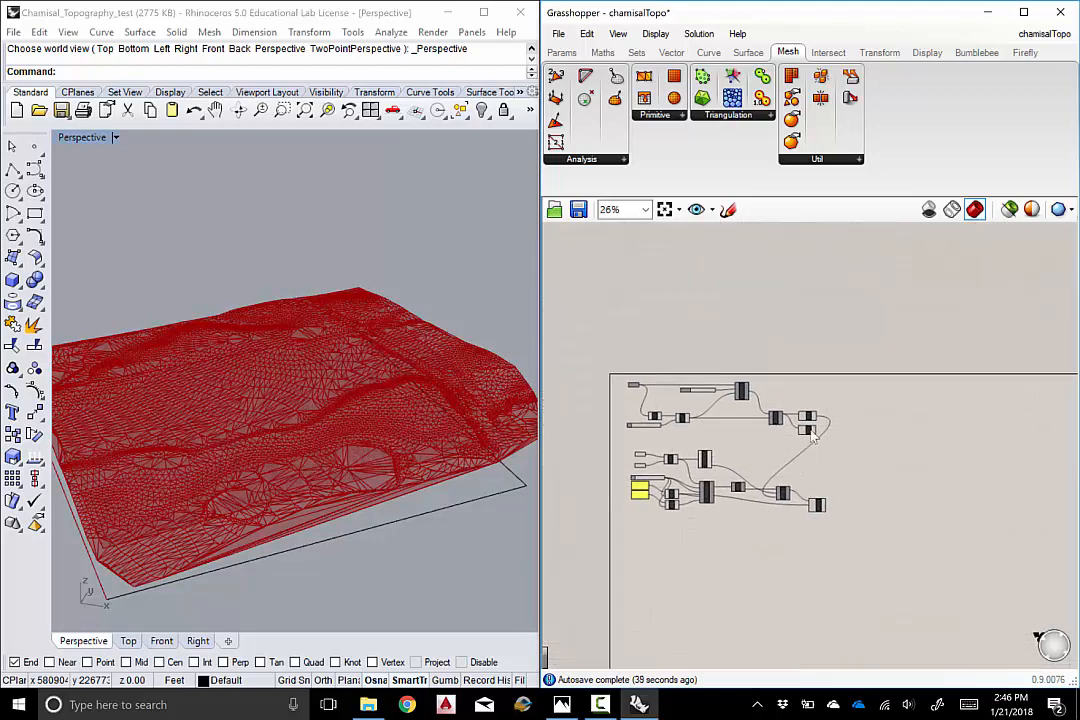
pyautogui.scroll(6, 812, 430)
pyautogui.click(806, 418)
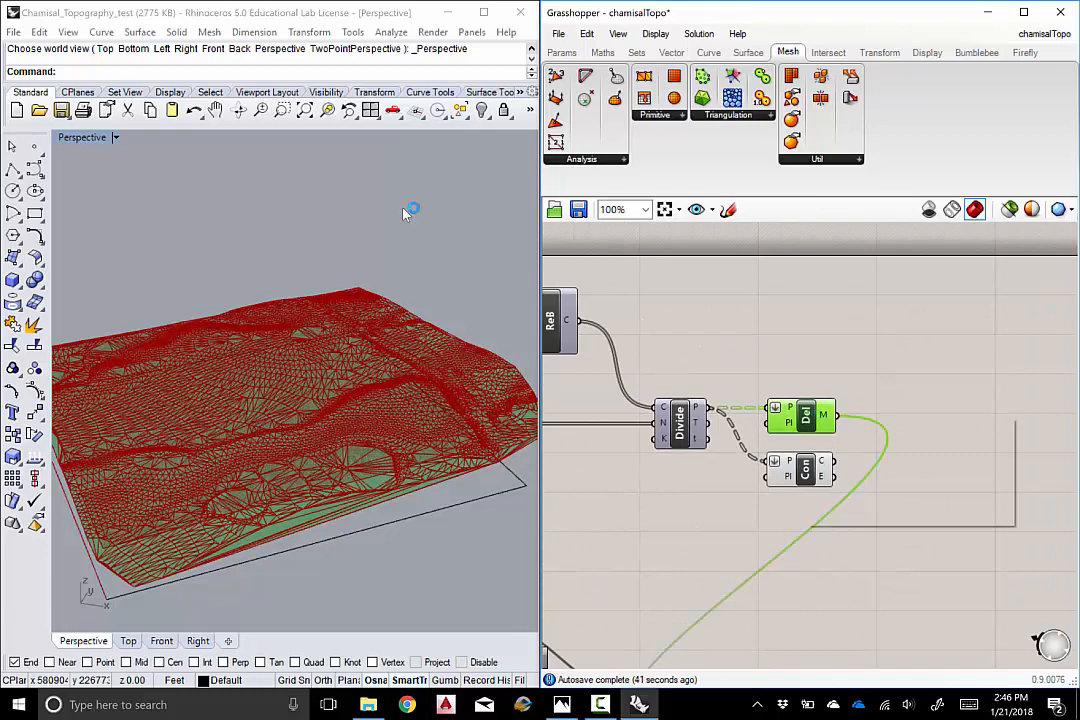
pyautogui.rightClick(808, 416)
pyautogui.click(856, 445)
pyautogui.click(803, 470)
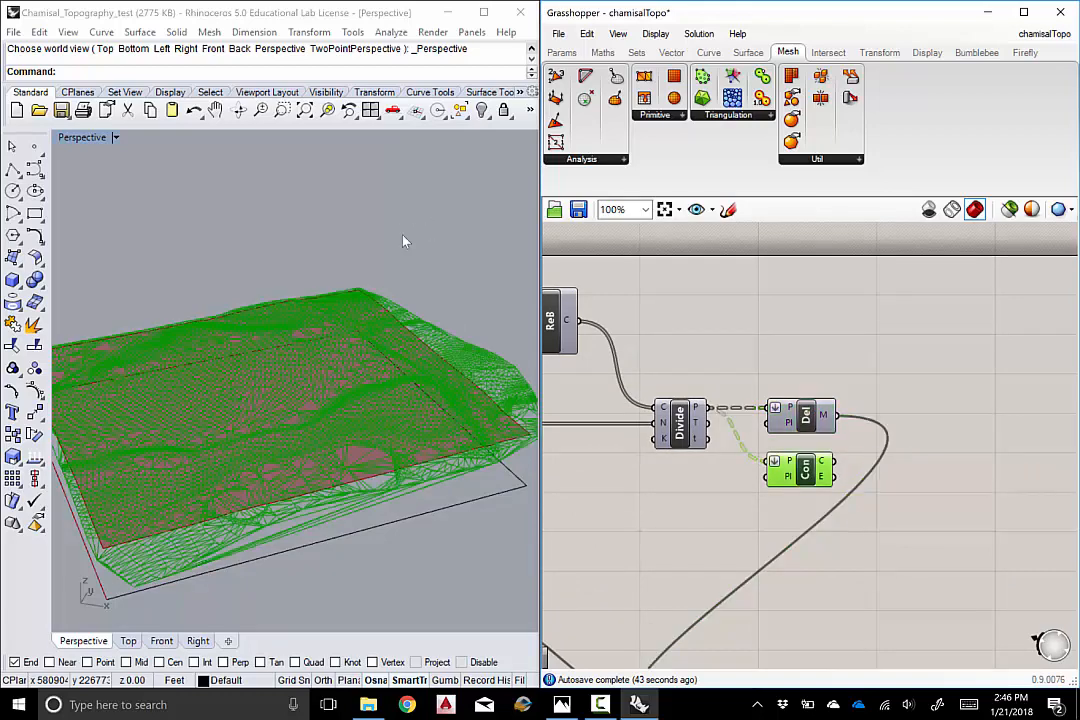
pyautogui.rightClick(826, 469)
pyautogui.click(858, 497)
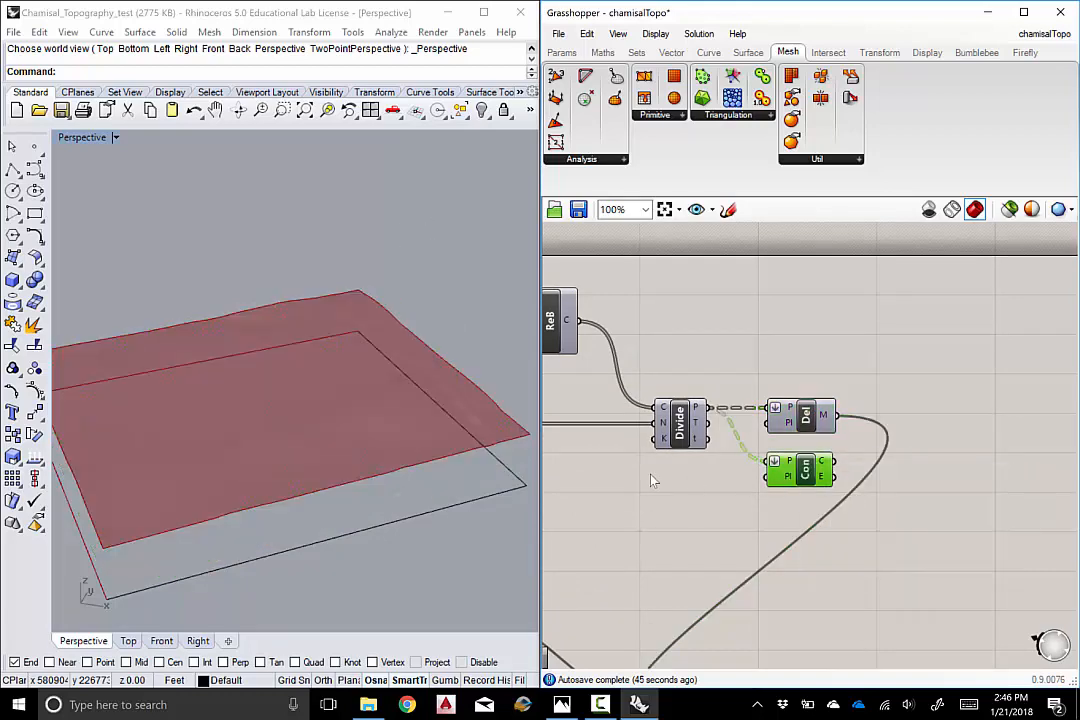
# Turn on the preview of the Rebuild Curve component to show the contours with the new surface
pyautogui.moveTo(316, 383); pyautogui.dragTo(403, 436, button='right')
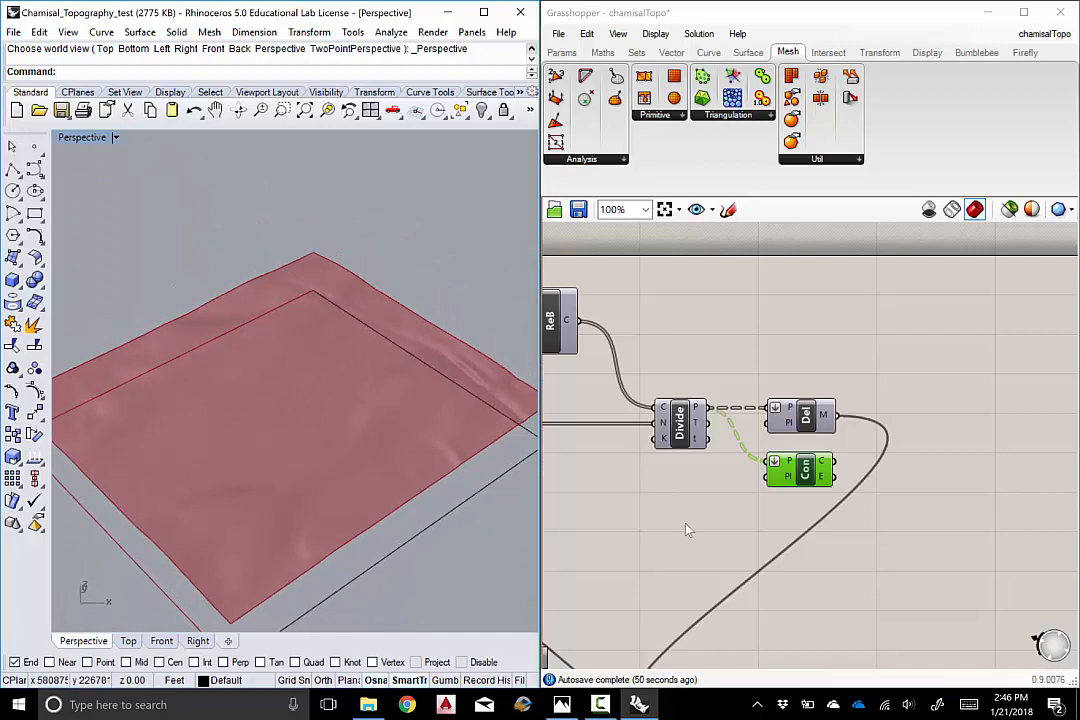
pyautogui.moveTo(688, 530); pyautogui.dragTo(802, 520, button='right')
pyautogui.scroll(-1, 699, 472)
pyautogui.moveTo(699, 472)
pyautogui.mouseDown(button='right')
pyautogui.moveTo(805, 466)
pyautogui.moveTo(712, 490)
pyautogui.mouseUp(button='right')
pyautogui.click(781, 370)
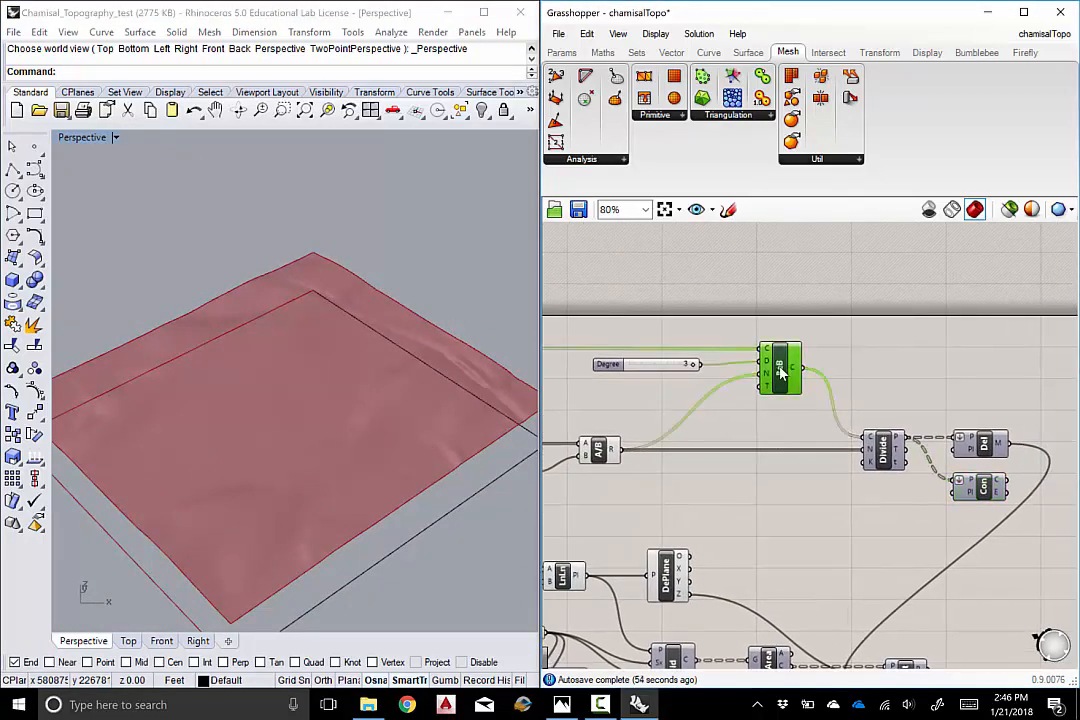
pyautogui.rightClick(781, 370)
pyautogui.click(835, 400)
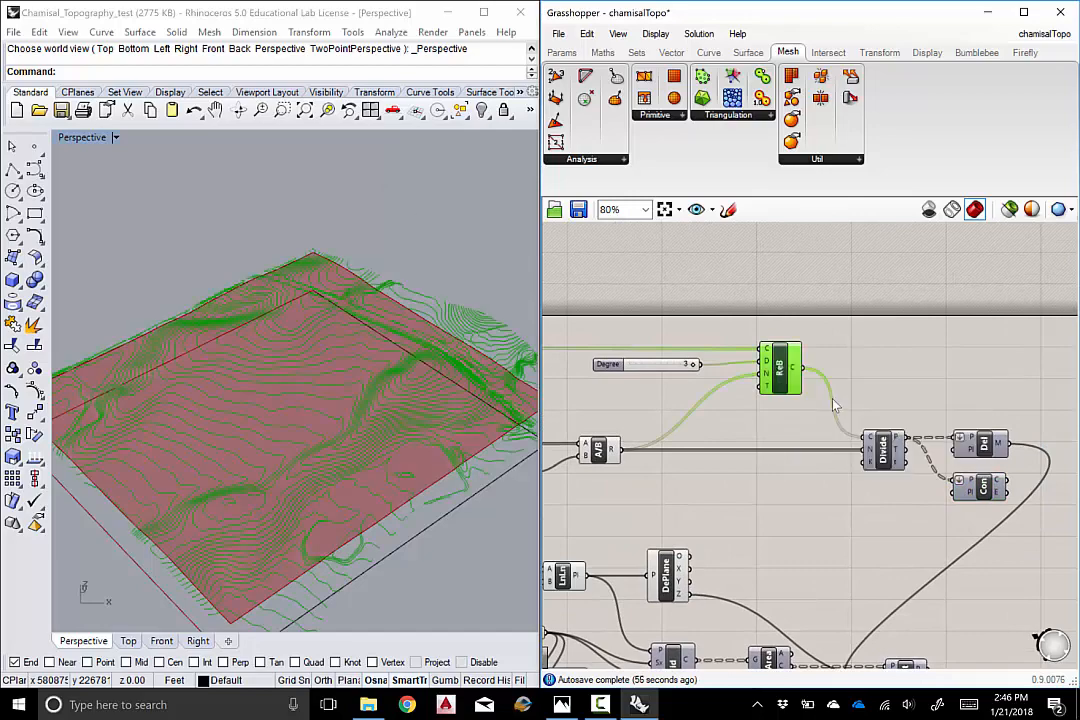
# Examine from several angles and distances how closely the new surface follows the contour curves across the terrain
pyautogui.click(736, 515)
pyautogui.scroll(8, 427, 438)
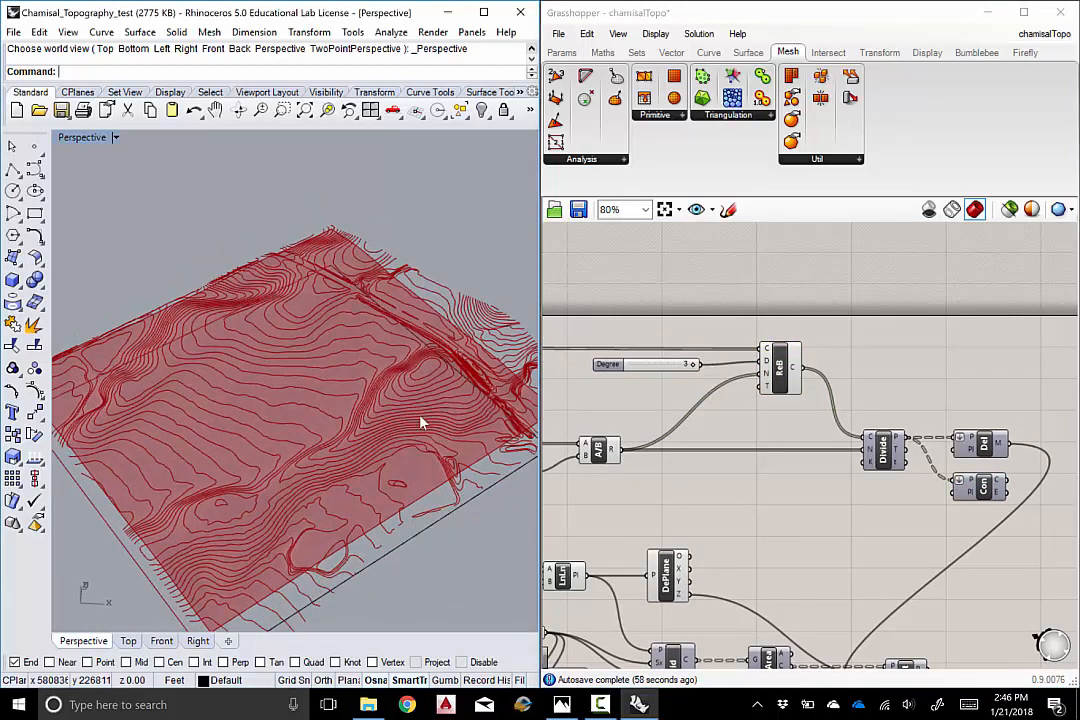
pyautogui.moveTo(407, 320); pyautogui.dragTo(342, 441, button='right')
pyautogui.scroll(-5, 438, 410)
pyautogui.scroll(-3, 420, 411)
pyautogui.scroll(-3, 415, 429)
pyautogui.scroll(5, 398, 465)
pyautogui.moveTo(398, 463); pyautogui.dragTo(383, 422, button='right')
pyautogui.scroll(-8, 352, 435)
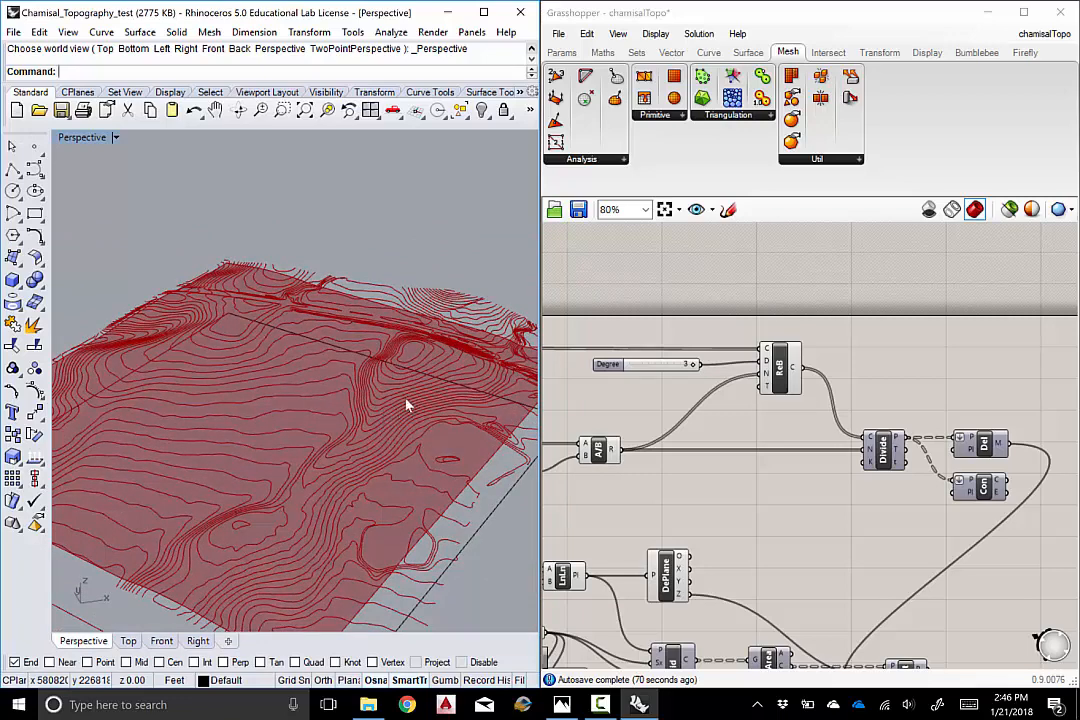
pyautogui.scroll(6, 366, 359)
pyautogui.moveTo(407, 366); pyautogui.dragTo(392, 370, button='right')
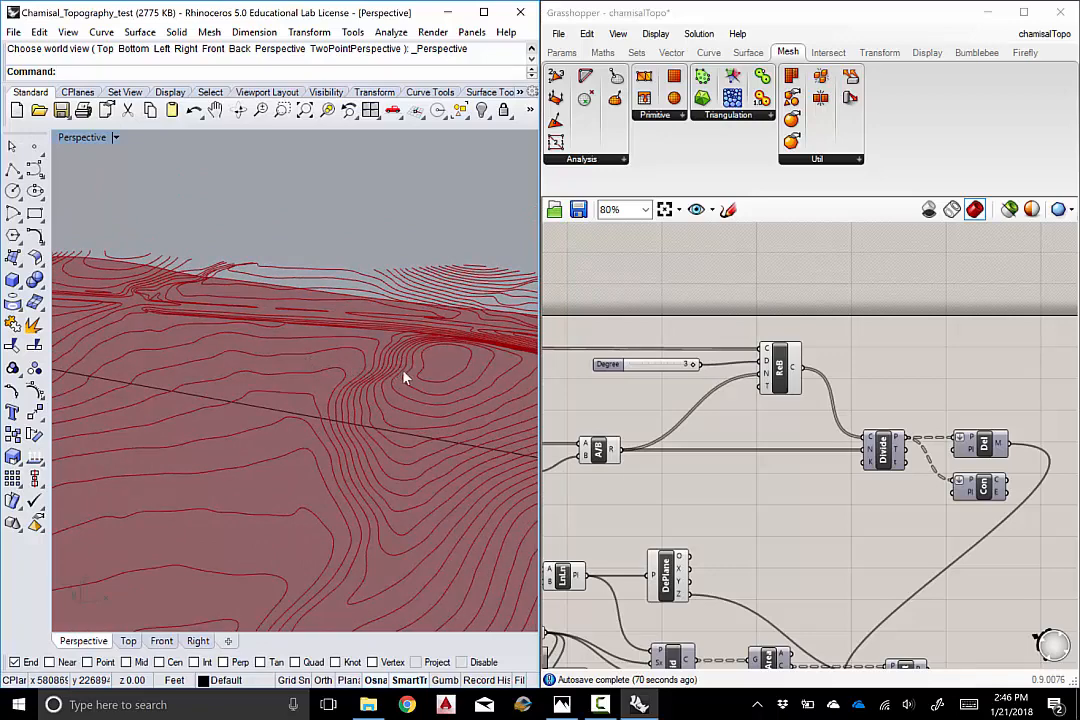
# Inspect the Rectangular Grid component's spacing and extent inputs, and compare the resulting surface with the contours in perspective
pyautogui.moveTo(693, 462); pyautogui.dragTo(791, 351, button='right')
pyautogui.scroll(-2, 770, 380)
pyautogui.moveTo(733, 424); pyautogui.dragTo(704, 424, button='right')
pyautogui.scroll(2, 712, 482)
pyautogui.scroll(2, 698, 450)
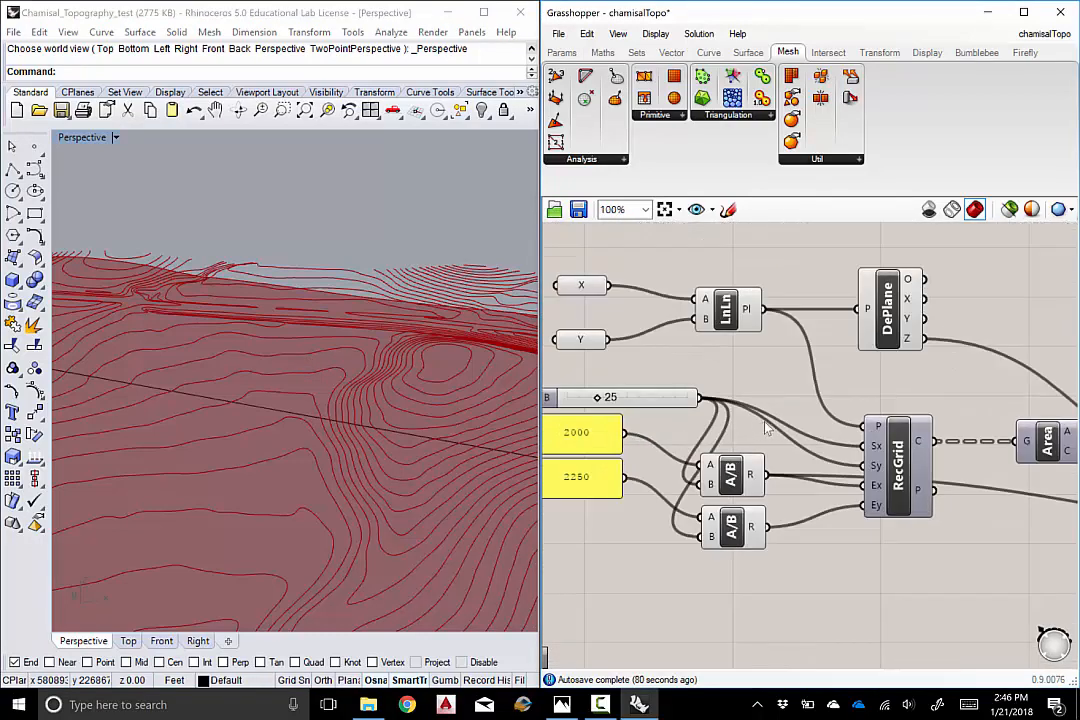
pyautogui.scroll(-3, 738, 420)
pyautogui.scroll(3, 738, 420)
pyautogui.scroll(-1, 741, 421)
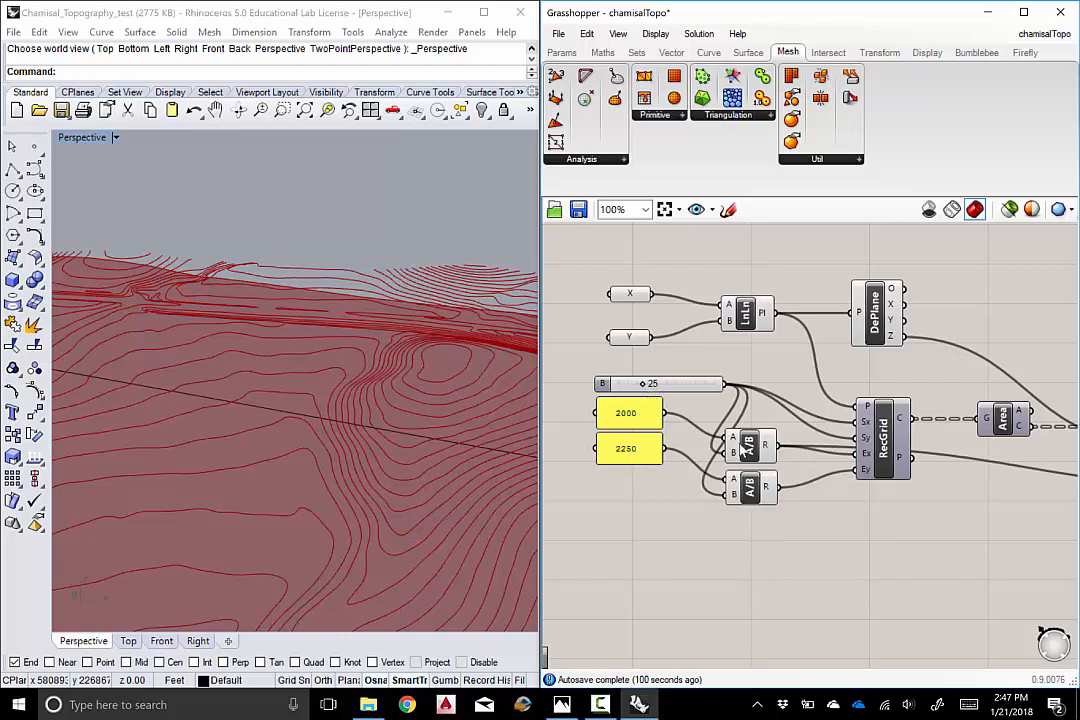
pyautogui.moveTo(769, 448)
pyautogui.moveTo(470, 429); pyautogui.dragTo(921, 549, button='right')
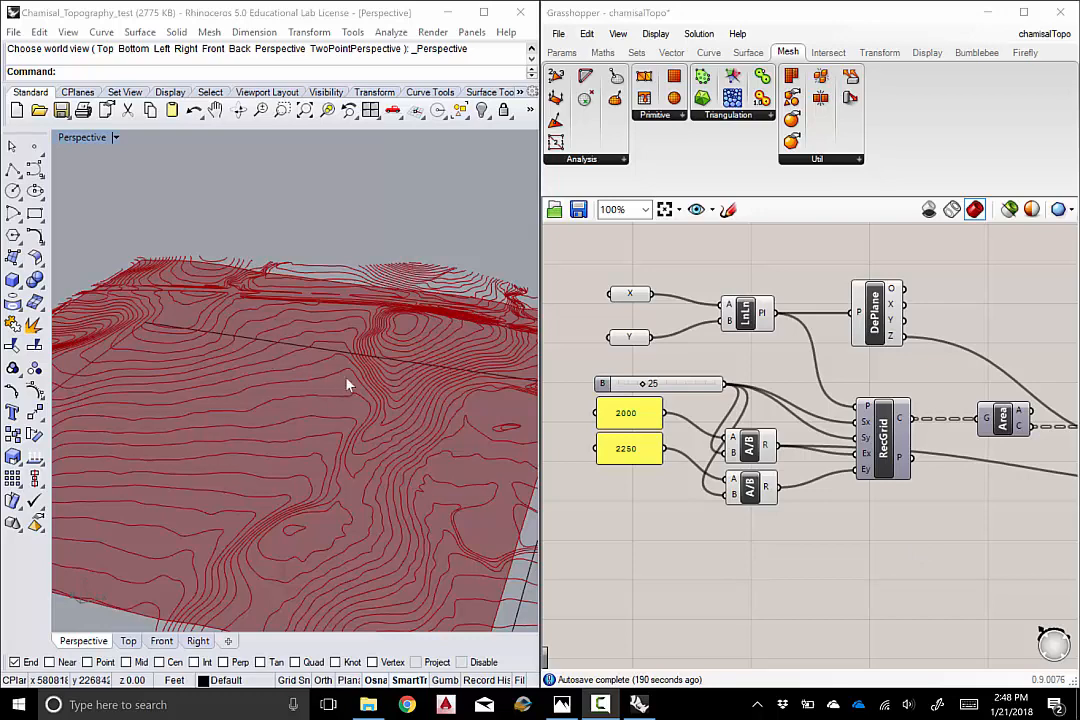
pyautogui.moveTo(350, 386); pyautogui.dragTo(318, 383, button='right')
pyautogui.moveTo(334, 324); pyautogui.dragTo(352, 272, button='right')
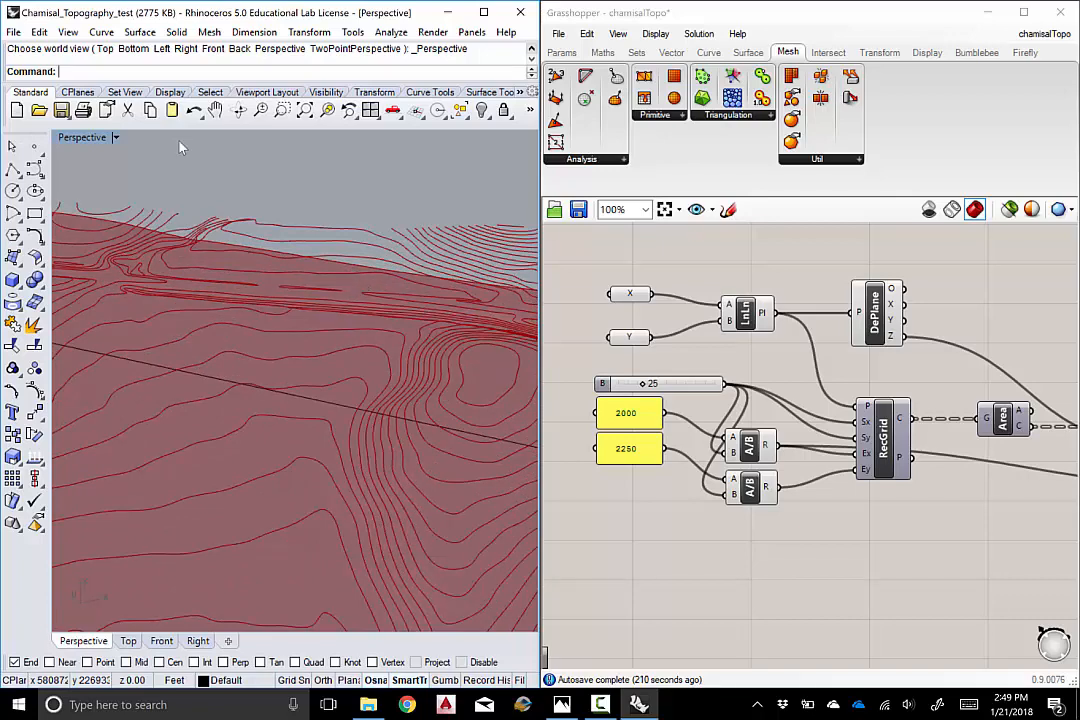
pyautogui.moveTo(344, 337); pyautogui.dragTo(383, 368, button='right')
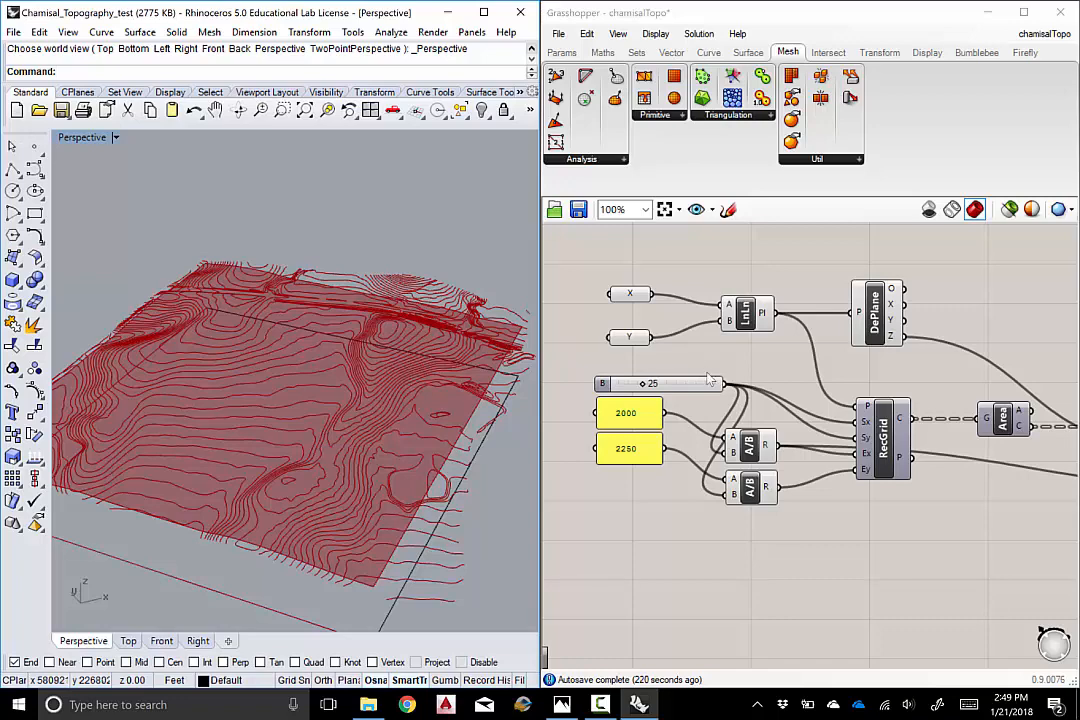
# Bake the Surface From Points (SrfGrid) output into Rhino on the Surface01 layer
pyautogui.moveTo(832, 367); pyautogui.dragTo(794, 366, button='right')
pyautogui.moveTo(914, 346); pyautogui.dragTo(769, 358, button='right')
pyautogui.scroll(-2, 785, 354)
pyautogui.scroll(1, 934, 438)
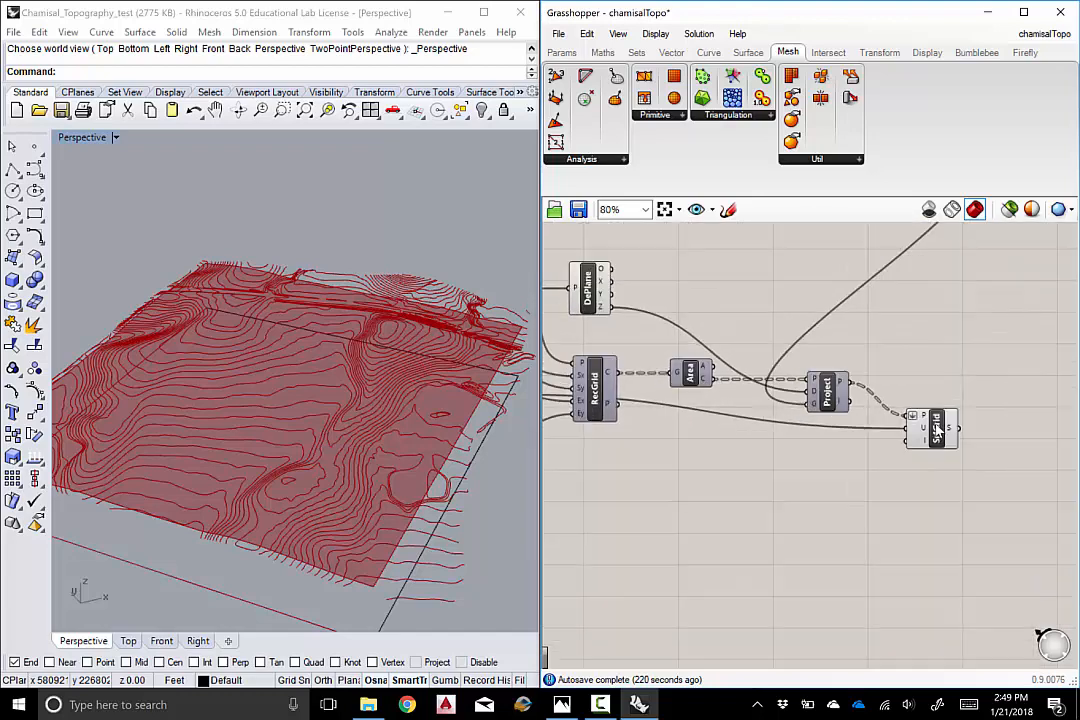
pyautogui.scroll(3, 934, 440)
pyautogui.click(935, 436)
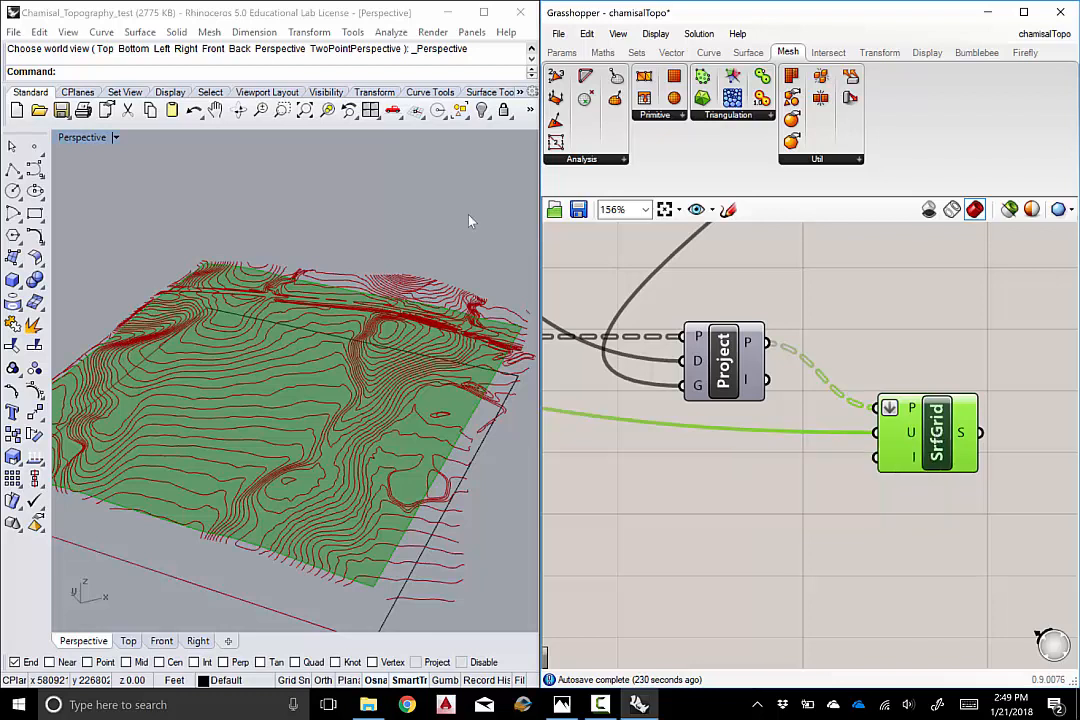
pyautogui.rightClick(937, 430)
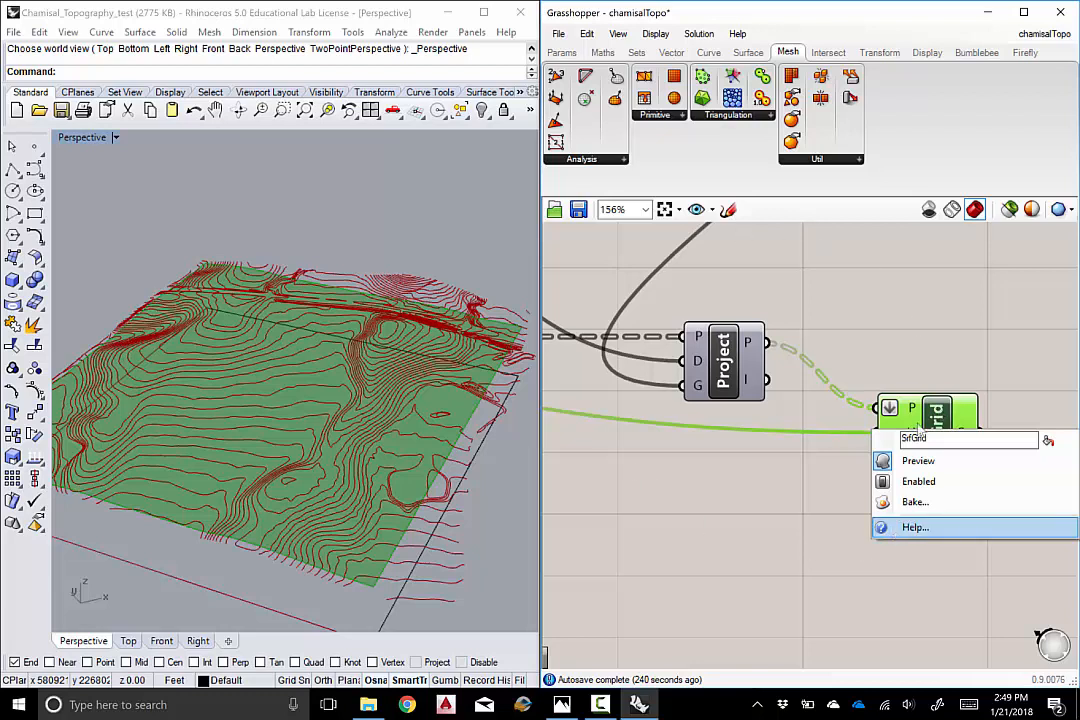
pyautogui.click(793, 313)
pyautogui.click(939, 433)
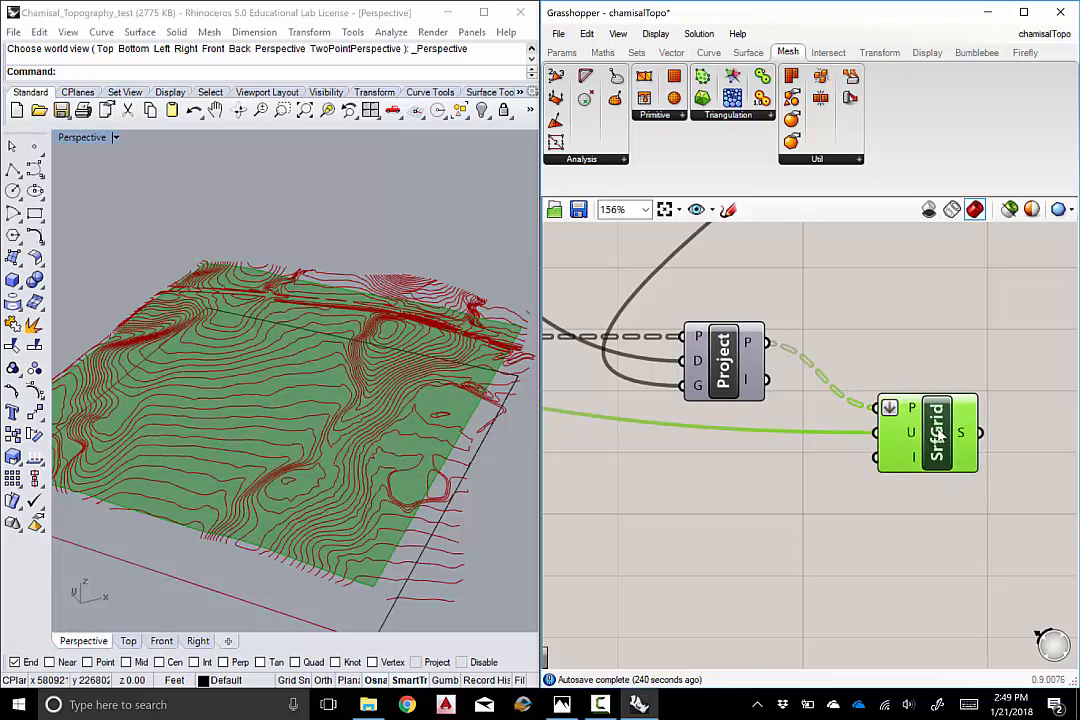
pyautogui.rightClick(880, 428)
pyautogui.click(900, 500)
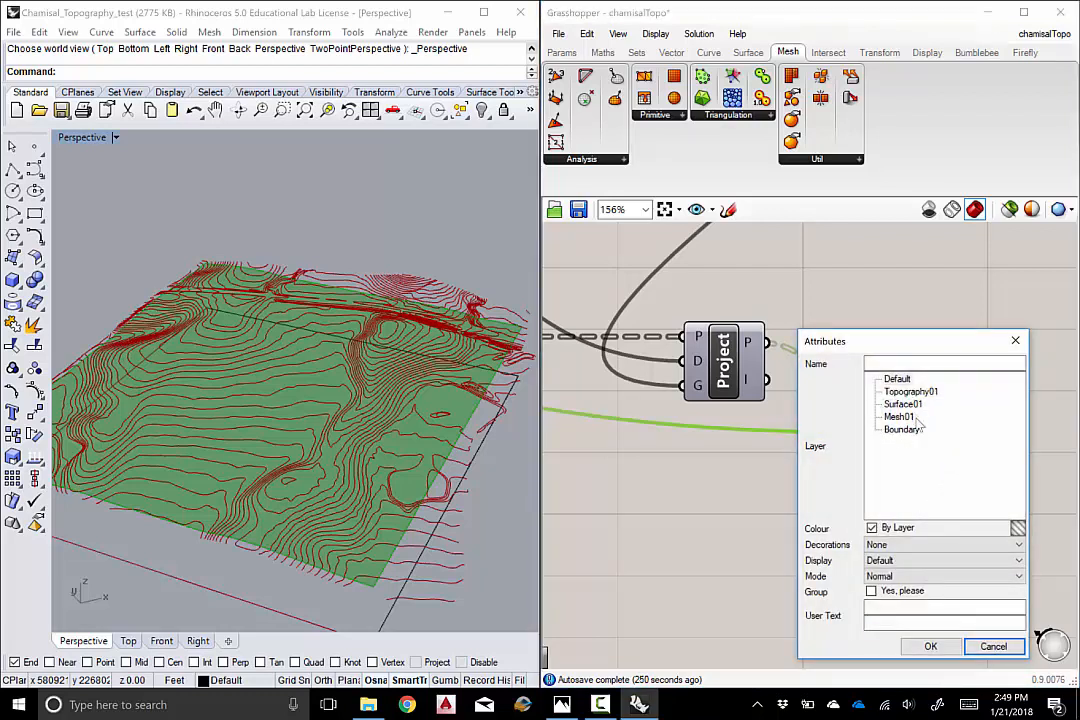
pyautogui.click(903, 404)
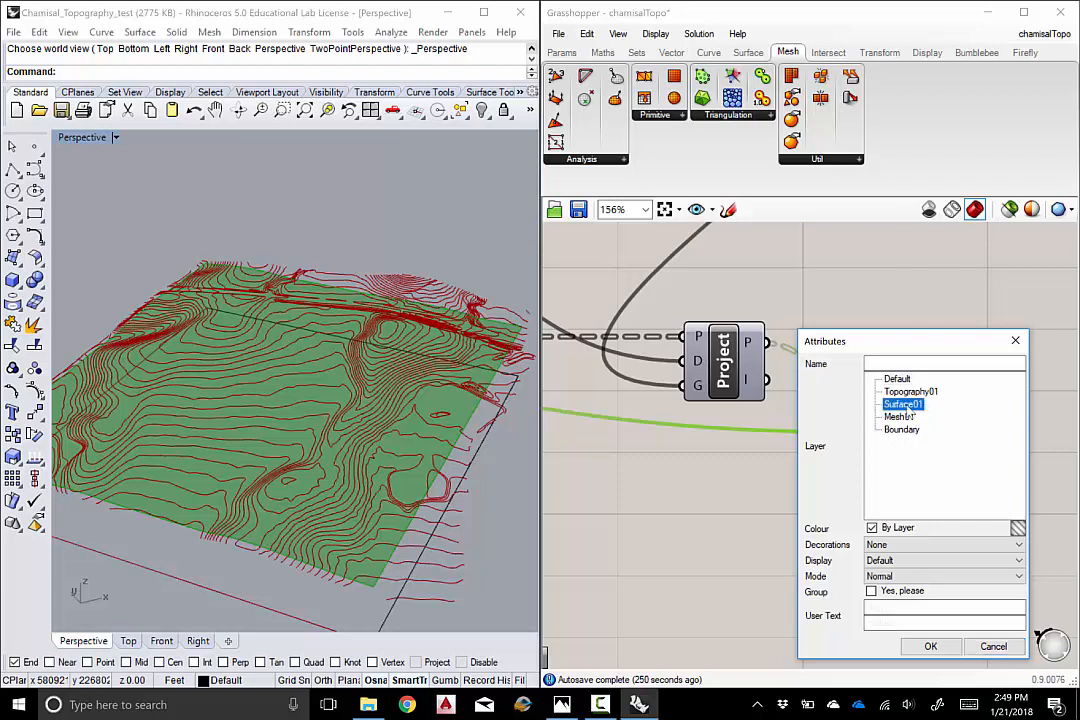
pyautogui.click(933, 647)
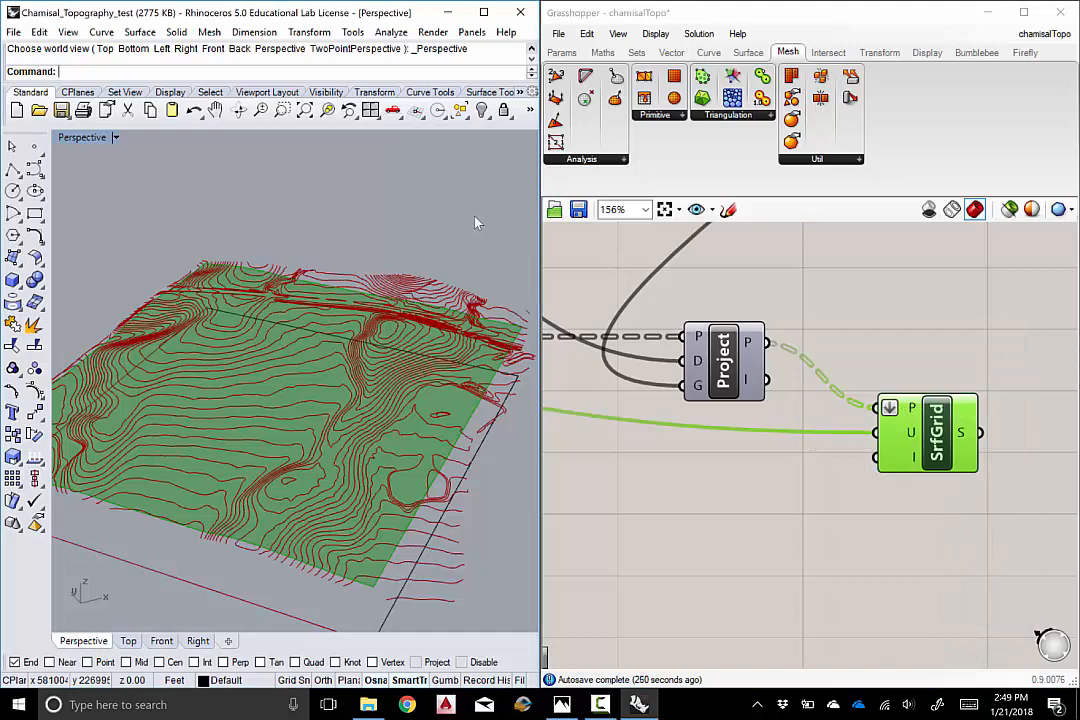
# Turn on the Surface01 layer in Rhino to show the baked surface
pyautogui.moveTo(476, 222); pyautogui.dragTo(348, 295, button='right')
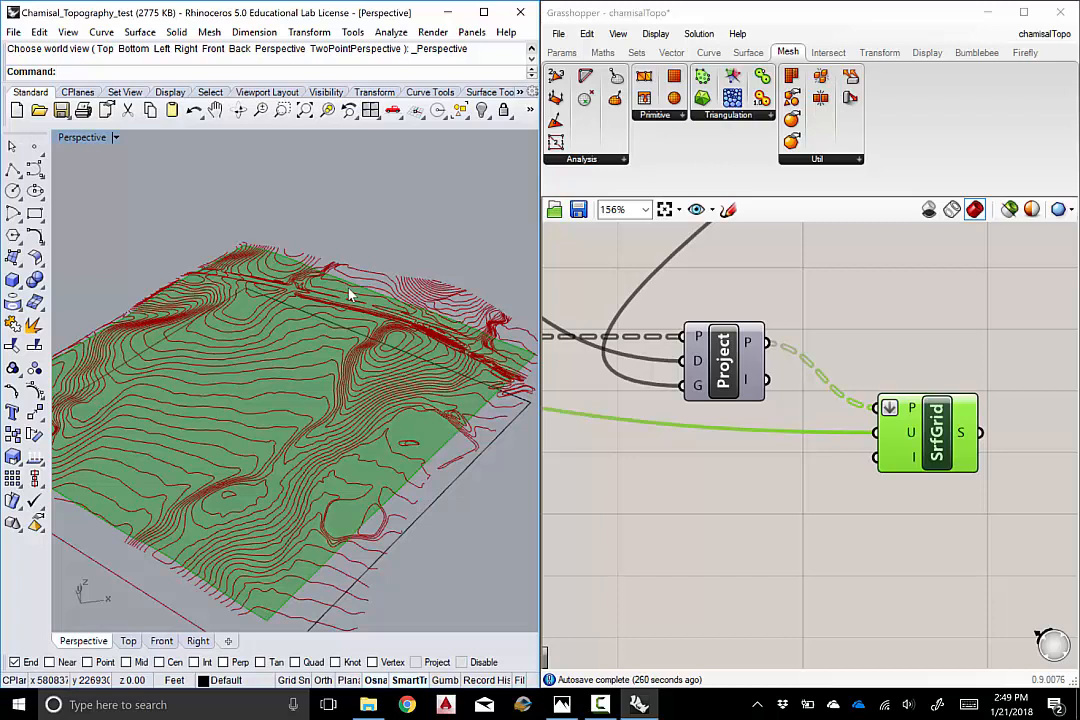
pyautogui.write('Layer')
pyautogui.press('Return')
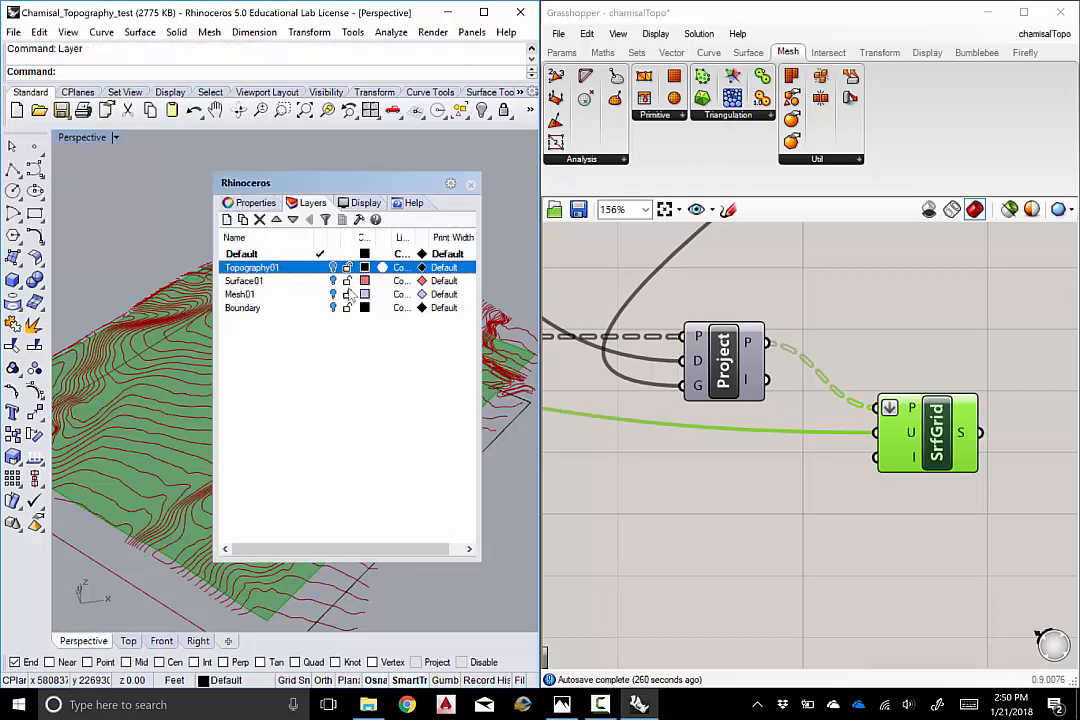
pyautogui.click(243, 281)
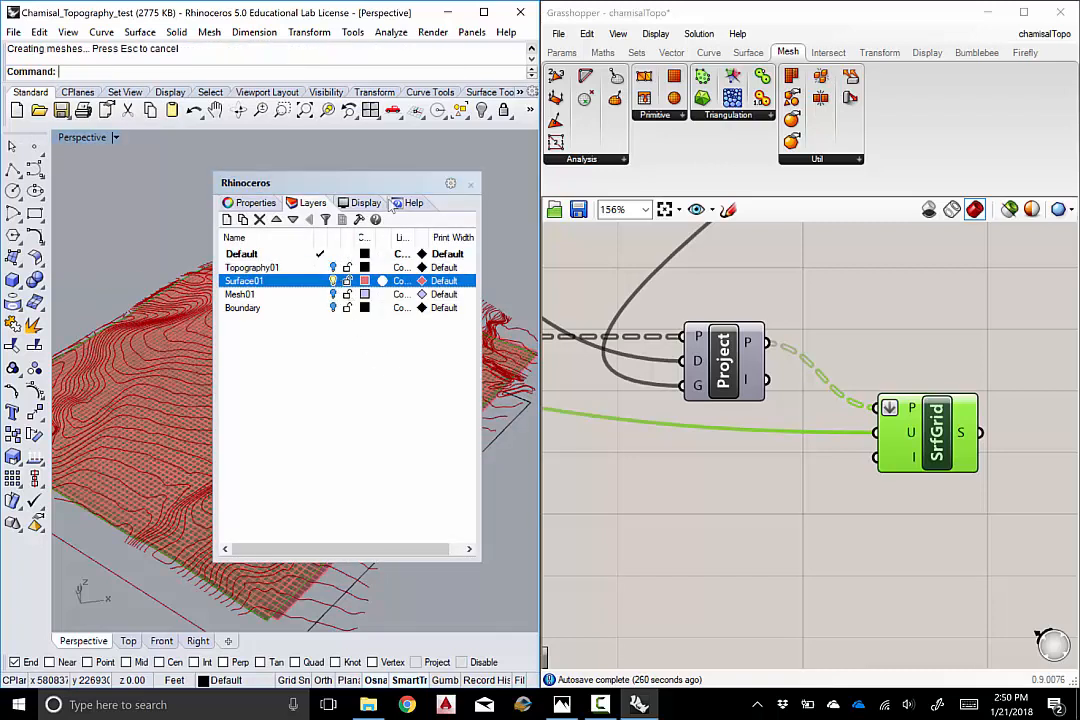
pyautogui.click(471, 184)
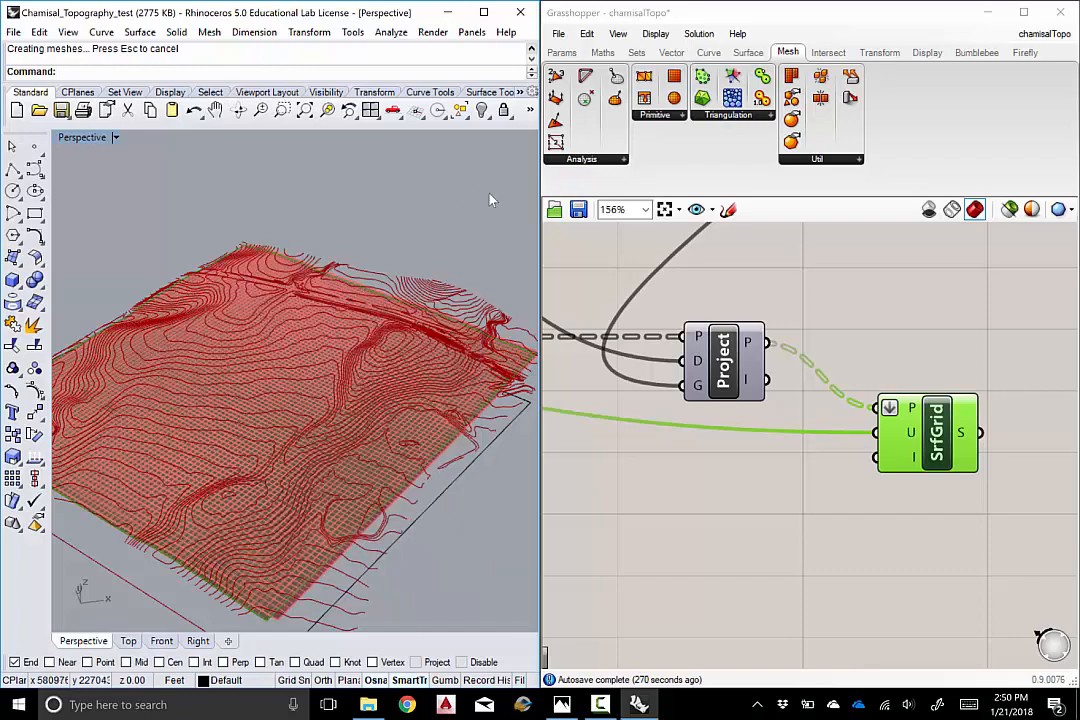
# Delete one of the two overlapping surfaces from the Rhino viewport
pyautogui.scroll(5, 365, 301)
pyautogui.click(370, 300)
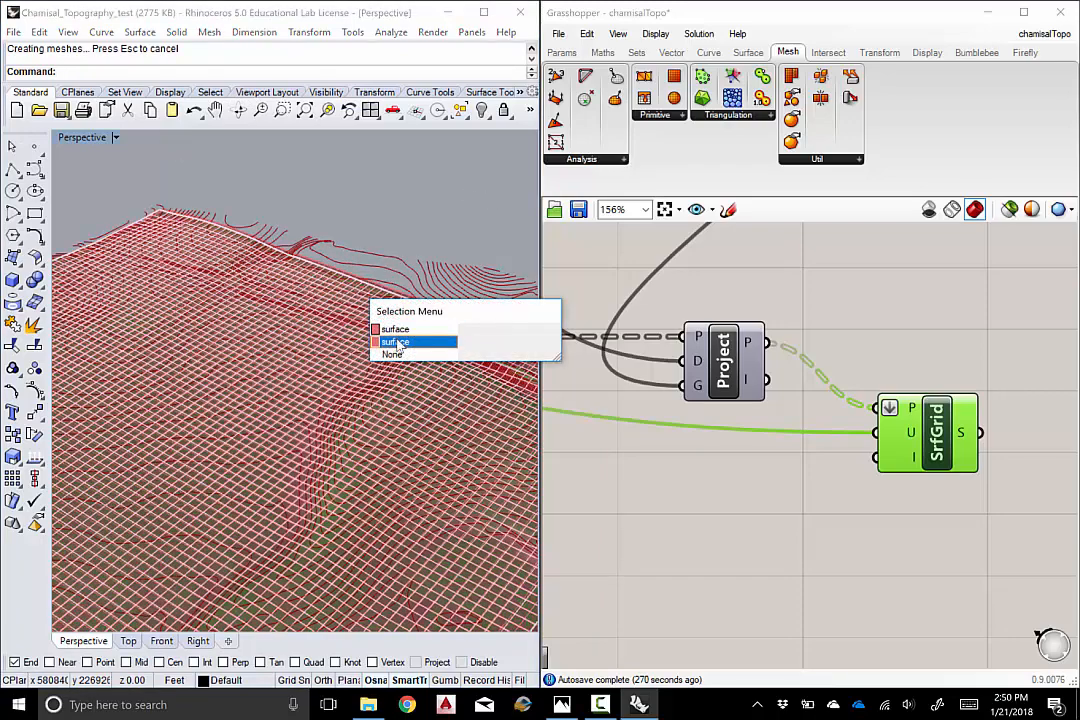
pyautogui.click(398, 343)
pyautogui.scroll(-3, 366, 310)
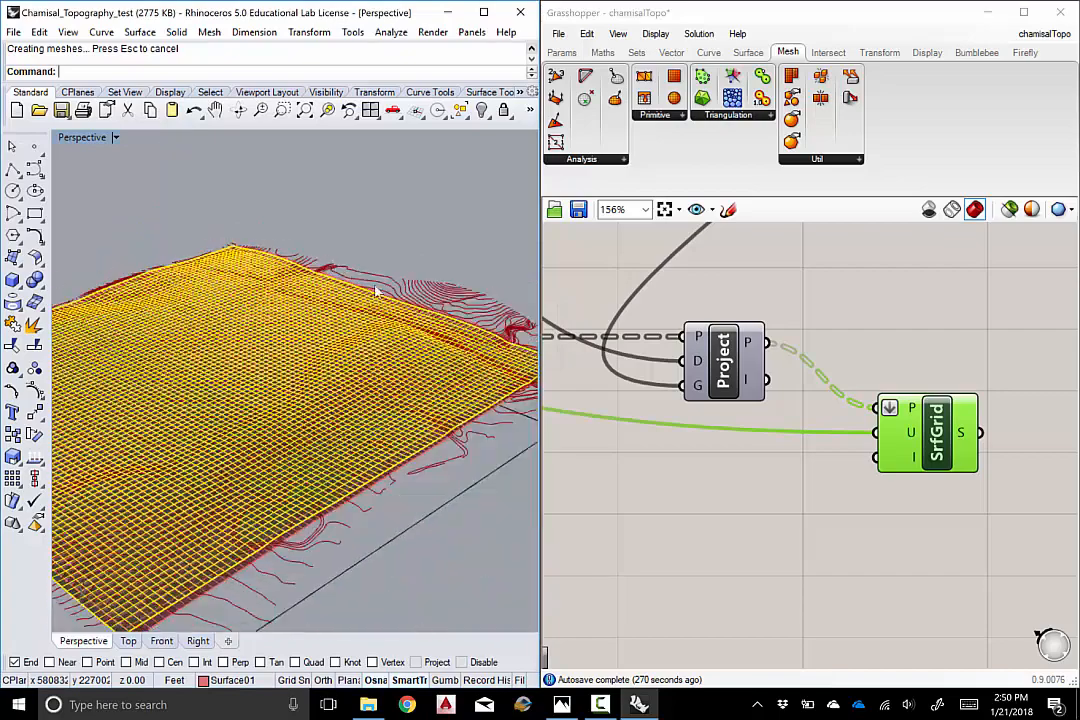
pyautogui.scroll(-1, 376, 291)
pyautogui.moveTo(376, 291); pyautogui.dragTo(393, 330, button='right')
pyautogui.scroll(6, 500, 318)
pyautogui.click(508, 306)
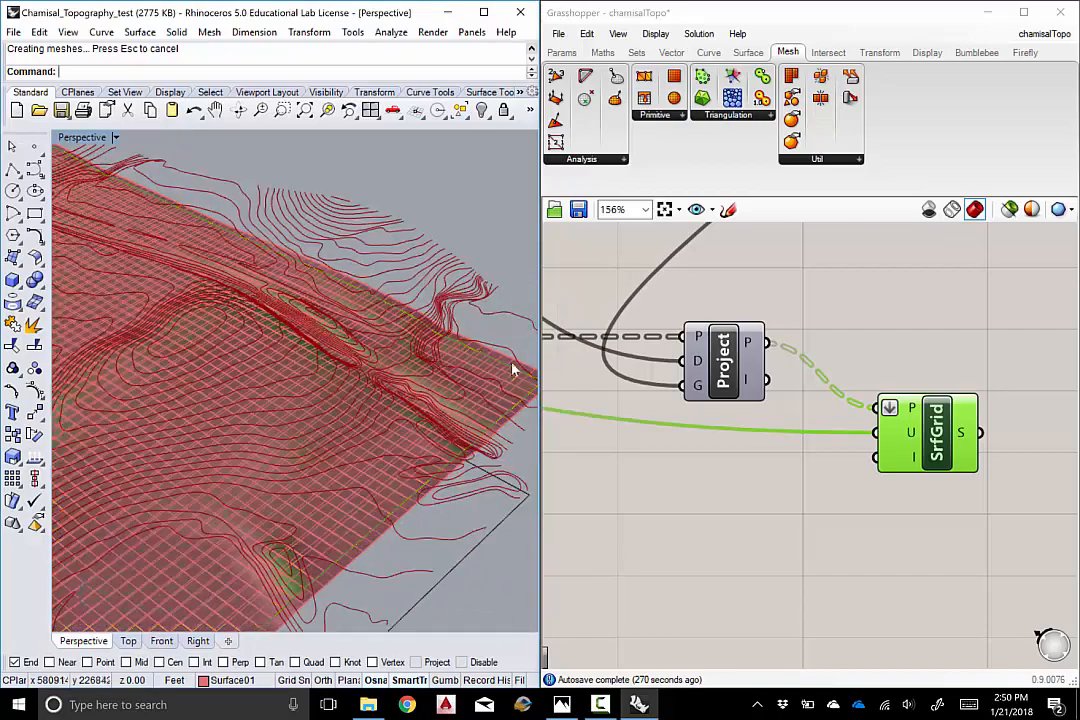
pyautogui.click(514, 362)
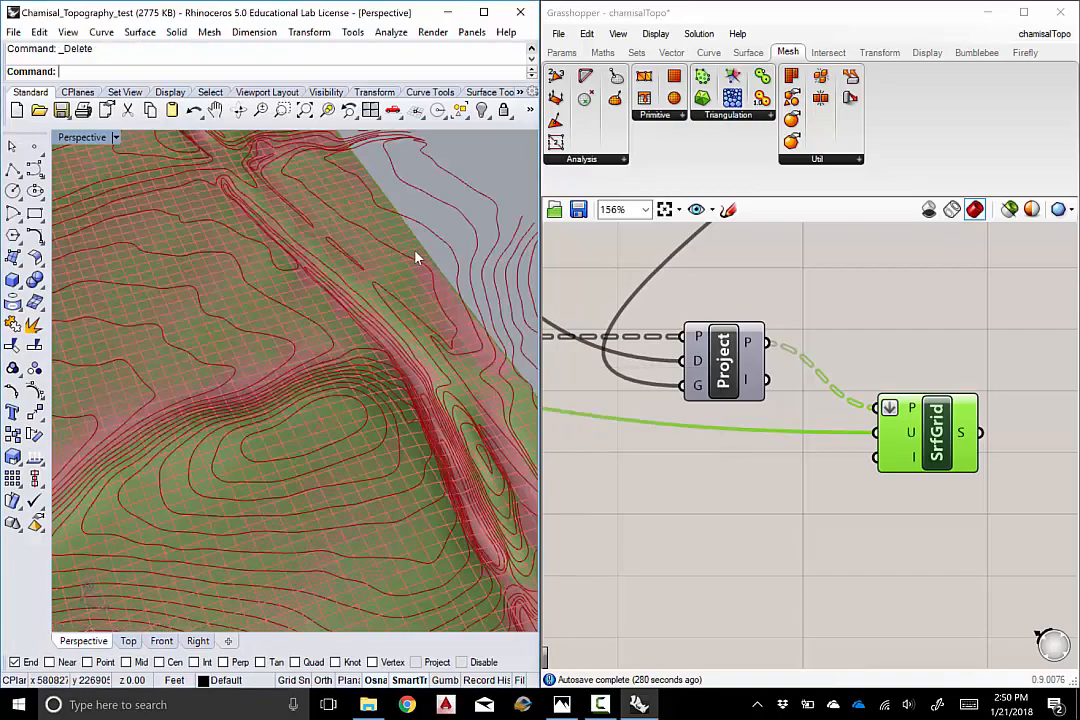
# Select the remaining baked surface, inspect its isocurve grid without the SrfGrid highlight, and delete it
pyautogui.click(417, 256)
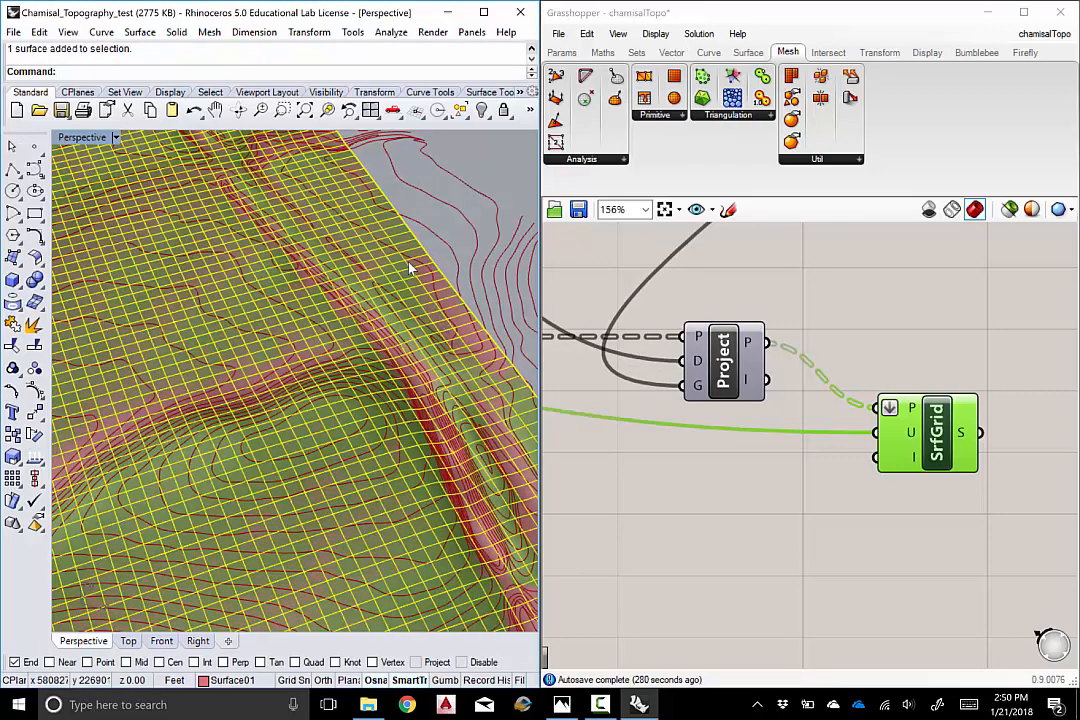
pyautogui.scroll(-5, 410, 268)
pyautogui.moveTo(410, 268); pyautogui.dragTo(437, 291, button='right')
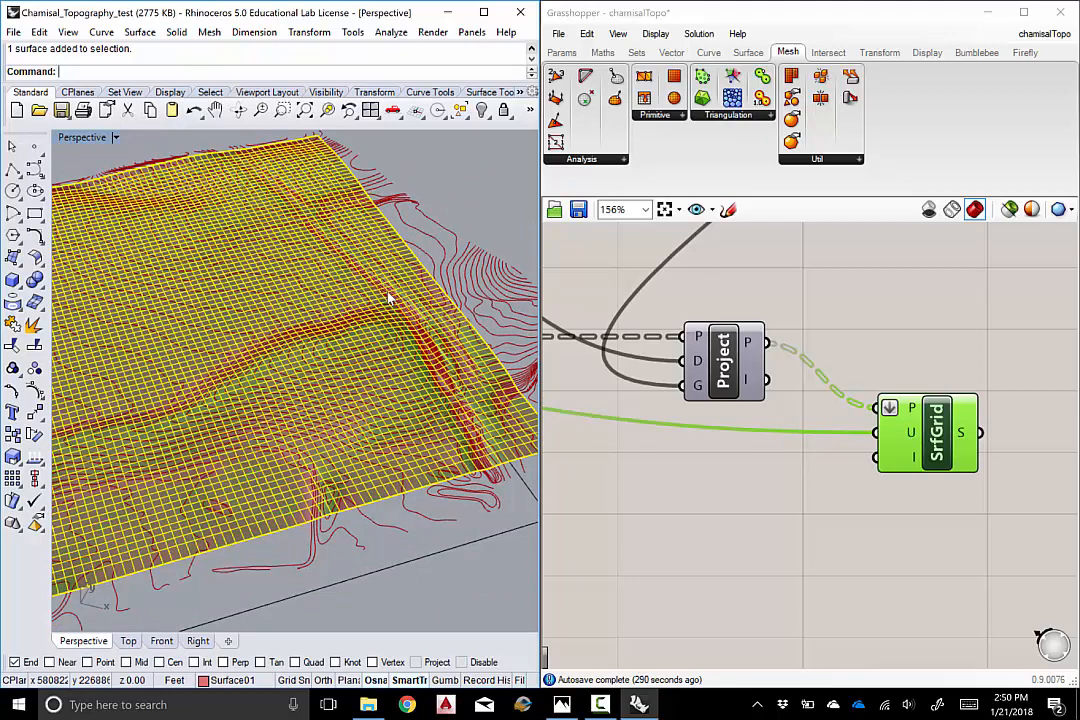
pyautogui.click(863, 354)
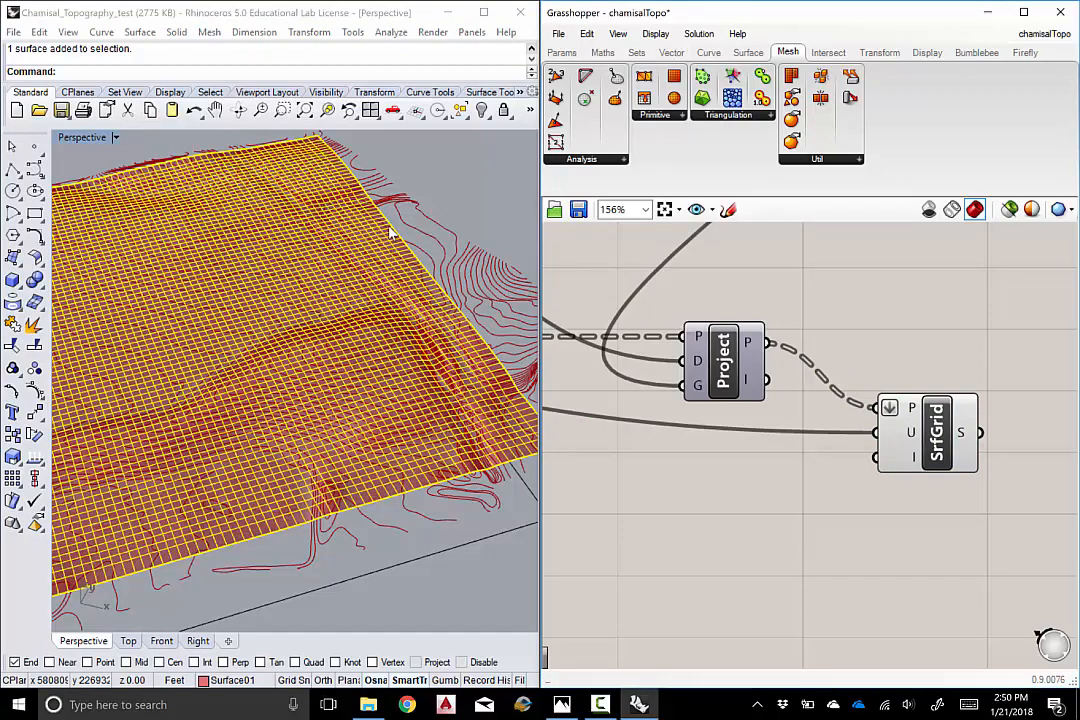
pyautogui.scroll(5, 374, 246)
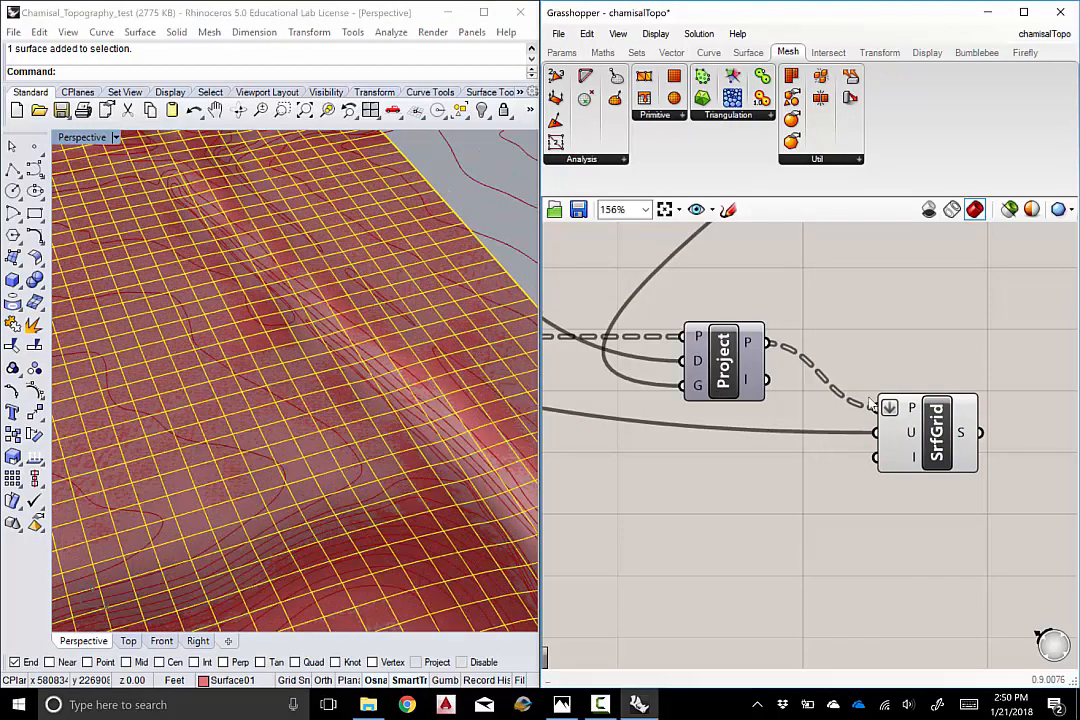
pyautogui.click(437, 190)
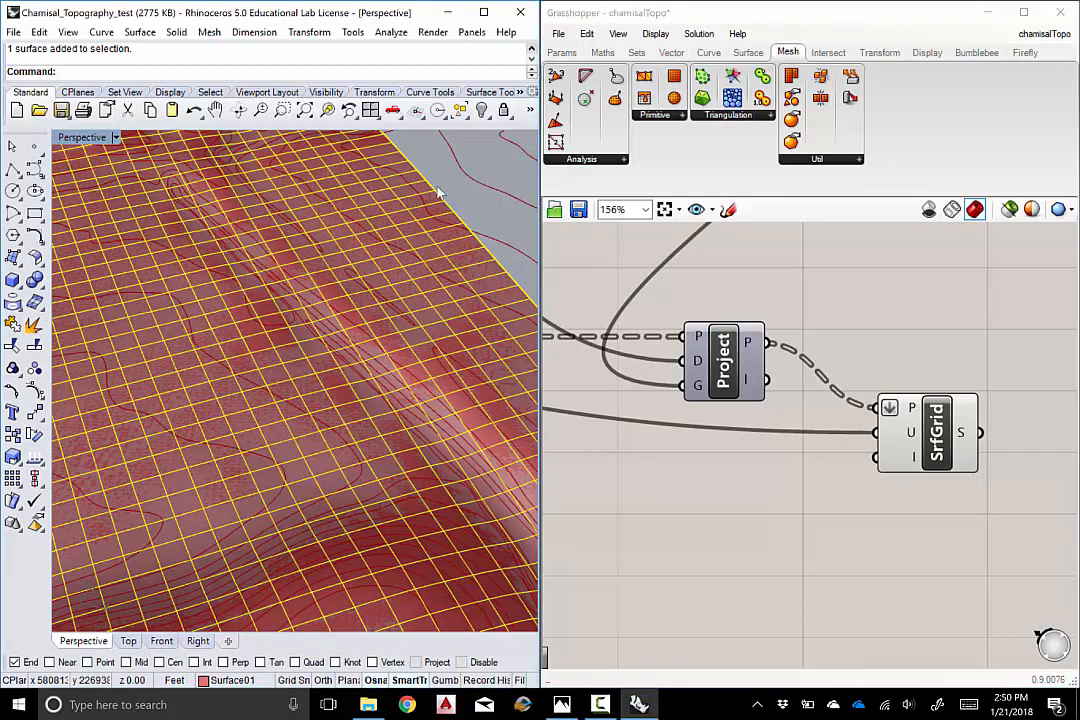
pyautogui.press('Delete')
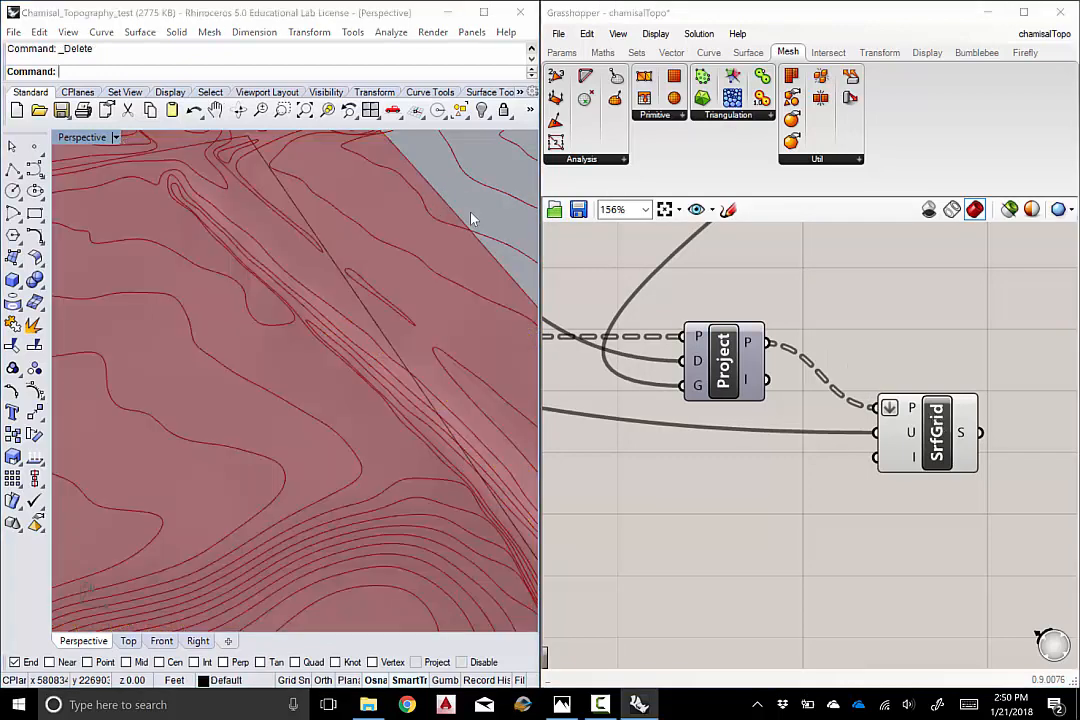
# Widen the Grasshopper window to show the whole definition and compare it with the reference definition image in Photos
pyautogui.click(940, 429)
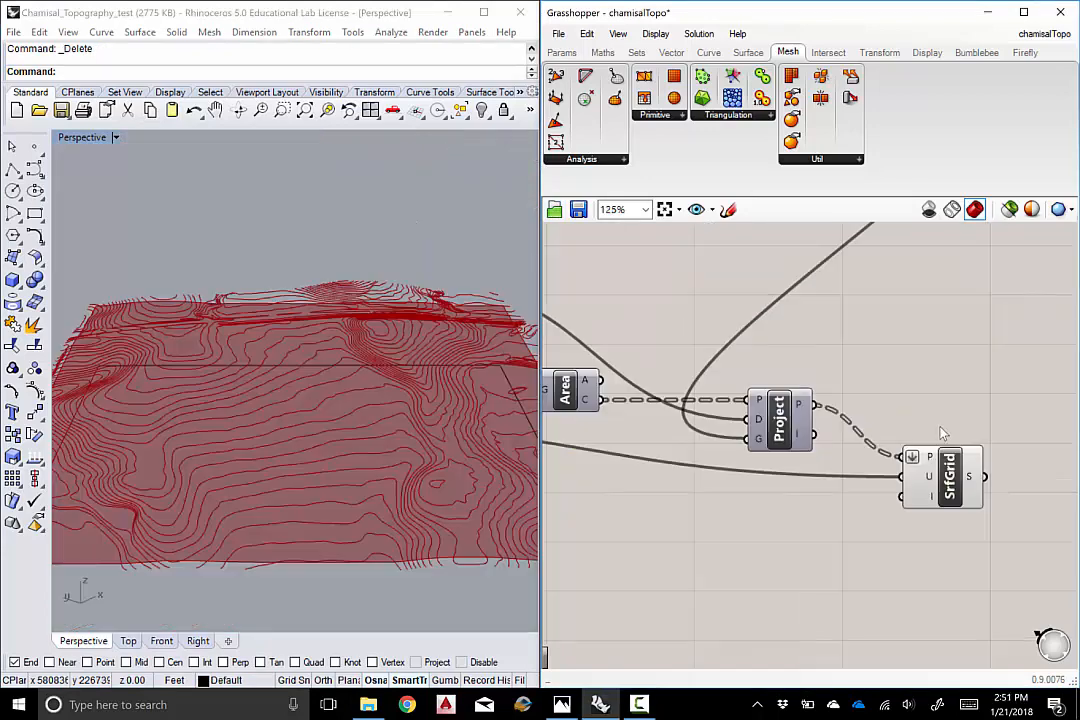
pyautogui.scroll(-4, 851, 396)
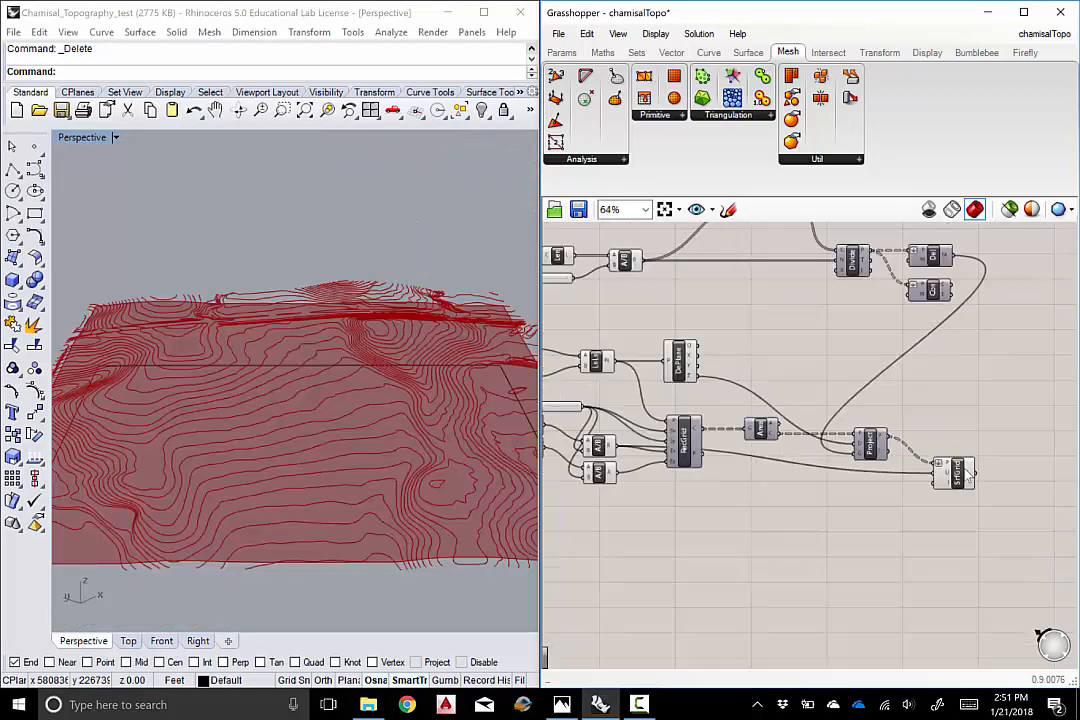
pyautogui.scroll(2, 851, 396)
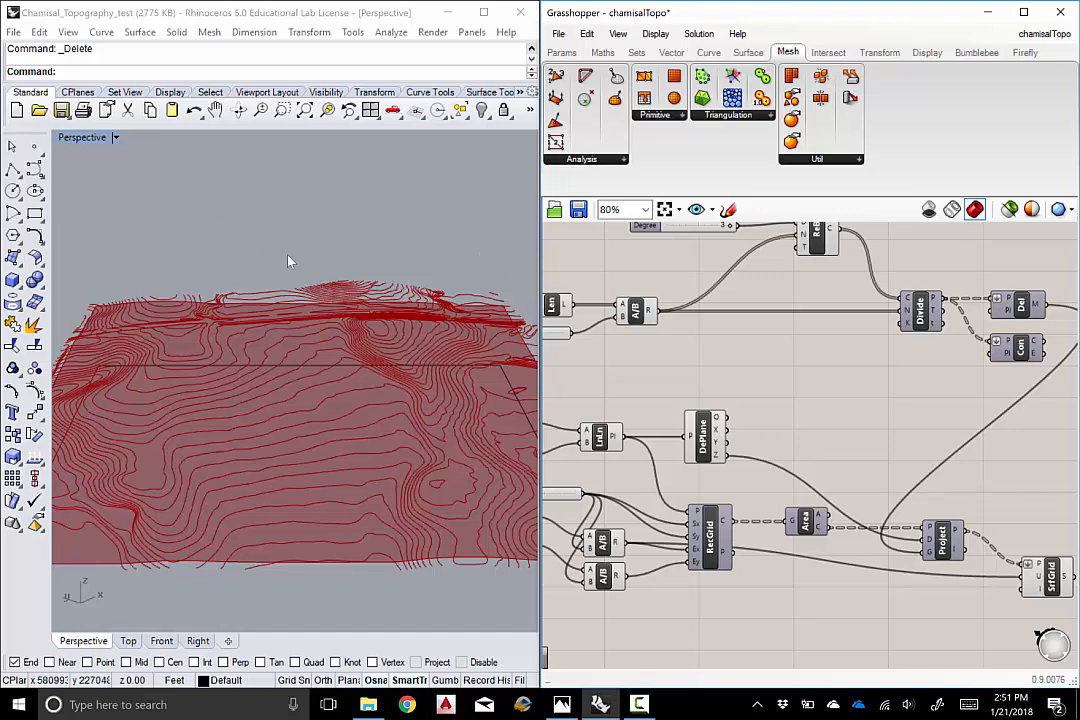
pyautogui.moveTo(537, 262); pyautogui.dragTo(202, 255)
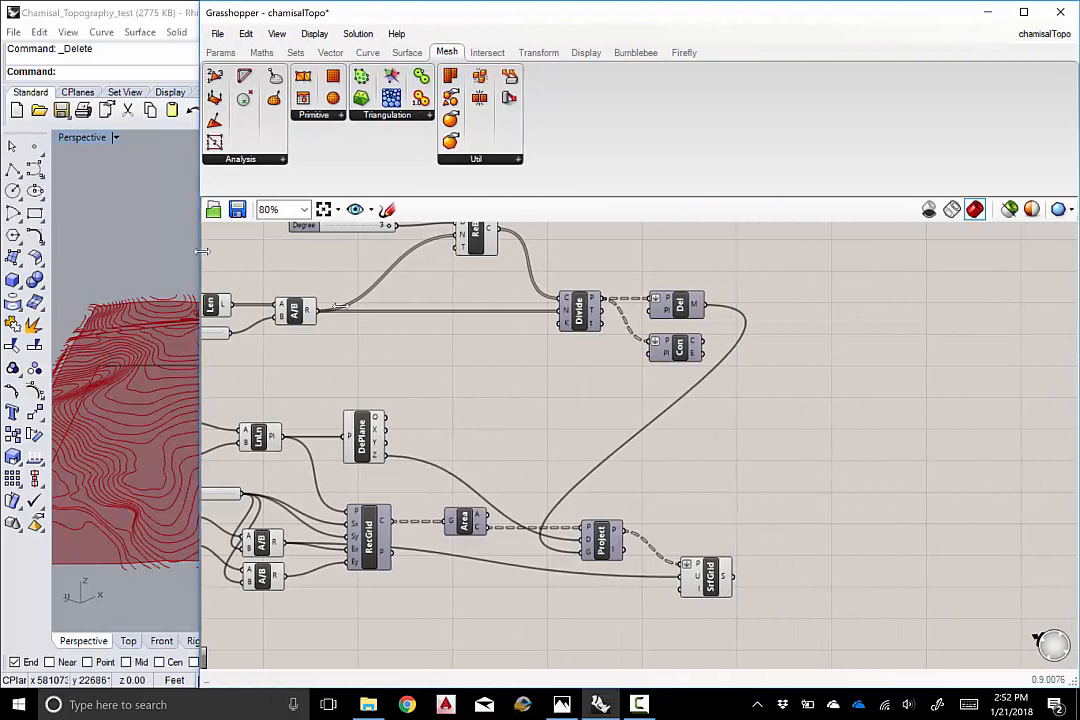
pyautogui.moveTo(667, 398)
pyautogui.mouseDown(button='right')
pyautogui.moveTo(704, 383)
pyautogui.moveTo(658, 378)
pyautogui.mouseUp(button='right')
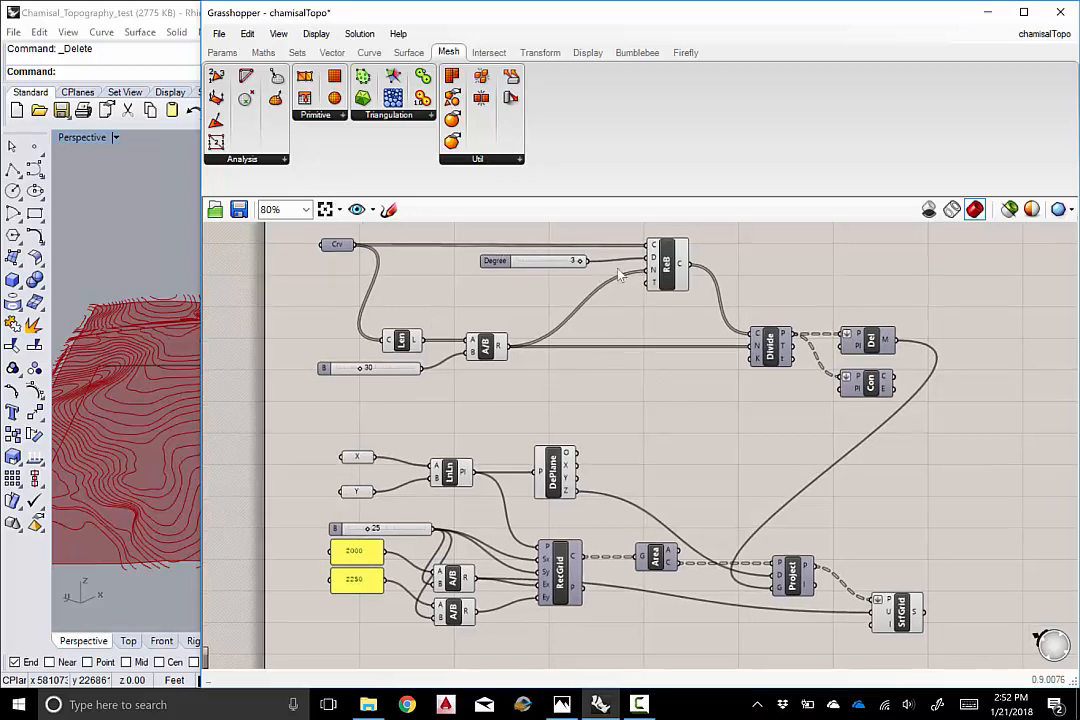
pyautogui.click(563, 707)
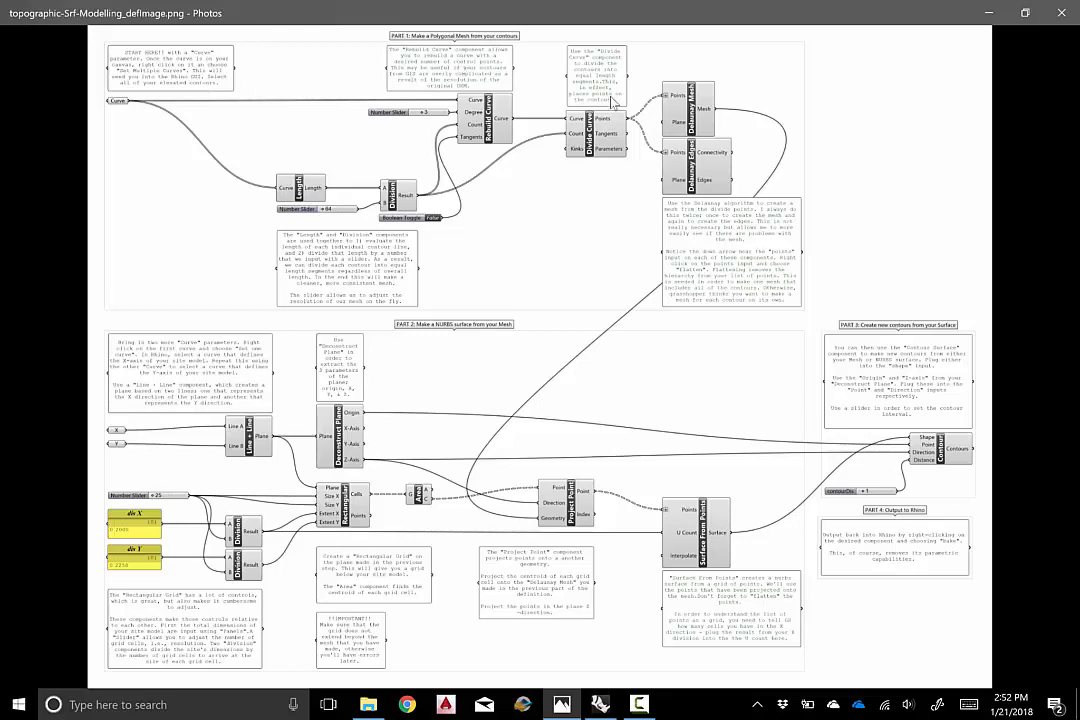
pyautogui.click(990, 13)
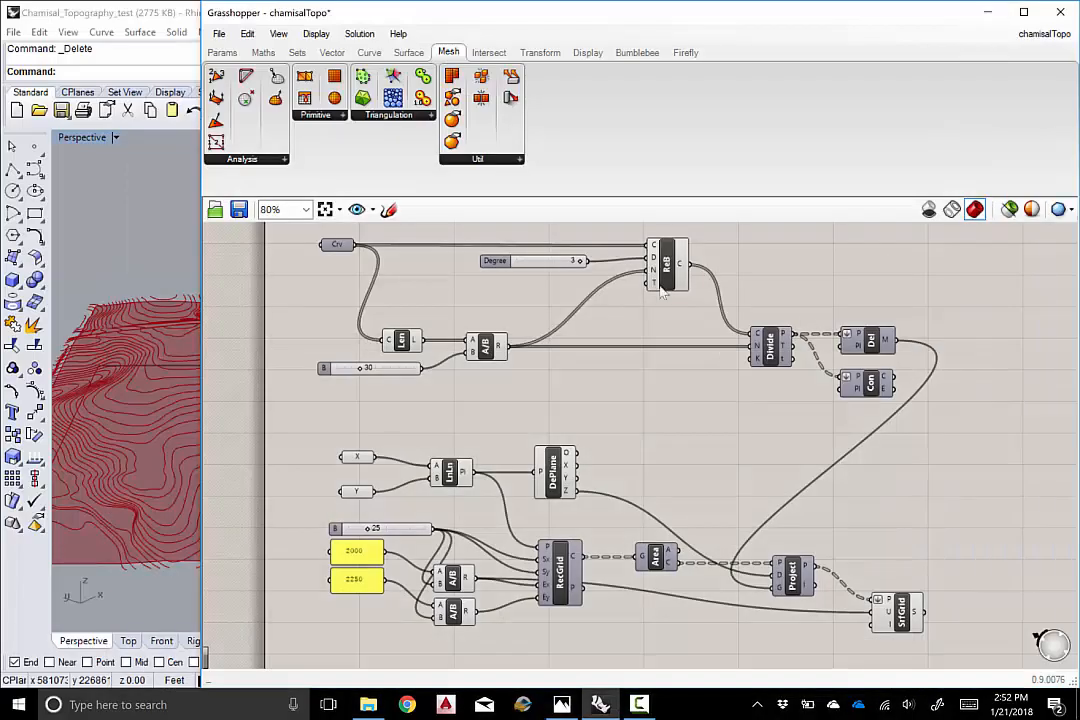
# Minimize Grasshopper and frame the whole terrain surface with its contours in Rhino's Perspective viewport
pyautogui.click(987, 14)
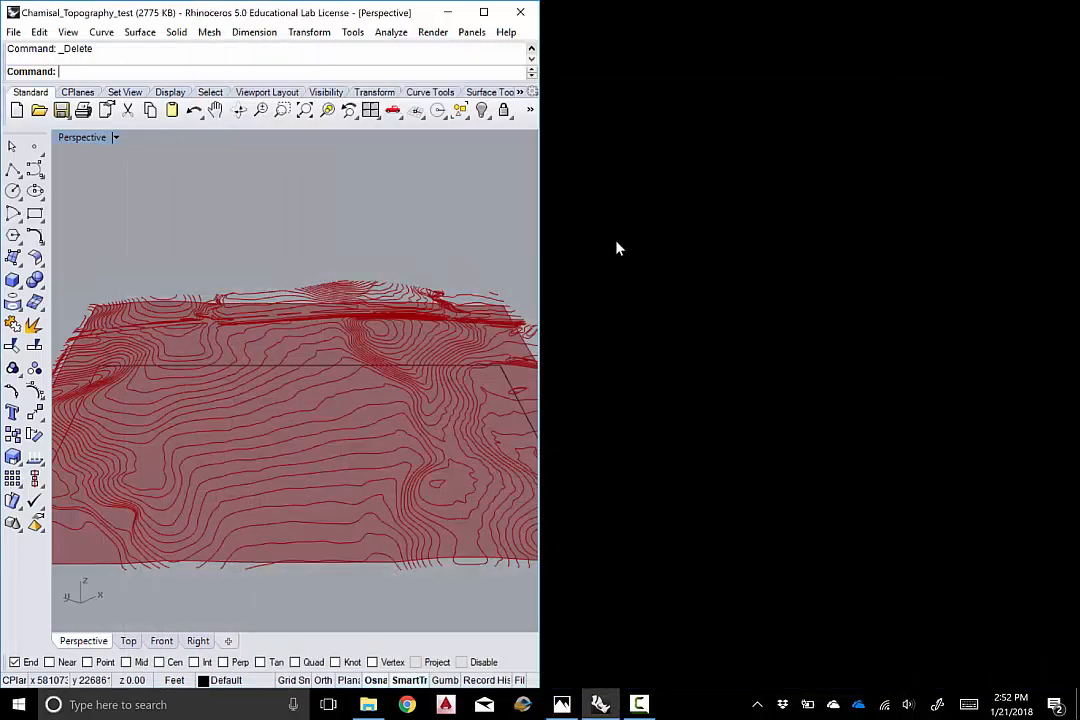
pyautogui.moveTo(420, 312); pyautogui.dragTo(361, 336, button='right')
pyautogui.scroll(-6, 358, 323)
pyautogui.scroll(7, 378, 343)
pyautogui.scroll(-4, 352, 313)
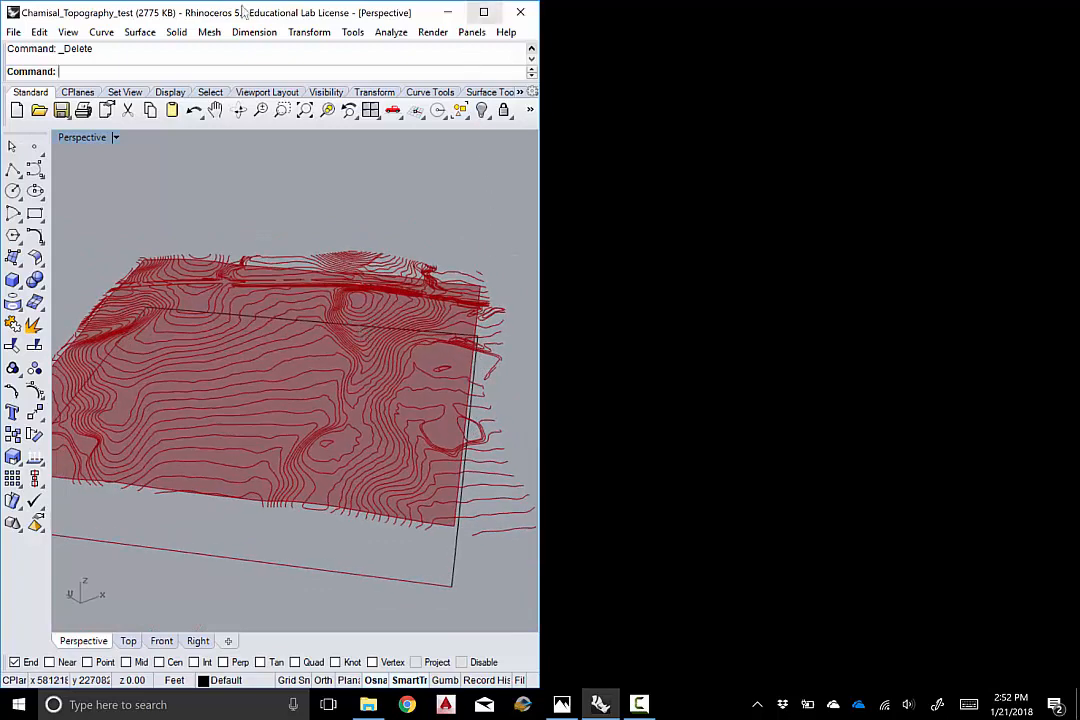